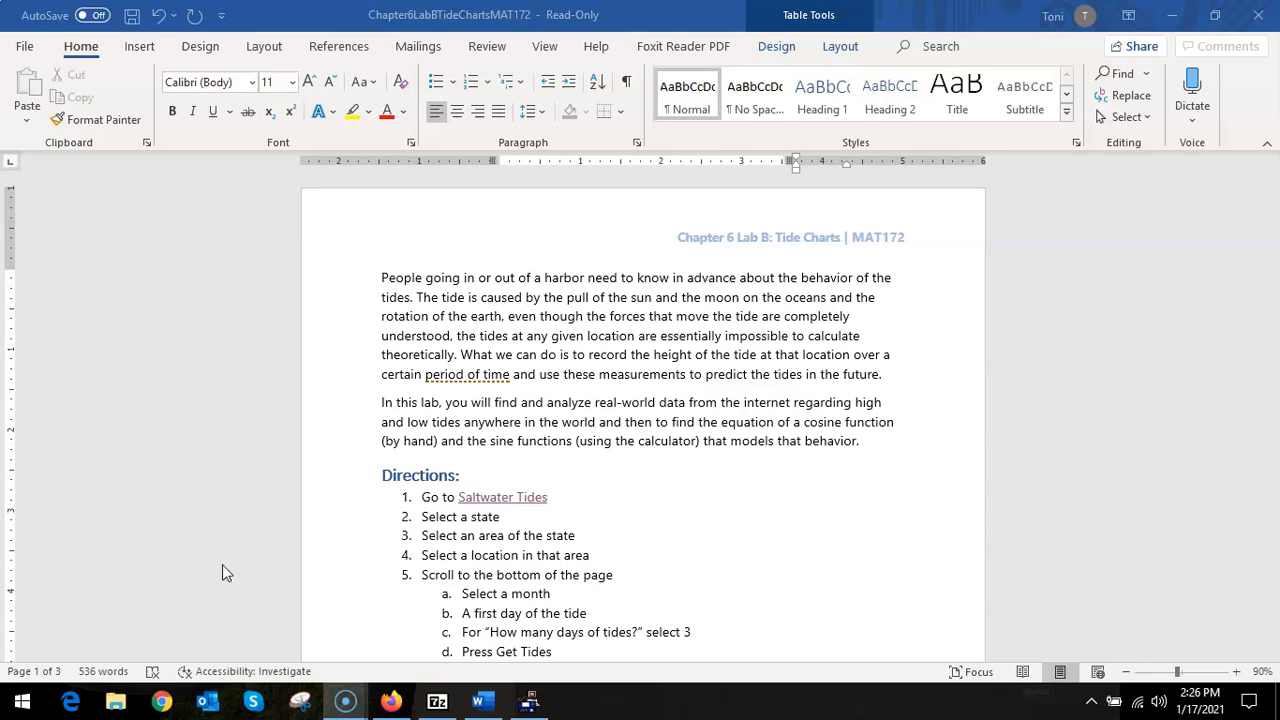
- Look over the lab directions and follow the Saltwater Tides link from the first direction
{"action": "scroll", "coordinate": [225, 560], "scroll_direction": "down", "scroll_amount": 5}
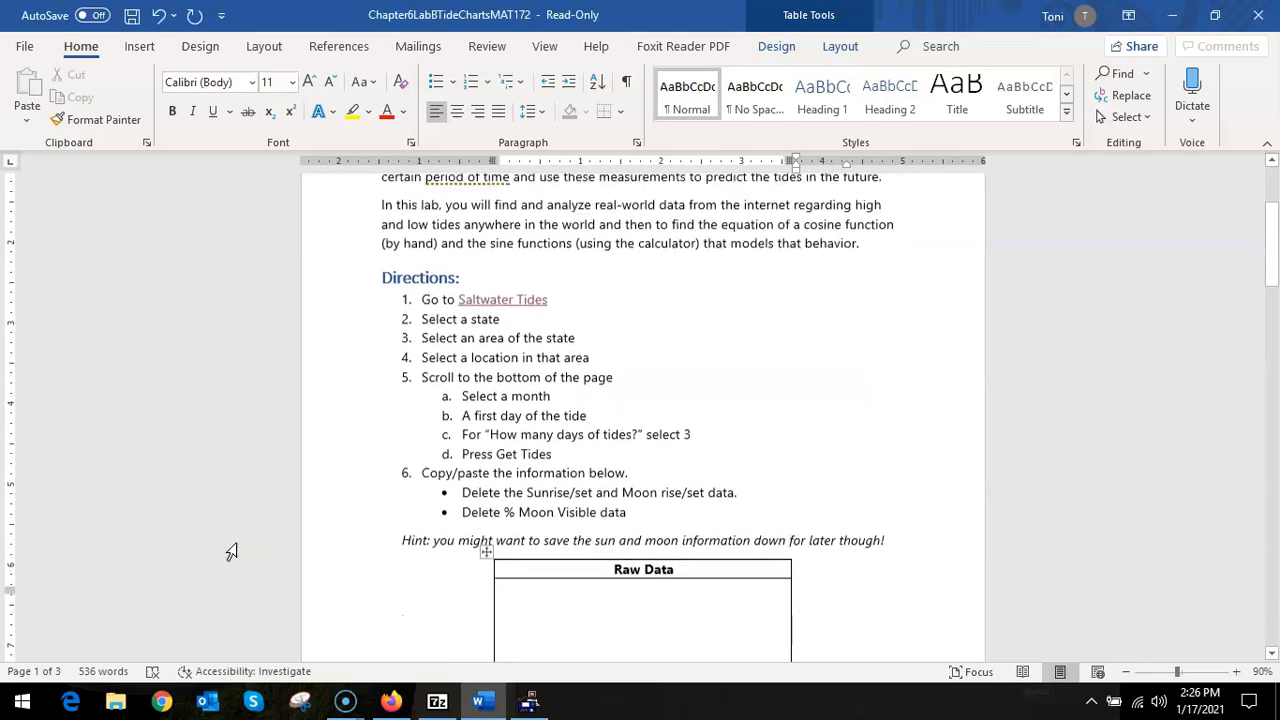
{"action": "scroll", "coordinate": [231, 552], "scroll_direction": "up", "scroll_amount": 1}
{"action": "scroll", "coordinate": [227, 588], "scroll_direction": "up", "scroll_amount": 1}
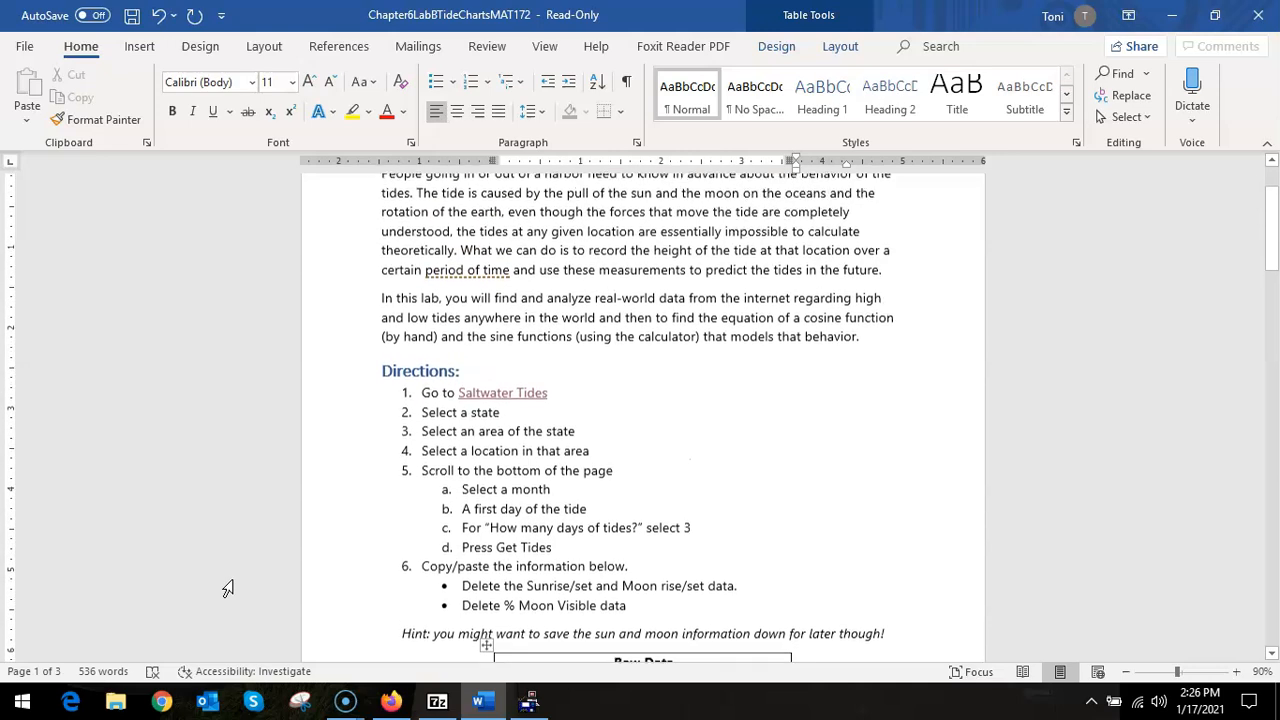
{"action": "scroll", "coordinate": [228, 588], "scroll_direction": "up", "scroll_amount": 1}
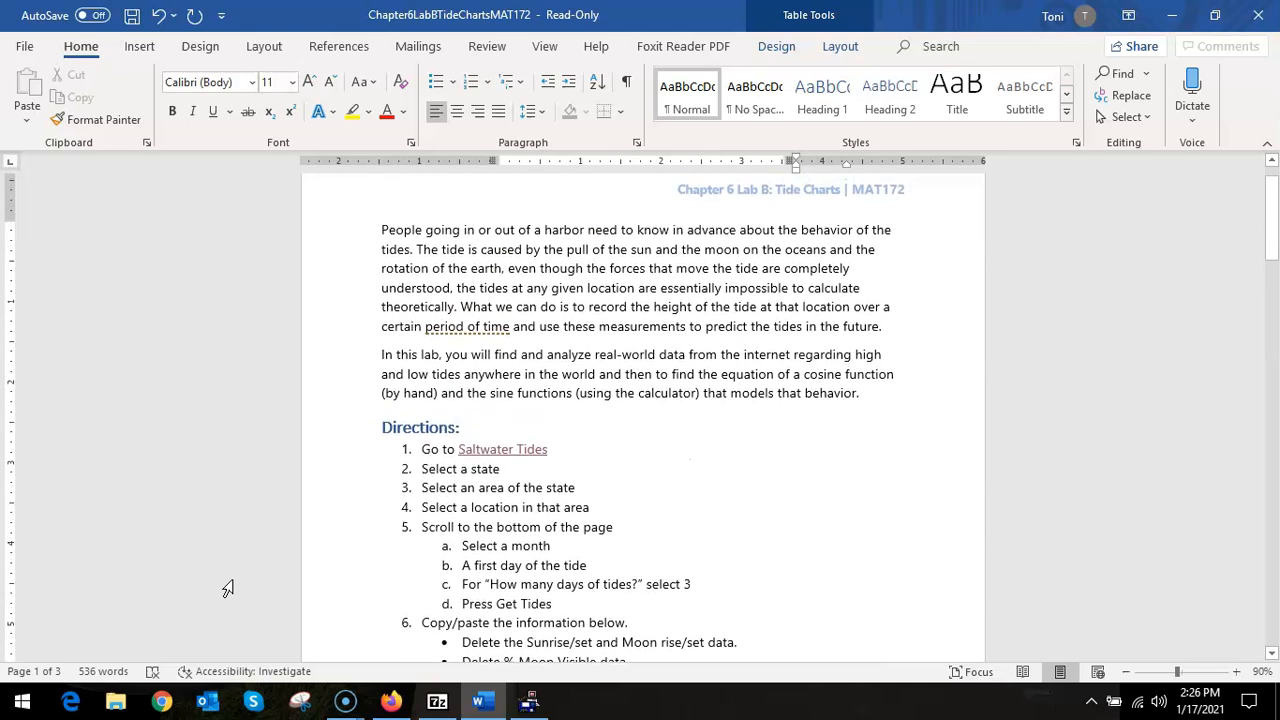
{"action": "left_click", "coordinate": [504, 450], "text": "ctrl"}
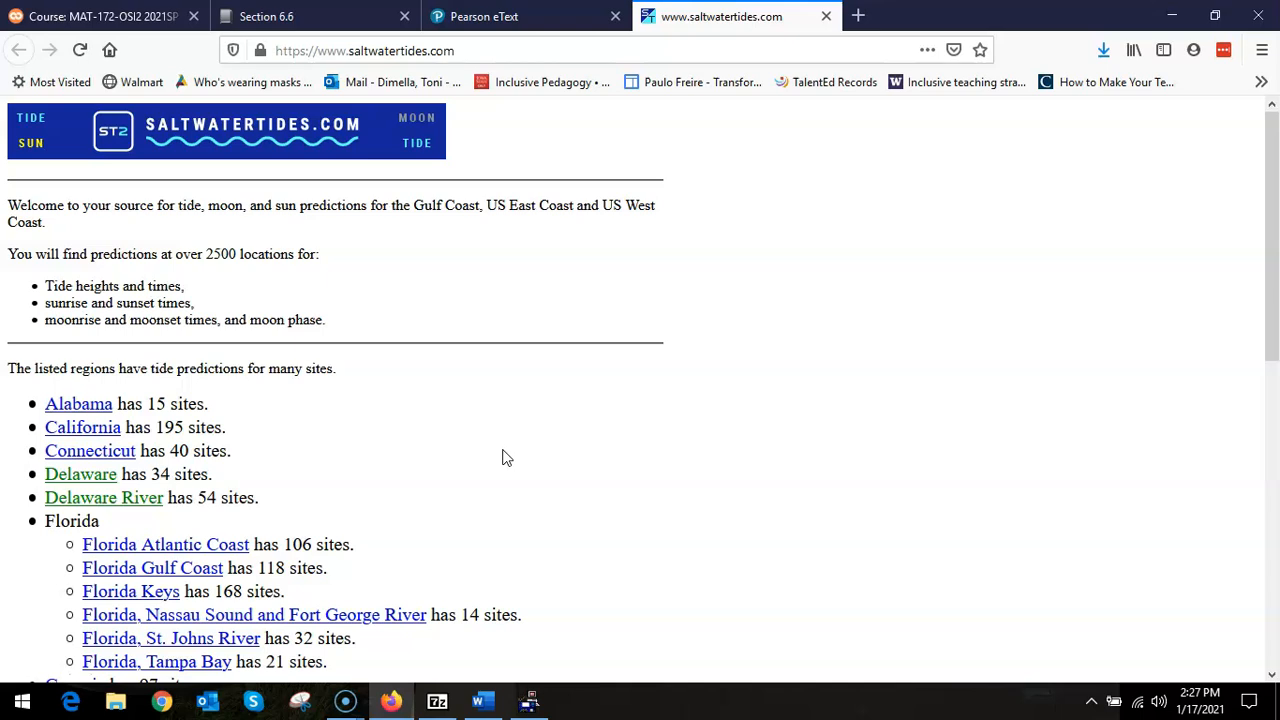
- Choose New Jersey as the region and go to its New Jersey and New York Boundary Area
{"action": "scroll", "coordinate": [505, 457], "scroll_direction": "down", "scroll_amount": 3}
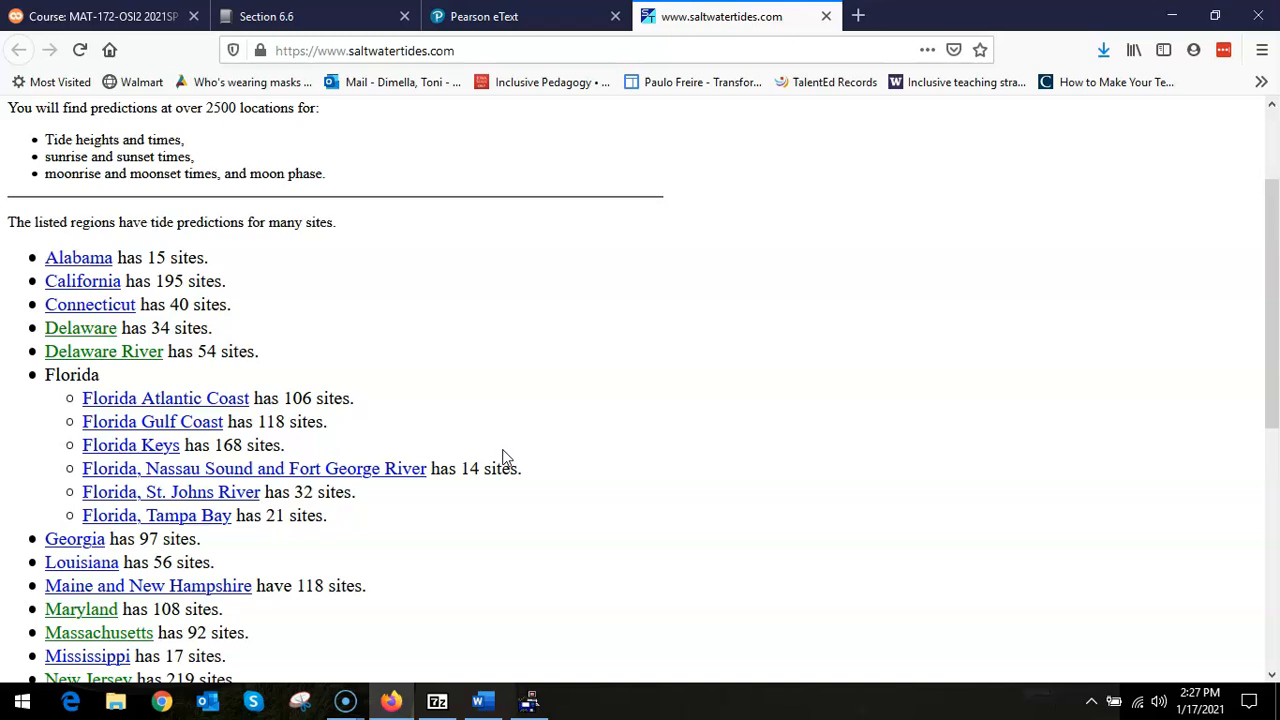
{"action": "scroll", "coordinate": [503, 457], "scroll_direction": "down", "scroll_amount": 6}
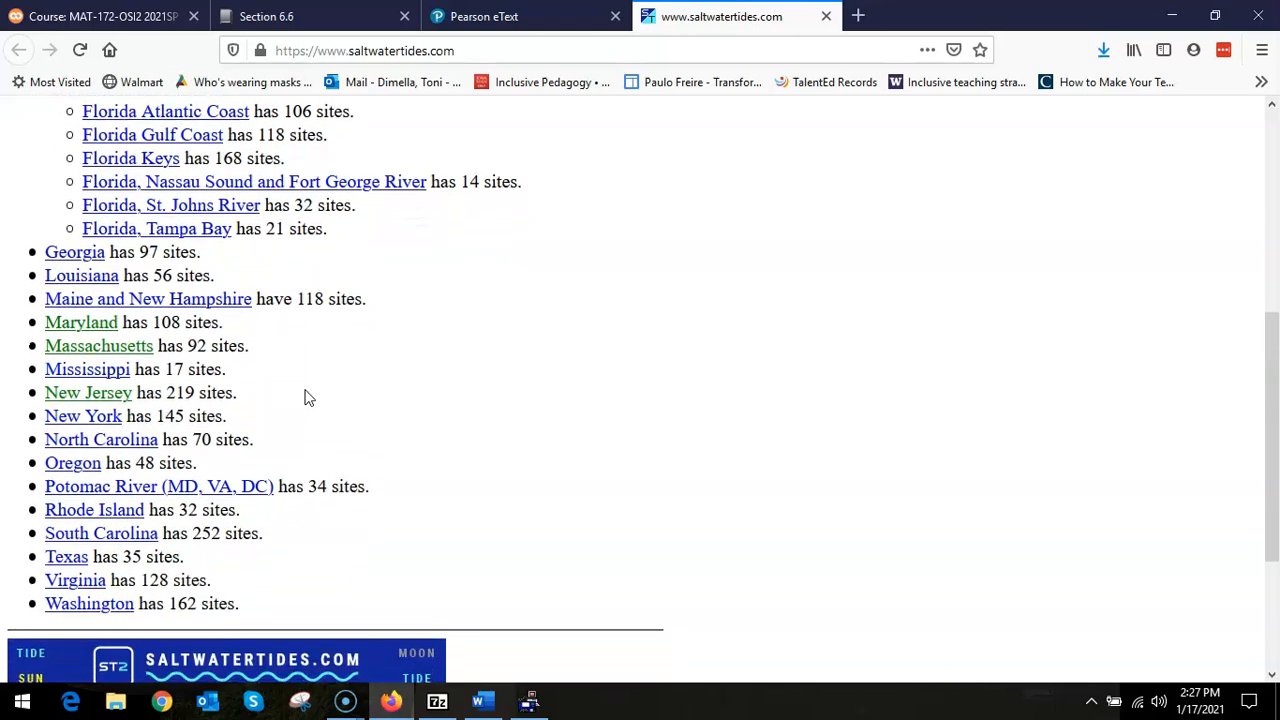
{"action": "left_click", "coordinate": [118, 396]}
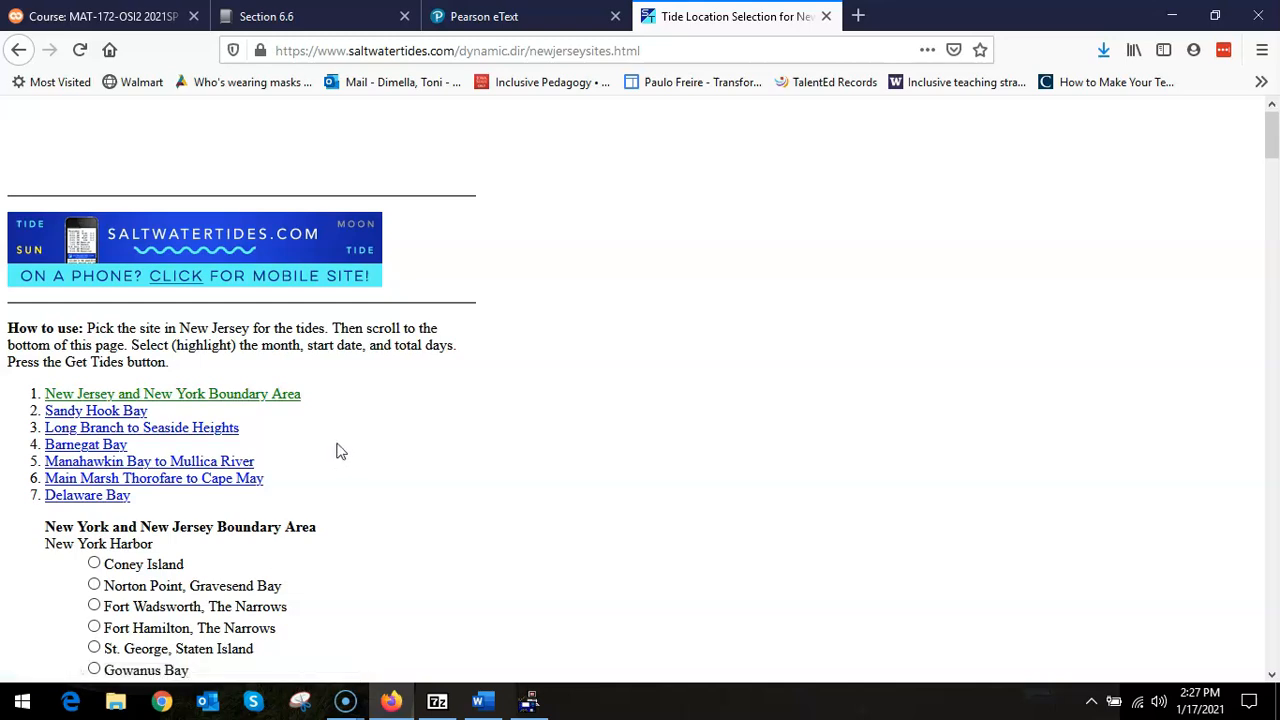
{"action": "left_click", "coordinate": [281, 395]}
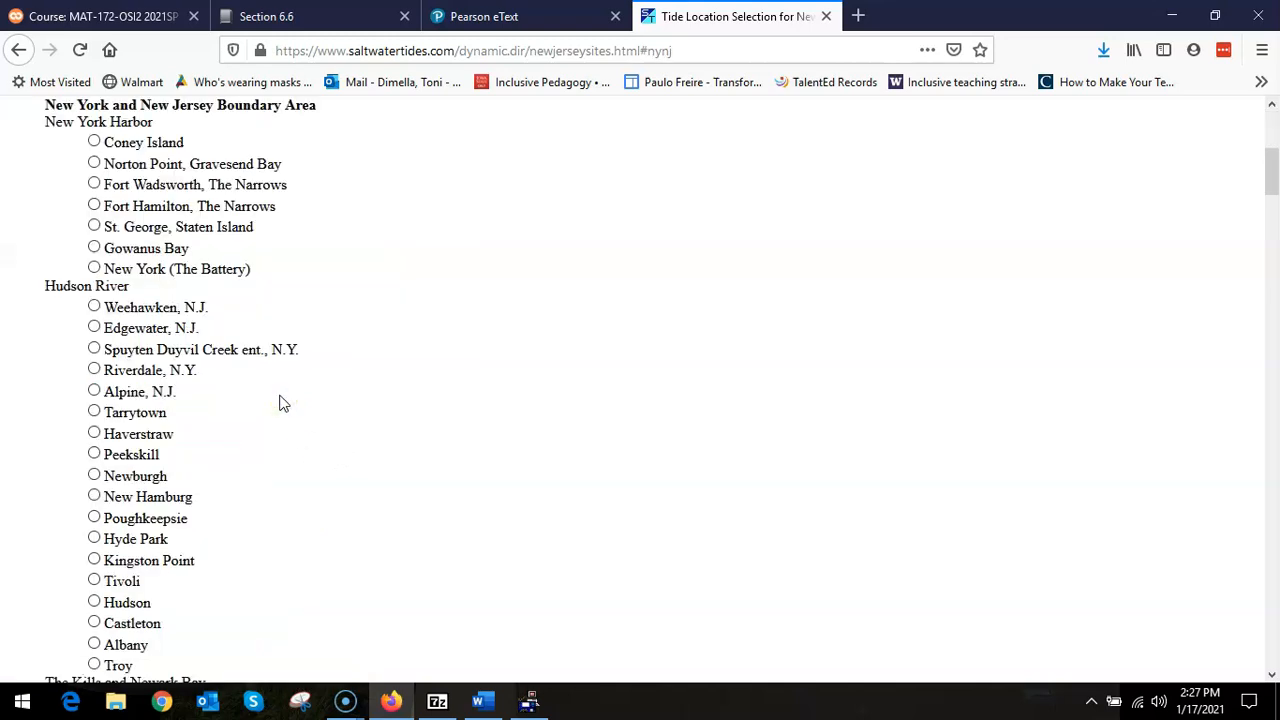
- Select Poughkeepsie on the Hudson River as the tide location
{"action": "scroll", "coordinate": [281, 403], "scroll_direction": "down", "scroll_amount": 1}
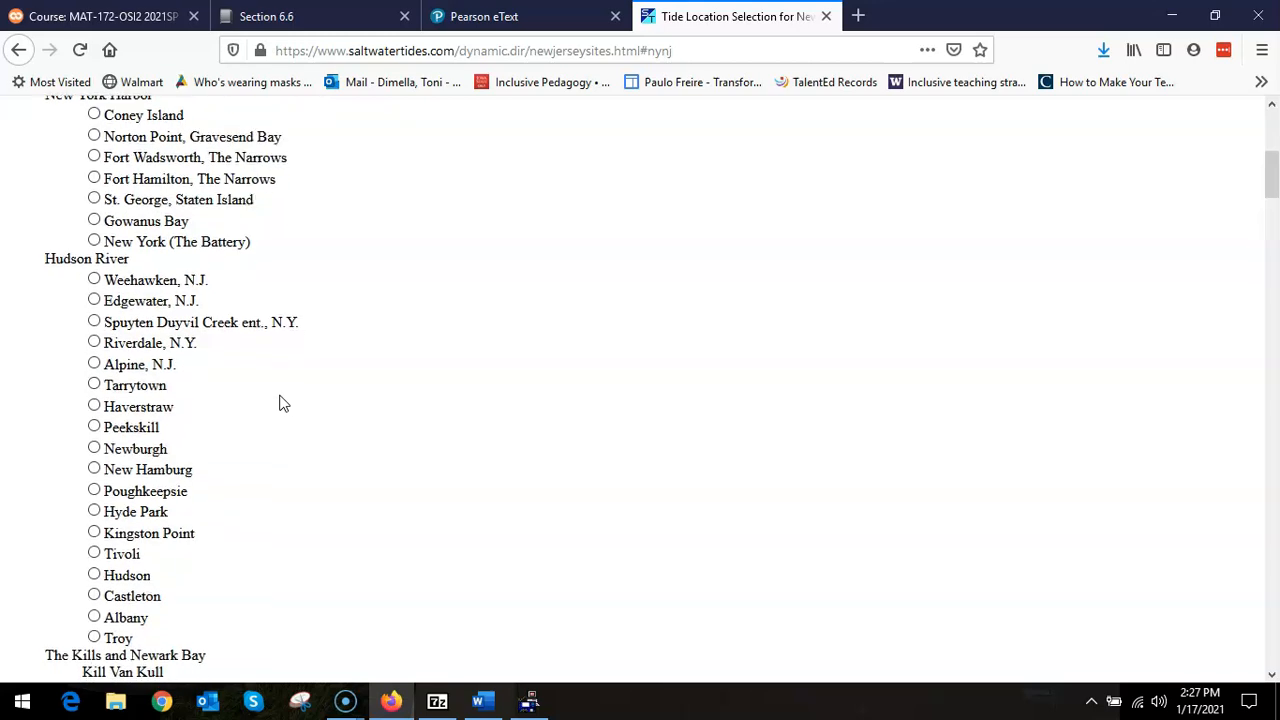
{"action": "scroll", "coordinate": [281, 403], "scroll_direction": "down", "scroll_amount": 2}
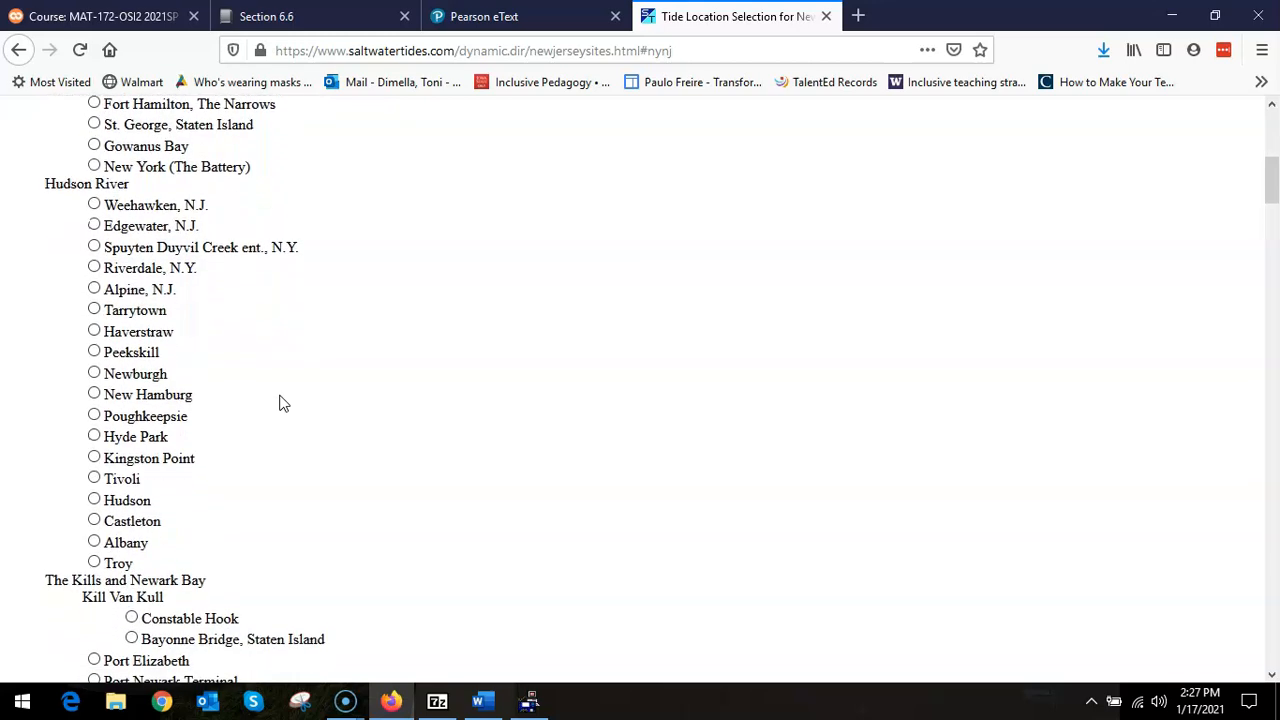
{"action": "left_click", "coordinate": [95, 419]}
- Get 3 days of tides for February, 2021, with 1 as the first day
{"action": "scroll", "coordinate": [95, 419], "scroll_direction": "down", "scroll_amount": 12}
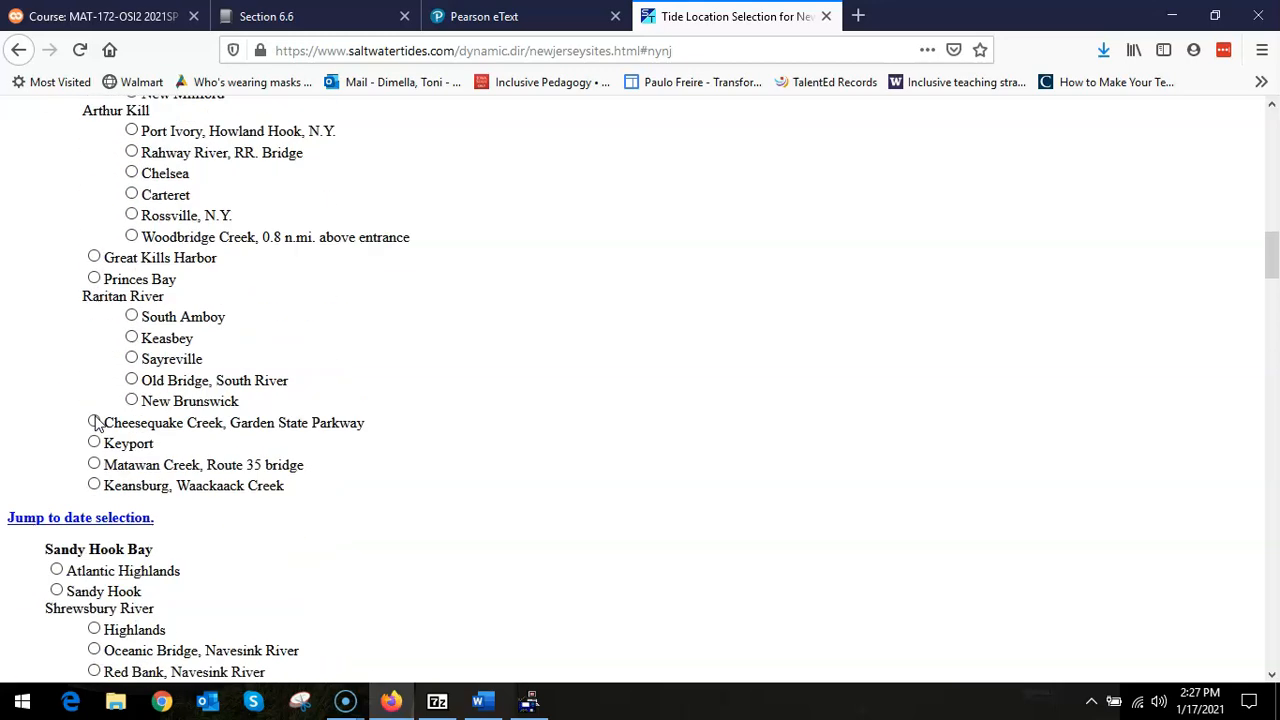
{"action": "scroll", "coordinate": [97, 418], "scroll_direction": "down", "scroll_amount": 15}
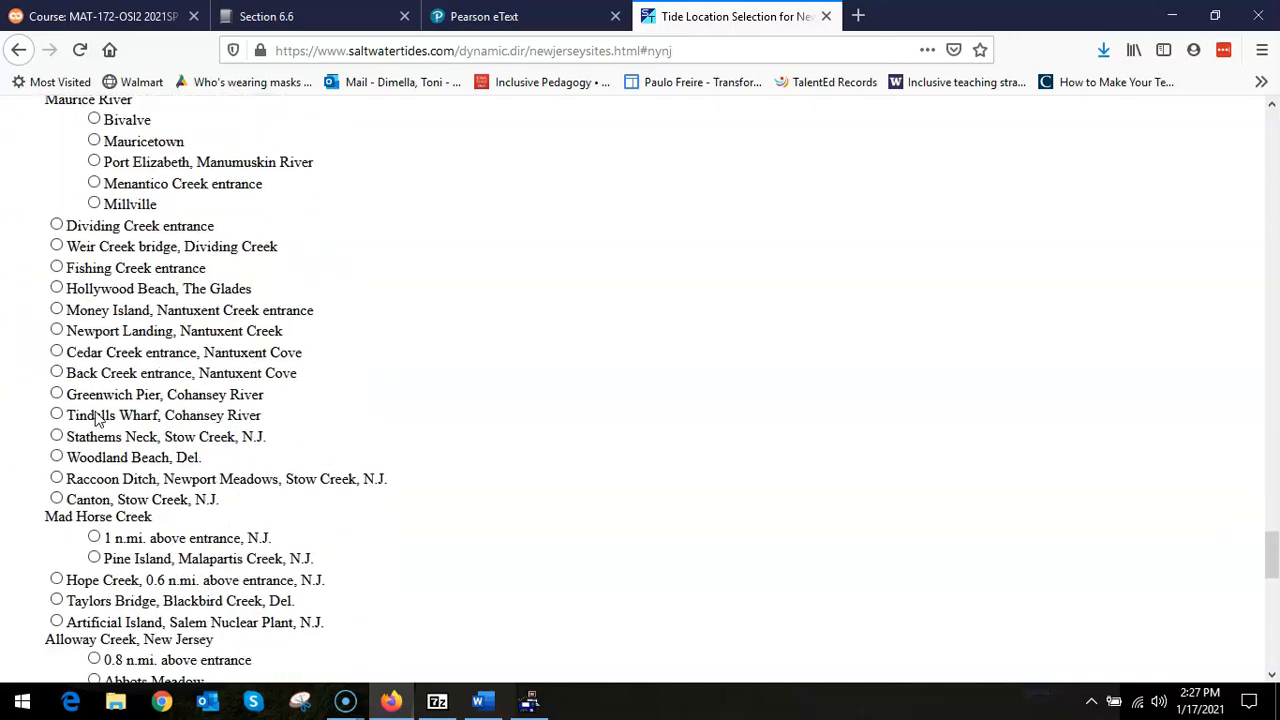
{"action": "scroll", "coordinate": [96, 418], "scroll_direction": "down", "scroll_amount": 10}
{"action": "scroll", "coordinate": [96, 418], "scroll_direction": "up", "scroll_amount": 3}
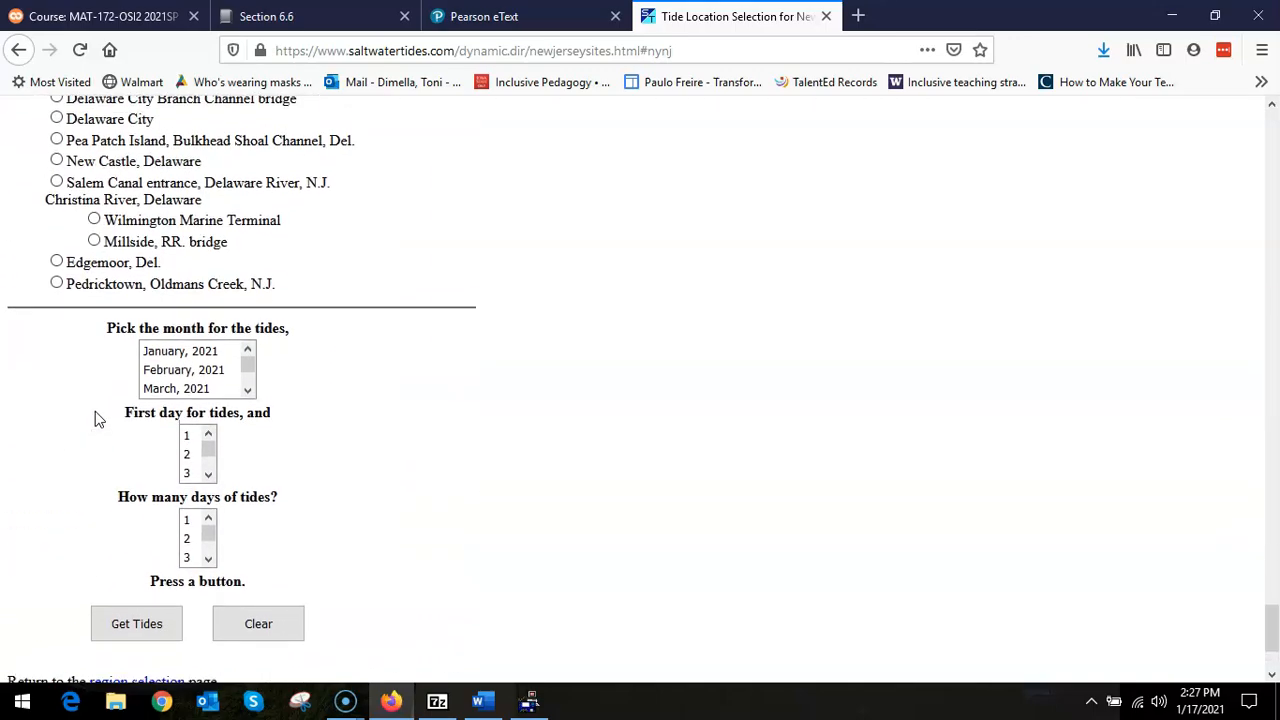
{"action": "left_click", "coordinate": [163, 380]}
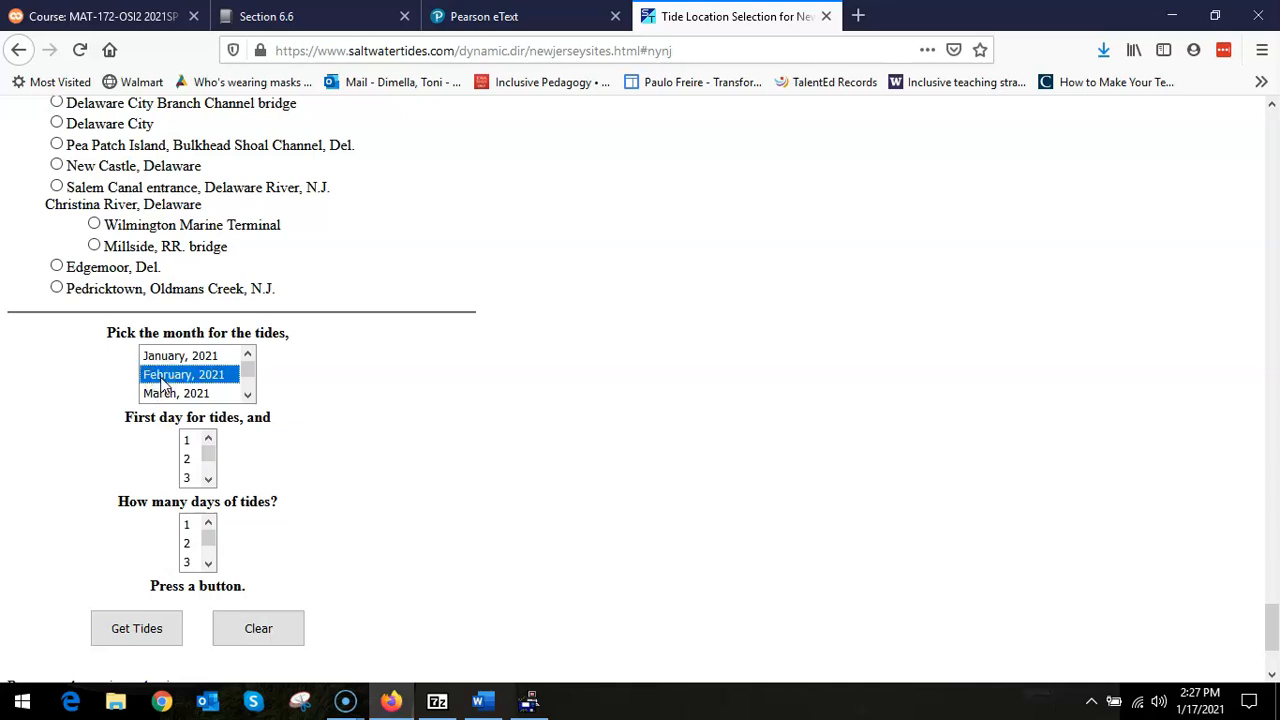
{"action": "left_click", "coordinate": [189, 441]}
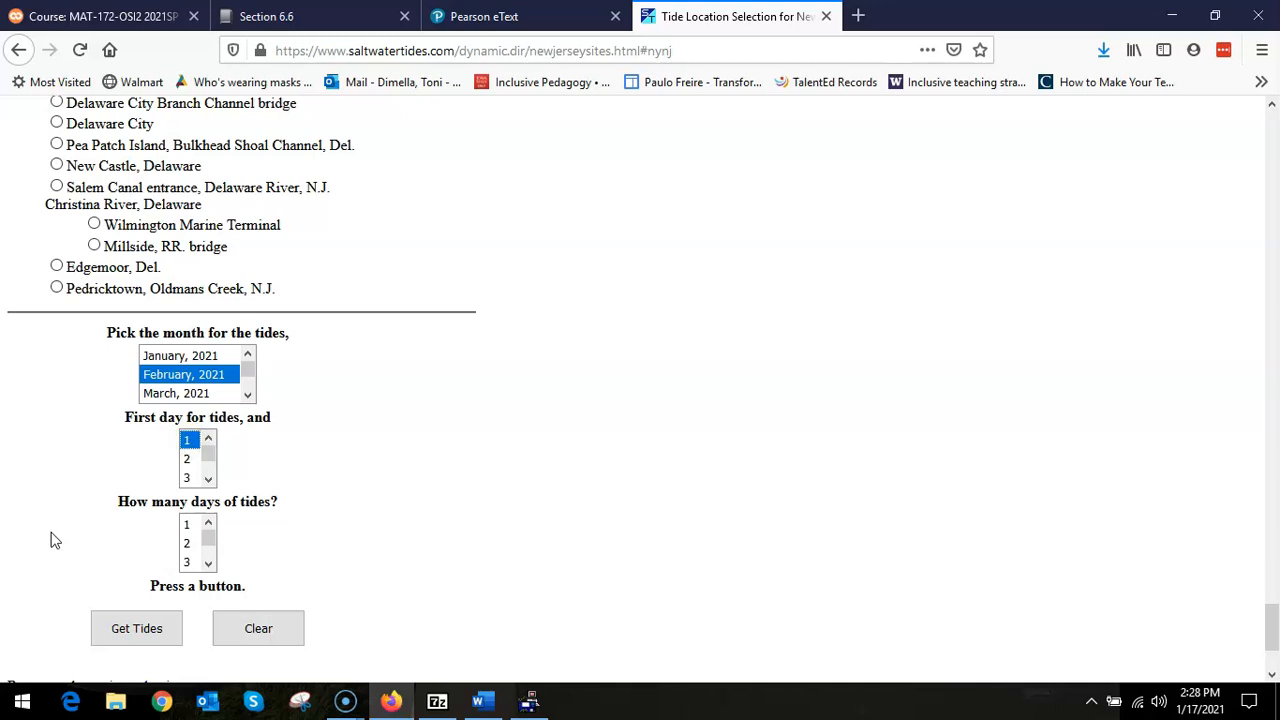
{"action": "left_click", "coordinate": [187, 562]}
{"action": "left_click", "coordinate": [134, 627]}
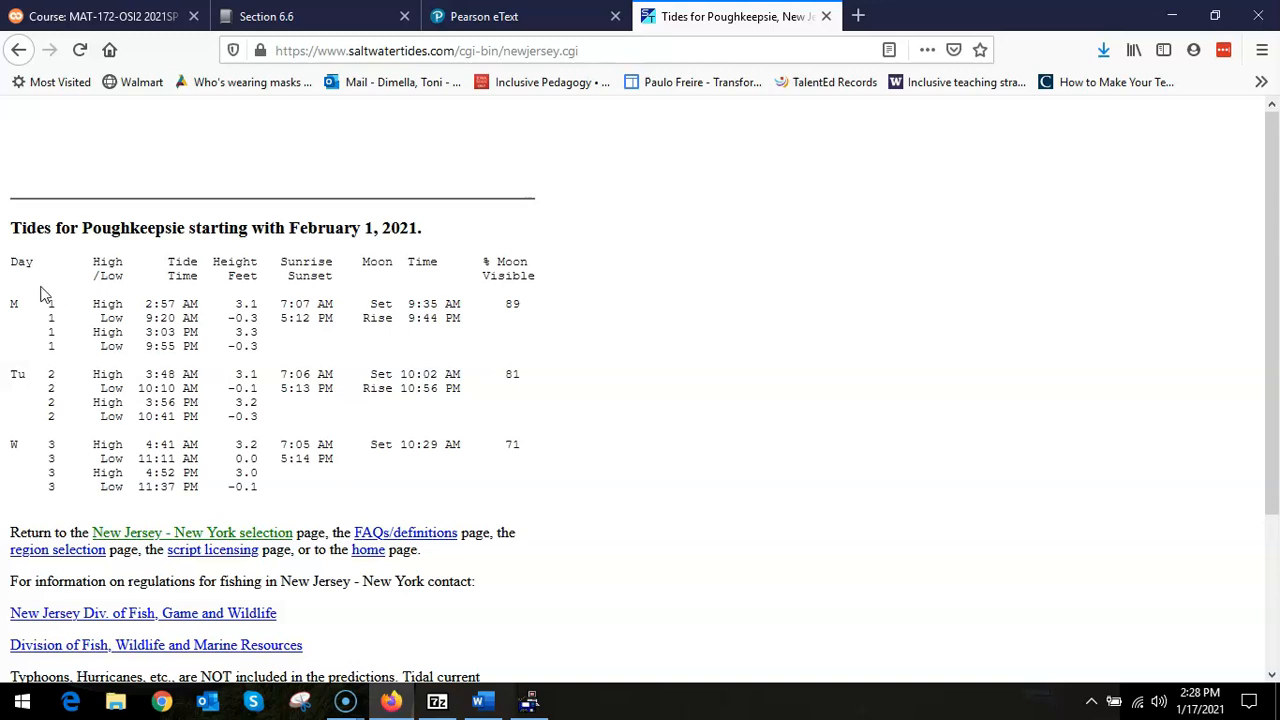
- Copy the whole tide table, including its column headings, and switch to the Word lab document
{"action": "left_click_drag", "start_coordinate": [12, 265], "coordinate": [367, 488]}
{"action": "key", "text": "ctrl+c"}
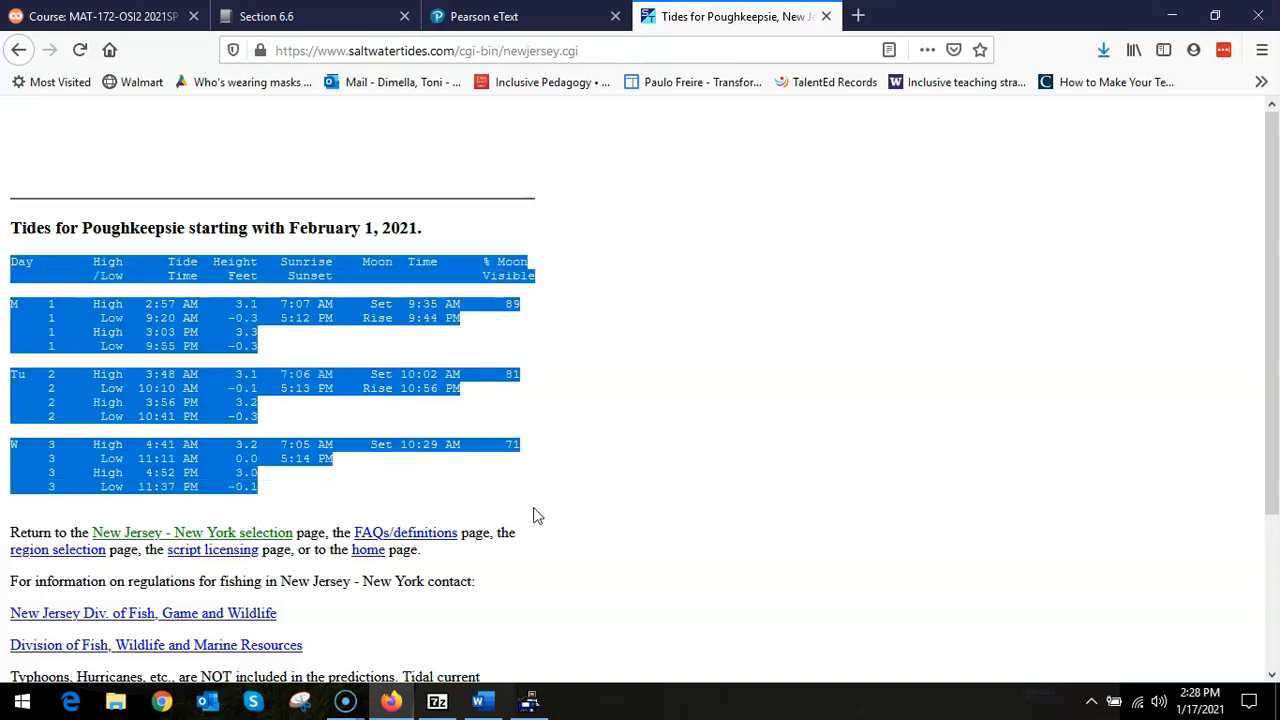
{"action": "left_click", "coordinate": [483, 703]}
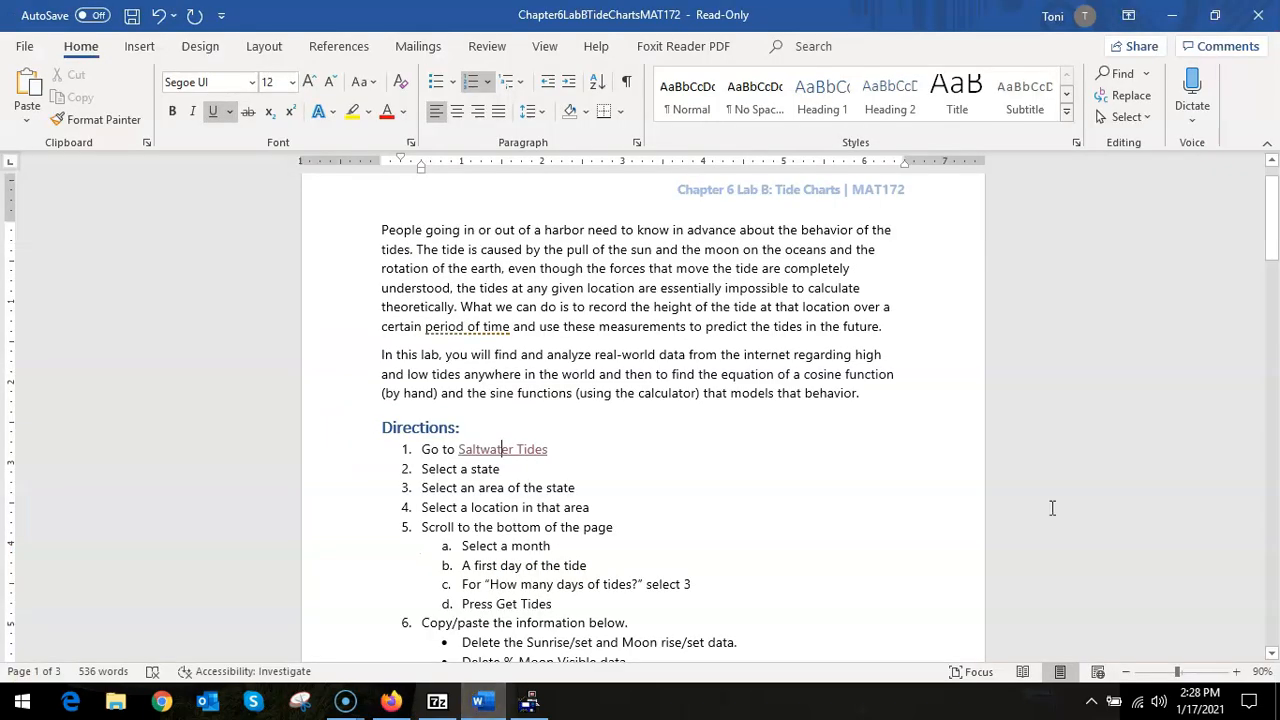
- Paste the copied tide table into the Raw Data box and widen the box so each record fits on one line
{"action": "left_click", "coordinate": [1236, 672]}
{"action": "left_click", "coordinate": [1236, 672]}
{"action": "scroll", "coordinate": [1095, 492], "scroll_direction": "down", "scroll_amount": 7}
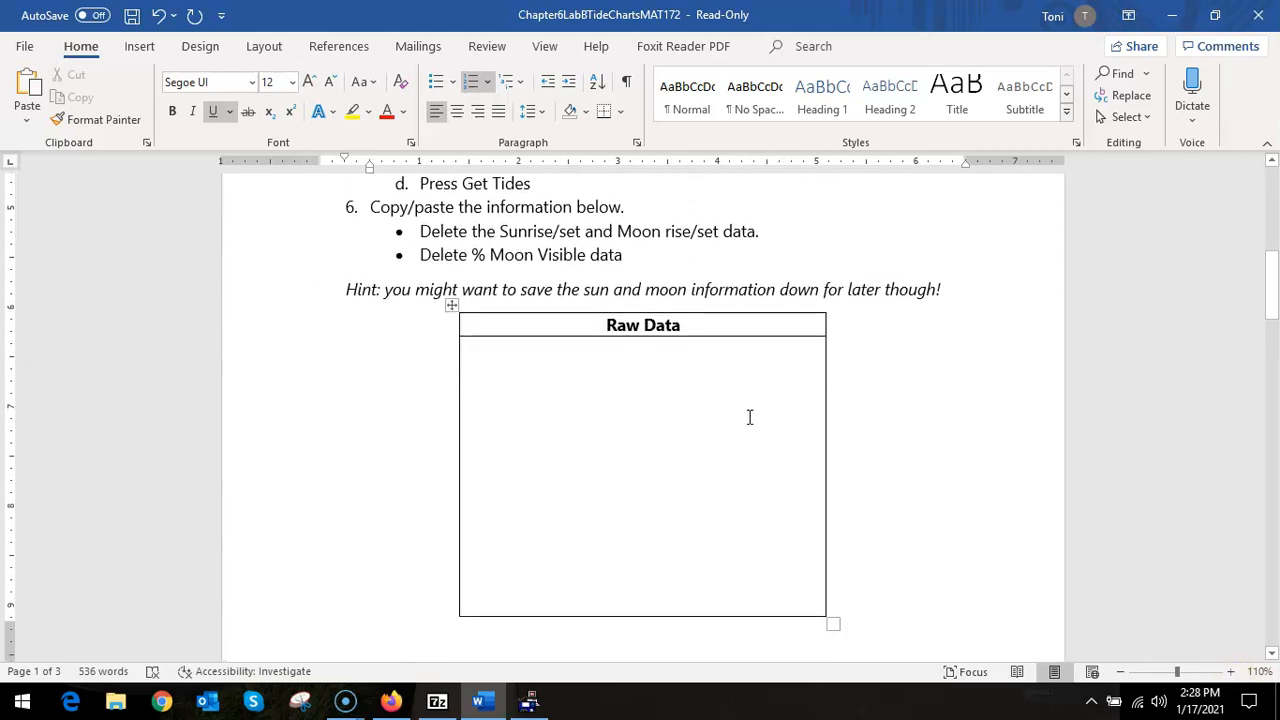
{"action": "left_click", "coordinate": [697, 410]}
{"action": "key", "text": "ctrl+v"}
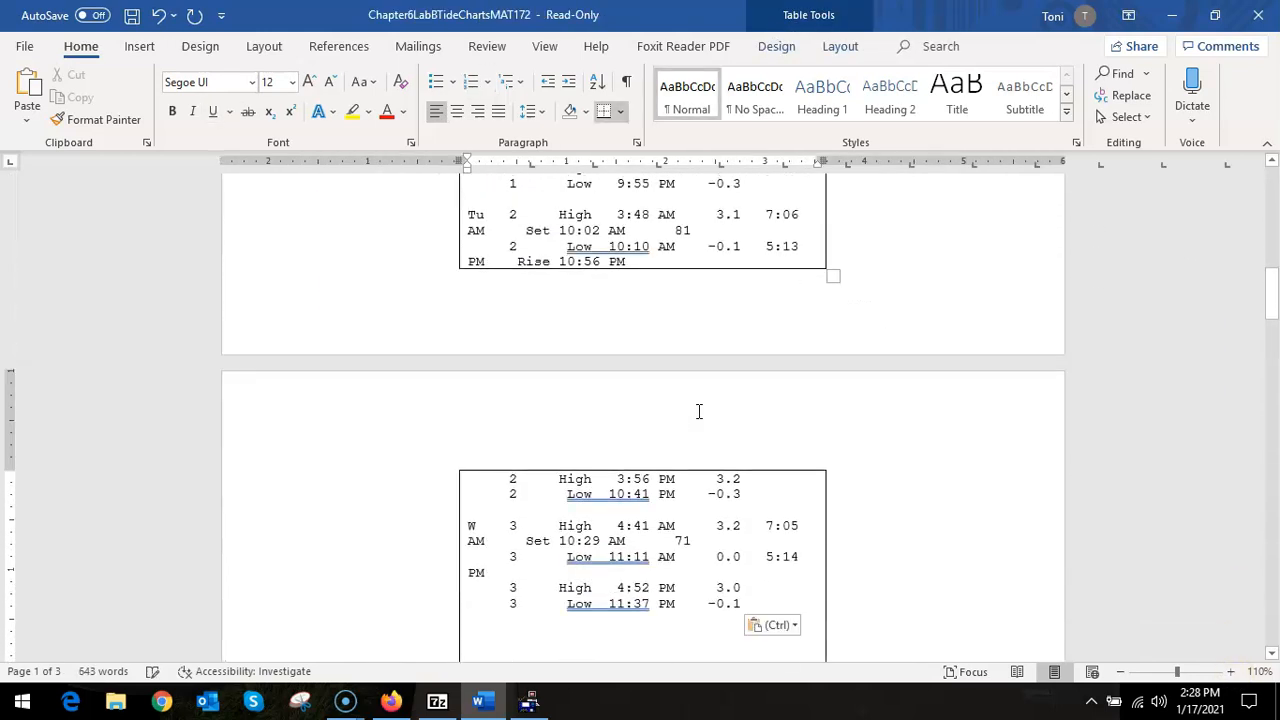
{"action": "scroll", "coordinate": [697, 411], "scroll_direction": "up", "scroll_amount": 6}
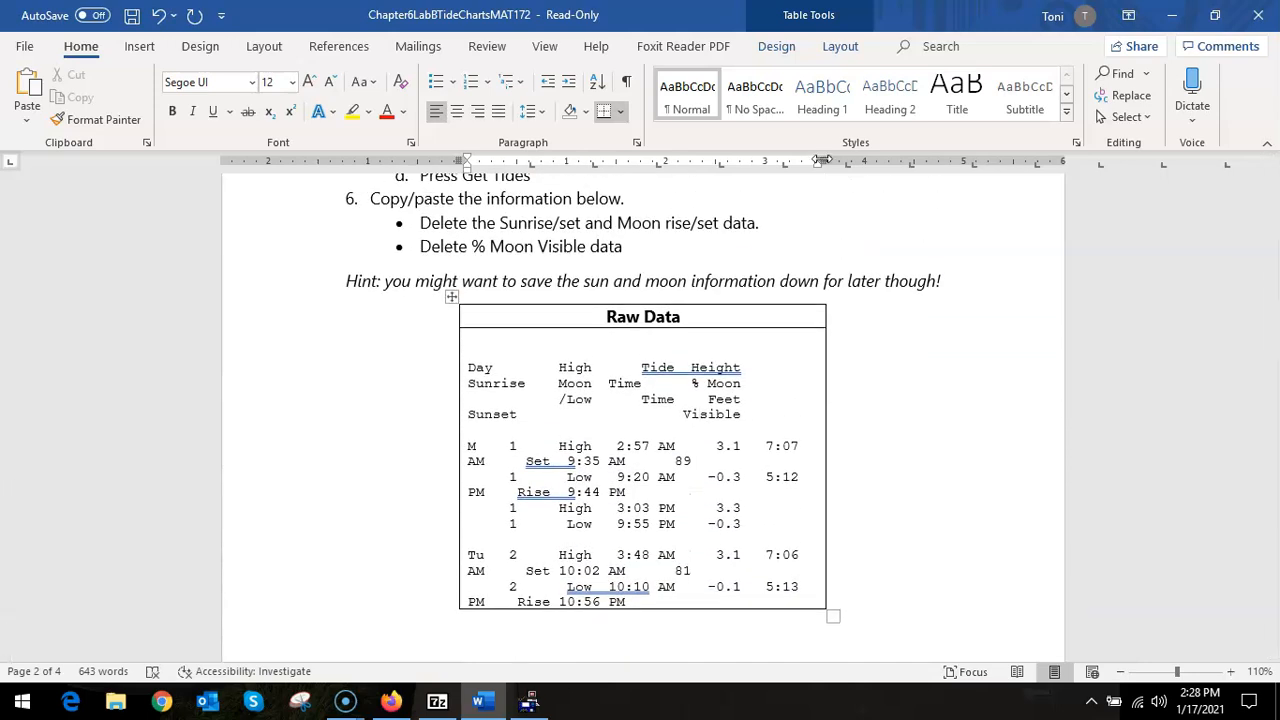
{"action": "mouse_move", "coordinate": [820, 160]}
{"action": "left_mouse_down"}
{"action": "mouse_move", "coordinate": [1020, 157]}
{"action": "mouse_move", "coordinate": [1060, 170]}
{"action": "left_mouse_up"}
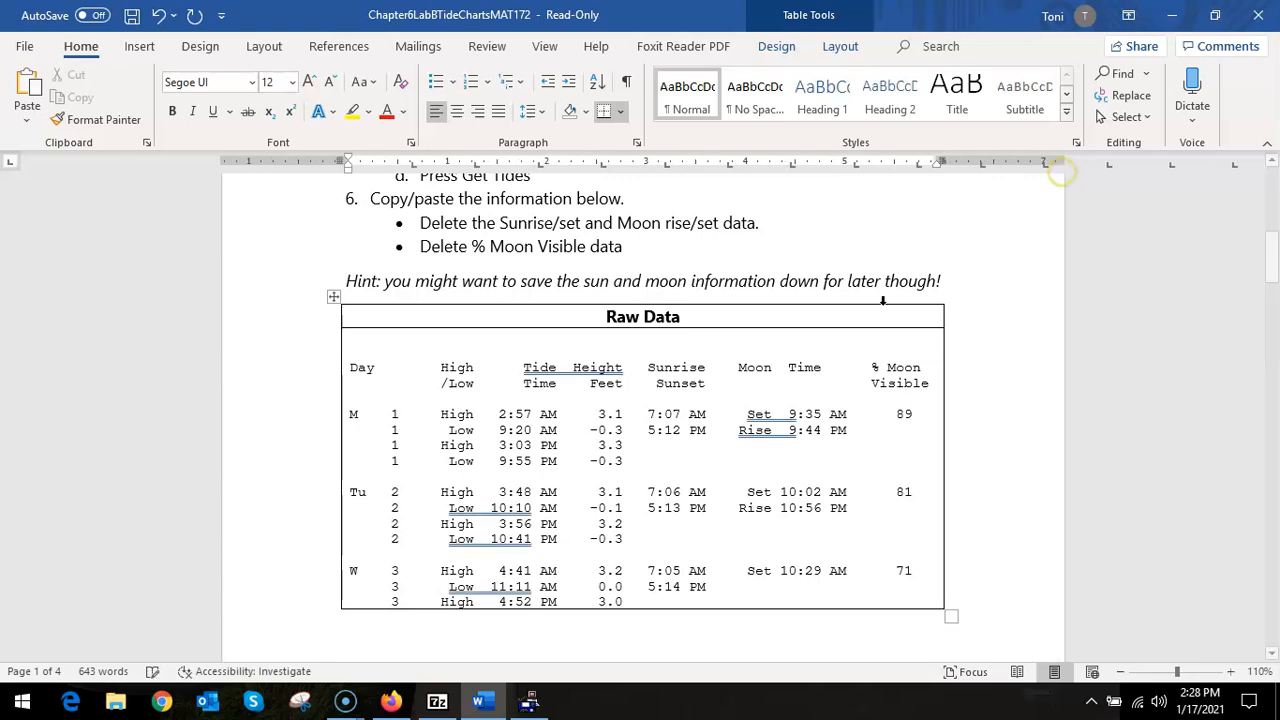
- Delete the Sunrise/Sunset, Moon Time and % Moon Visible headings from the Raw Data table
{"action": "scroll", "coordinate": [900, 388], "scroll_direction": "down", "scroll_amount": 1}
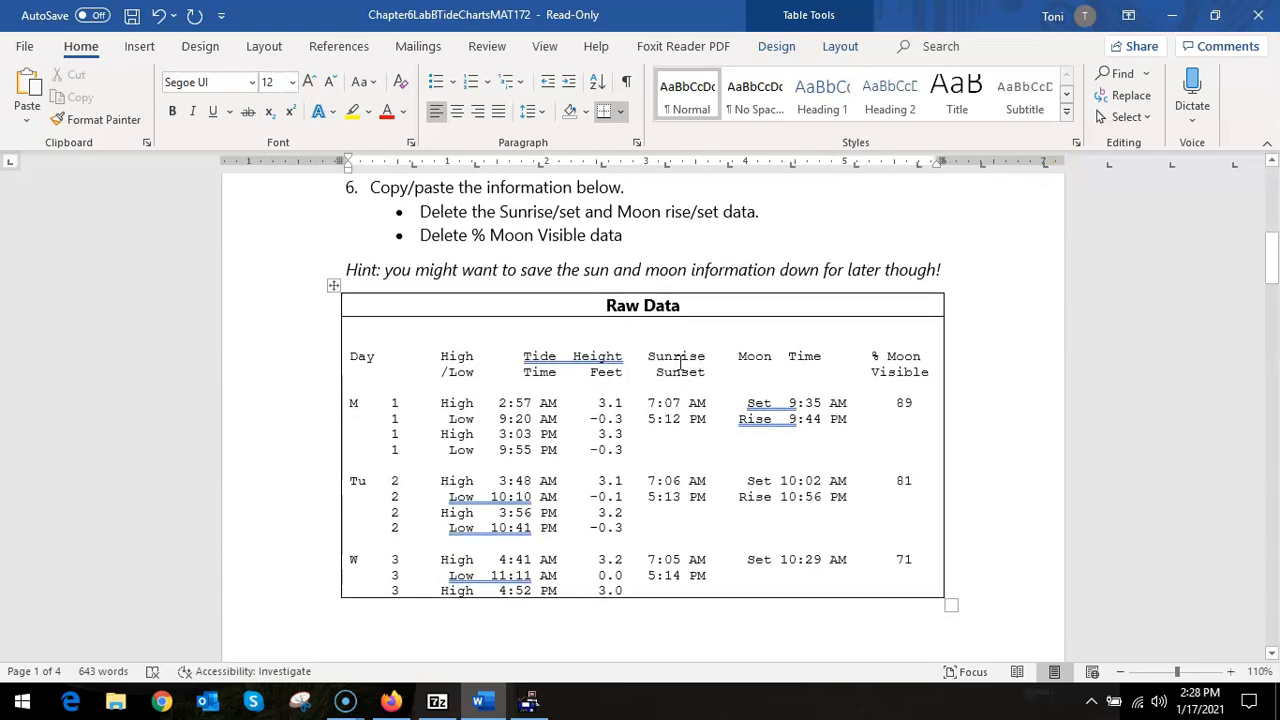
{"action": "left_click_drag", "start_coordinate": [650, 358], "coordinate": [912, 365]}
{"action": "key", "text": "Delete"}
{"action": "left_click_drag", "start_coordinate": [658, 370], "coordinate": [914, 380]}
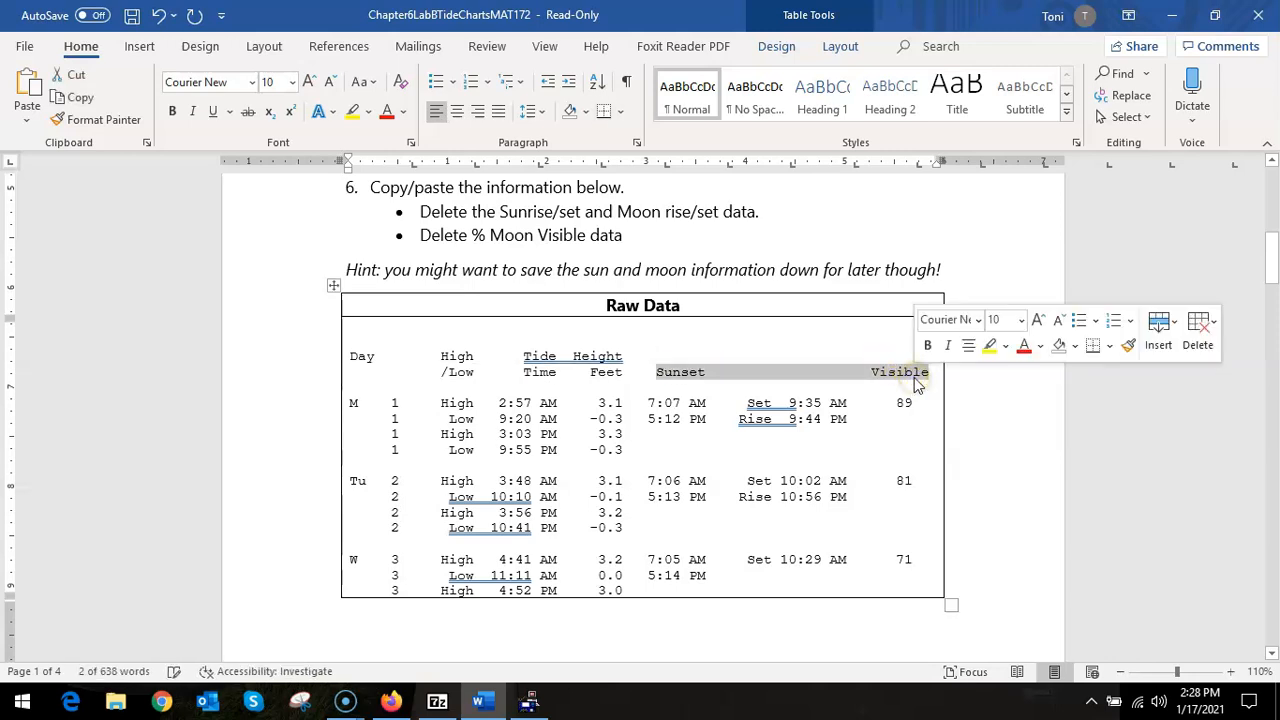
{"action": "key", "text": "Delete"}
- Delete the sun, moon and moon-visibility values from the Monday (day 1) rows of the raw data
{"action": "mouse_move", "coordinate": [648, 402]}
{"action": "left_mouse_down"}
{"action": "mouse_move", "coordinate": [703, 426]}
{"action": "mouse_move", "coordinate": [700, 526]}
{"action": "mouse_move", "coordinate": [700, 451]}
{"action": "mouse_move", "coordinate": [808, 408]}
{"action": "mouse_move", "coordinate": [903, 403]}
{"action": "mouse_move", "coordinate": [695, 400]}
{"action": "mouse_move", "coordinate": [647, 415]}
{"action": "left_mouse_up"}
{"action": "key", "text": "Delete"}
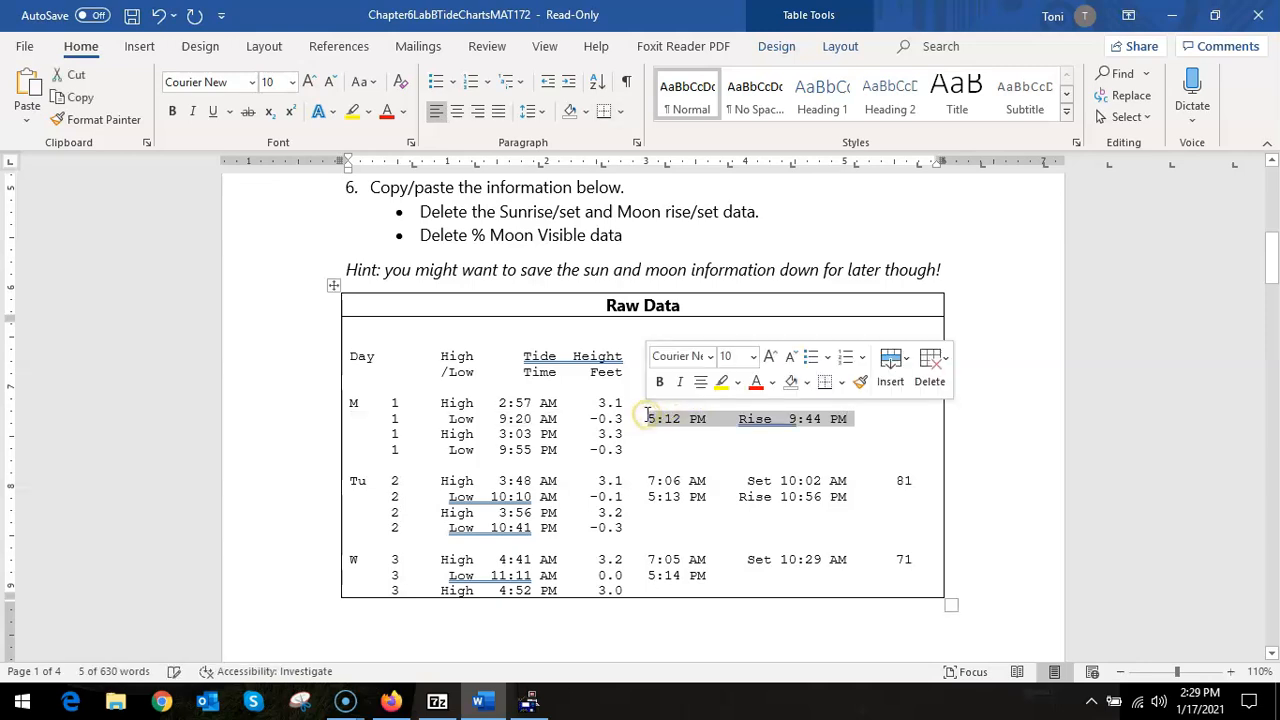
{"action": "key", "text": "Delete"}
- Delete the sun, moon and moon-visibility values from the Tuesday (day 2) rows of the raw data
{"action": "left_click_drag", "start_coordinate": [647, 481], "coordinate": [846, 492]}
{"action": "left_click", "coordinate": [912, 485]}
{"action": "key", "text": "Delete"}
{"action": "key", "text": "ctrl+z"}
{"action": "key", "text": "Delete"}
{"action": "key", "text": "Delete"}
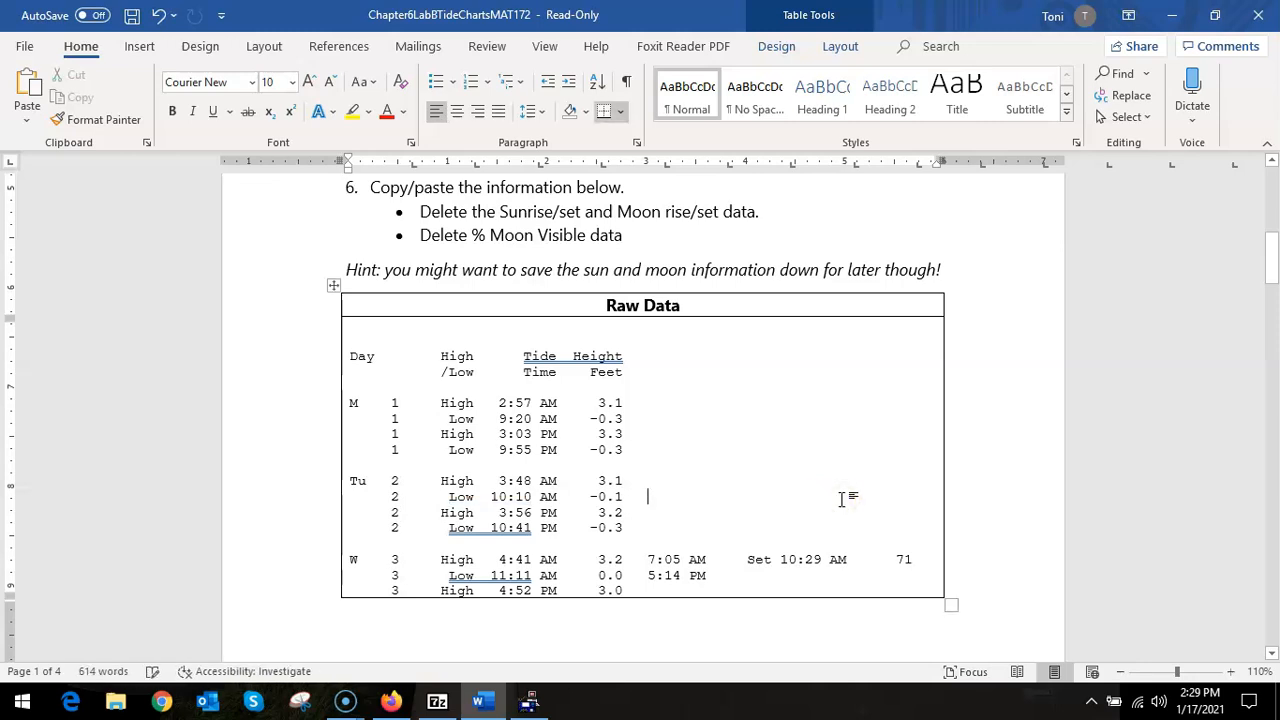
- Delete the sun, moon and moon-visibility values from the Wednesday (day 3) rows of the raw data
{"action": "left_click_drag", "start_coordinate": [648, 559], "coordinate": [906, 553]}
{"action": "key", "text": "Delete"}
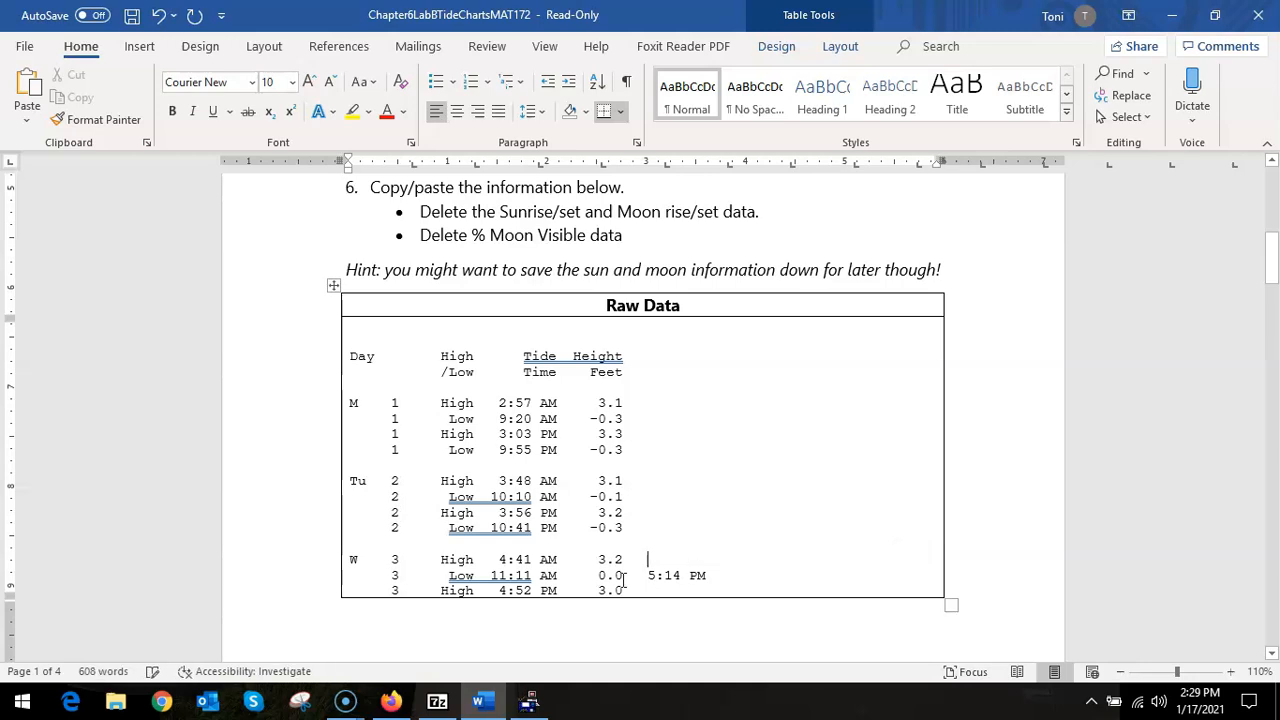
{"action": "left_click_drag", "start_coordinate": [706, 575], "coordinate": [646, 574]}
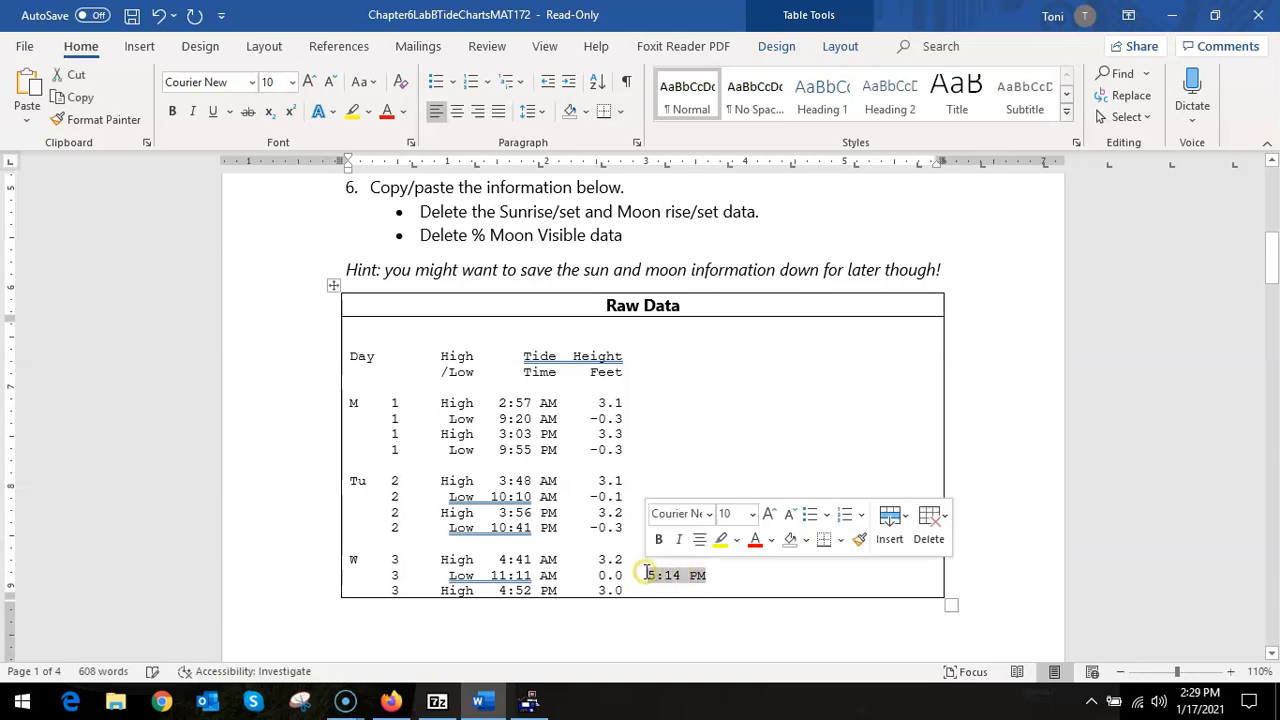
{"action": "key", "text": "Delete"}
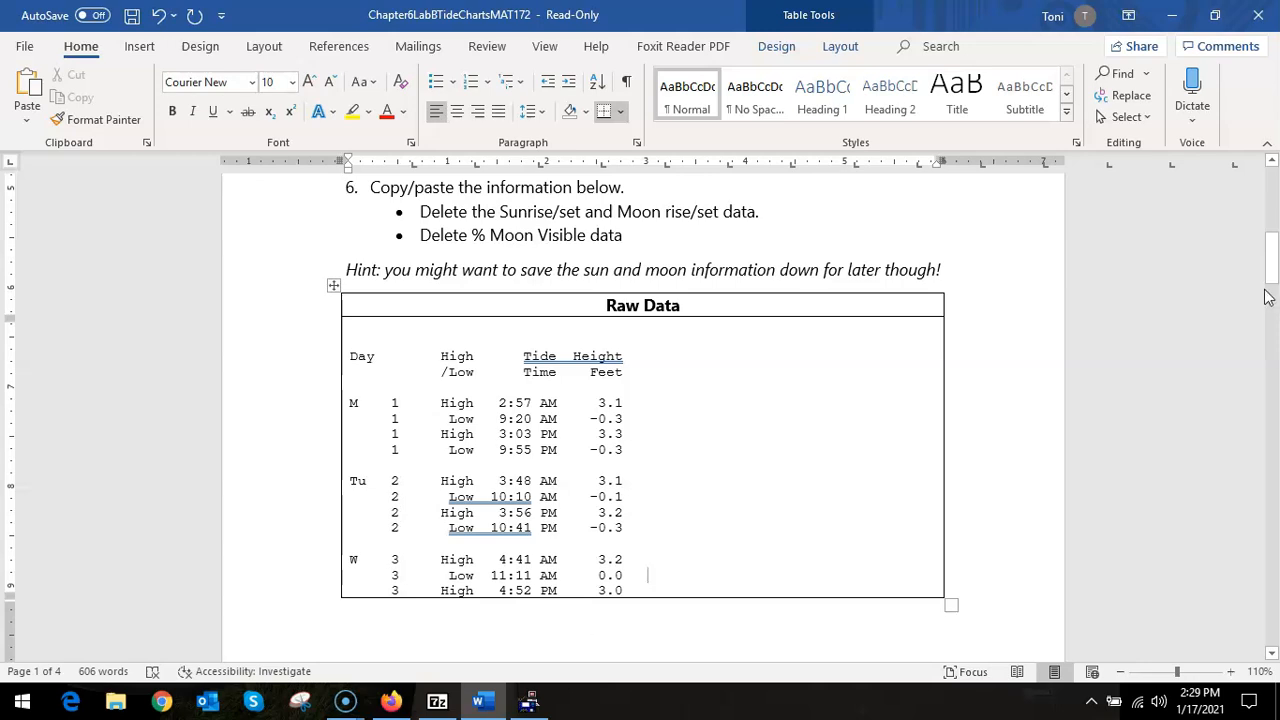
- Paste the complete tide table with its sun and moon data below question 15 at the document's end
{"action": "left_click_drag", "start_coordinate": [1272, 268], "coordinate": [1241, 560]}
{"action": "left_click", "coordinate": [912, 567]}
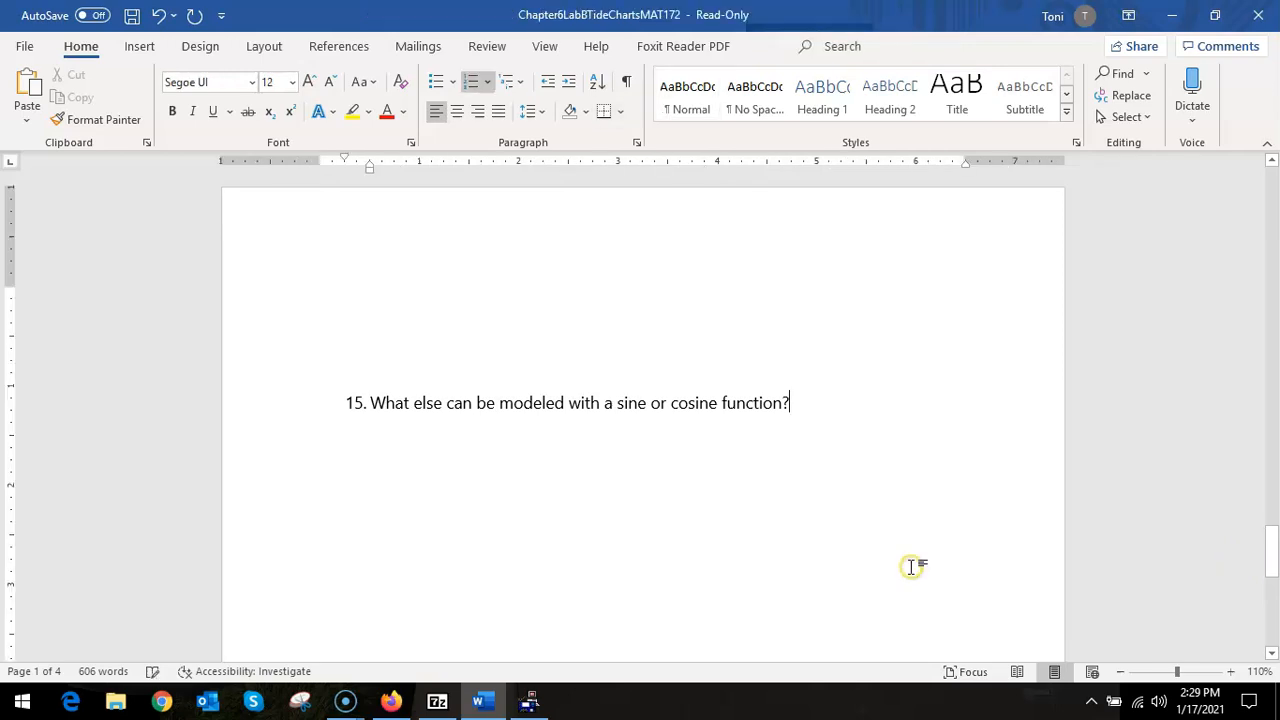
{"action": "key", "text": "Return"}
{"action": "key", "text": "Return"}
{"action": "key", "text": "ctrl+v"}
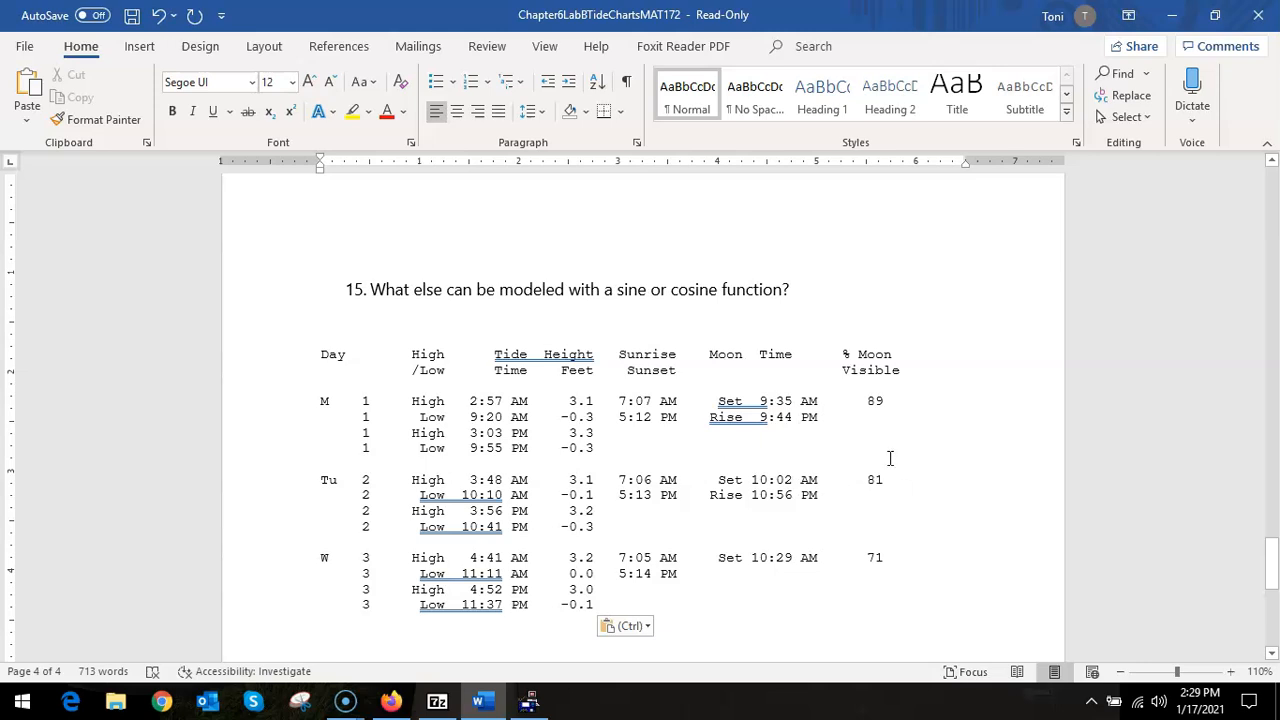
{"action": "scroll", "coordinate": [912, 472], "scroll_direction": "up", "scroll_amount": 15}
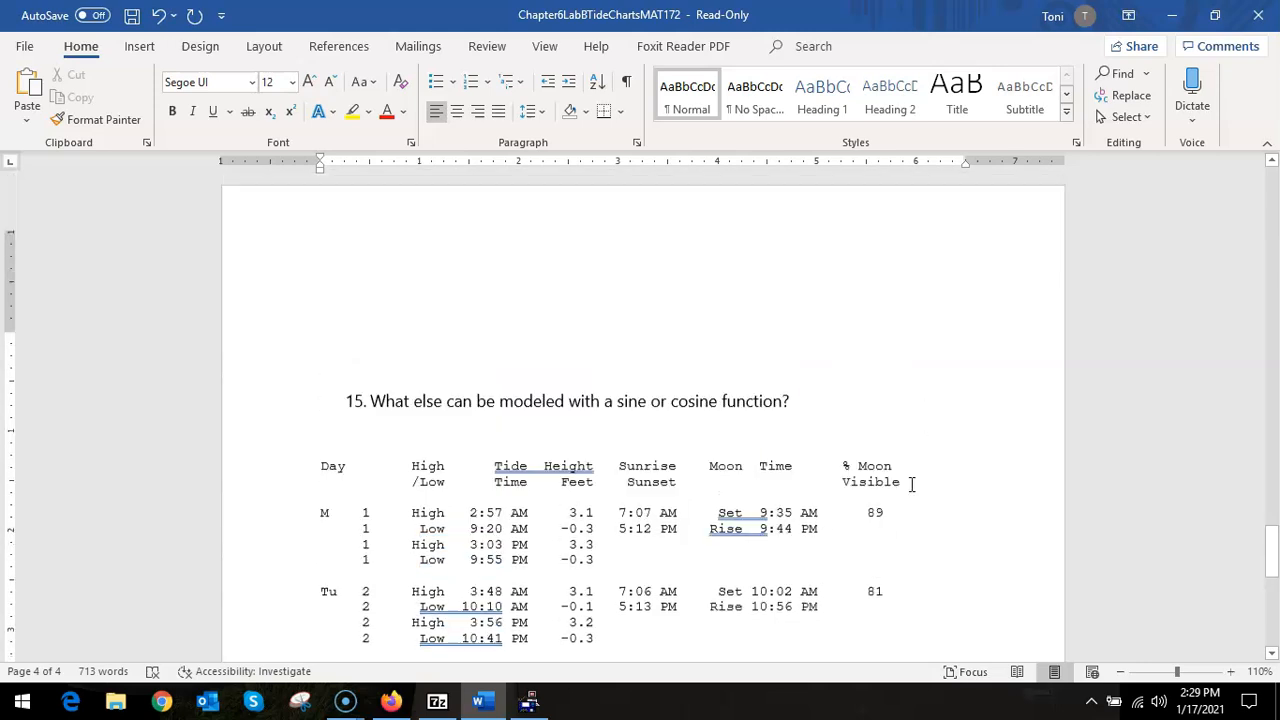
{"action": "scroll", "coordinate": [912, 485], "scroll_direction": "up", "scroll_amount": 15}
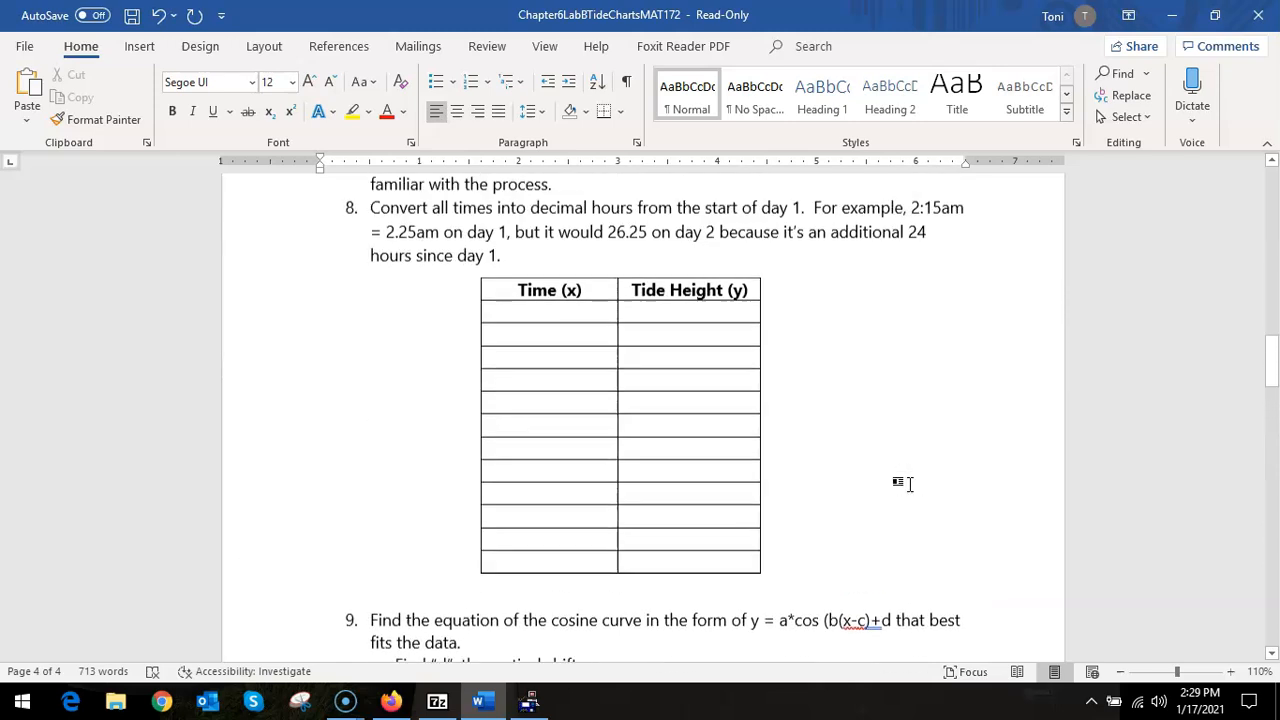
{"action": "scroll", "coordinate": [912, 486], "scroll_direction": "up", "scroll_amount": 8}
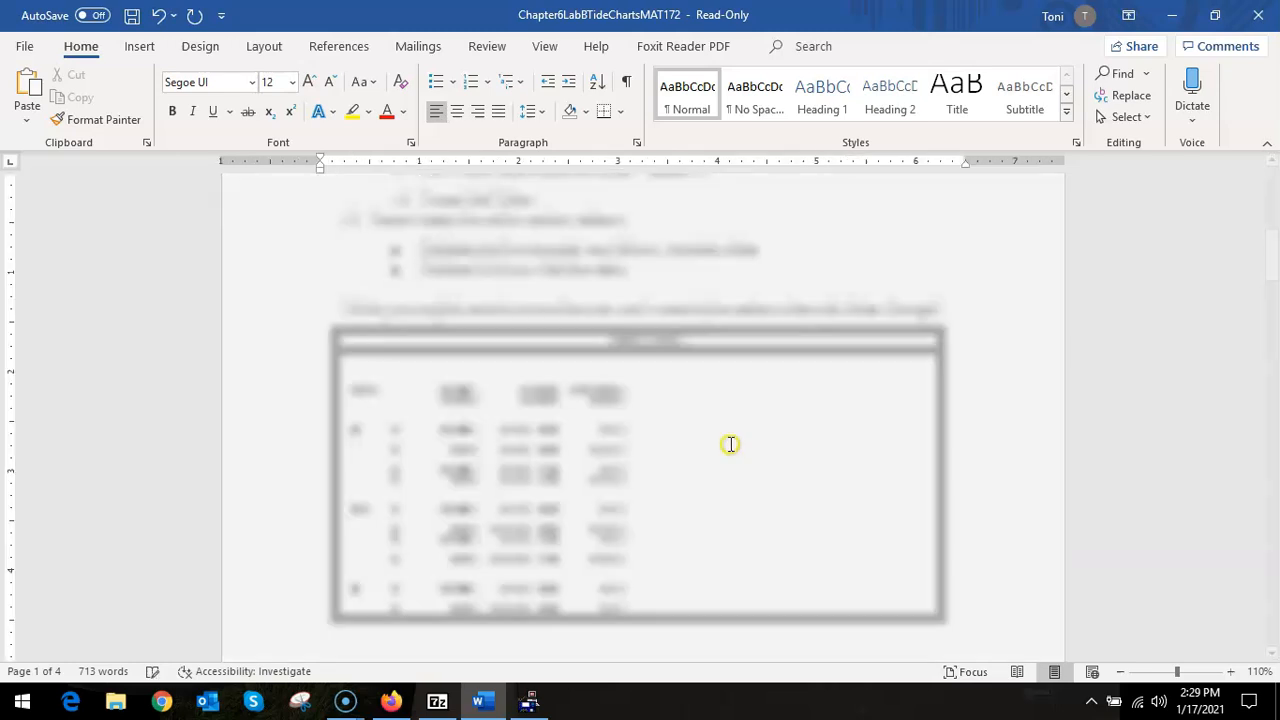
{"action": "left_click", "coordinate": [730, 447]}
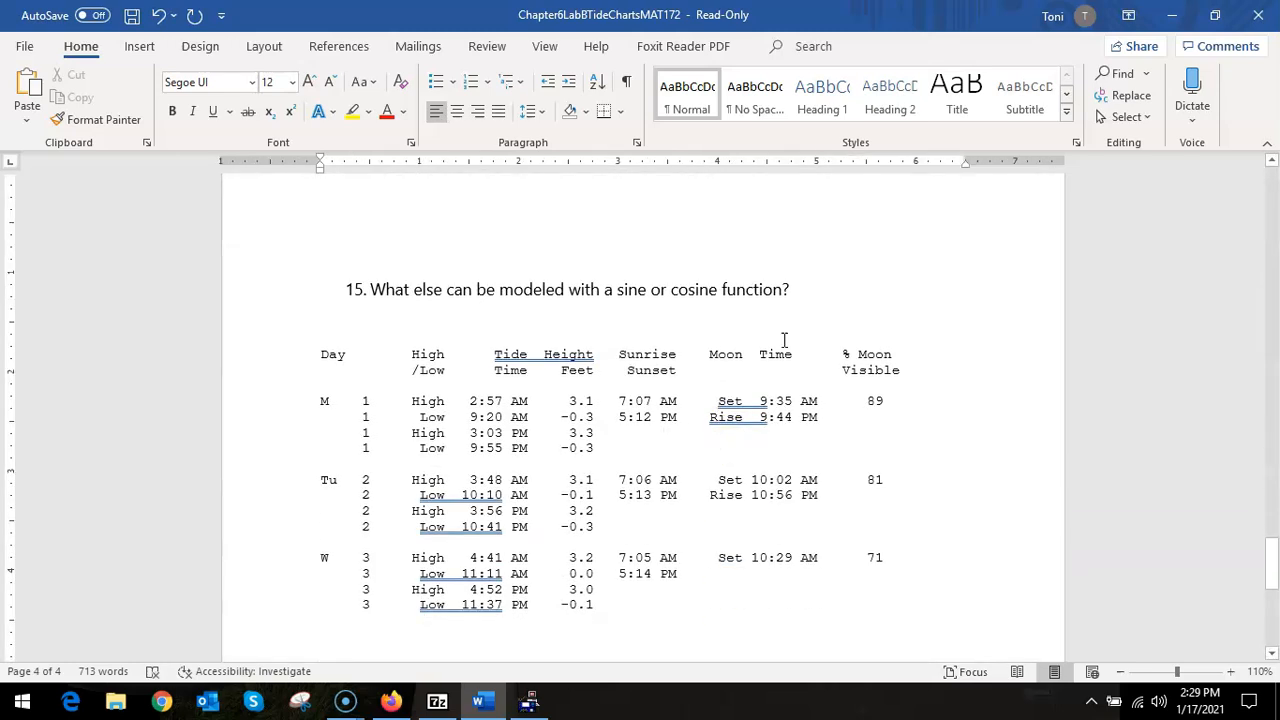
- Delete the blank line above the column headings inside the Raw Data cell
{"action": "scroll", "coordinate": [812, 326], "scroll_direction": "up", "scroll_amount": 10}
{"action": "scroll", "coordinate": [812, 326], "scroll_direction": "up", "scroll_amount": 10}
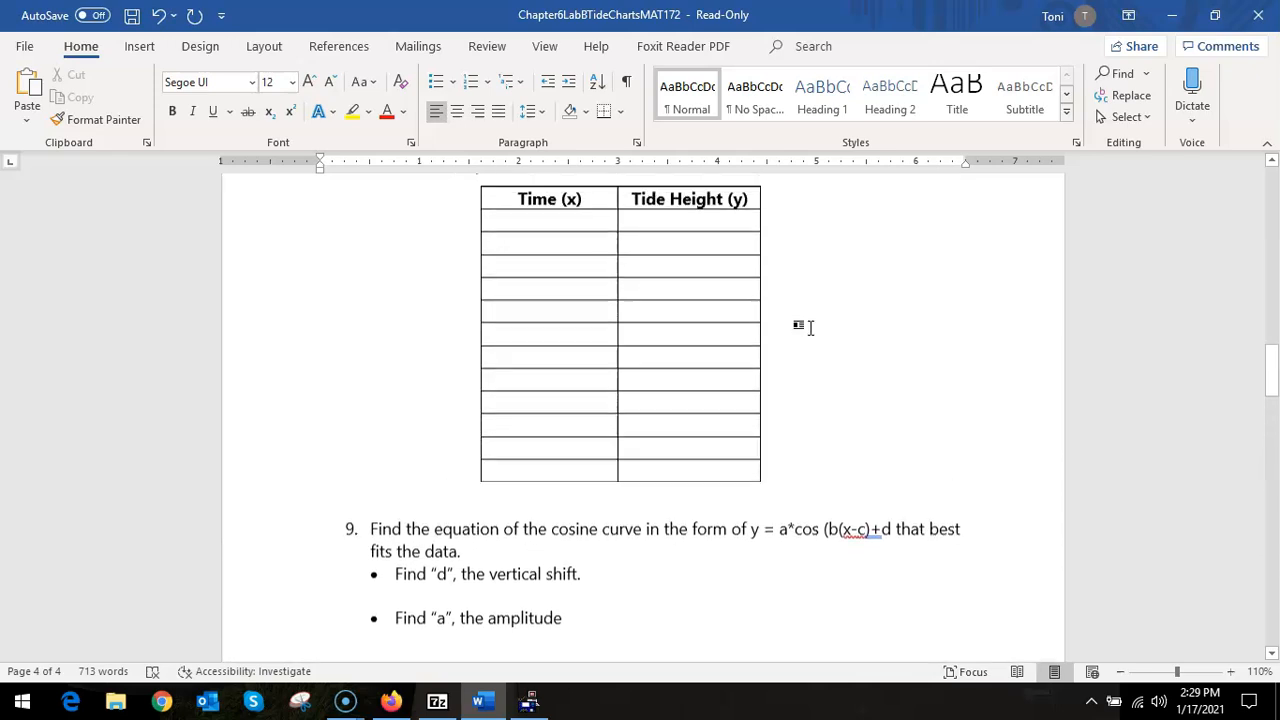
{"action": "scroll", "coordinate": [811, 331], "scroll_direction": "up", "scroll_amount": 5}
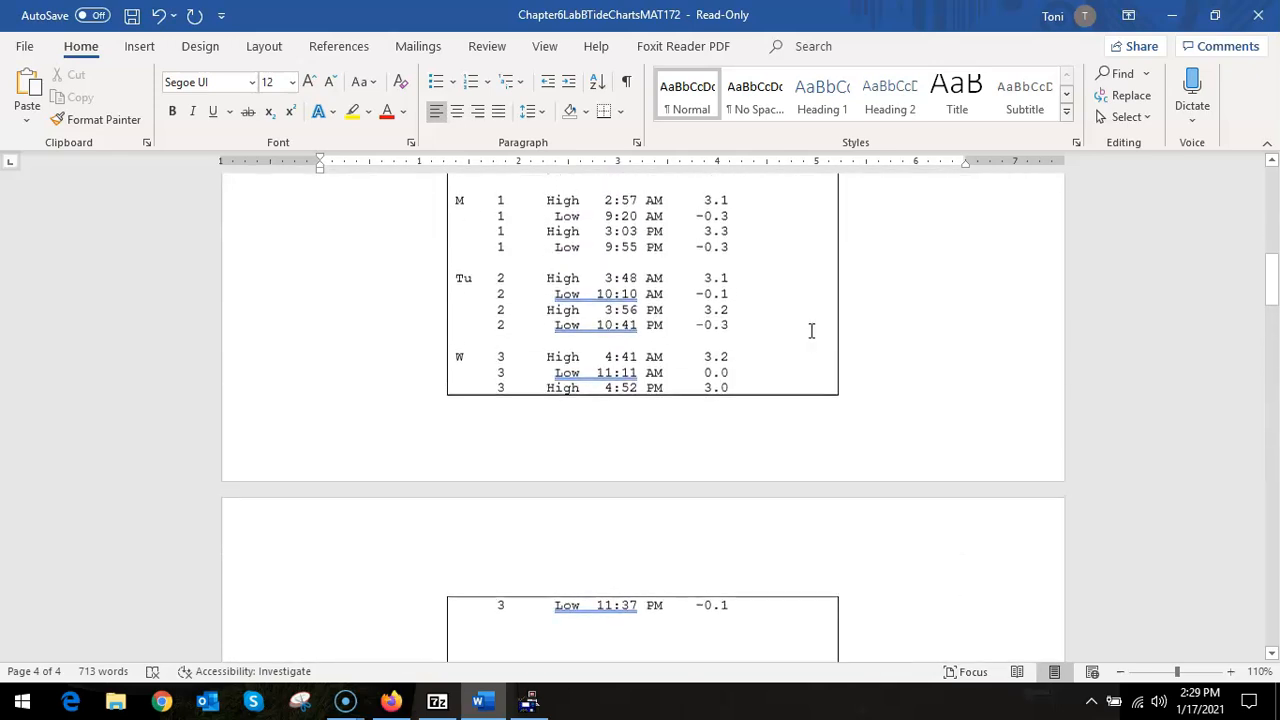
{"action": "left_click", "coordinate": [708, 310]}
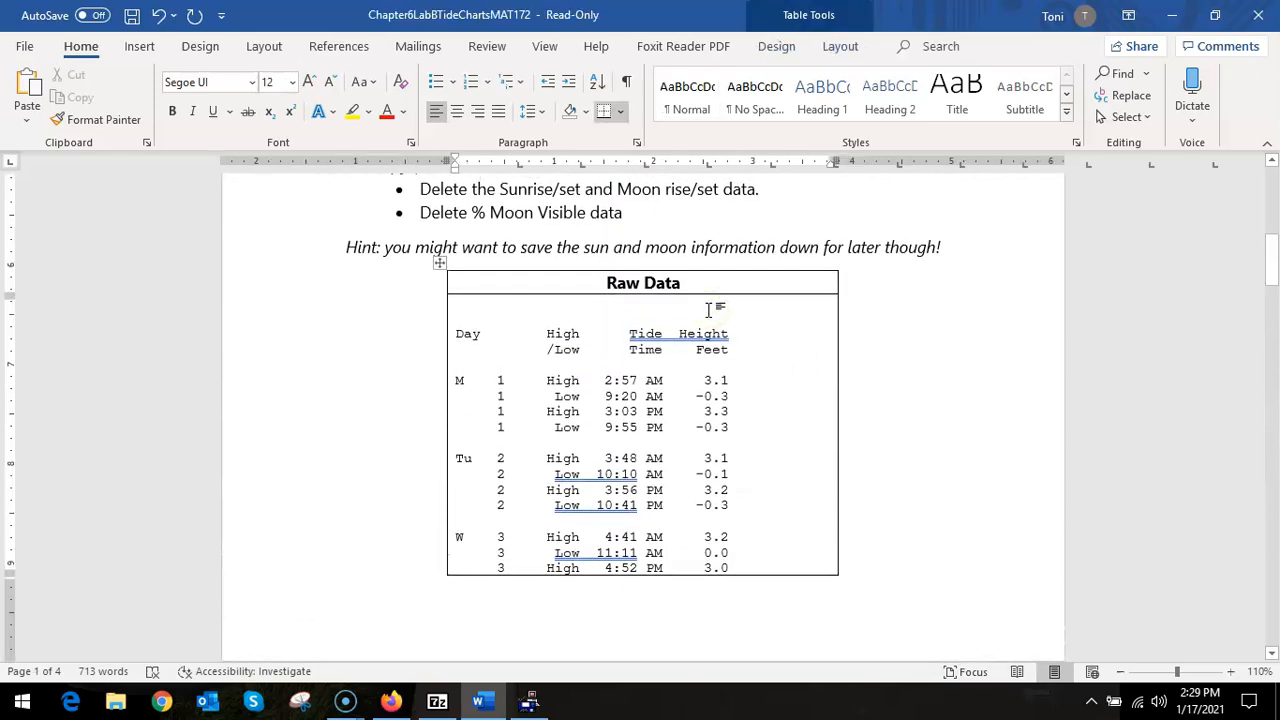
{"action": "key", "text": "Delete"}
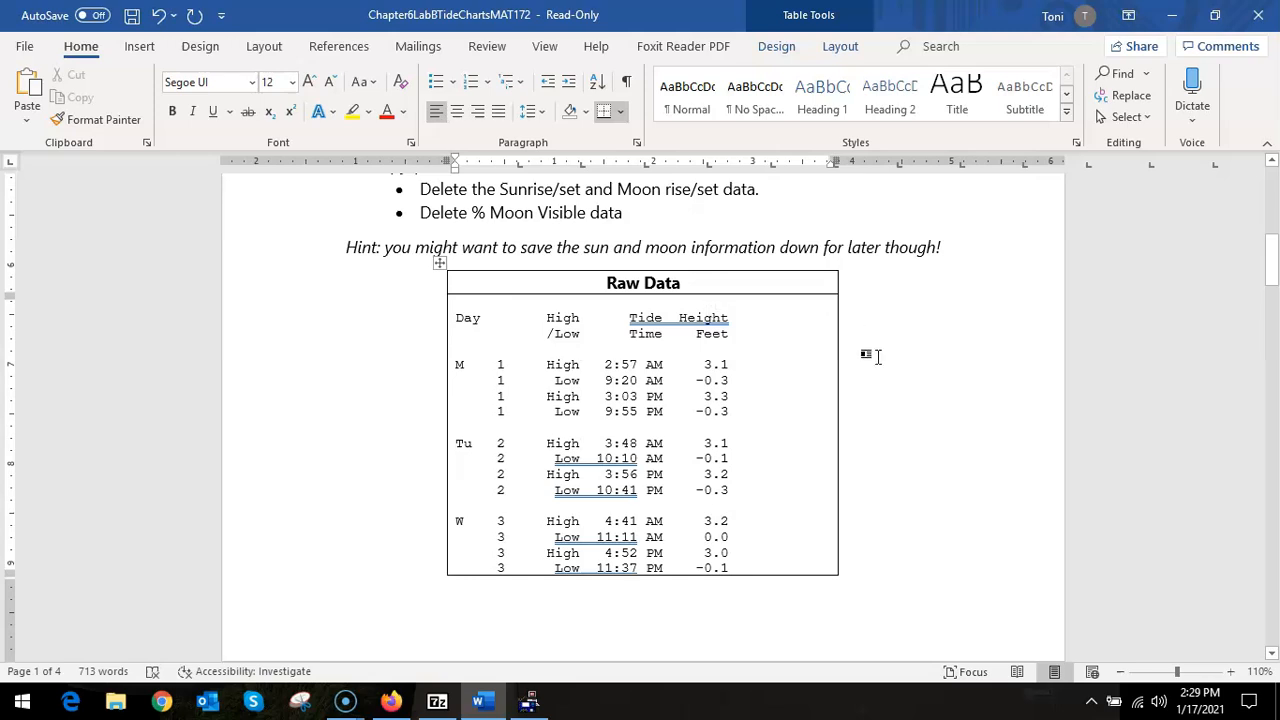
- Widen the Raw Data table slightly so there is extra room beside the tide heights
{"action": "scroll", "coordinate": [886, 408], "scroll_direction": "down", "scroll_amount": 4}
{"action": "scroll", "coordinate": [889, 410], "scroll_direction": "up", "scroll_amount": 4}
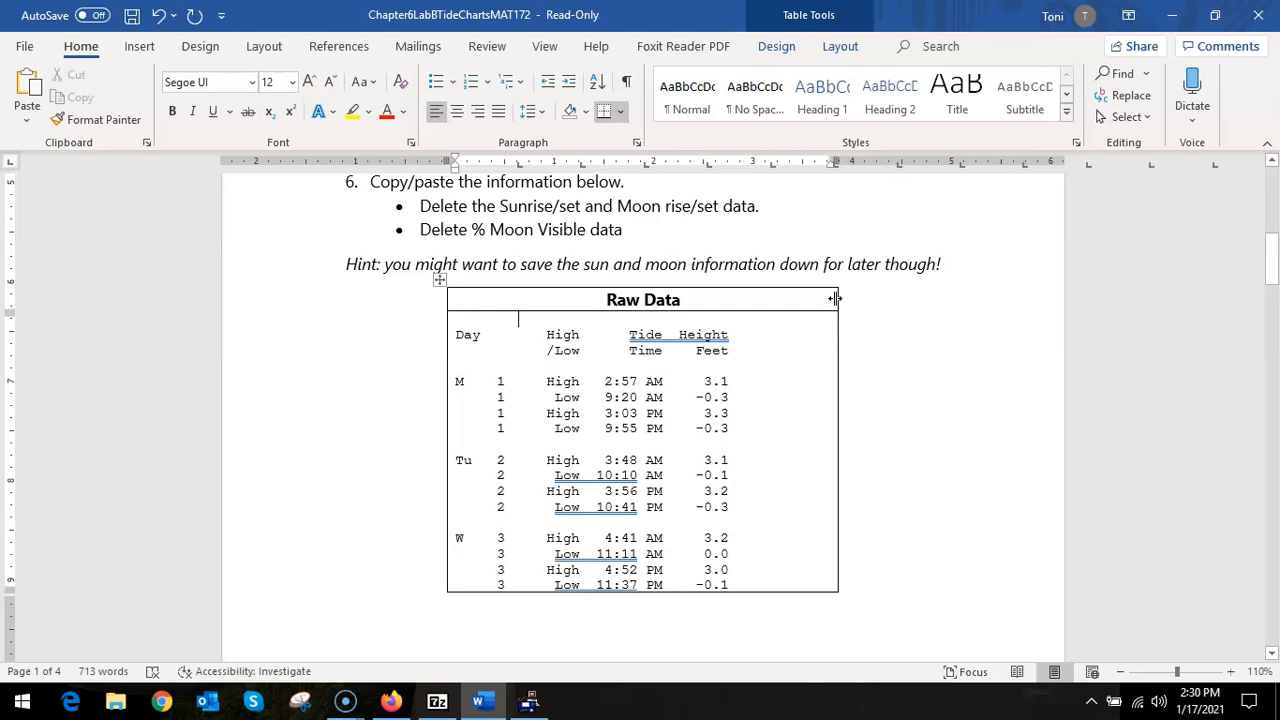
{"action": "left_click_drag", "start_coordinate": [837, 298], "coordinate": [877, 306]}
{"action": "scroll", "coordinate": [888, 437], "scroll_direction": "down", "scroll_amount": 3}
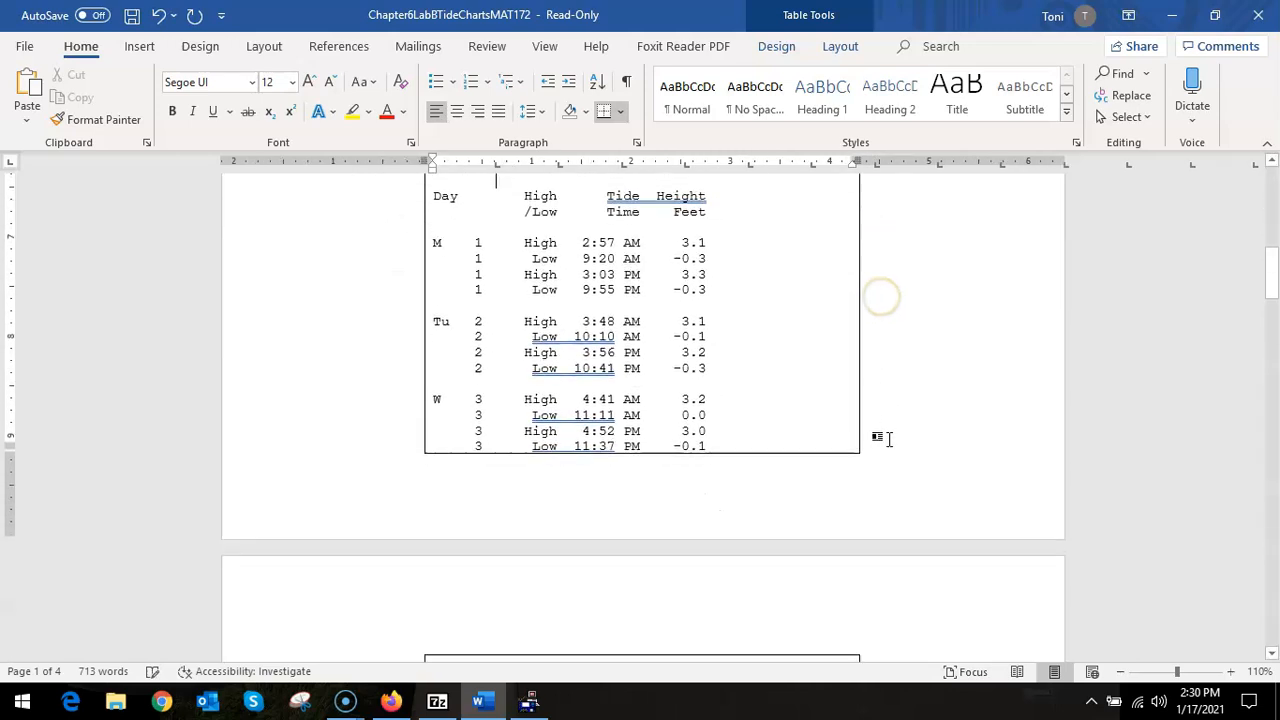
{"action": "scroll", "coordinate": [888, 437], "scroll_direction": "up", "scroll_amount": 3}
{"action": "scroll", "coordinate": [891, 439], "scroll_direction": "down", "scroll_amount": 4}
{"action": "scroll", "coordinate": [886, 438], "scroll_direction": "down", "scroll_amount": 5}
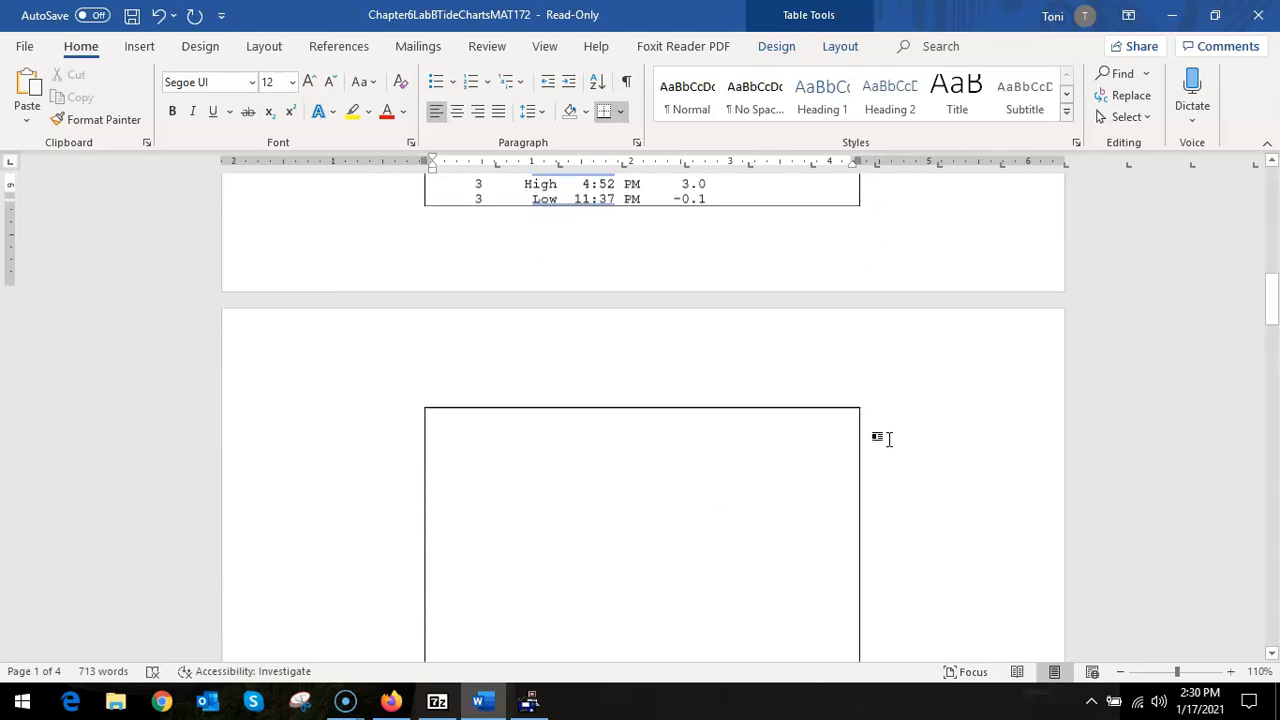
{"action": "left_click", "coordinate": [761, 504]}
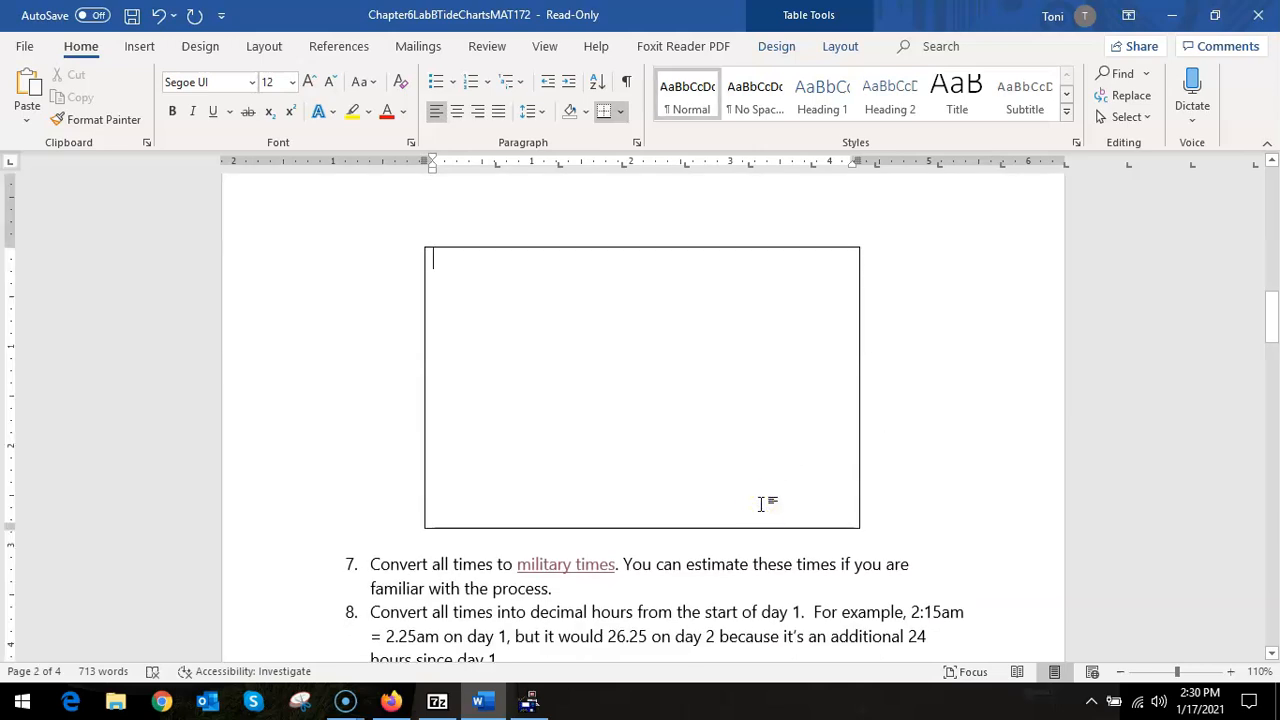
- Open the military times link from direction 7 and bring the page's time calculator into view
{"action": "scroll", "coordinate": [705, 500], "scroll_direction": "down", "scroll_amount": 2}
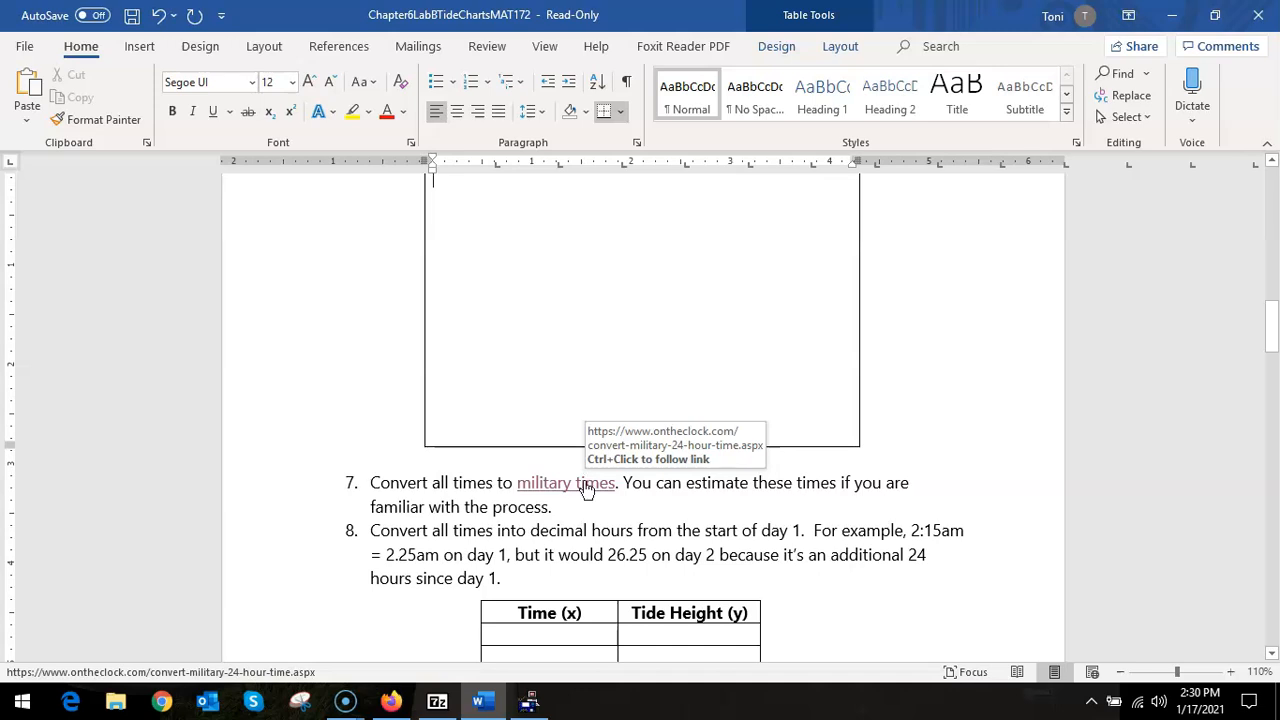
{"action": "left_click", "coordinate": [587, 487], "text": "ctrl"}
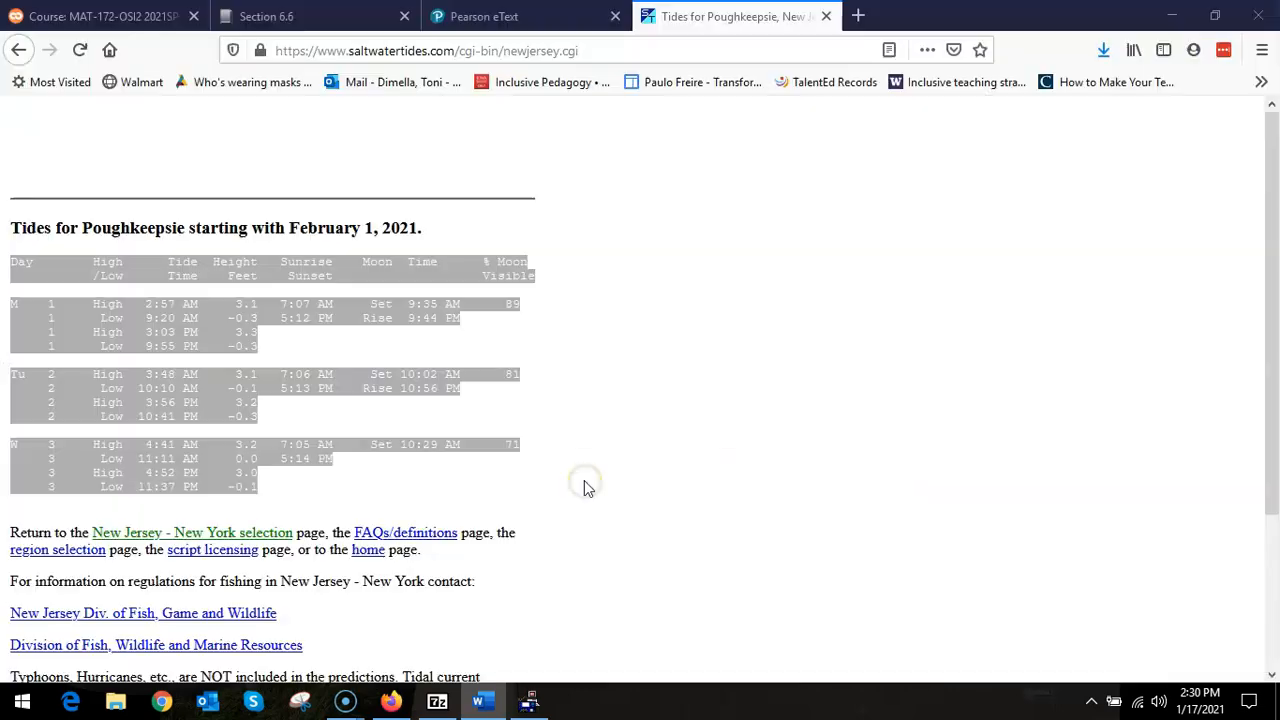
{"action": "scroll", "coordinate": [587, 487], "scroll_direction": "down", "scroll_amount": 5}
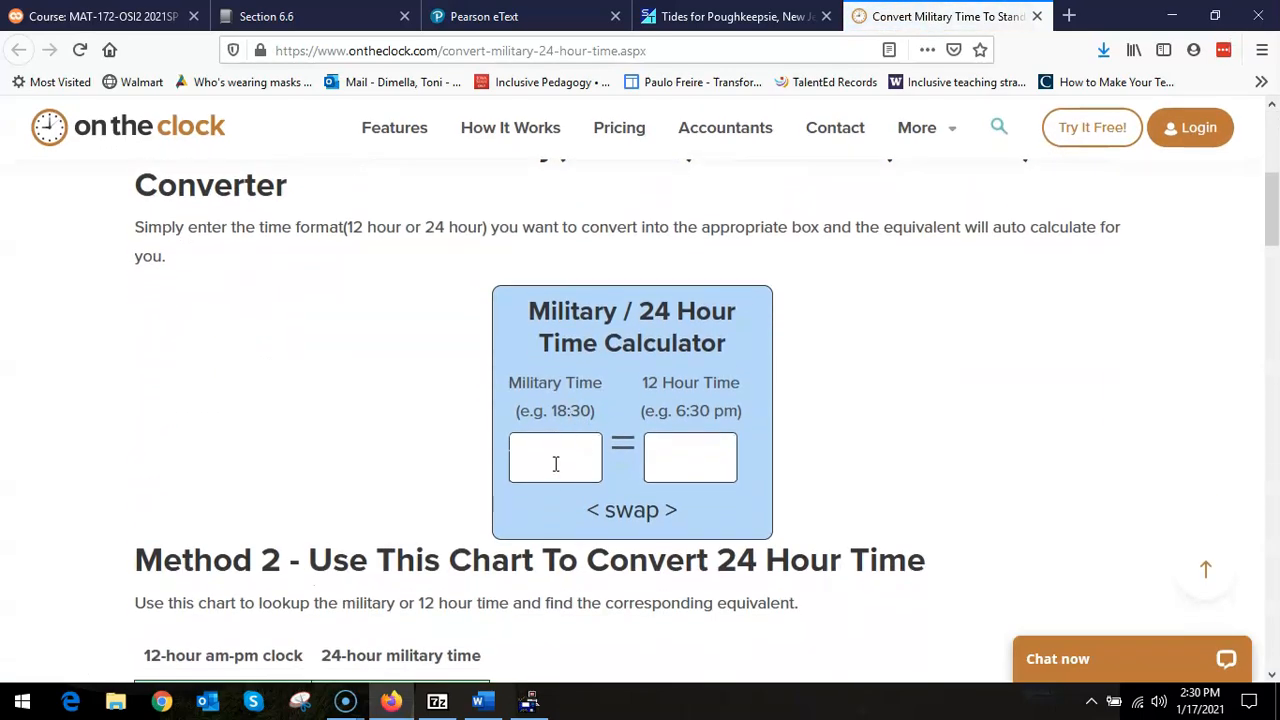
- Check the raw data times, convert 9:55pm in the military time calculator, and review the 12-hour to 24-hour chart
{"action": "left_click", "coordinate": [478, 701]}
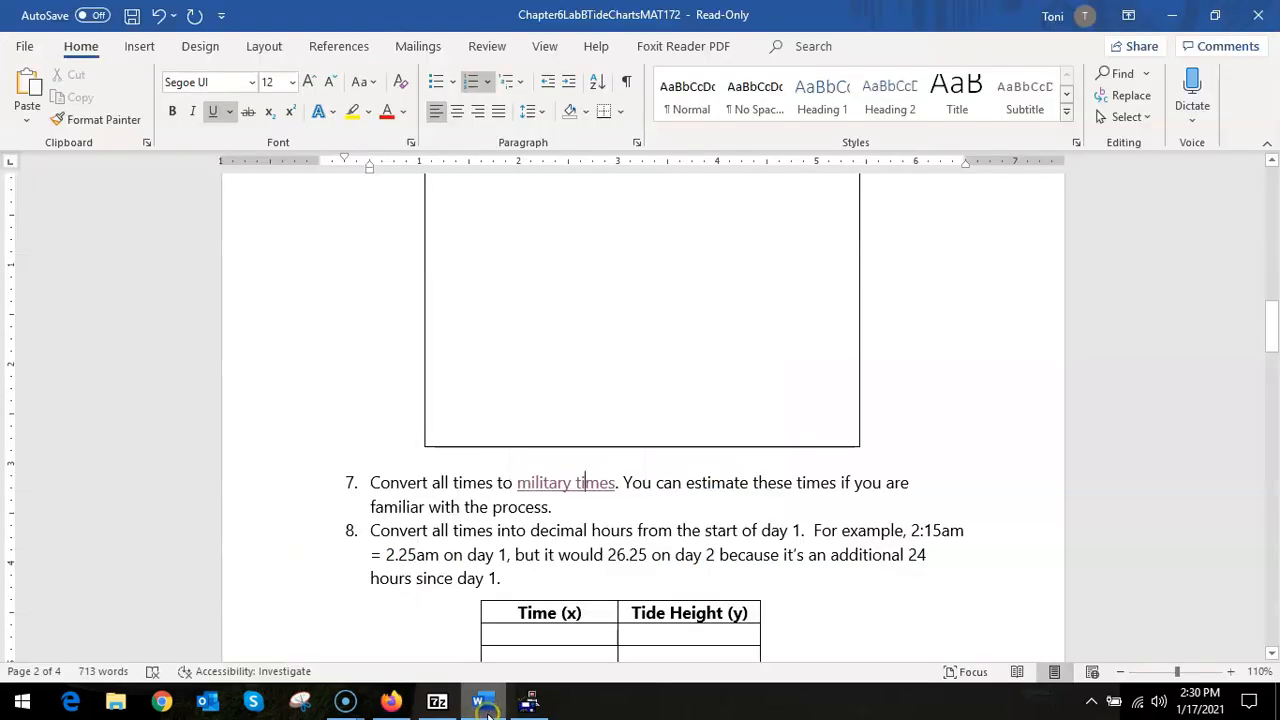
{"action": "scroll", "coordinate": [528, 555], "scroll_direction": "up", "scroll_amount": 15}
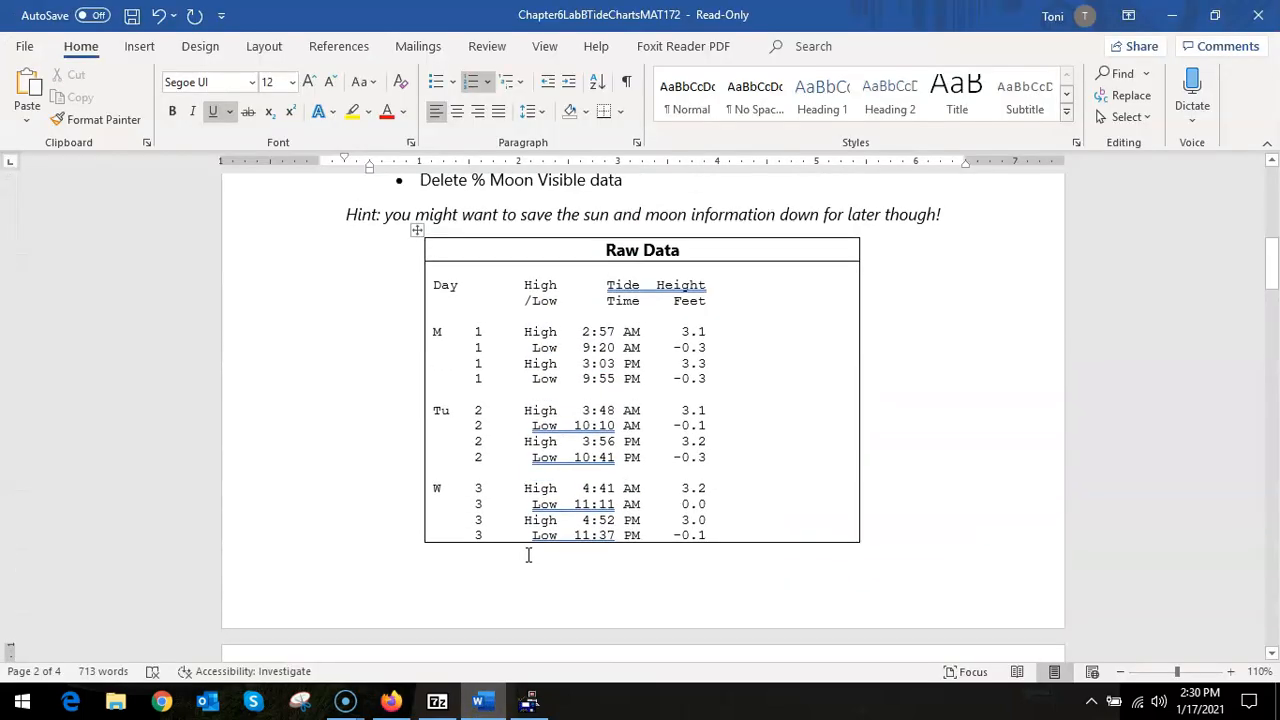
{"action": "left_click", "coordinate": [478, 701]}
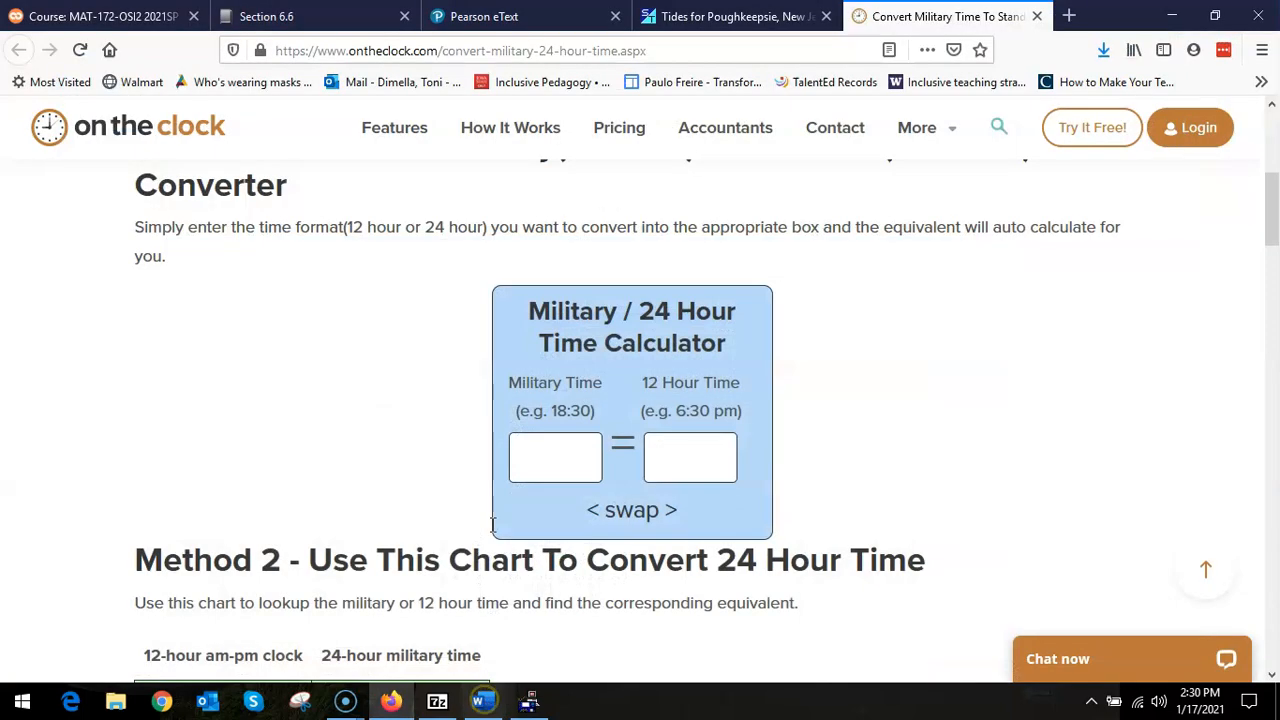
{"action": "left_click", "coordinate": [691, 470]}
{"action": "type", "text": "9:55pm"}
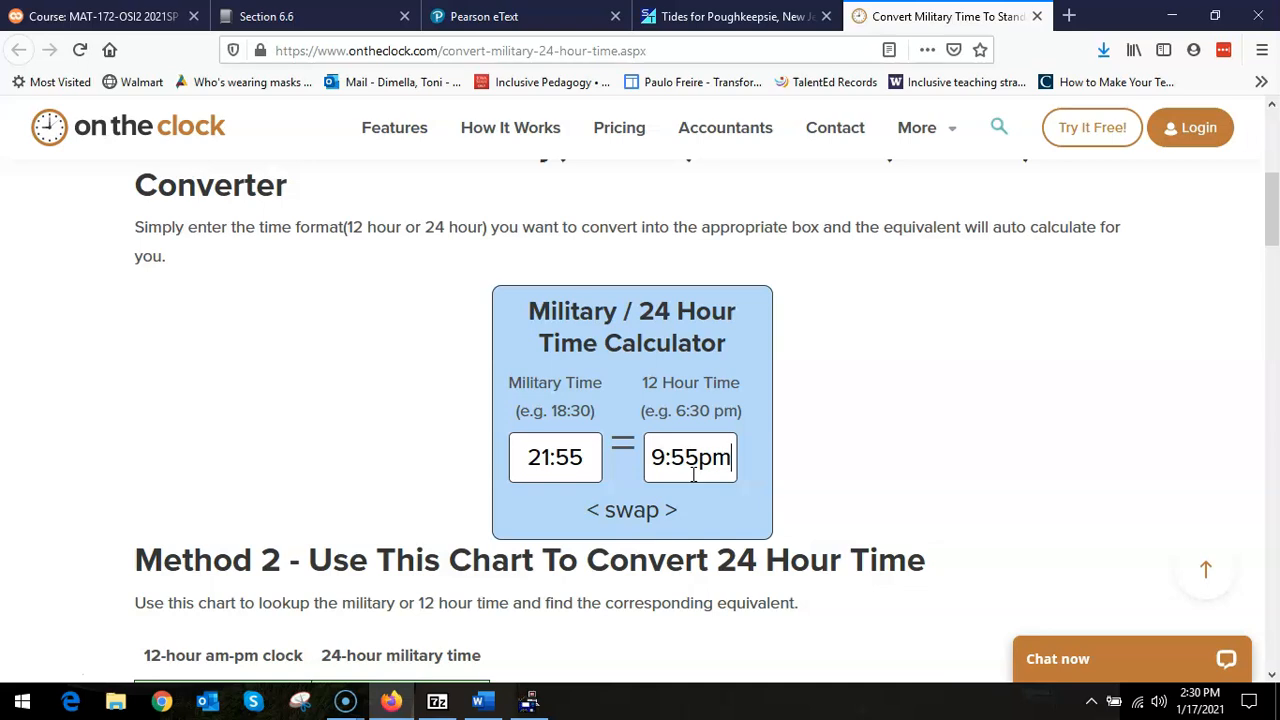
{"action": "scroll", "coordinate": [693, 475], "scroll_direction": "down", "scroll_amount": 3}
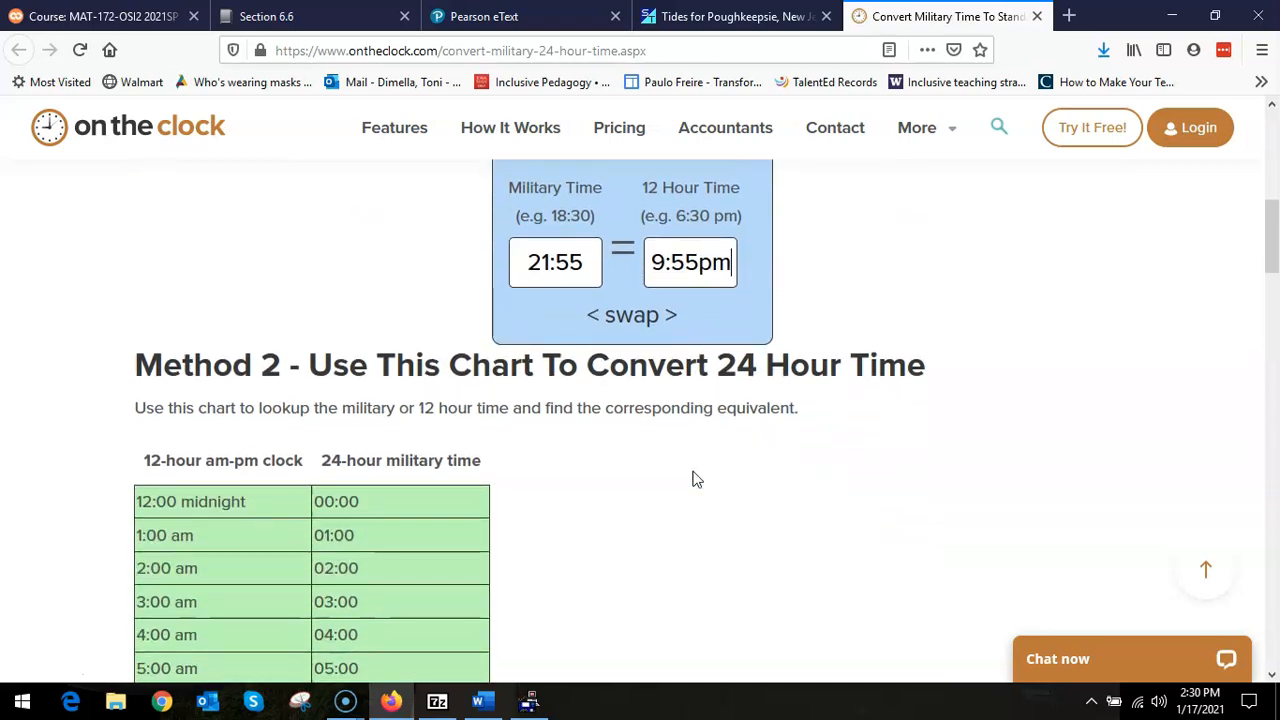
{"action": "scroll", "coordinate": [695, 478], "scroll_direction": "down", "scroll_amount": 3}
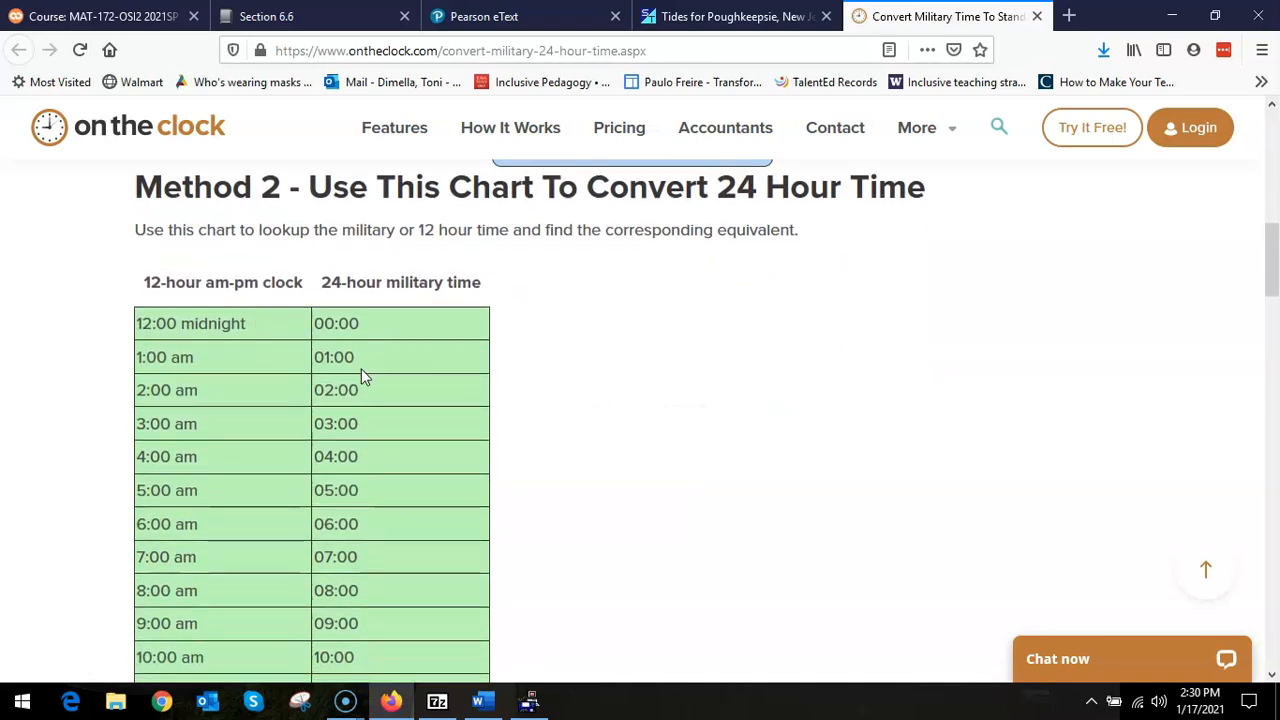
{"action": "scroll", "coordinate": [360, 575], "scroll_direction": "down", "scroll_amount": 3}
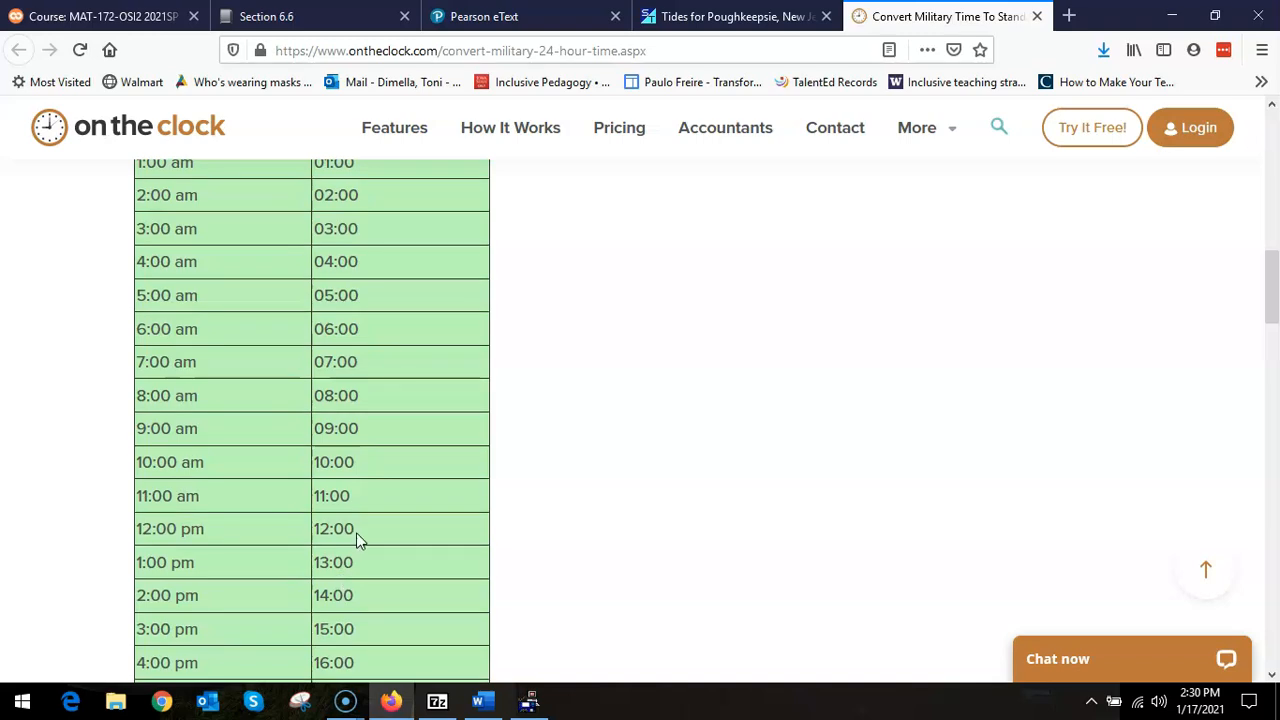
{"action": "scroll", "coordinate": [360, 538], "scroll_direction": "down", "scroll_amount": 3}
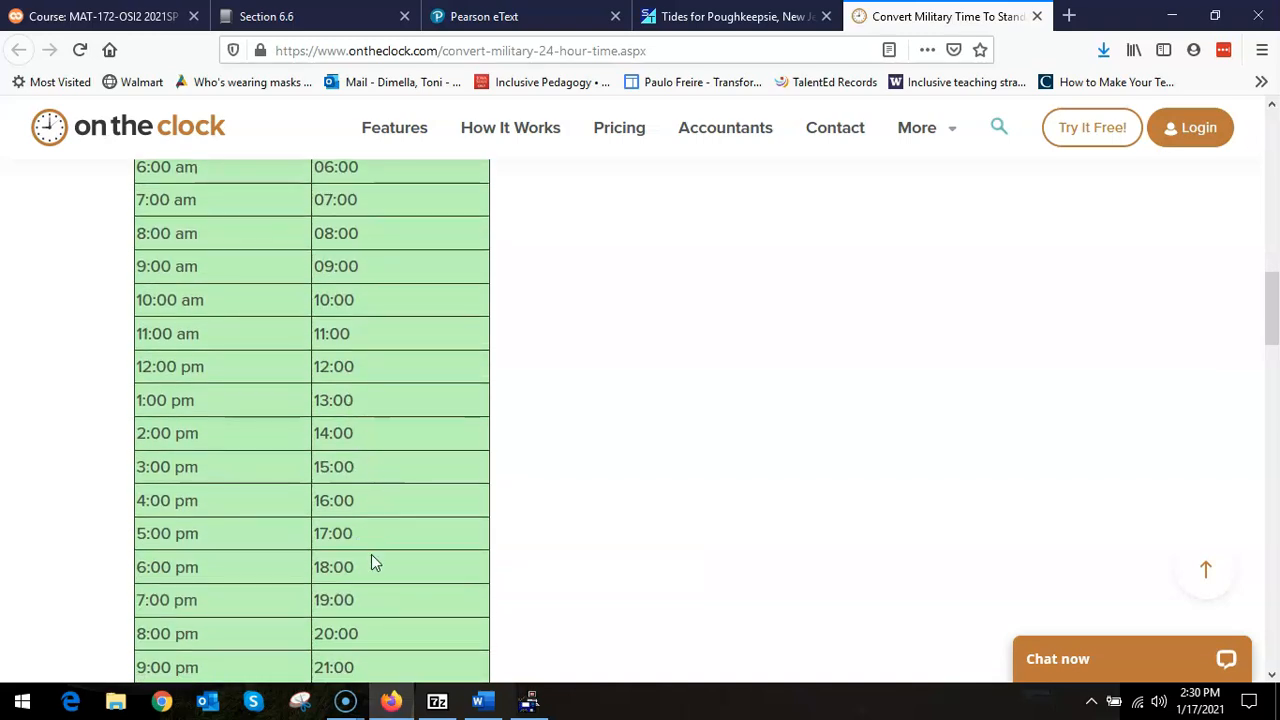
- Switch back to Word and add the military times 02:57 and 09:20 beside the first two Monday tide rows
{"action": "left_click", "coordinate": [484, 705]}
{"action": "scroll", "coordinate": [834, 523], "scroll_direction": "up", "scroll_amount": 3}
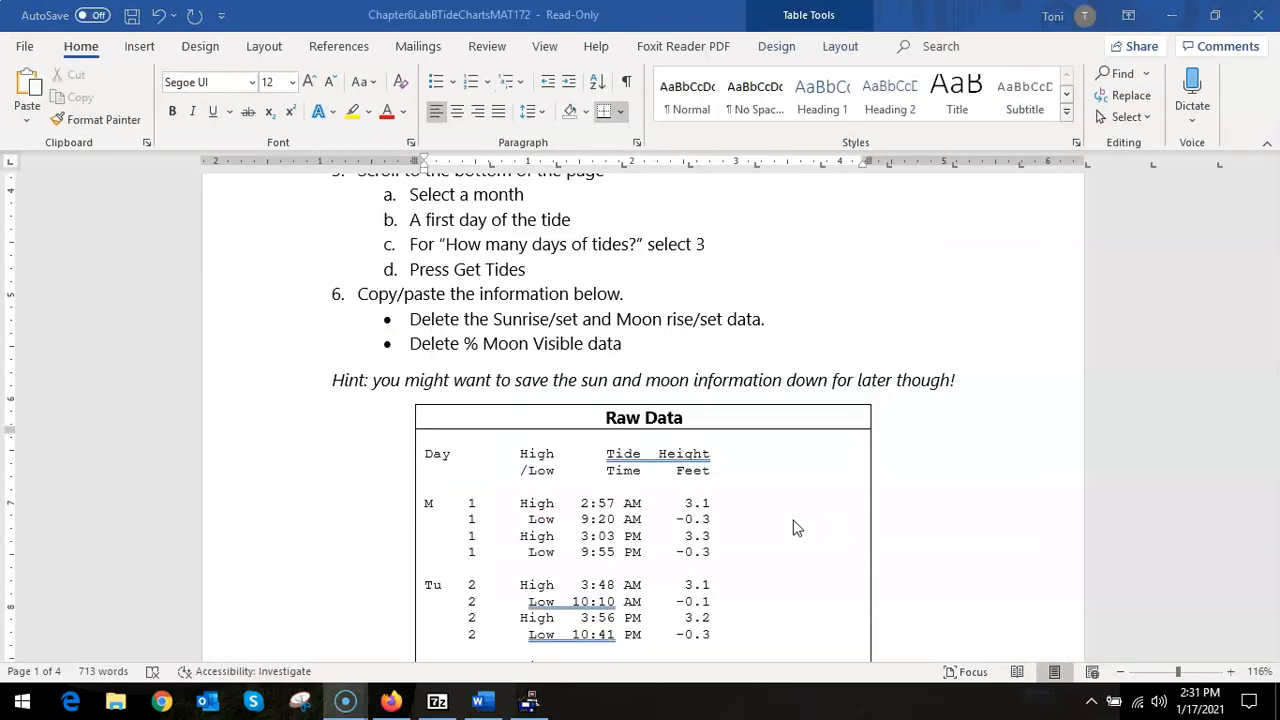
{"action": "scroll", "coordinate": [780, 514], "scroll_direction": "down", "scroll_amount": 3}
{"action": "left_click", "coordinate": [772, 333]}
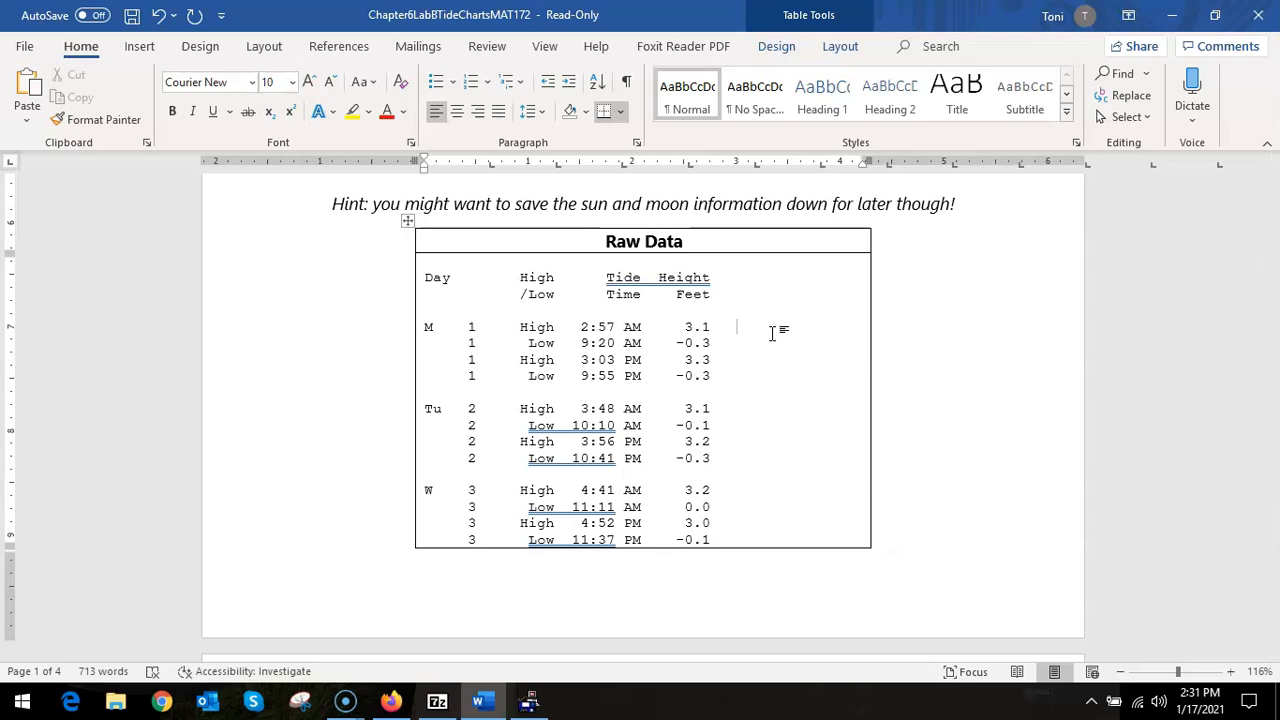
{"action": "type", "text": "02:57"}
{"action": "key", "text": "Return"}
{"action": "type", "text": "09:20"}
{"action": "key", "text": "Tab"}
{"action": "scroll", "coordinate": [772, 334], "scroll_direction": "up", "scroll_amount": 3}
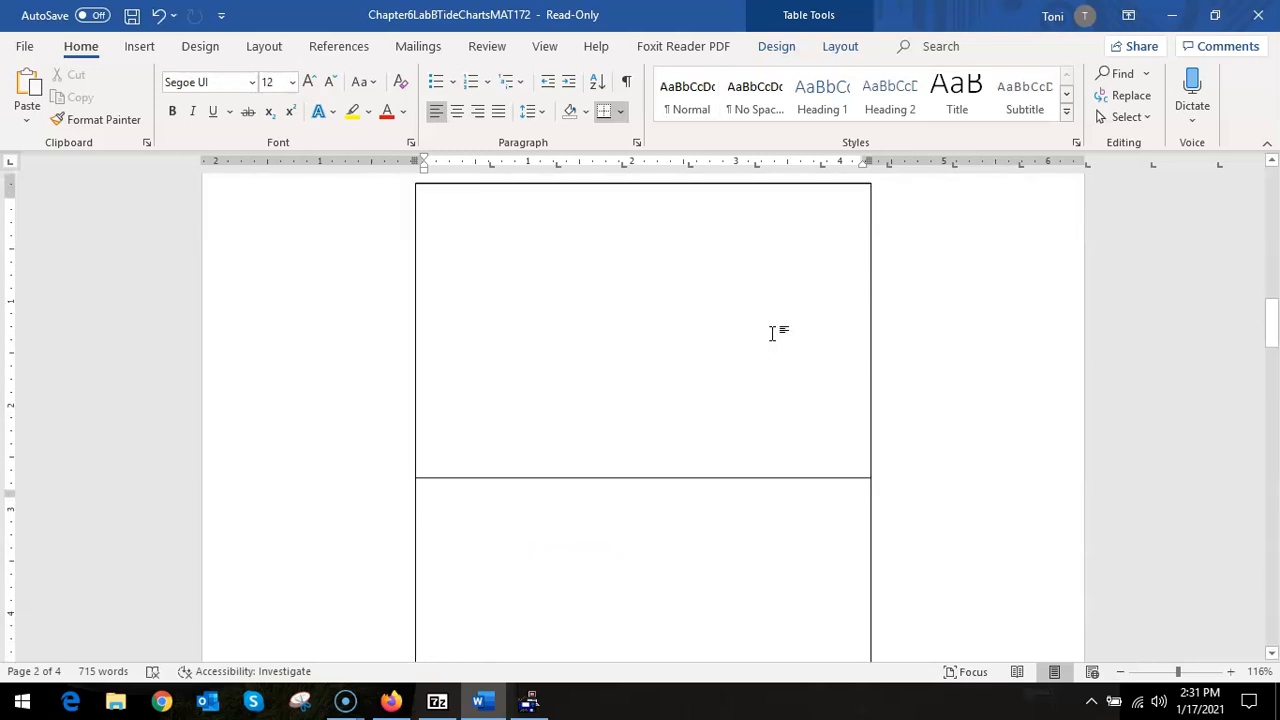
{"action": "scroll", "coordinate": [772, 334], "scroll_direction": "up", "scroll_amount": 8}
- Add the military times 15:03 and 21:55 beside the last two Monday tide rows
{"action": "left_click", "coordinate": [756, 332]}
{"action": "type", "text": "3.3   "}
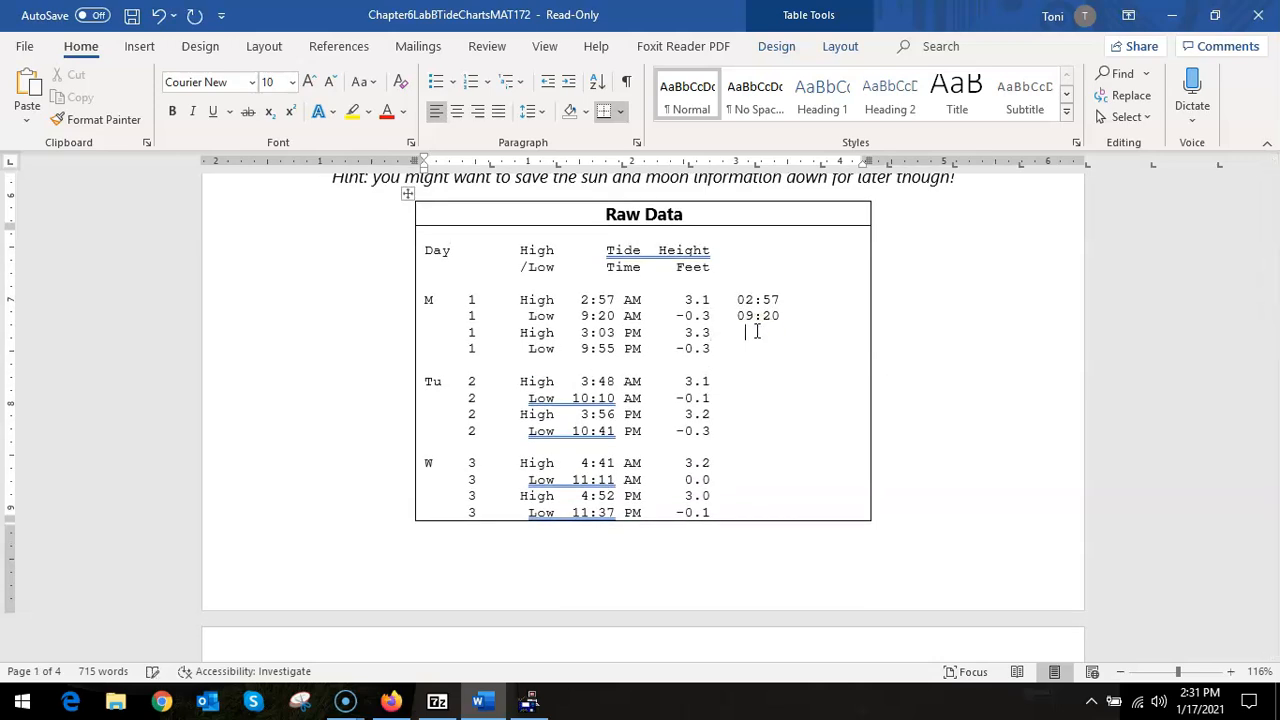
{"action": "type", "text": "15:03"}
{"action": "key", "text": "BackSpace"}
{"action": "type", "text": "21:55"}
- Add the military times 03:48, 10:10, 15:56 and 22:41 beside the four Tuesday tide rows
{"action": "left_click", "coordinate": [747, 381]}
{"action": "type", "text": "03:48"}
{"action": "key", "text": "Down"}
{"action": "type", "text": "10:10"}
{"action": "key", "text": "Down"}
{"action": "type", "text": "15:56"}
{"action": "key", "text": "Down"}
{"action": "type", "text": "22:41"}
- Add the military times 4:41, 11:11, 16:52 and 23:37 beside the four Wednesday tide rows
{"action": "left_click", "coordinate": [752, 461]}
{"action": "type", "text": "4:41"}
{"action": "key", "text": "Down"}
{"action": "type", "text": "11:11"}
{"action": "key", "text": "Down"}
{"action": "type", "text": "16:52"}
{"action": "key", "text": "Down"}
{"action": "type", "text": "23:37"}
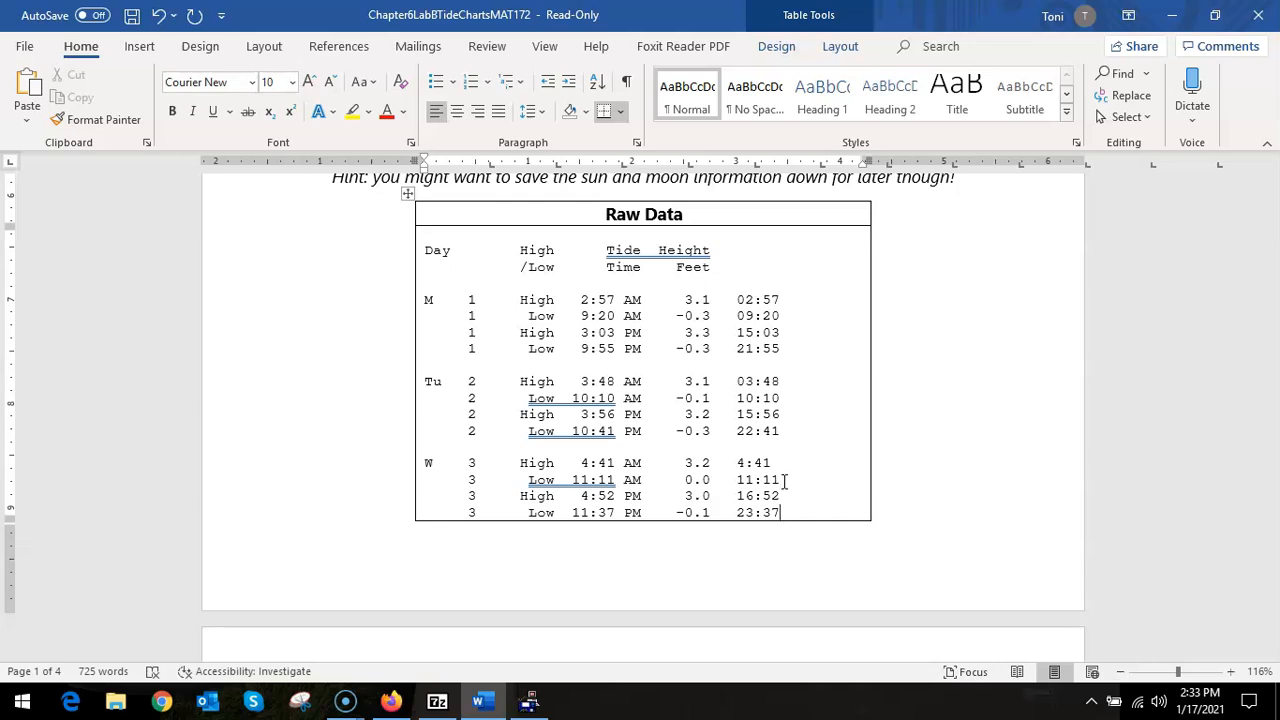
- Switch to the Virtual TI-83+ calculator, turn it on, calculate 11/60, and return to Word
{"action": "left_click", "coordinate": [530, 707]}
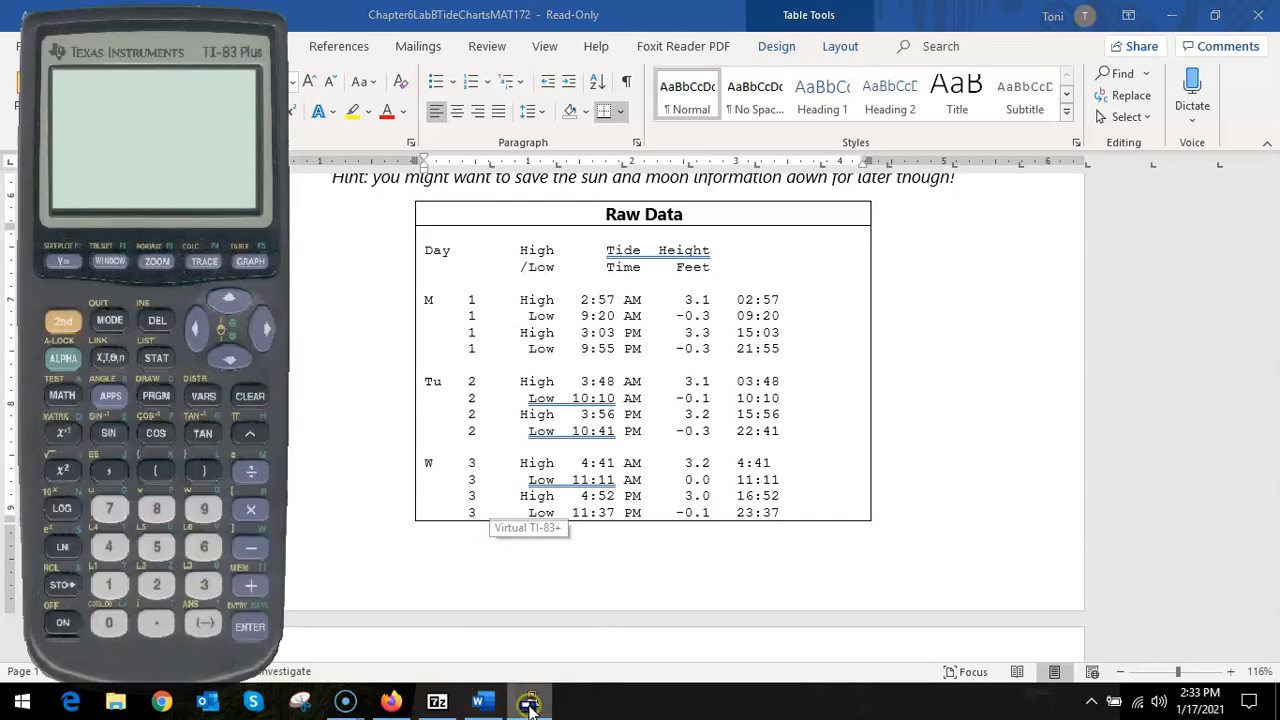
{"action": "left_click", "coordinate": [61, 623]}
{"action": "type", "text": "11/60"}
{"action": "key", "text": "Return"}
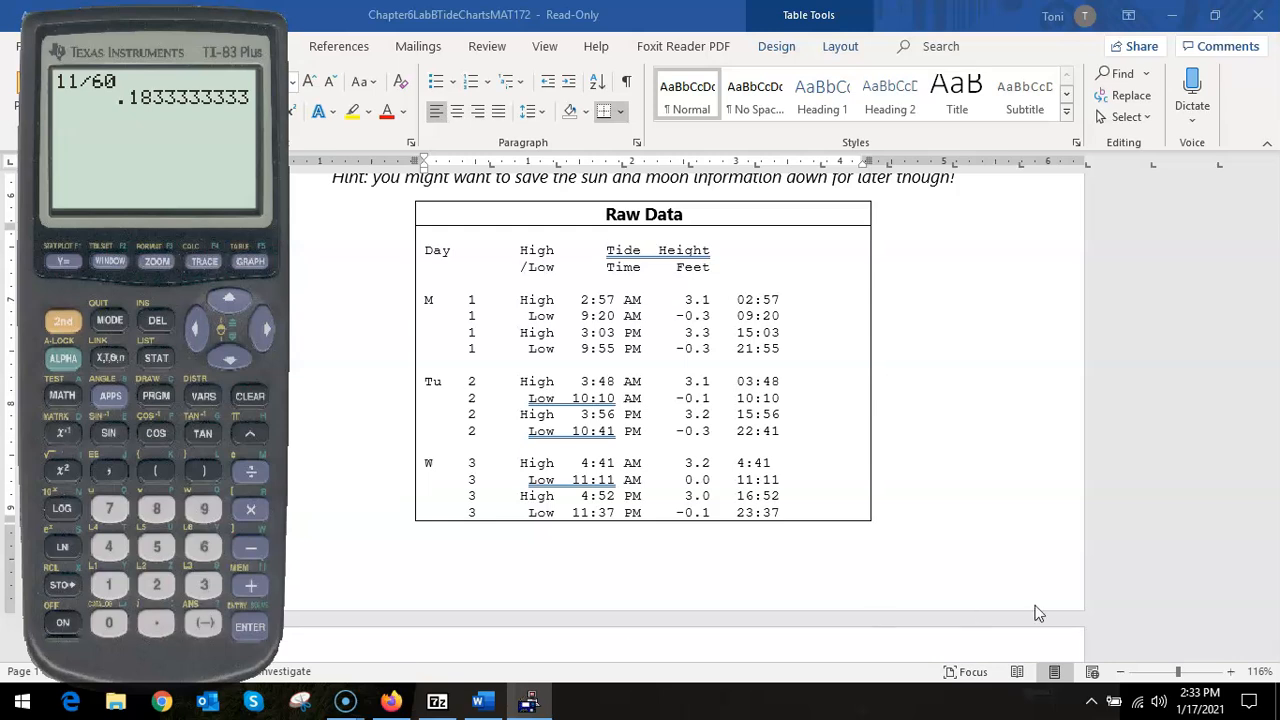
{"action": "left_click", "coordinate": [1223, 549]}
- Enter 2.95 as the first Time (x) value in the table under direction 8
{"action": "left_click", "coordinate": [1122, 672]}
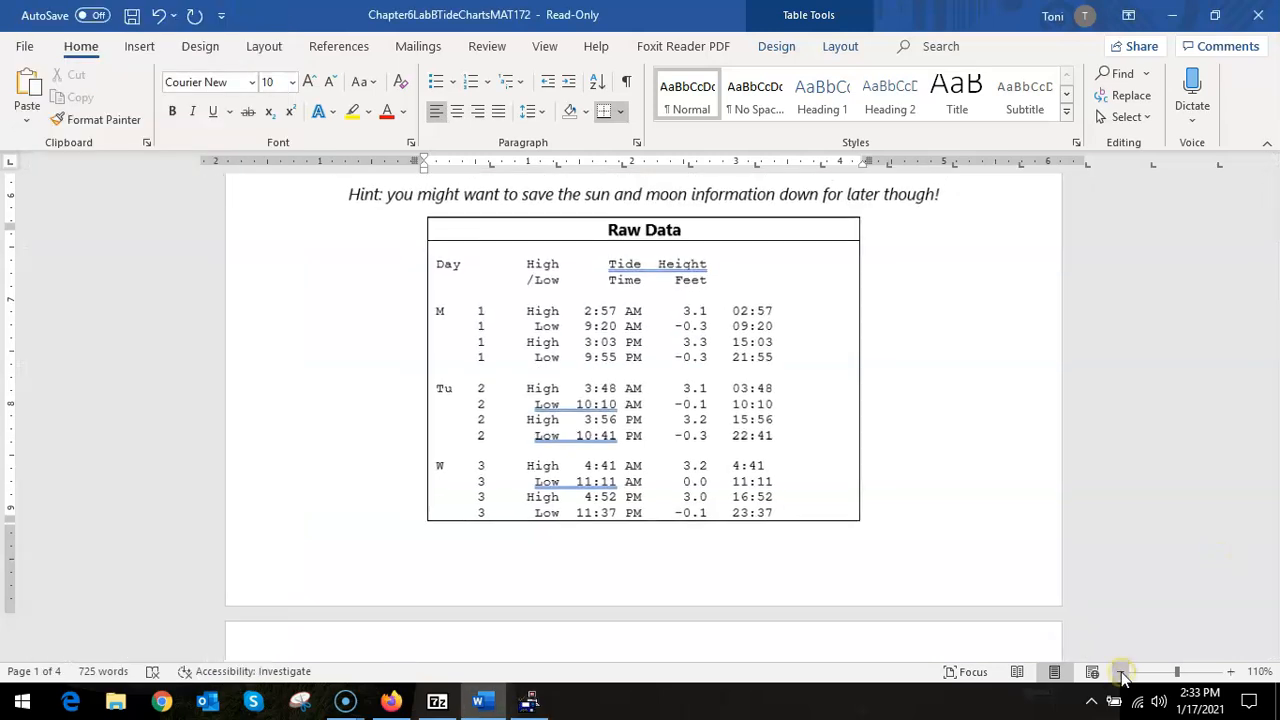
{"action": "left_click", "coordinate": [1122, 672]}
{"action": "left_click", "coordinate": [1122, 672]}
{"action": "left_click", "coordinate": [1122, 672]}
{"action": "left_click", "coordinate": [1122, 672]}
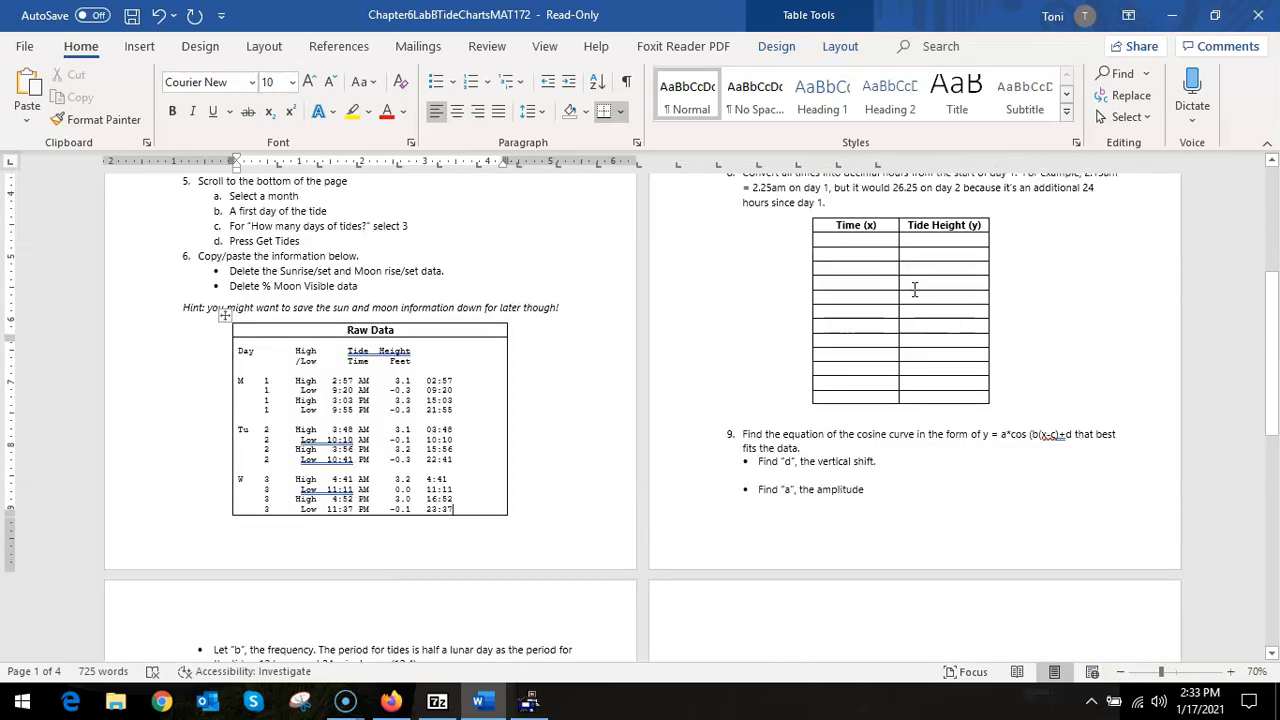
{"action": "scroll", "coordinate": [816, 274], "scroll_direction": "up", "scroll_amount": 1}
{"action": "scroll", "coordinate": [816, 274], "scroll_direction": "up", "scroll_amount": 2}
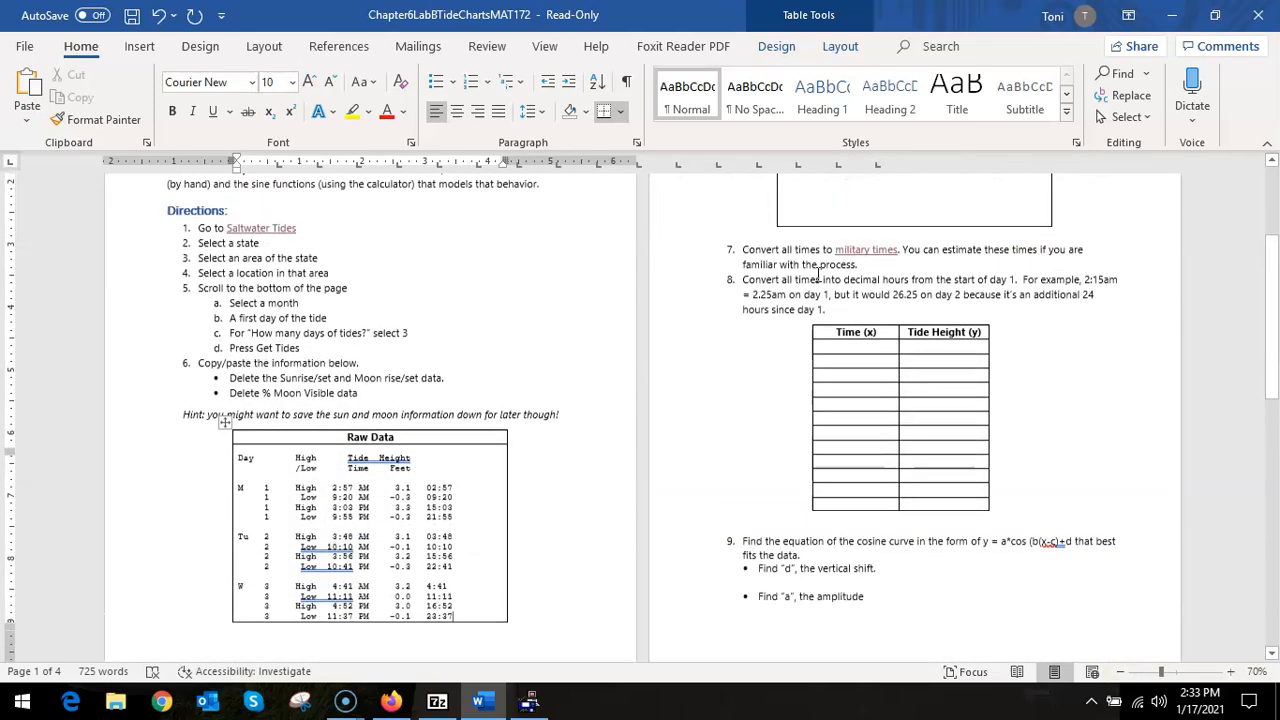
{"action": "scroll", "coordinate": [818, 274], "scroll_direction": "down", "scroll_amount": 1}
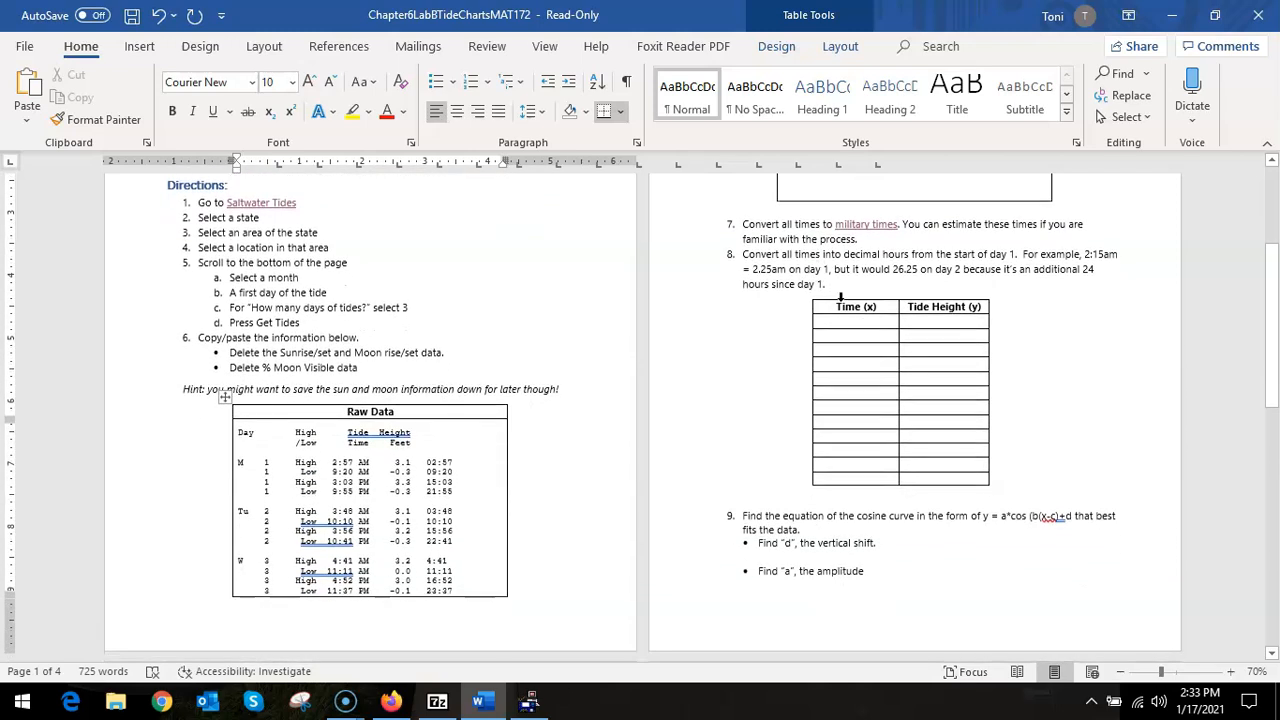
{"action": "left_click", "coordinate": [860, 322]}
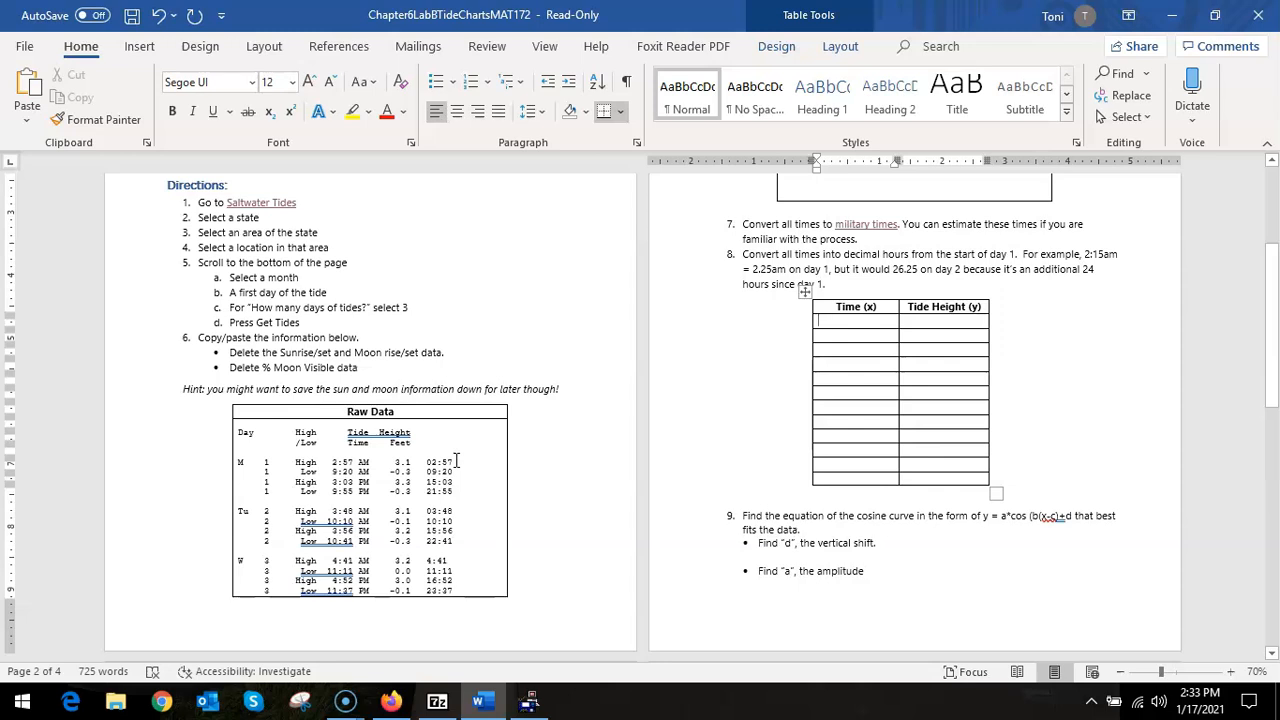
{"action": "type", "text": "2.95"}
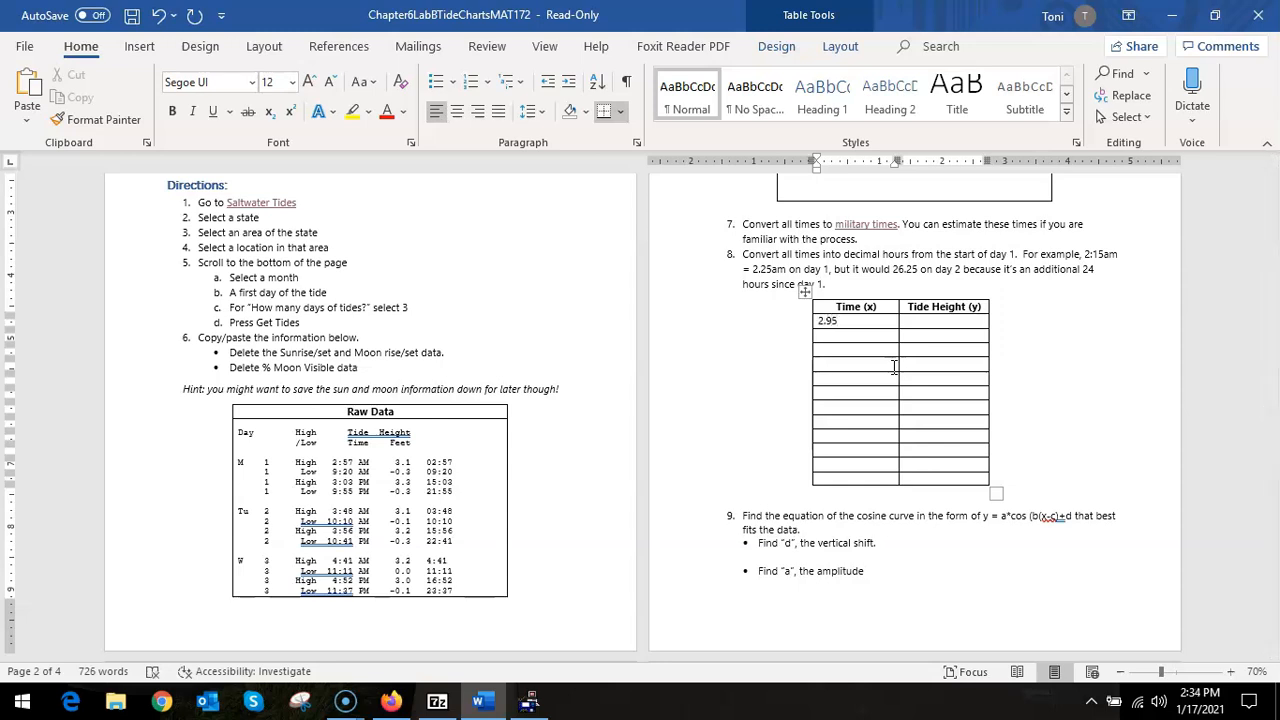
- Enter the remaining day 1 decimal hours 9.33, 15.05 and 21.95 in the Time (x) column
{"action": "key", "text": "Down"}
{"action": "type", "text": "9.33"}
{"action": "key", "text": "Up"}
{"action": "type", "text": "15.05"}
{"action": "left_click", "coordinate": [893, 367]}
{"action": "type", "text": "21.95"}
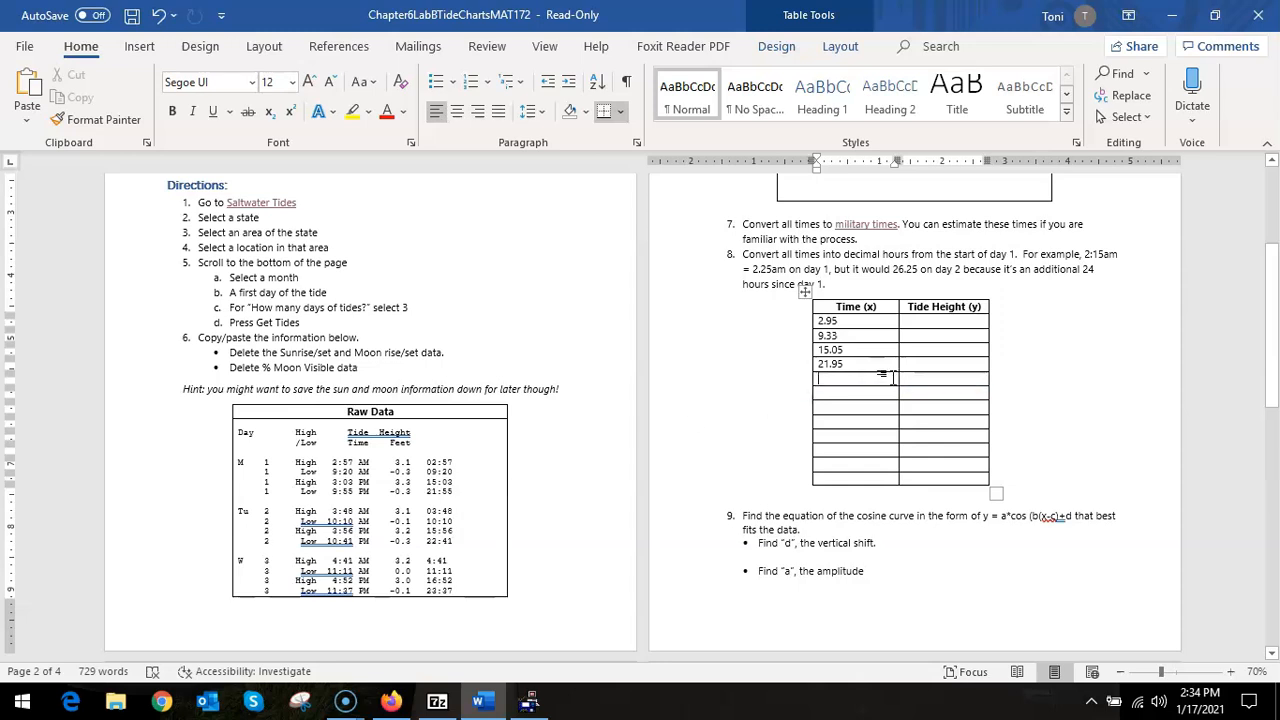
- Enter 27.8 as the first day 2 time in the Time (x) column, calculating 48/60 on the Virtual TI-83 calculator for the decimal part
{"action": "left_click", "coordinate": [855, 380]}
{"action": "type", "text": "27."}
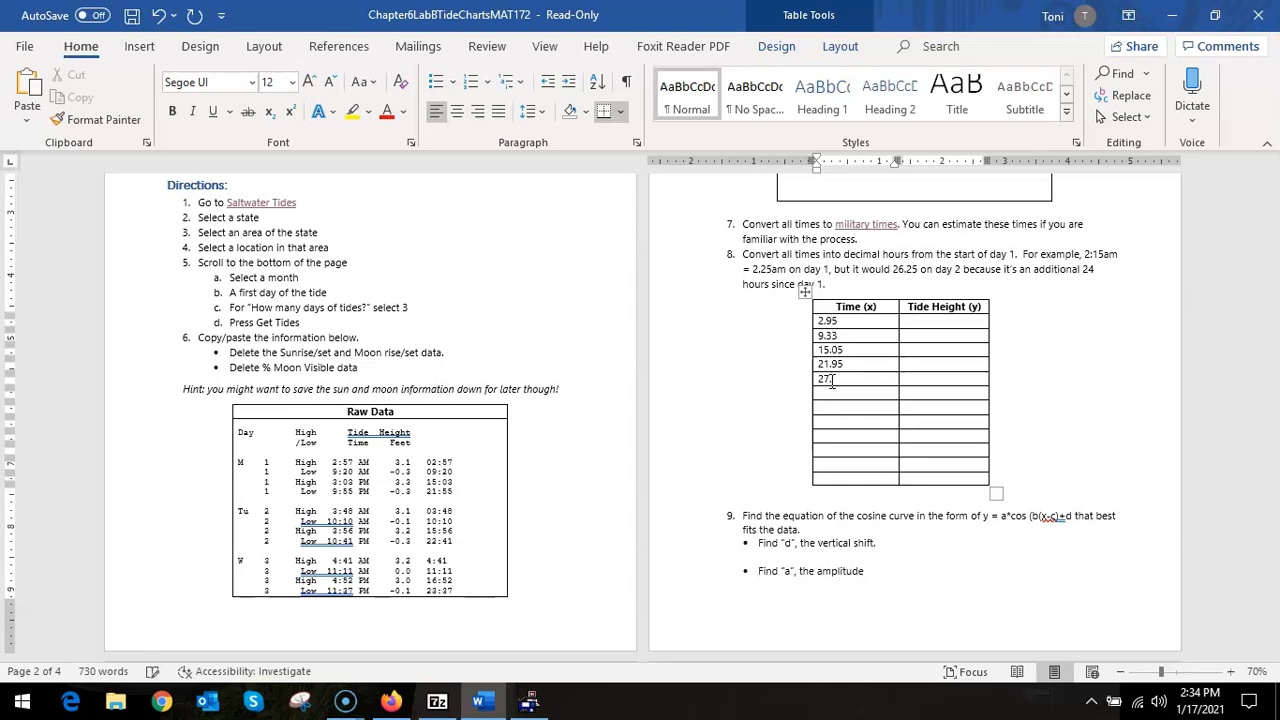
{"action": "left_click", "coordinate": [530, 701]}
{"action": "type", "text": "48/60"}
{"action": "key", "text": "Return"}
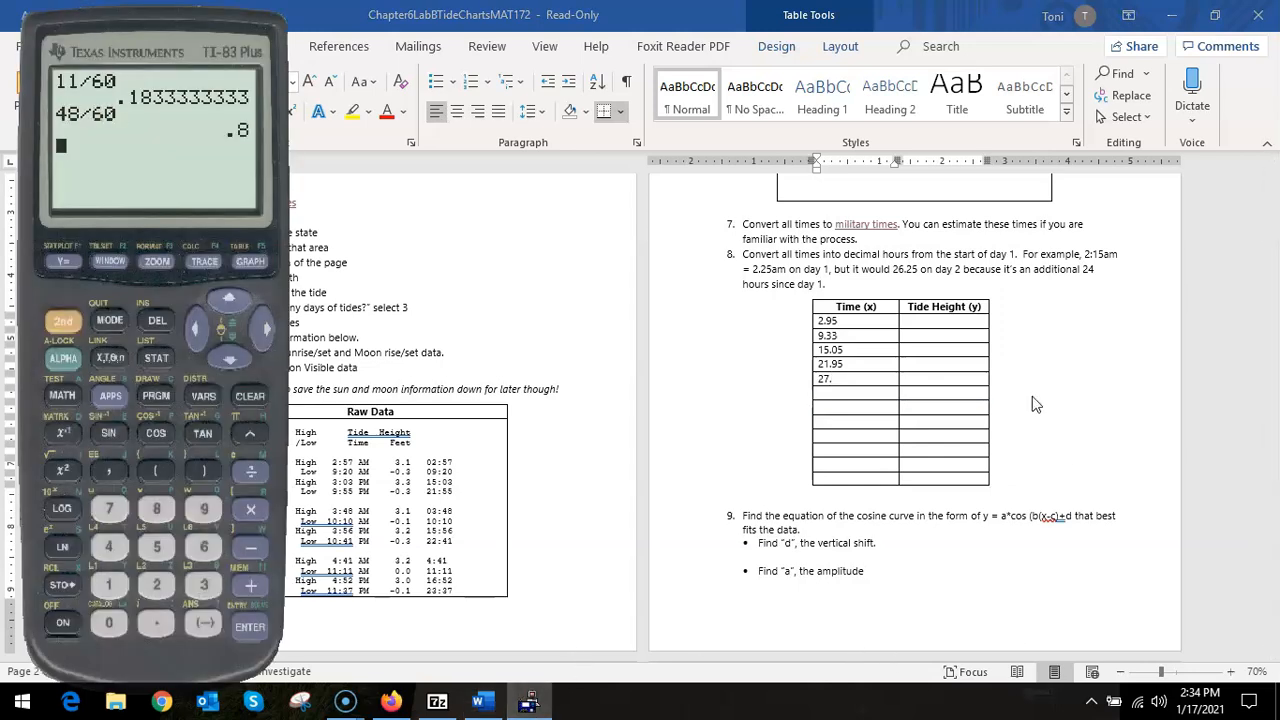
{"action": "left_click", "coordinate": [866, 378]}
{"action": "type", "text": "8"}
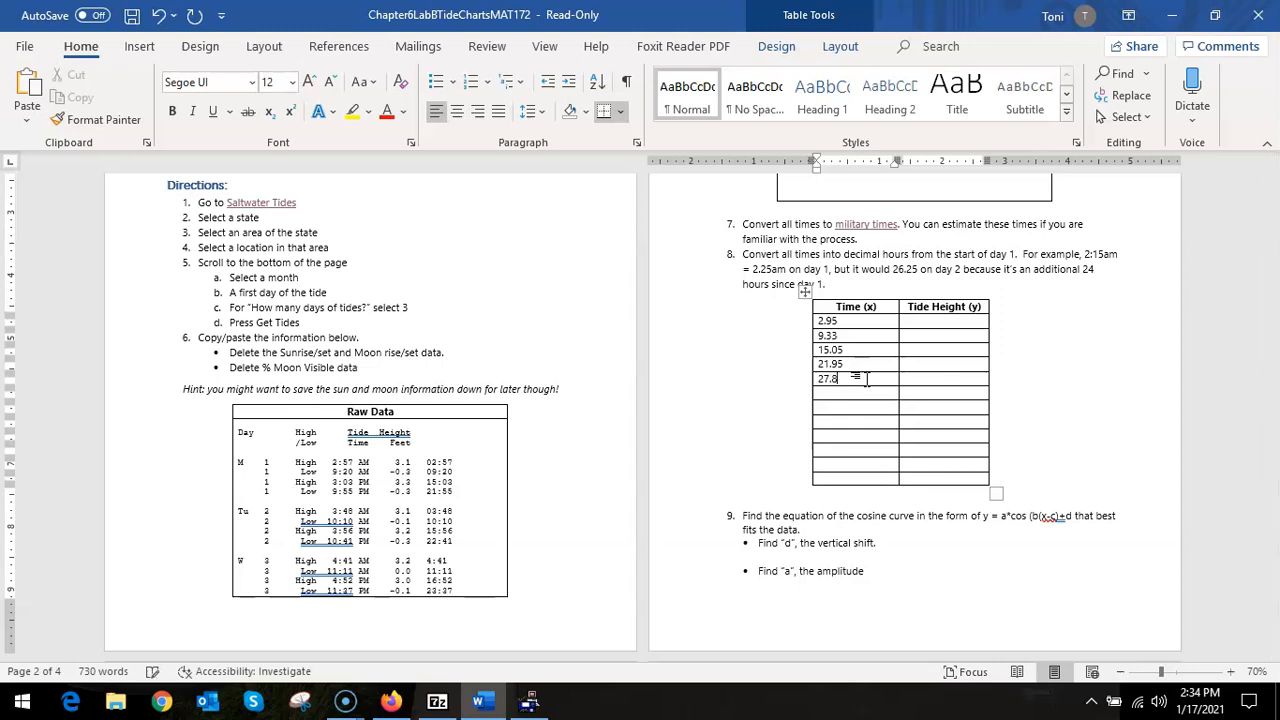
- Enter the remaining day 2 decimal hours 34.15, 39.95 and 46.67 in the Time (x) column
{"action": "key", "text": "Down"}
{"action": "type", "text": "34.15"}
{"action": "key", "text": "Down"}
{"action": "type", "text": "39.95"}
{"action": "key", "text": "Down"}
{"action": "type", "text": "46.67"}
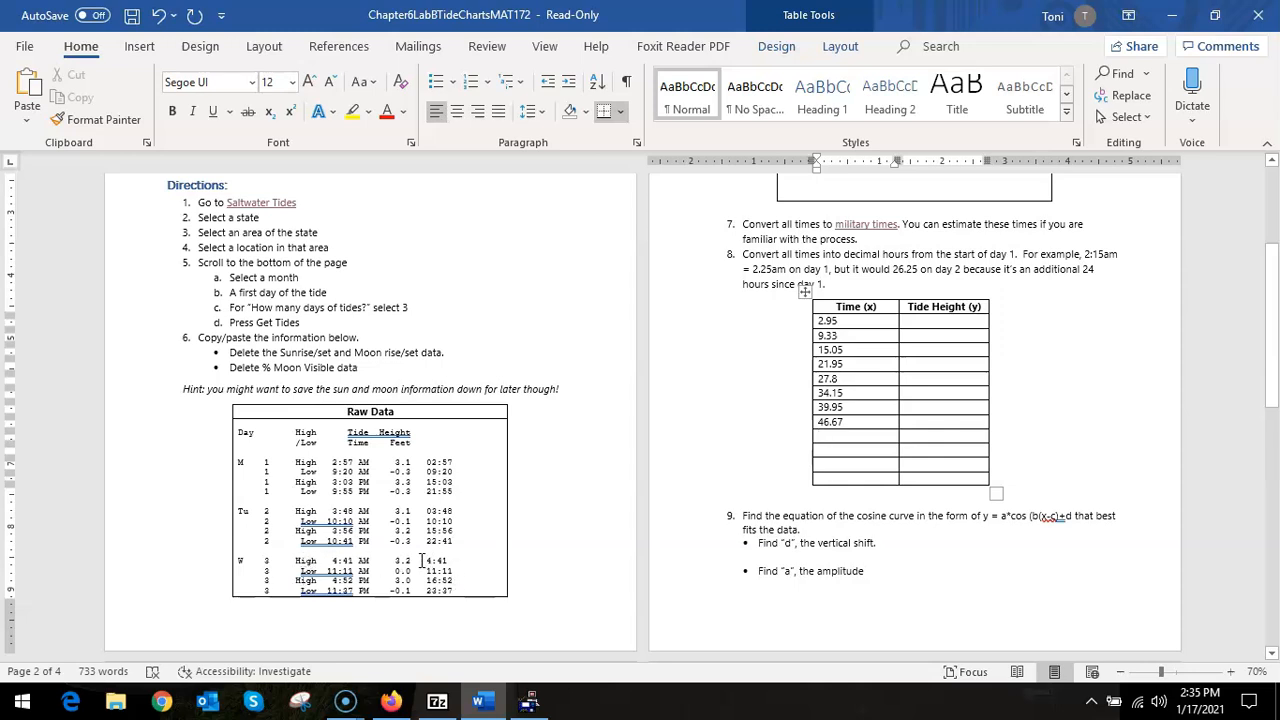
- Enter the day 3 decimal hours 52.67, 59.18, 64.90 and 71.40 in the Time (x) column
{"action": "left_click", "coordinate": [834, 436]}
{"action": "type", "text": "52"}
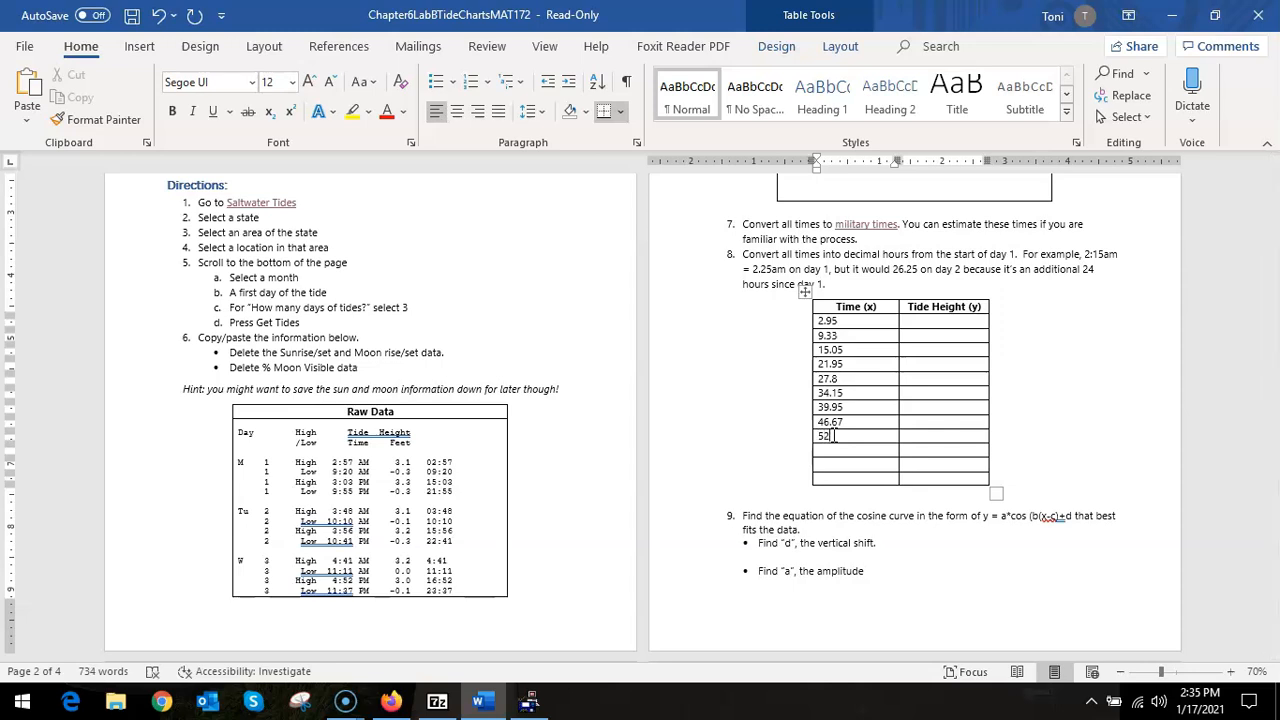
{"action": "type", "text": ".67"}
{"action": "key", "text": "Down"}
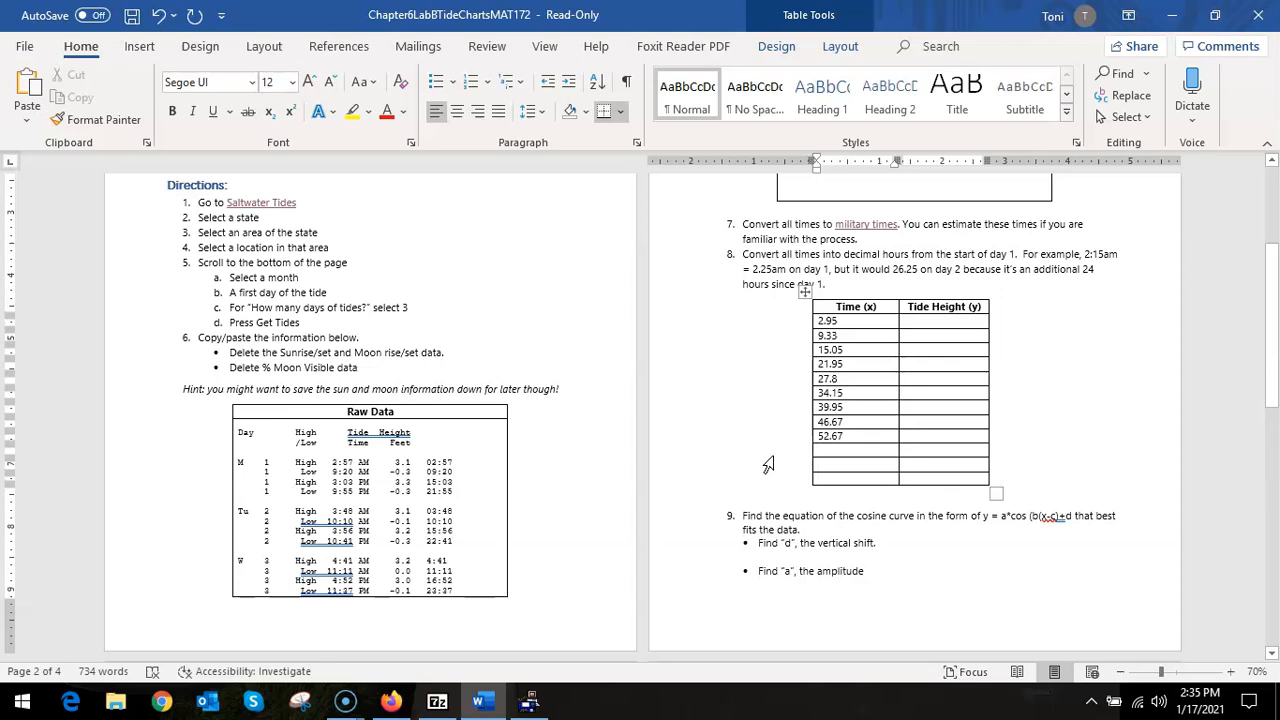
{"action": "type", "text": "59.18"}
{"action": "key", "text": "Down"}
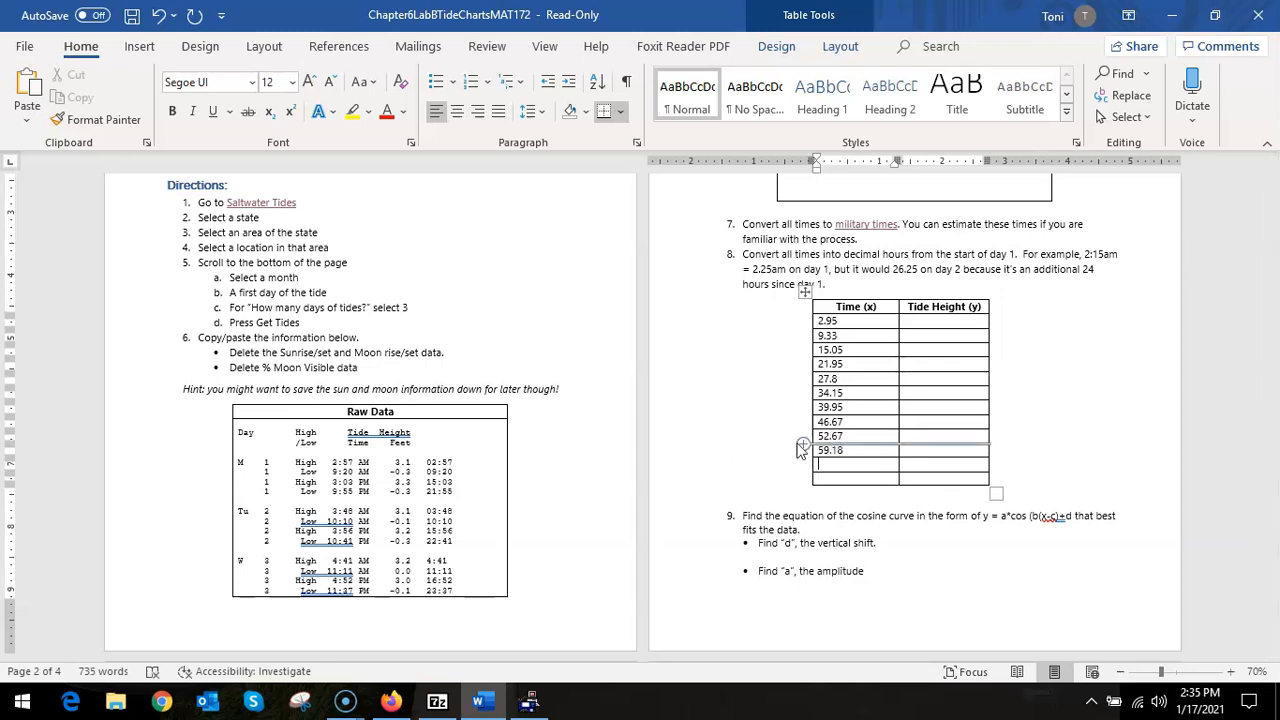
{"action": "type", "text": "64.90"}
{"action": "key", "text": "Down"}
{"action": "type", "text": "71.40"}
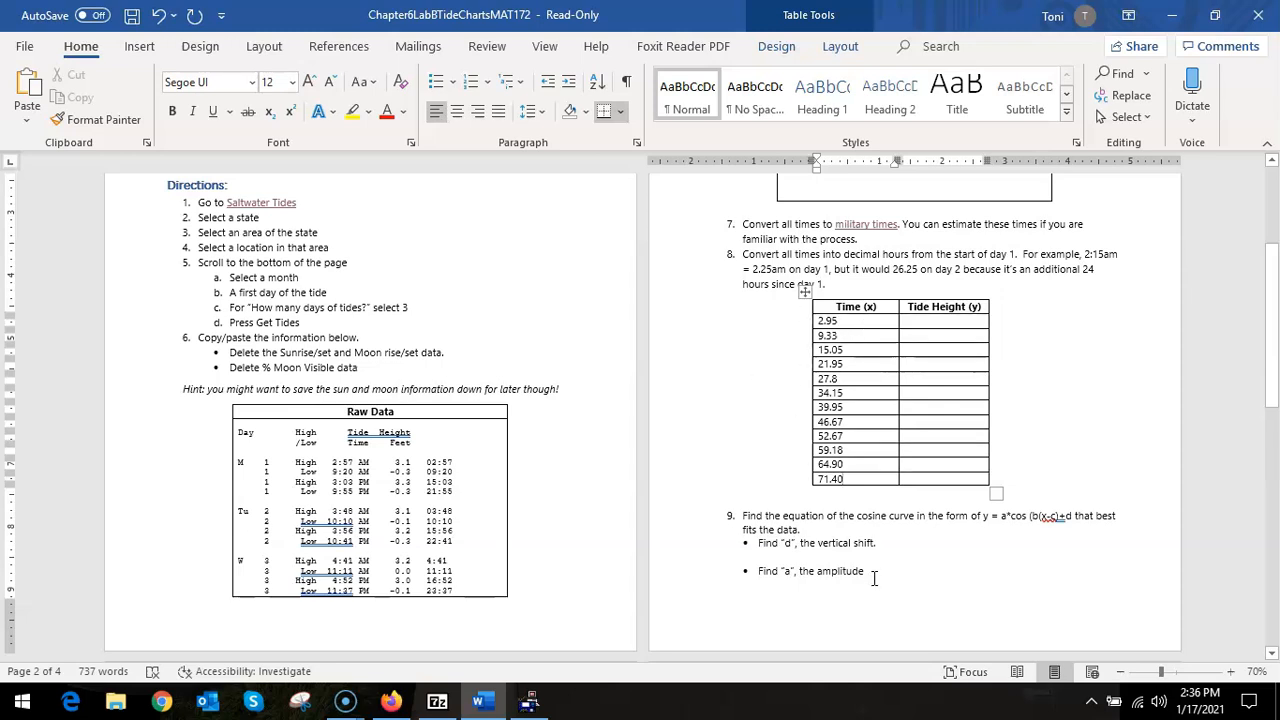
- Enter the day 1 tide heights 3.1, -.3, 3.3 and -.3 in the Tide Height (y) column
{"action": "left_click", "coordinate": [950, 325]}
{"action": "type", "text": "3.1"}
{"action": "left_click", "coordinate": [948, 335]}
{"action": "type", "text": "-.3"}
{"action": "key", "text": "Down"}
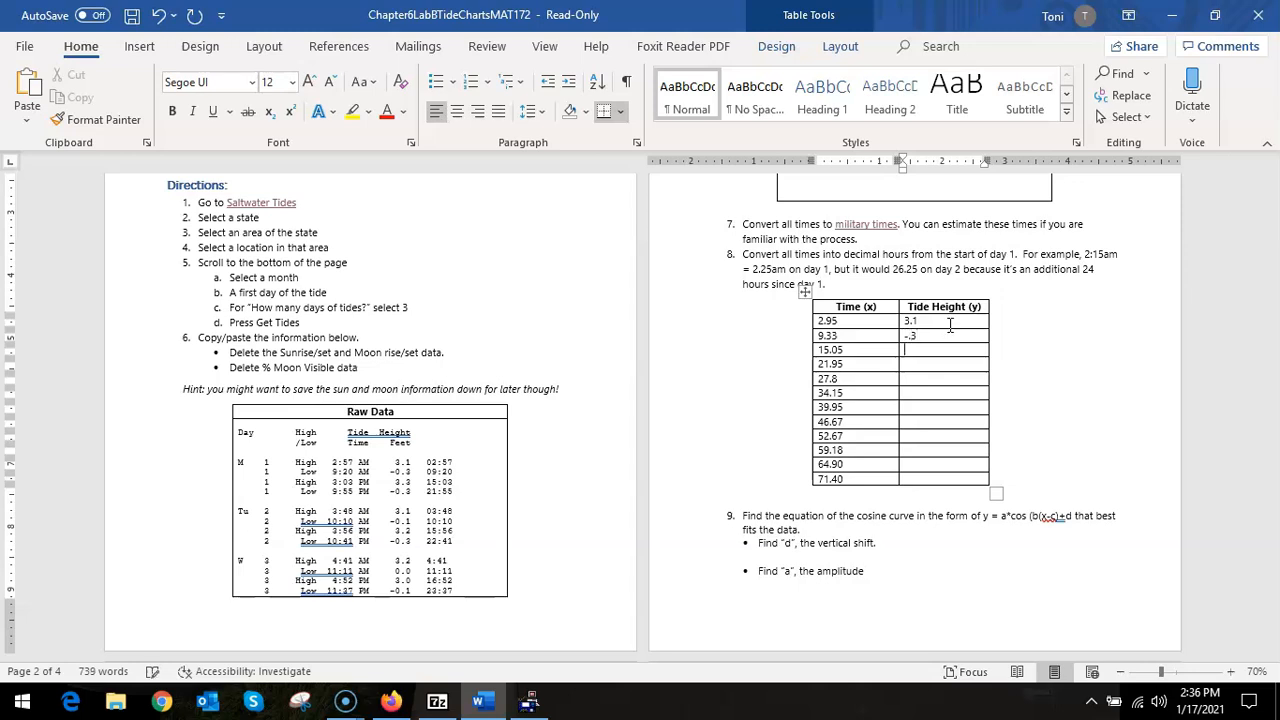
{"action": "type", "text": "3.3 "}
{"action": "type", "text": "-.3 "}
- Enter the day 2 tide heights 3.1, -.1, 3.2 and -.3 in the Tide Height (y) column
{"action": "type", "text": "3.1 "}
{"action": "type", "text": "-.1"}
{"action": "key", "text": "Down"}
{"action": "type", "text": "3.2 "}
{"action": "type", "text": "-.3"}
- Enter the day 3 tide heights 3.2, 0, 3 and -.1 in the Tide Height (y) column
{"action": "key", "text": "Down"}
{"action": "type", "text": "3.2"}
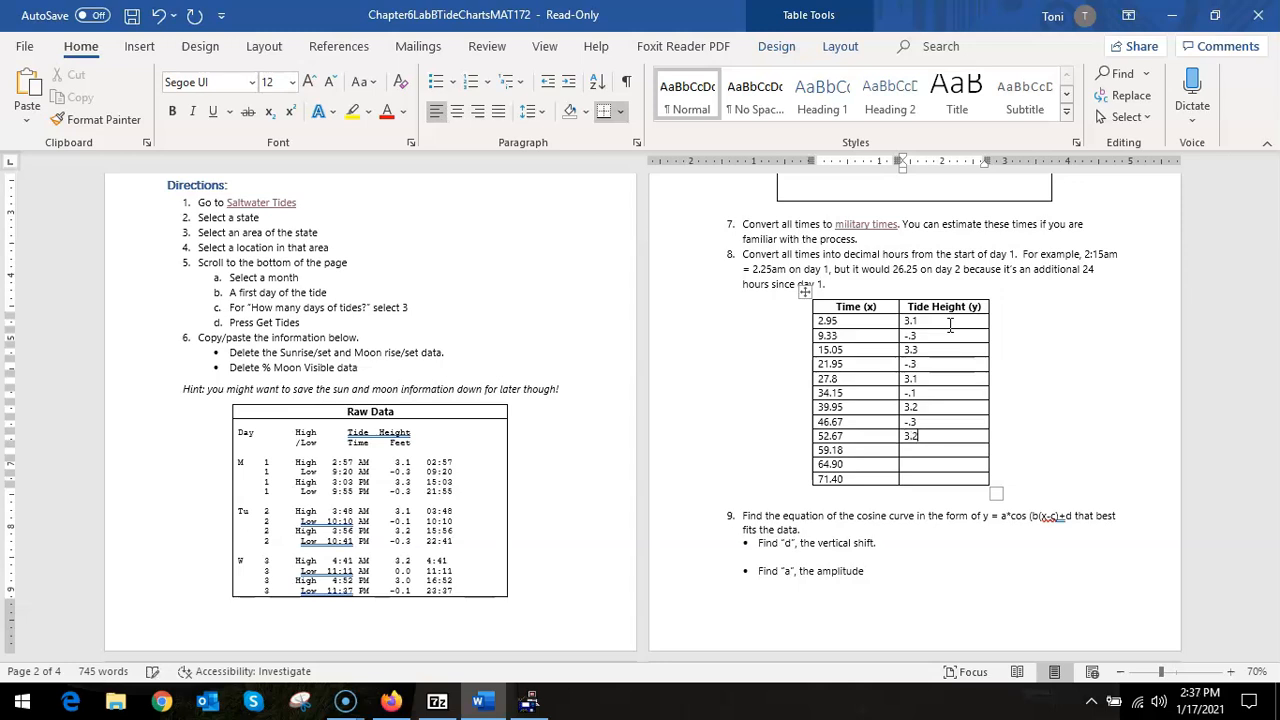
{"action": "key", "text": "Down"}
{"action": "type", "text": "0"}
{"action": "key", "text": "Down"}
{"action": "type", "text": "-.1"}
{"action": "left_click", "coordinate": [1080, 363]}
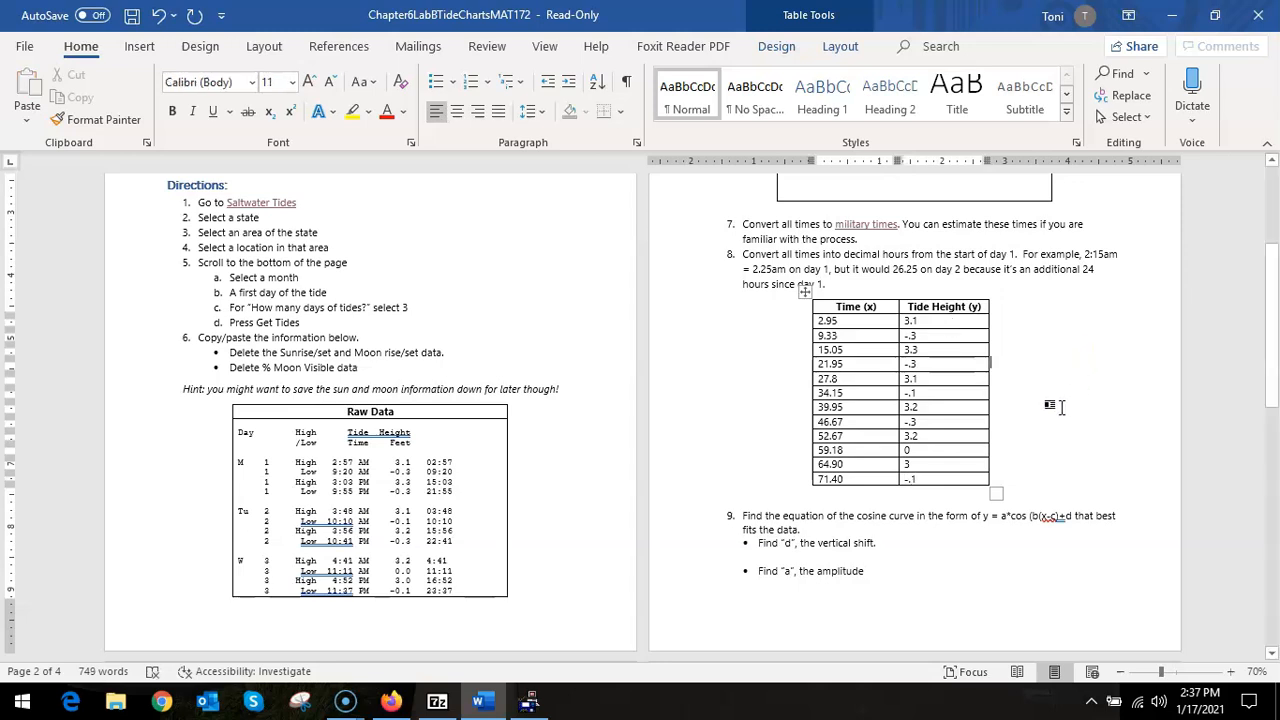
- Write the vertical shift expression (3.3+-.1)/2 on the line below the Find "d" bullet
{"action": "left_click", "coordinate": [1230, 672]}
{"action": "left_click", "coordinate": [1230, 672]}
{"action": "left_click", "coordinate": [1230, 672]}
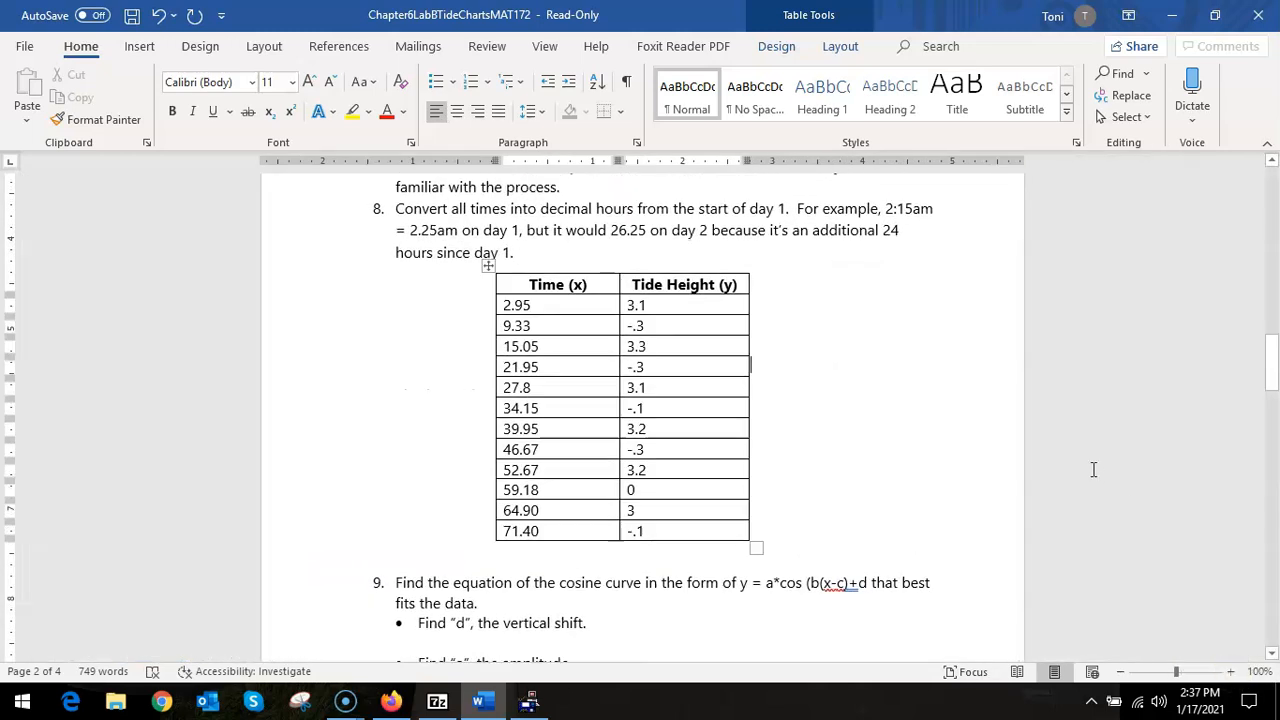
{"action": "scroll", "coordinate": [1093, 469], "scroll_direction": "down", "scroll_amount": 1}
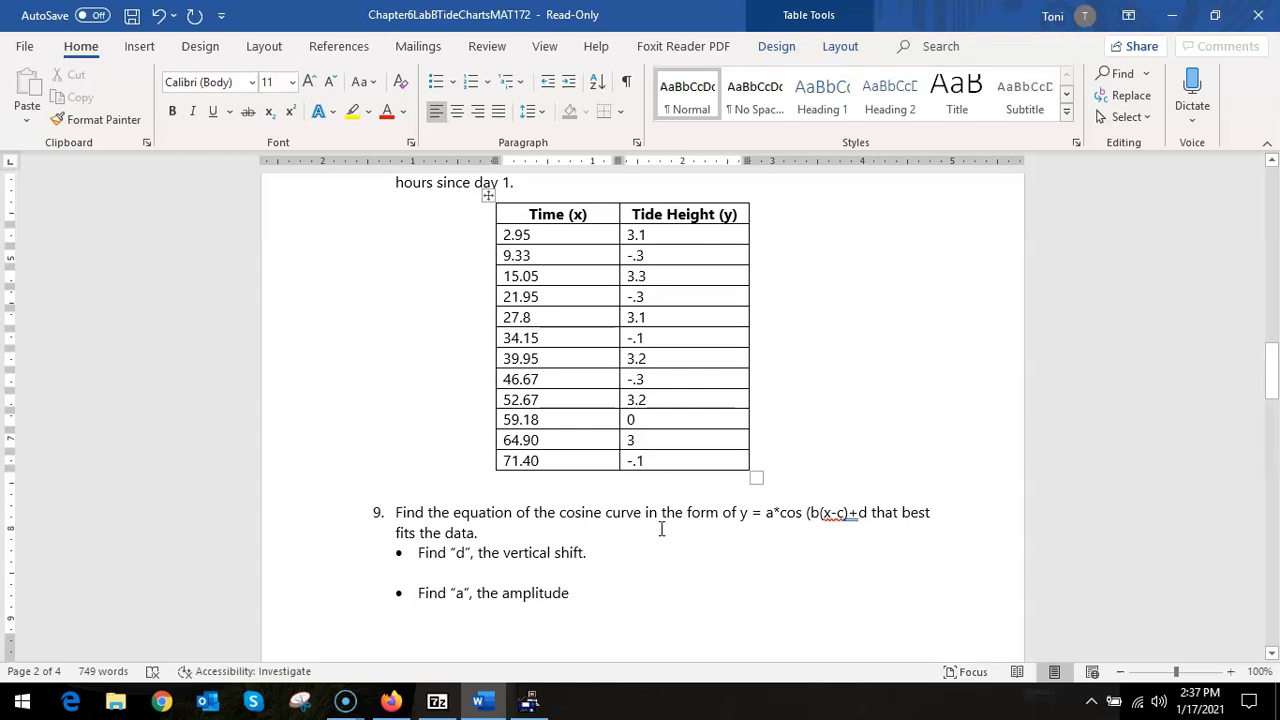
{"action": "scroll", "coordinate": [660, 528], "scroll_direction": "down", "scroll_amount": 4}
{"action": "scroll", "coordinate": [660, 528], "scroll_direction": "up", "scroll_amount": 3}
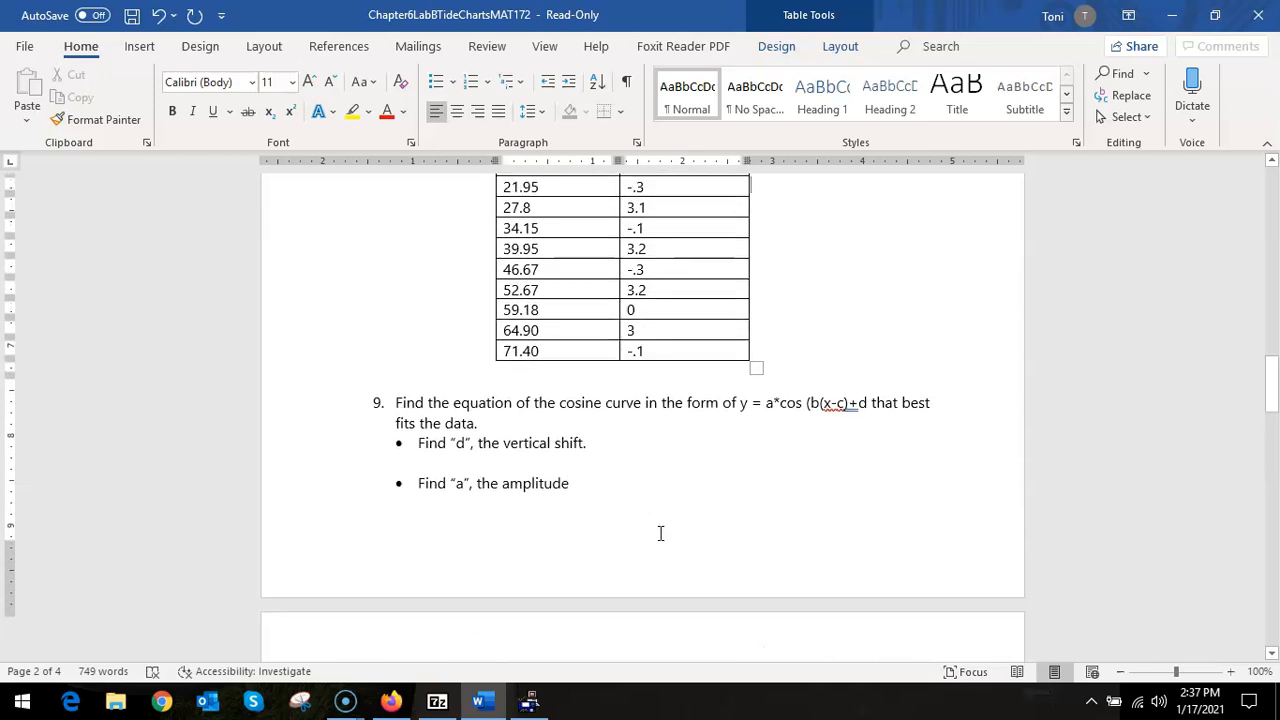
{"action": "left_click", "coordinate": [601, 529]}
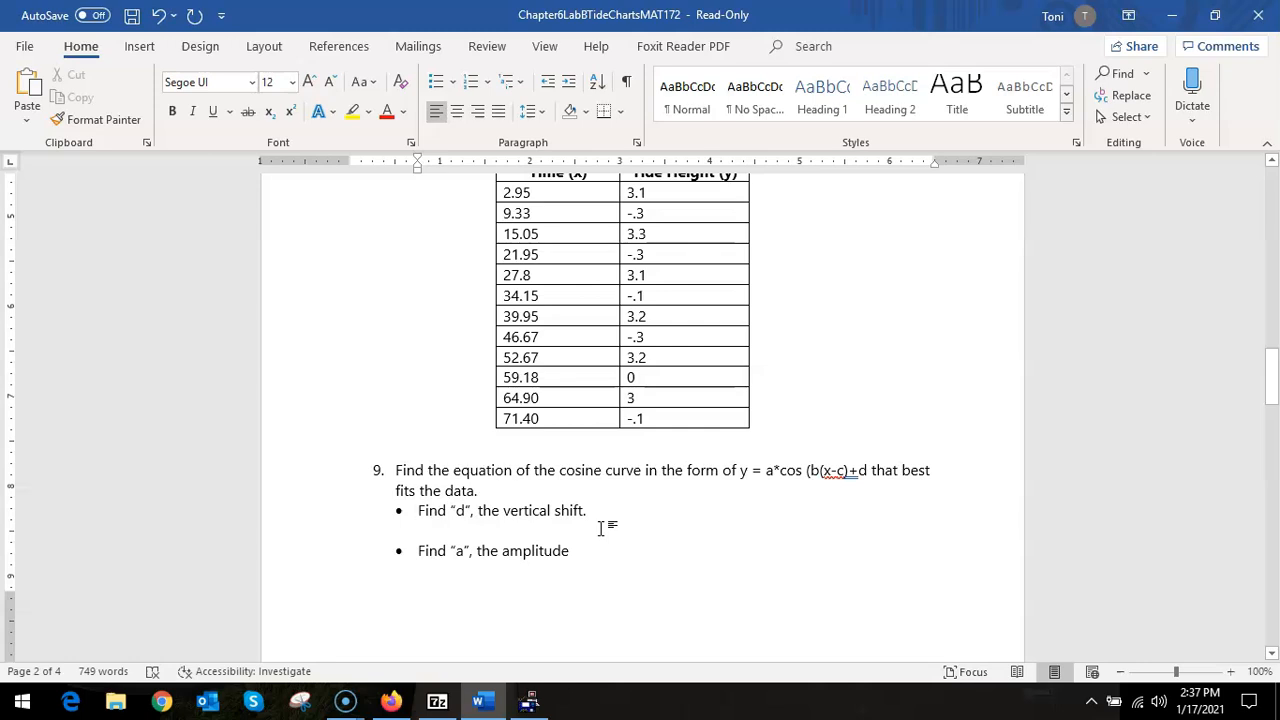
{"action": "scroll", "coordinate": [602, 529], "scroll_direction": "up", "scroll_amount": 1}
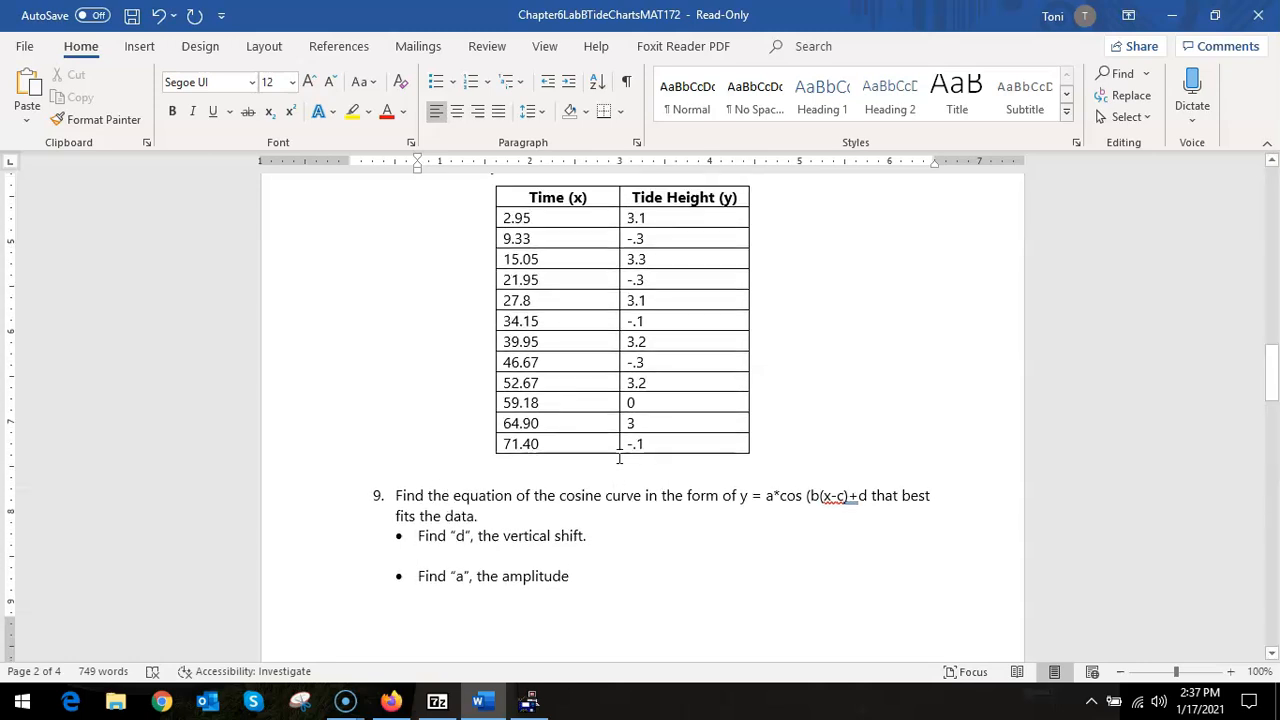
{"action": "type", "text": "("}
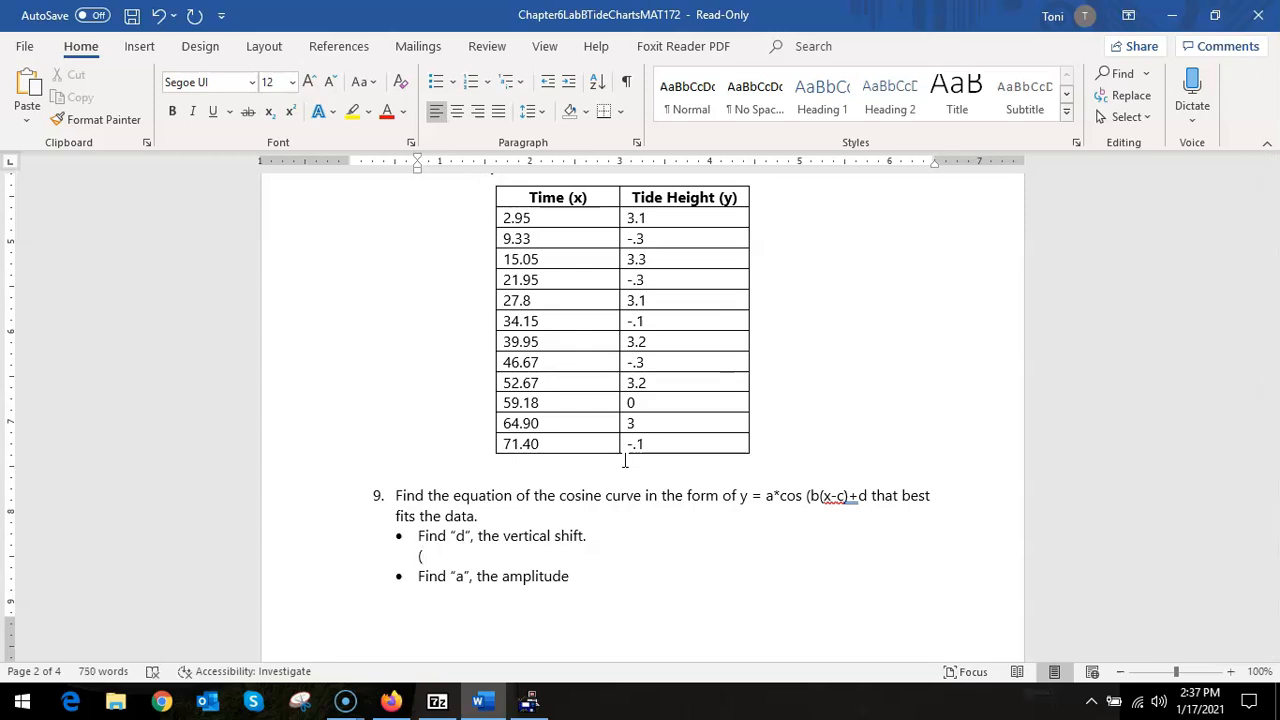
{"action": "type", "text": "3.3+-.1)/2"}
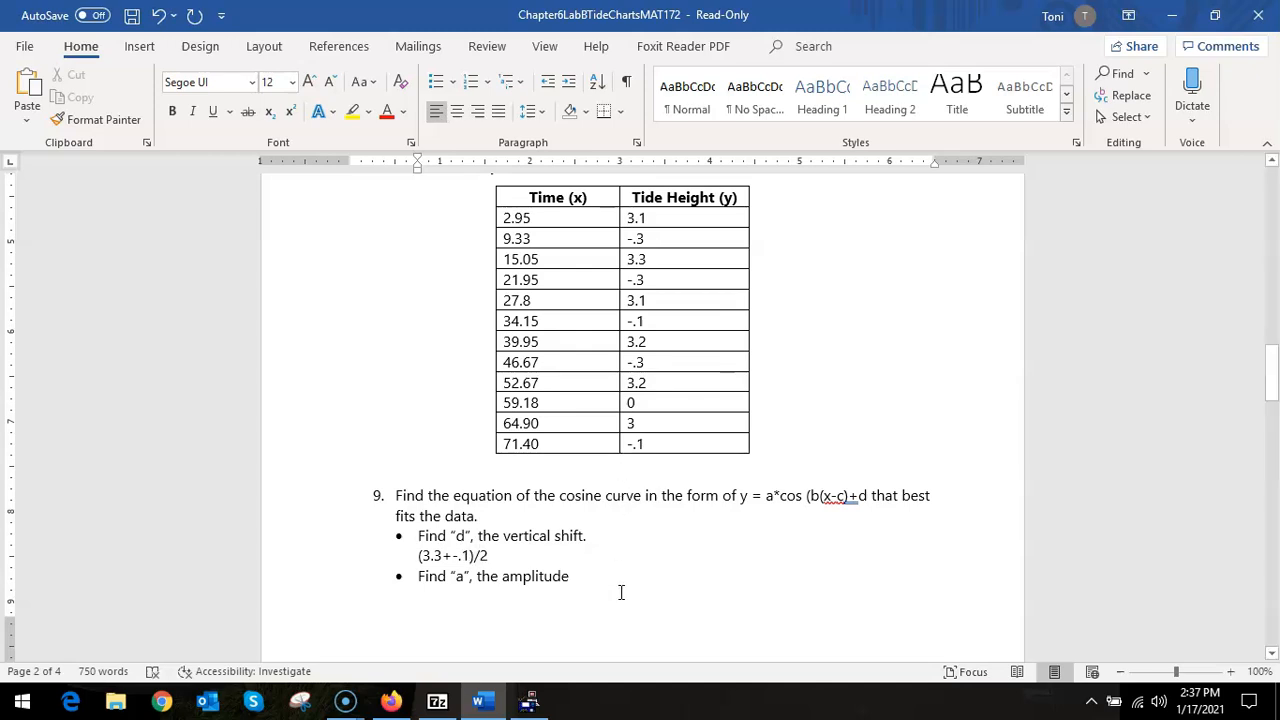
- Switch to the Virtual TI-83 calculator, calculate 3.3-.1 and divide the answer by 2
{"action": "left_click", "coordinate": [530, 702]}
{"action": "type", "text": "3.3"}
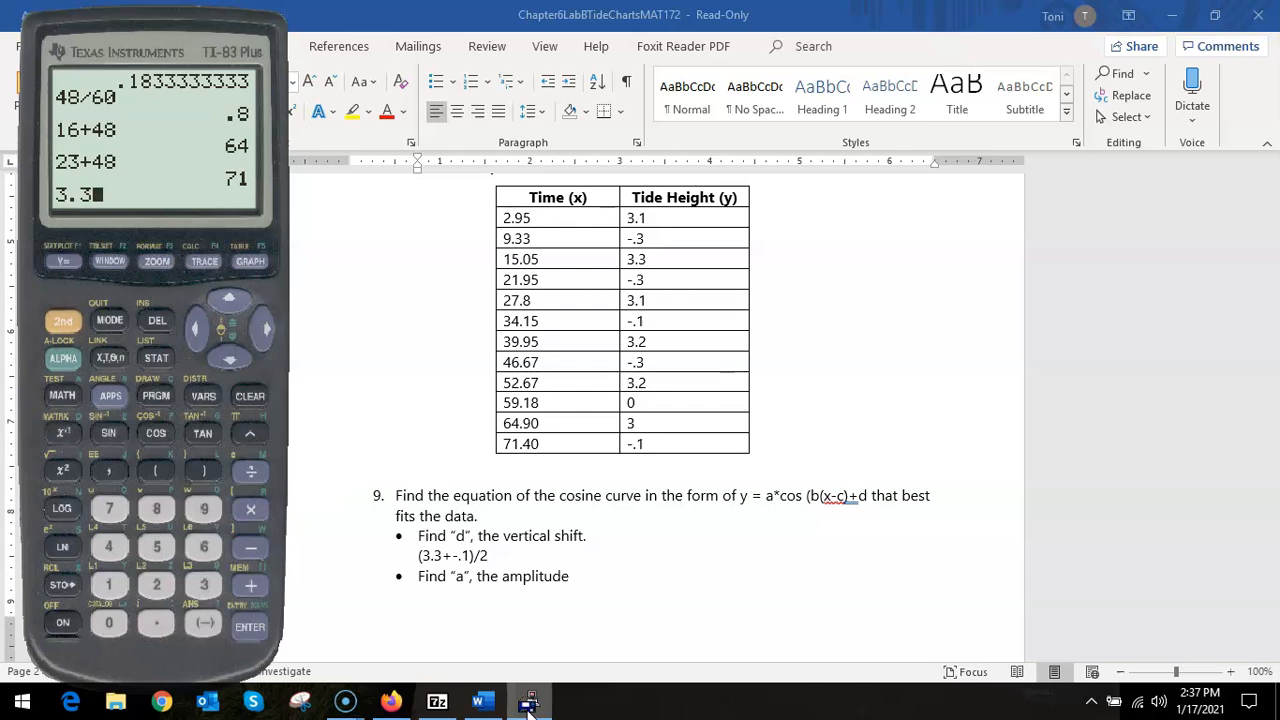
{"action": "type", "text": "-.1"}
{"action": "key", "text": "Return"}
{"action": "type", "text": "/2"}
{"action": "key", "text": "Return"}
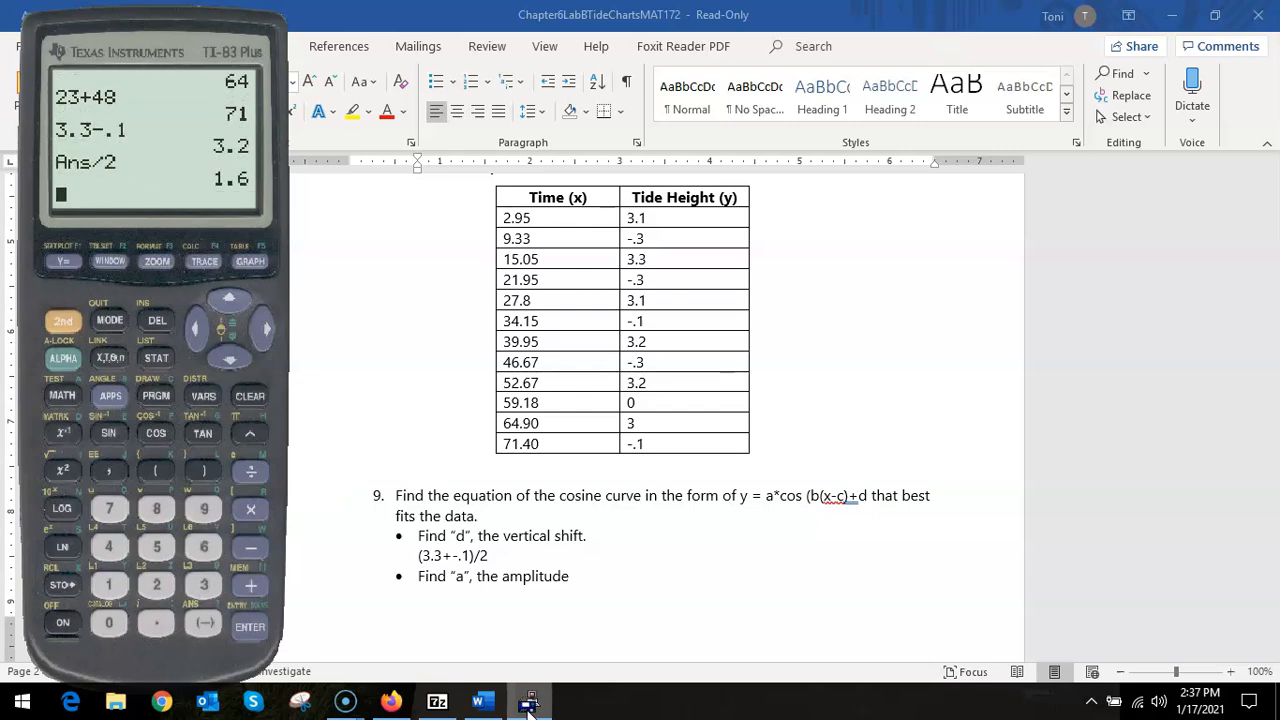
- Return to Word, complete the vertical shift expression with = 1.6 and add a blank line after it
{"action": "left_click", "coordinate": [513, 555]}
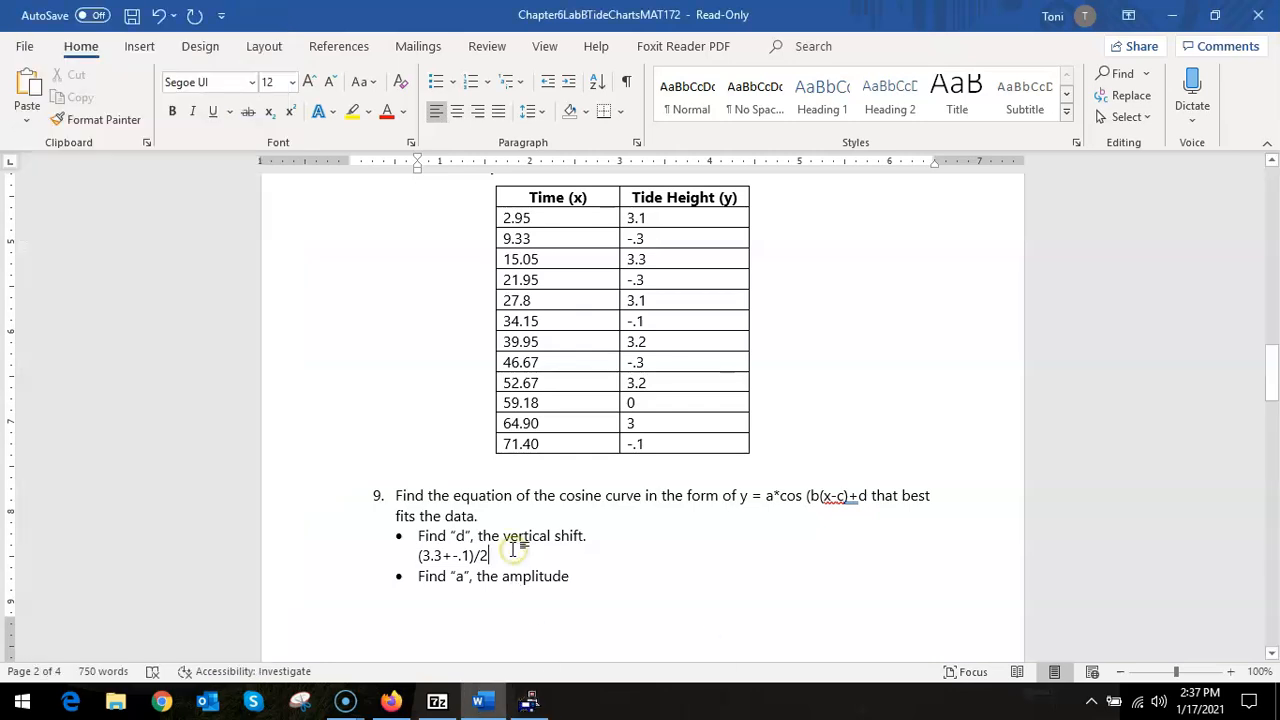
{"action": "type", "text": "= 1.6"}
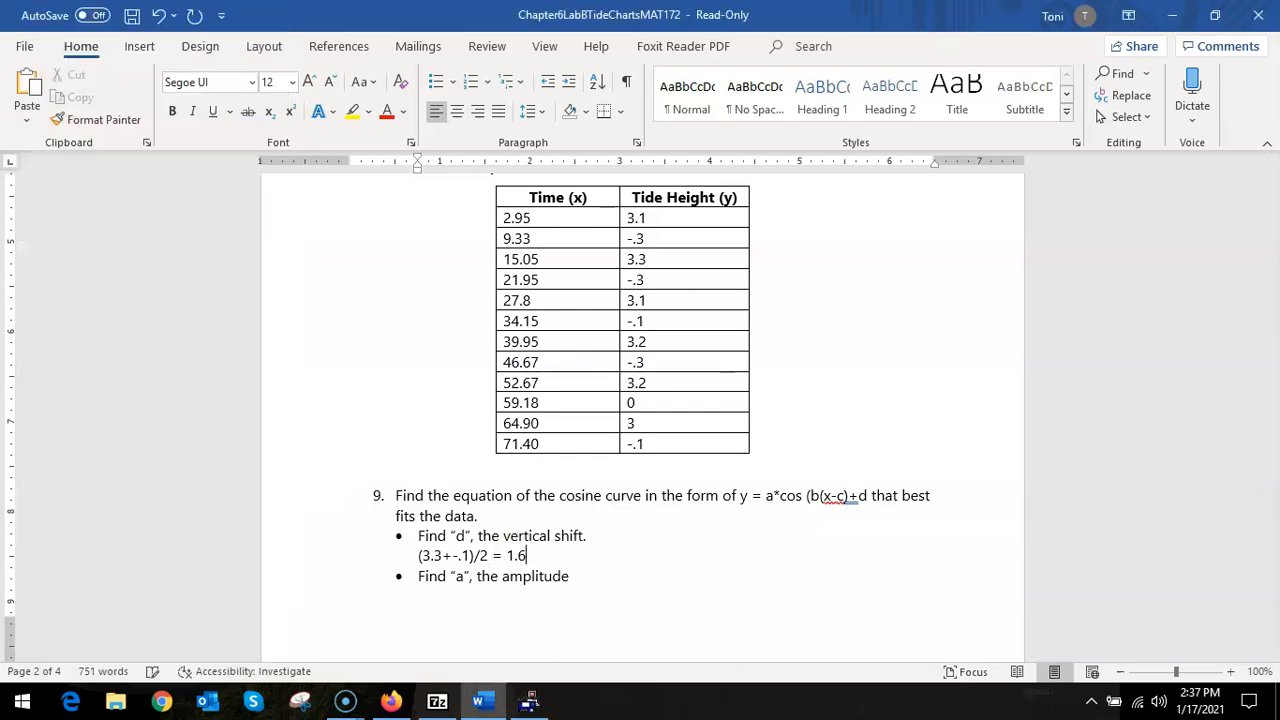
{"action": "key", "text": "Return"}
- Add an unbulleted line below the Find "a", the amplitude bullet
{"action": "scroll", "coordinate": [640, 400], "scroll_direction": "down", "scroll_amount": 3}
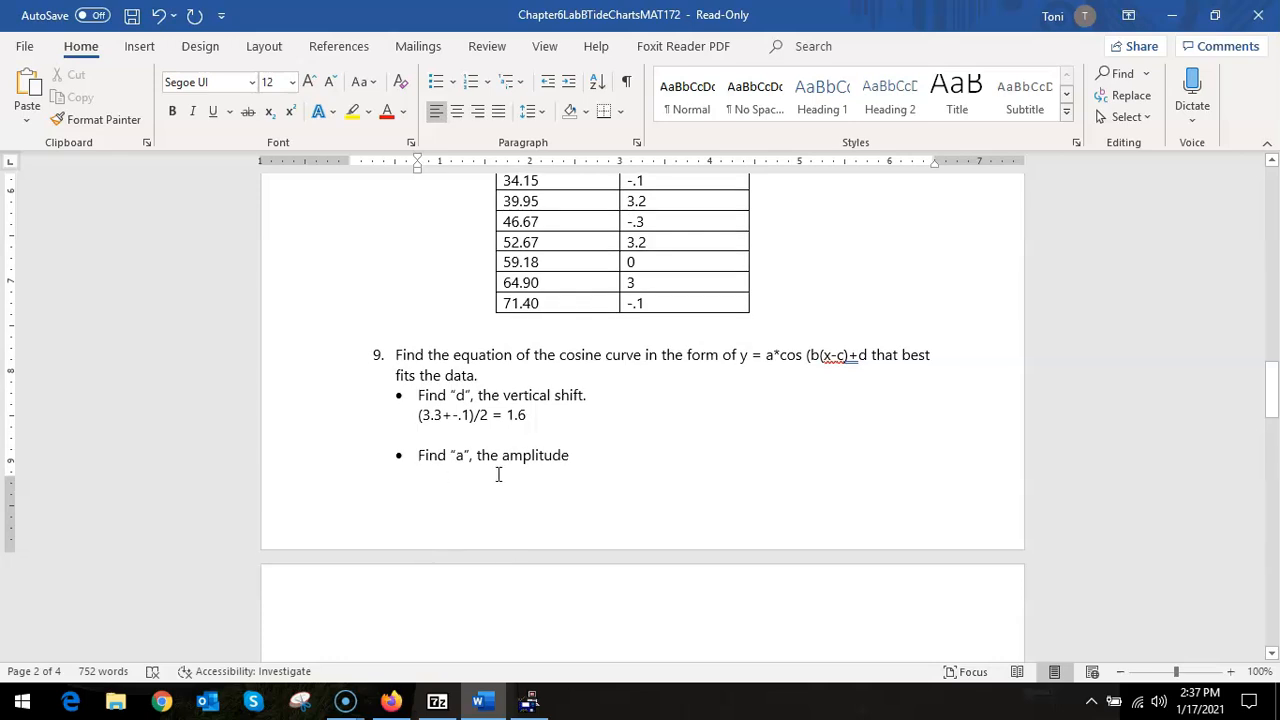
{"action": "left_click", "coordinate": [572, 457]}
{"action": "key", "text": "Return"}
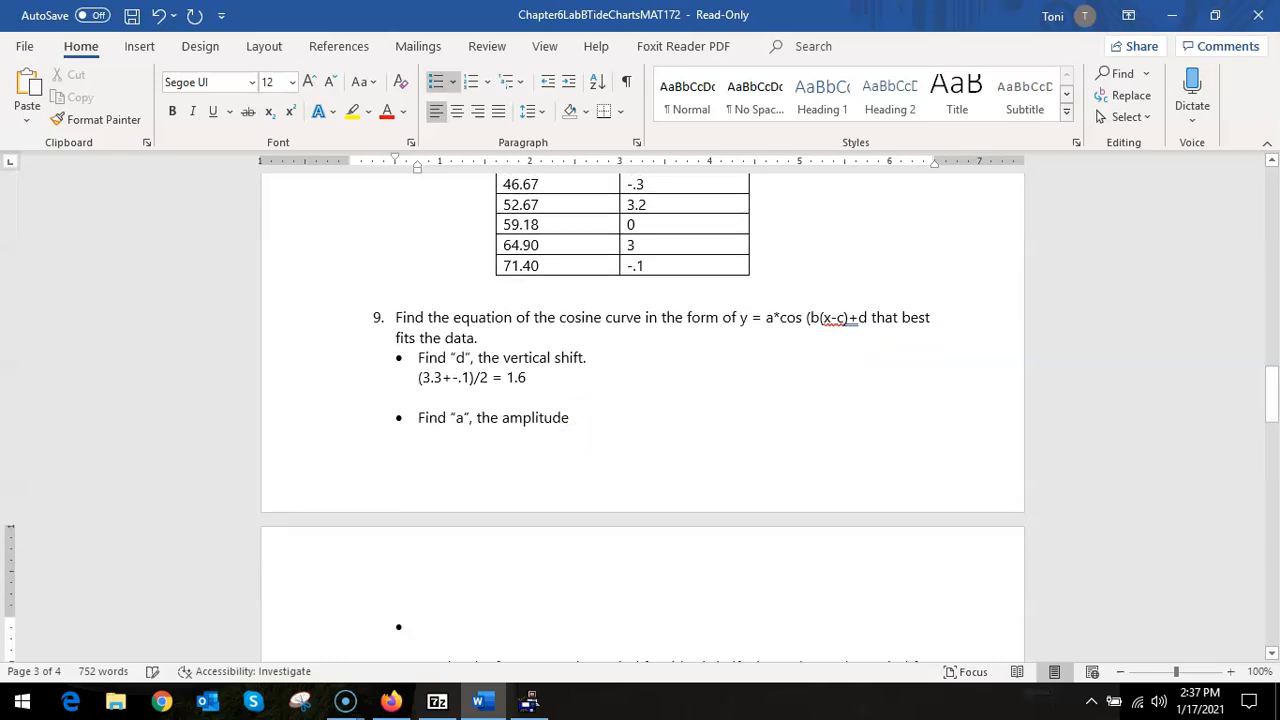
{"action": "key", "text": "BackSpace"}
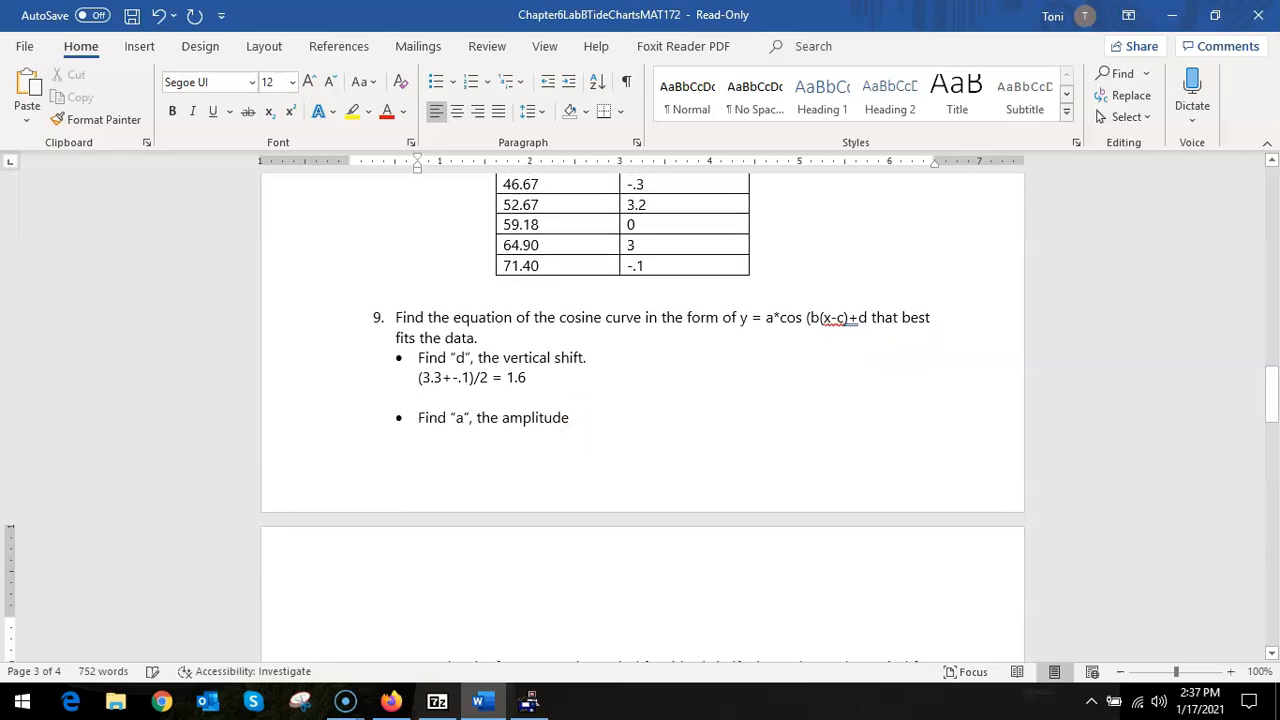
- Switch to the Virtual TI-83 calculator, calculate 3.3+.1 and divide the answer by 2
{"action": "left_click", "coordinate": [530, 697]}
{"action": "type", "text": "3.3"}
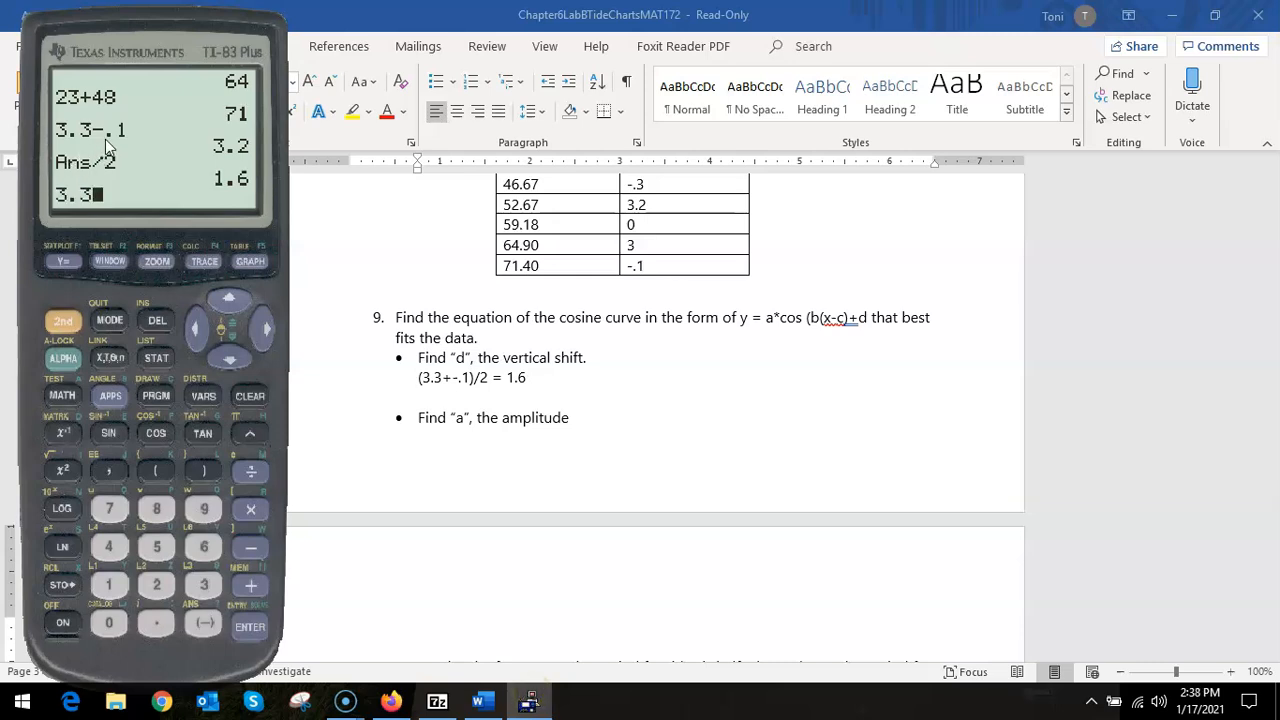
{"action": "type", "text": "+.1"}
{"action": "key", "text": "Return"}
{"action": "type", "text": "/2"}
{"action": "key", "text": "Return"}
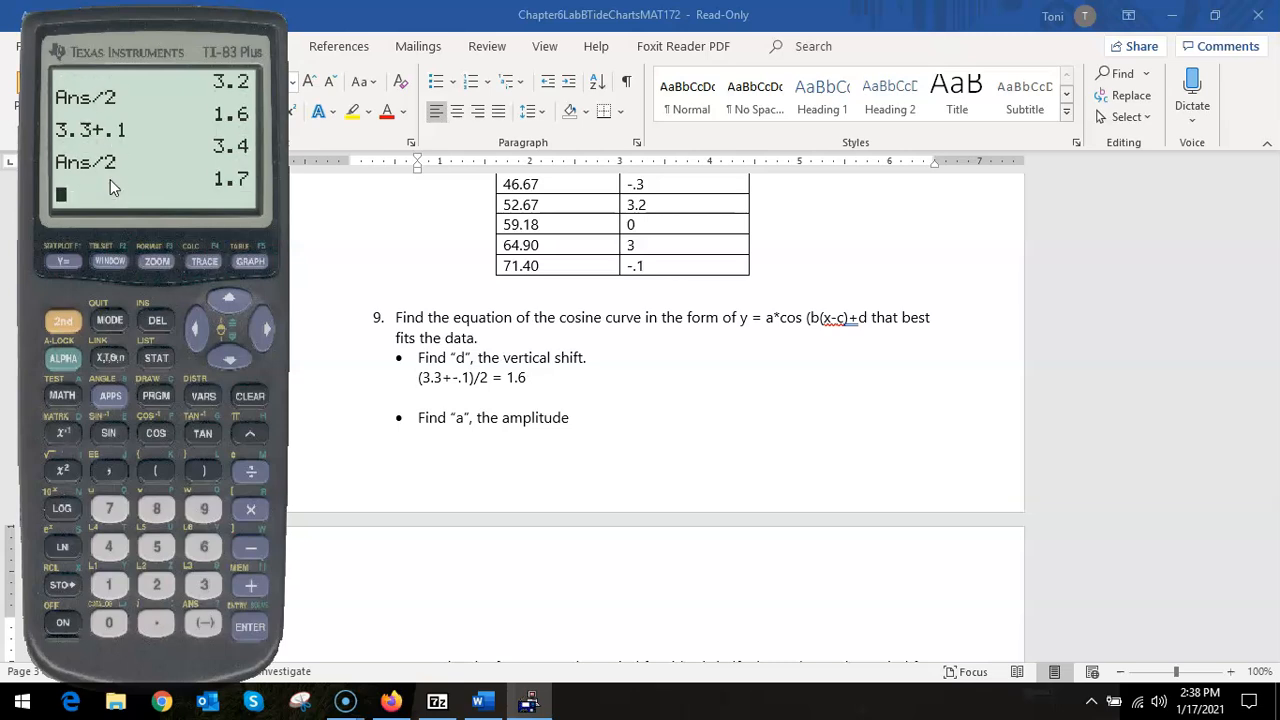
- Return to Word and write the amplitude calculation (3.3-(-.1))/2 = 1.7 on the line below the Find "a" bullet
{"action": "left_click", "coordinate": [553, 452]}
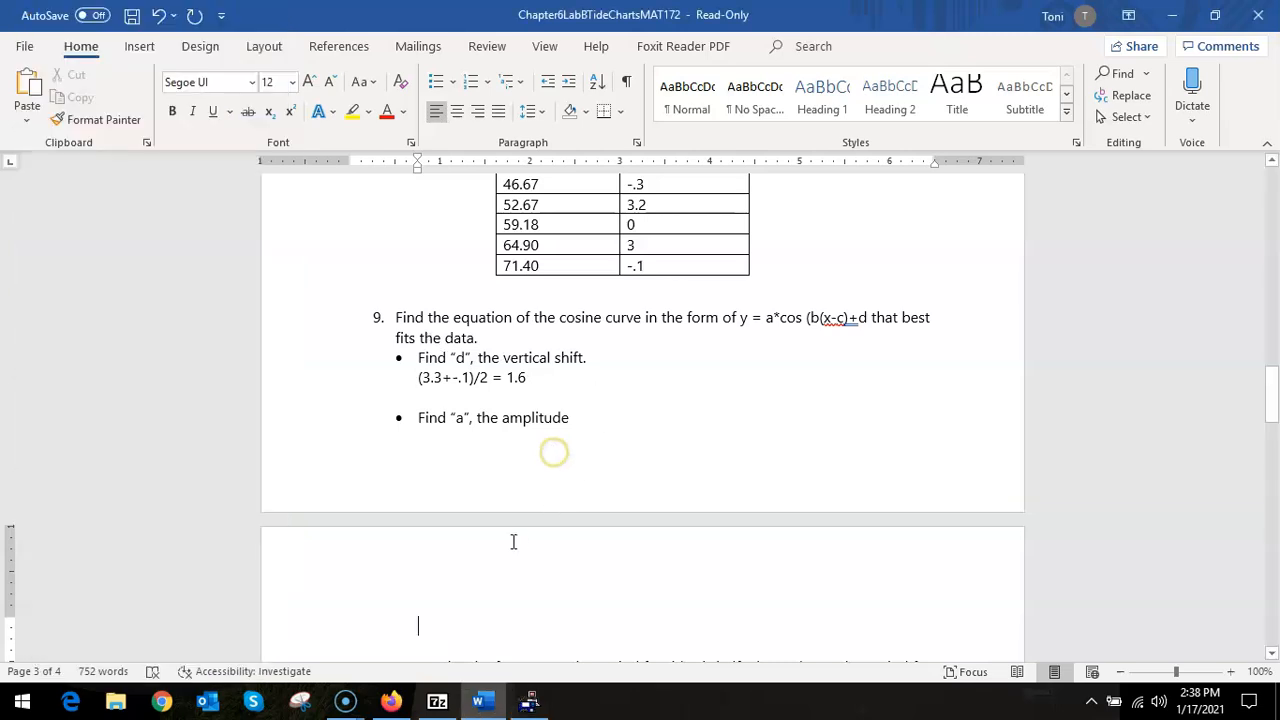
{"action": "type", "text": "3.3-(-.1))/2"}
{"action": "key", "text": "Home"}
{"action": "type", "text": "("}
{"action": "key", "text": "End"}
{"action": "type", "text": "= 1.7"}
- Write the frequency expression 2pi/12.4 below the "b" bullet and add a blank line after it
{"action": "scroll", "coordinate": [509, 549], "scroll_direction": "down", "scroll_amount": 3}
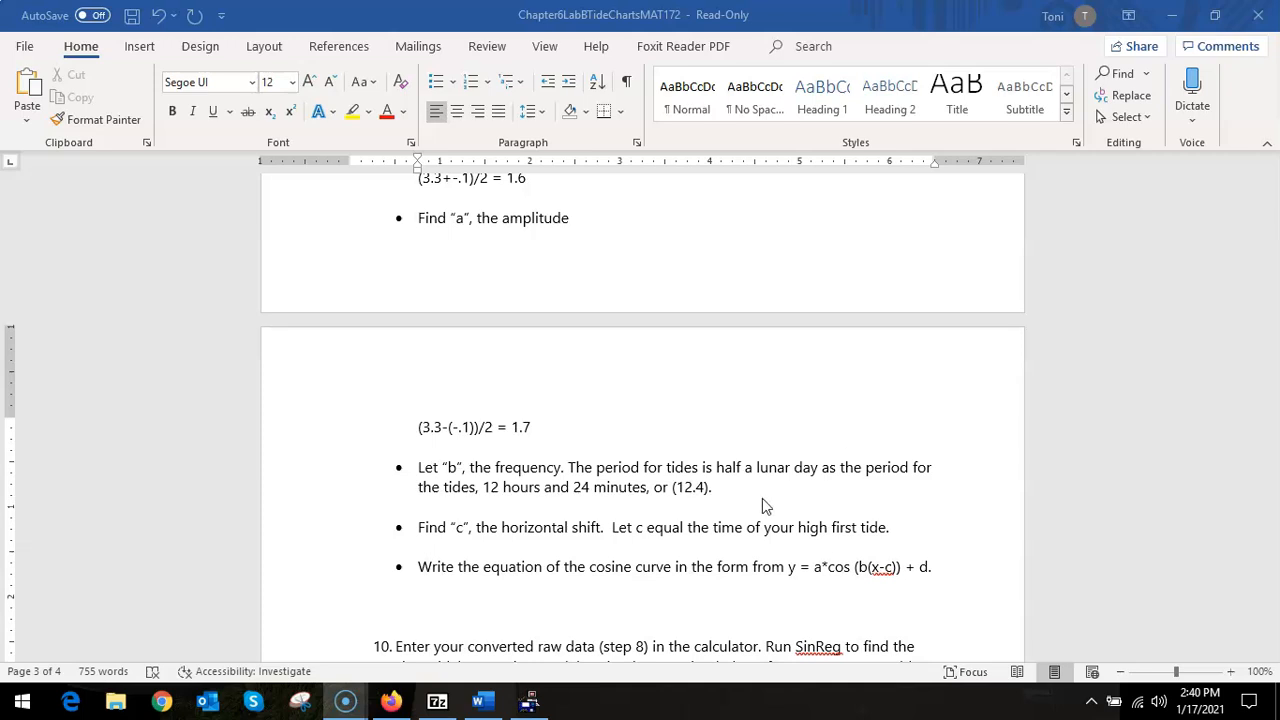
{"action": "left_click", "coordinate": [720, 505]}
{"action": "left_click", "coordinate": [706, 503]}
{"action": "key", "text": "Tab"}
{"action": "type", "text": "2"}
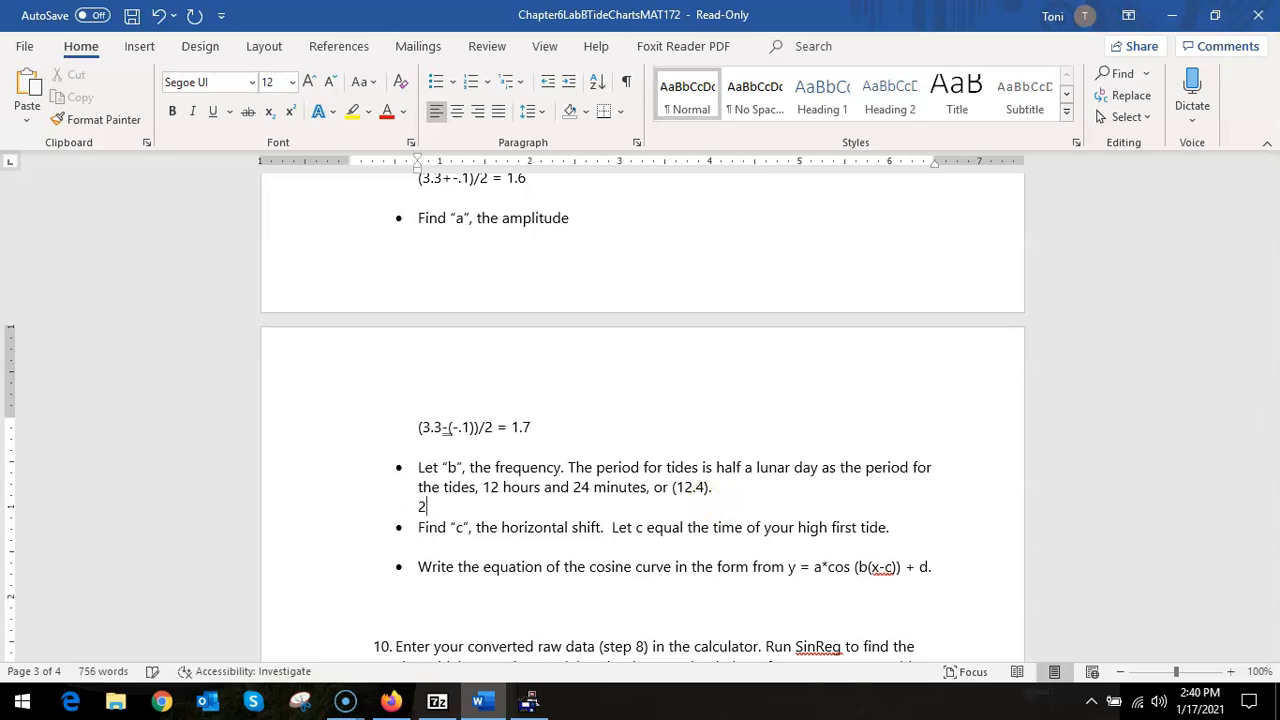
{"action": "type", "text": "pi="}
{"action": "key", "text": "BackSpace"}
{"action": "type", "text": "2.4"}
{"action": "key", "text": "Return"}
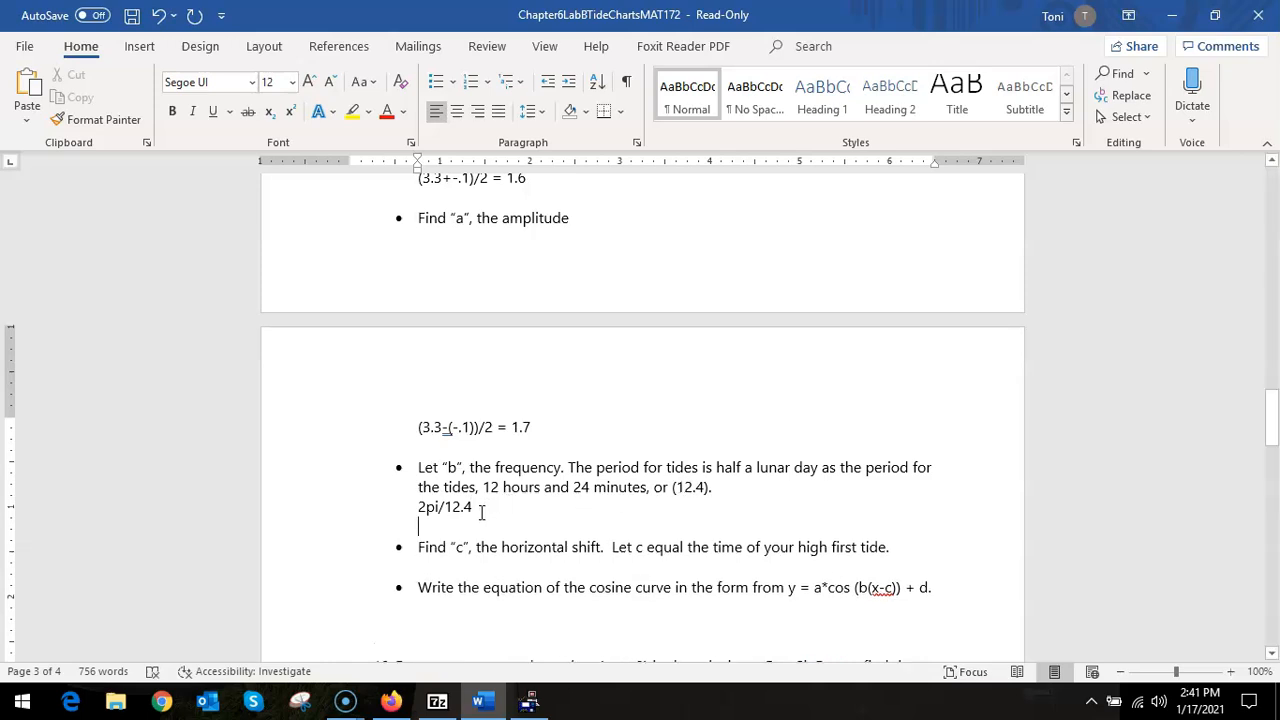
- Switch to the Virtual TI-83 calculator, calculate 2/12.4 and convert the answer to a fraction
{"action": "left_click", "coordinate": [529, 701]}
{"action": "type", "text": "2/12.4"}
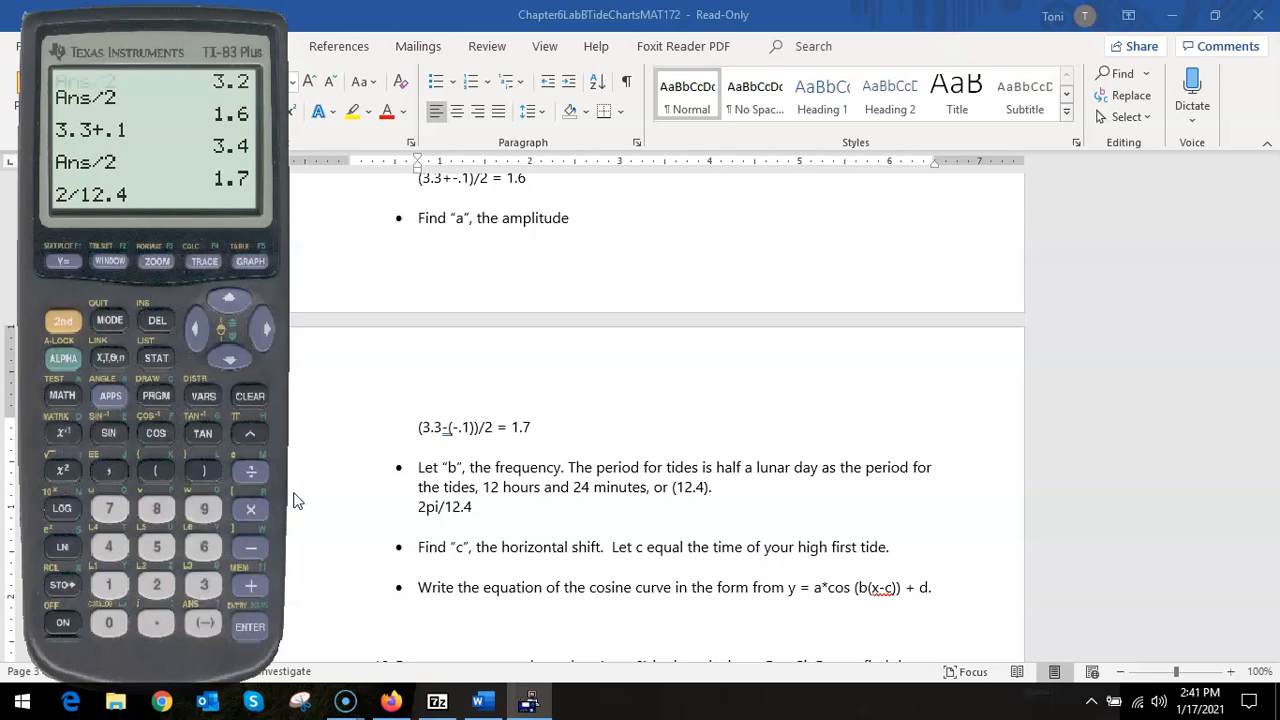
{"action": "key", "text": "Return"}
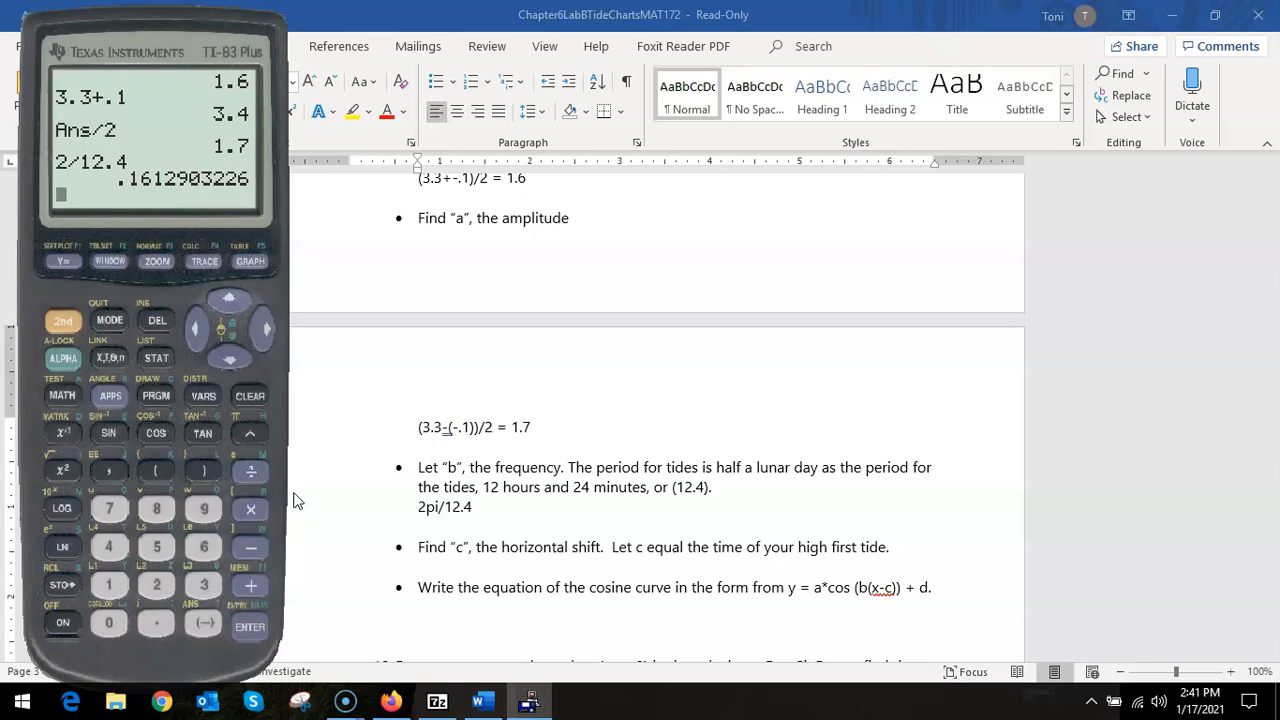
{"action": "left_click", "coordinate": [62, 400]}
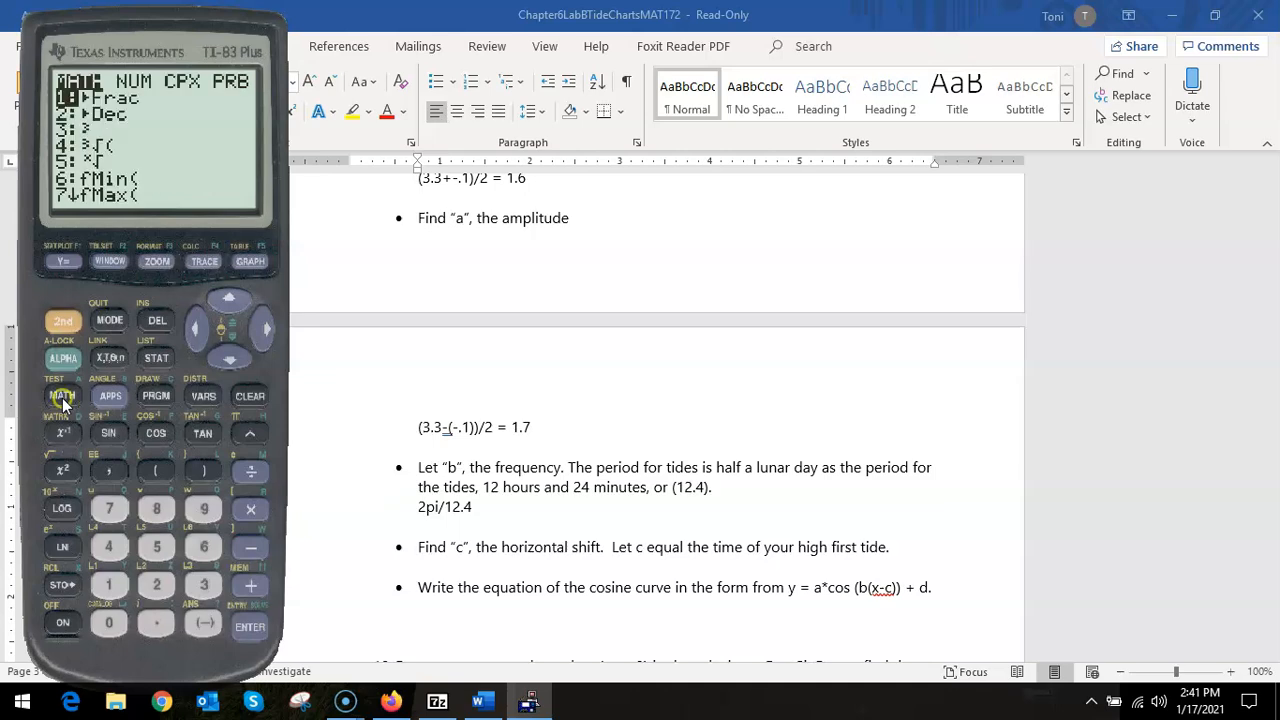
{"action": "key", "text": "Return"}
{"action": "key", "text": "Return"}
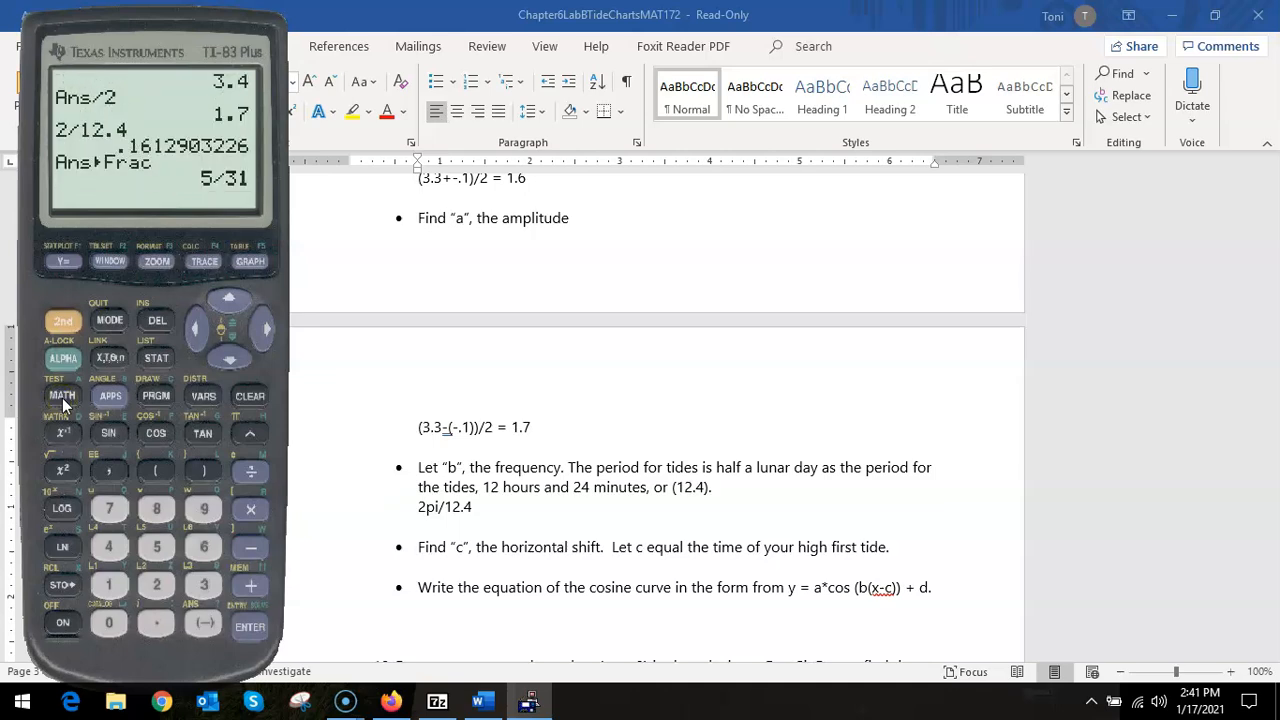
- Return to Word and complete the frequency line 2pi/12.4 with "= 5pi/31"
{"action": "left_click", "coordinate": [479, 507]}
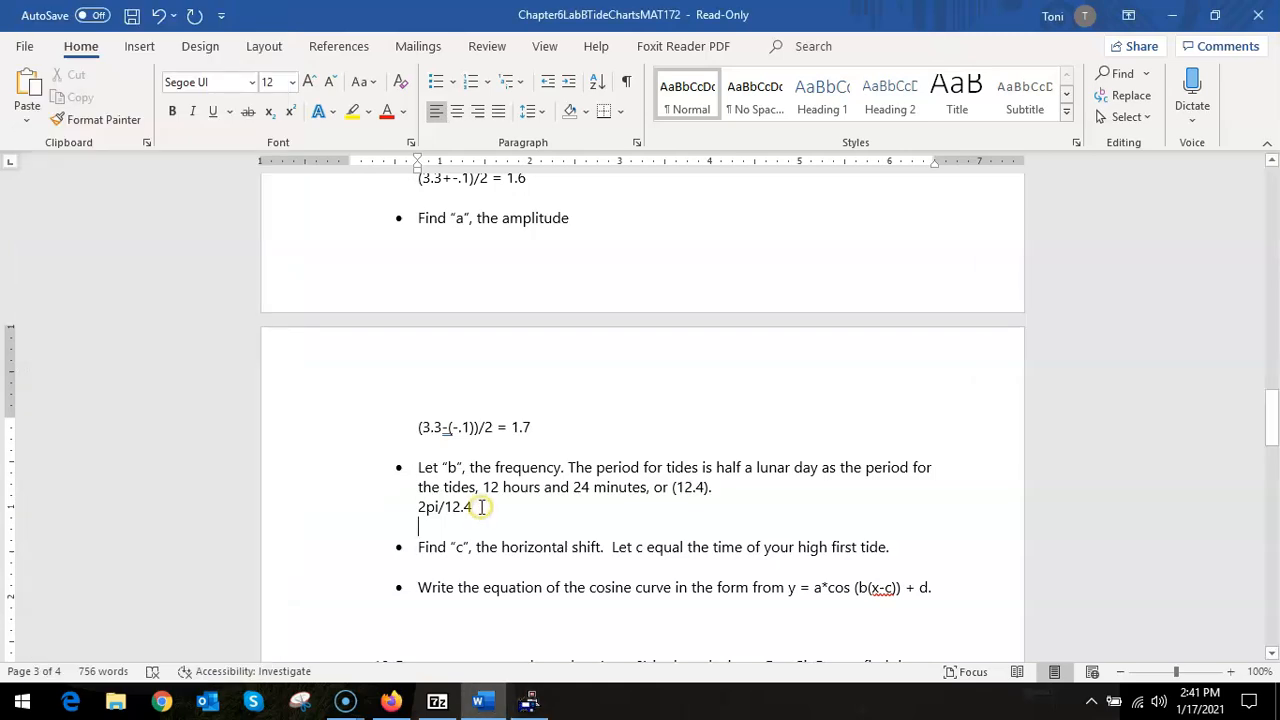
{"action": "type", "text": "= 5pi/31"}
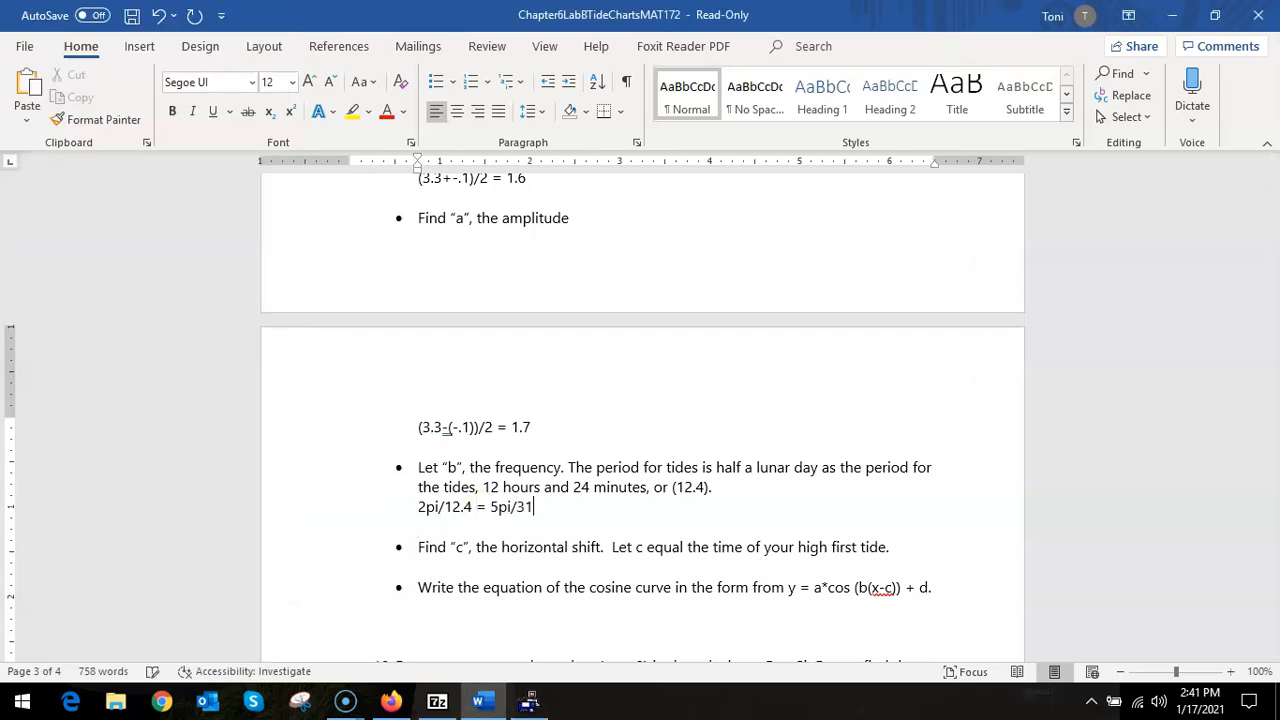
- Look up the first high tide in the raw data and write C= 2.95 on a new line below the Find "c" bullet
{"action": "scroll", "coordinate": [640, 406], "scroll_direction": "down", "scroll_amount": 1}
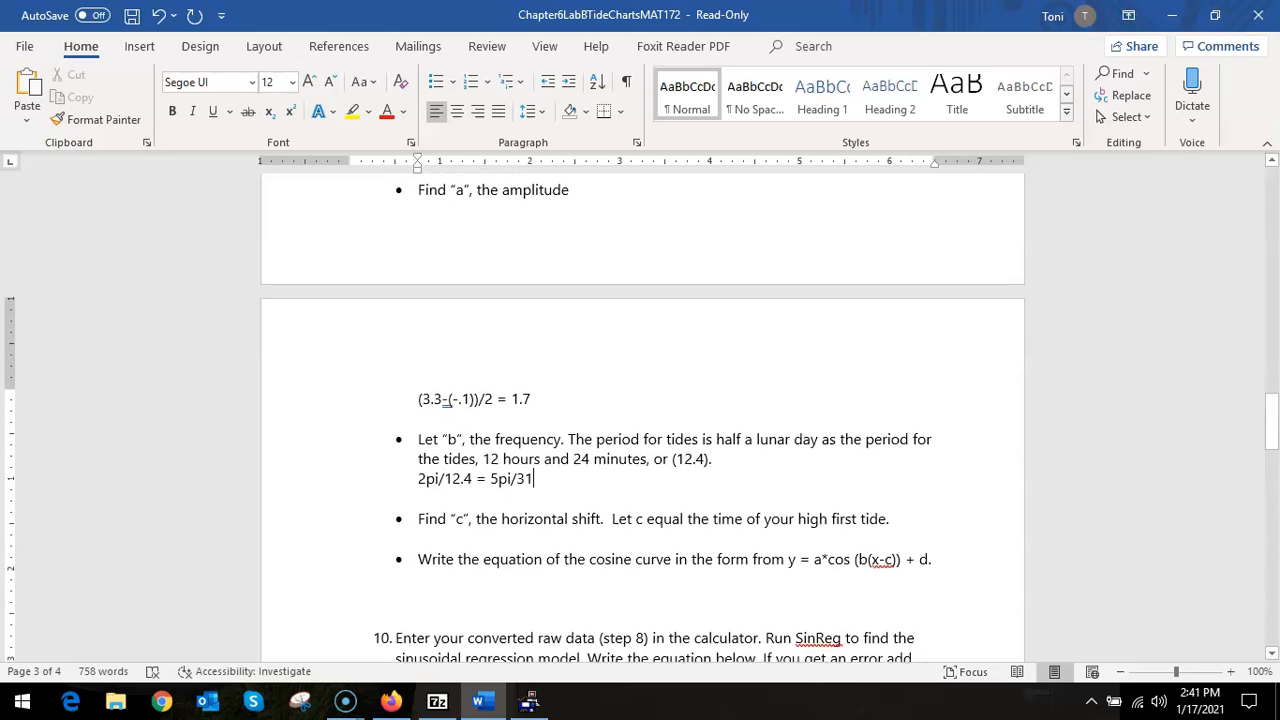
{"action": "left_click", "coordinate": [609, 540]}
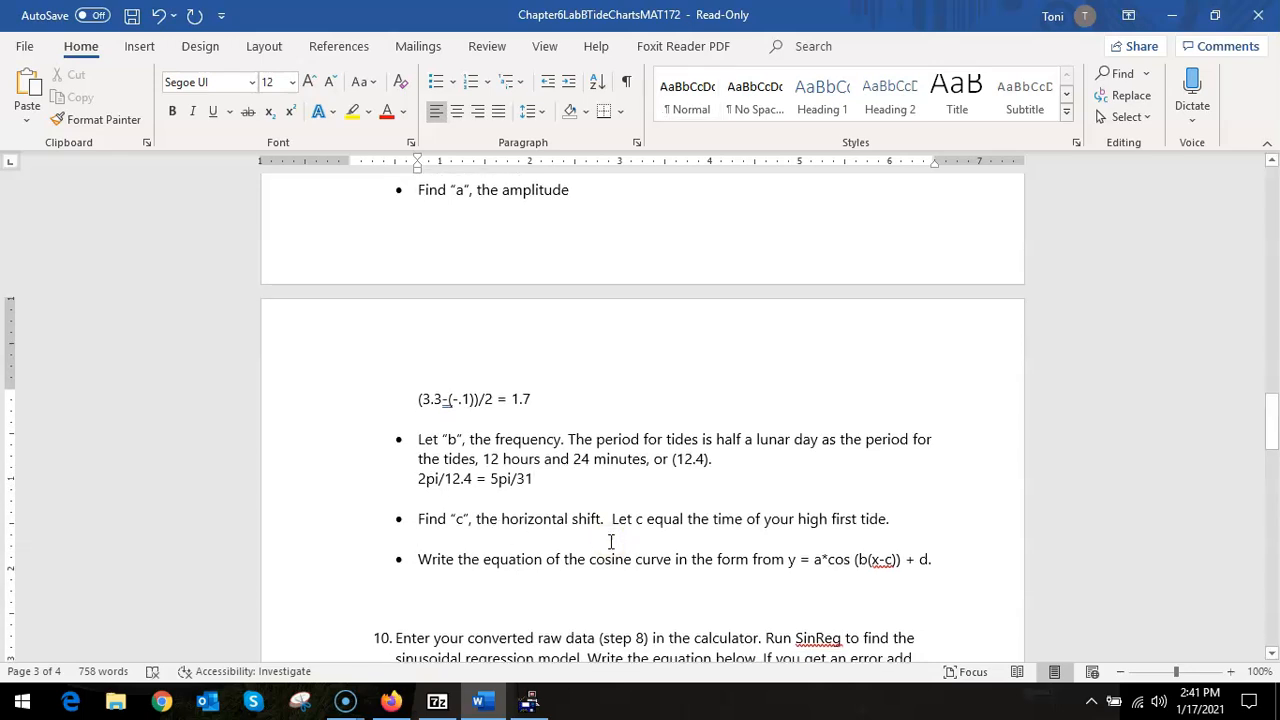
{"action": "key", "text": "Return"}
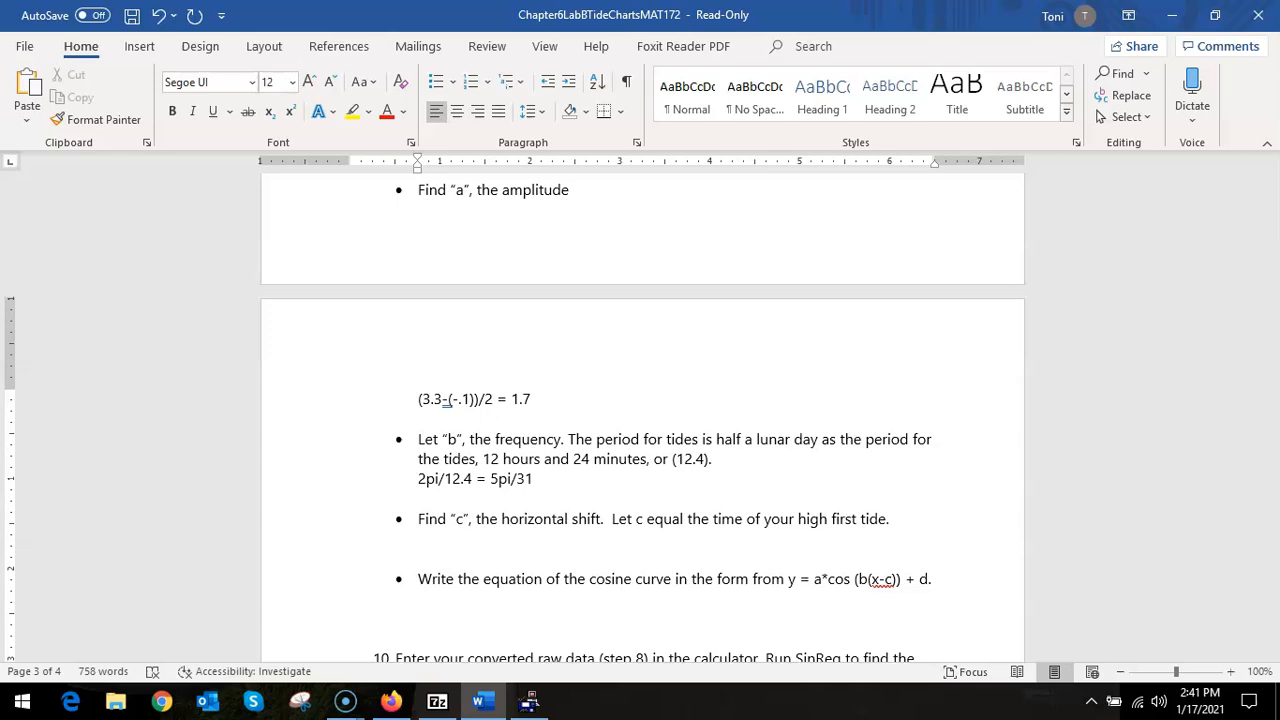
{"action": "scroll", "coordinate": [654, 487], "scroll_direction": "up", "scroll_amount": 15}
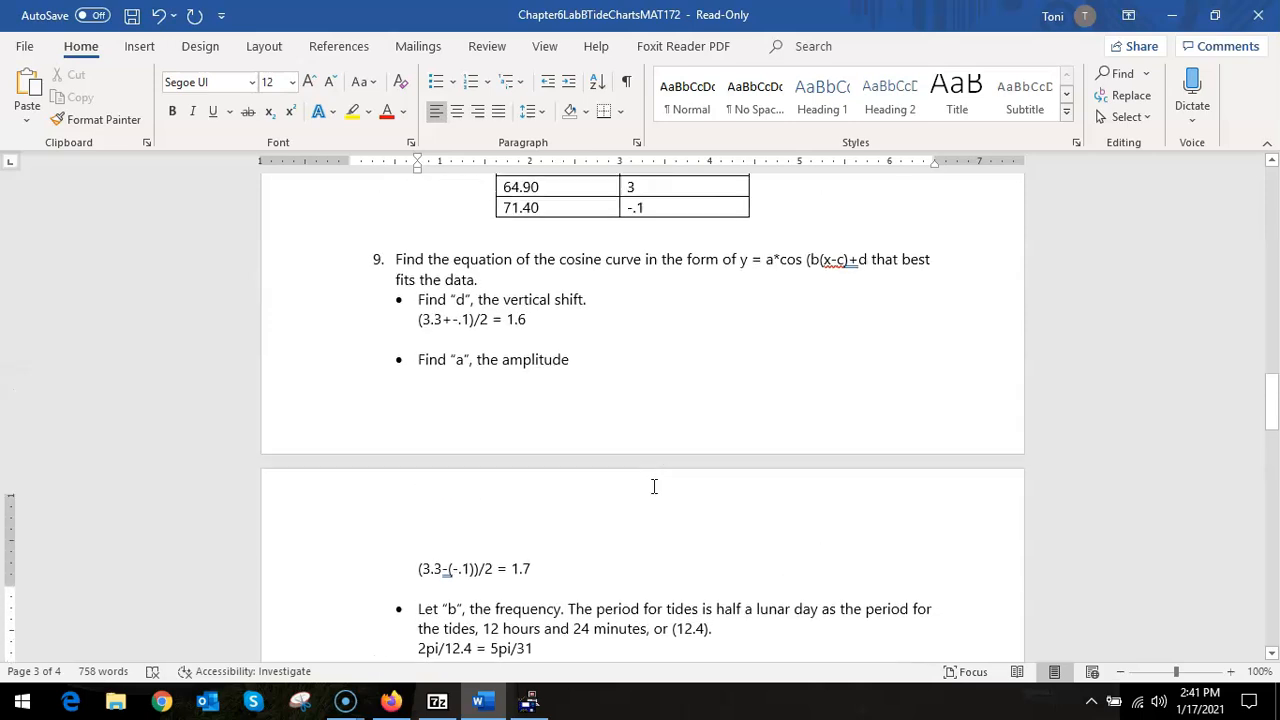
{"action": "scroll", "coordinate": [652, 488], "scroll_direction": "up", "scroll_amount": 7}
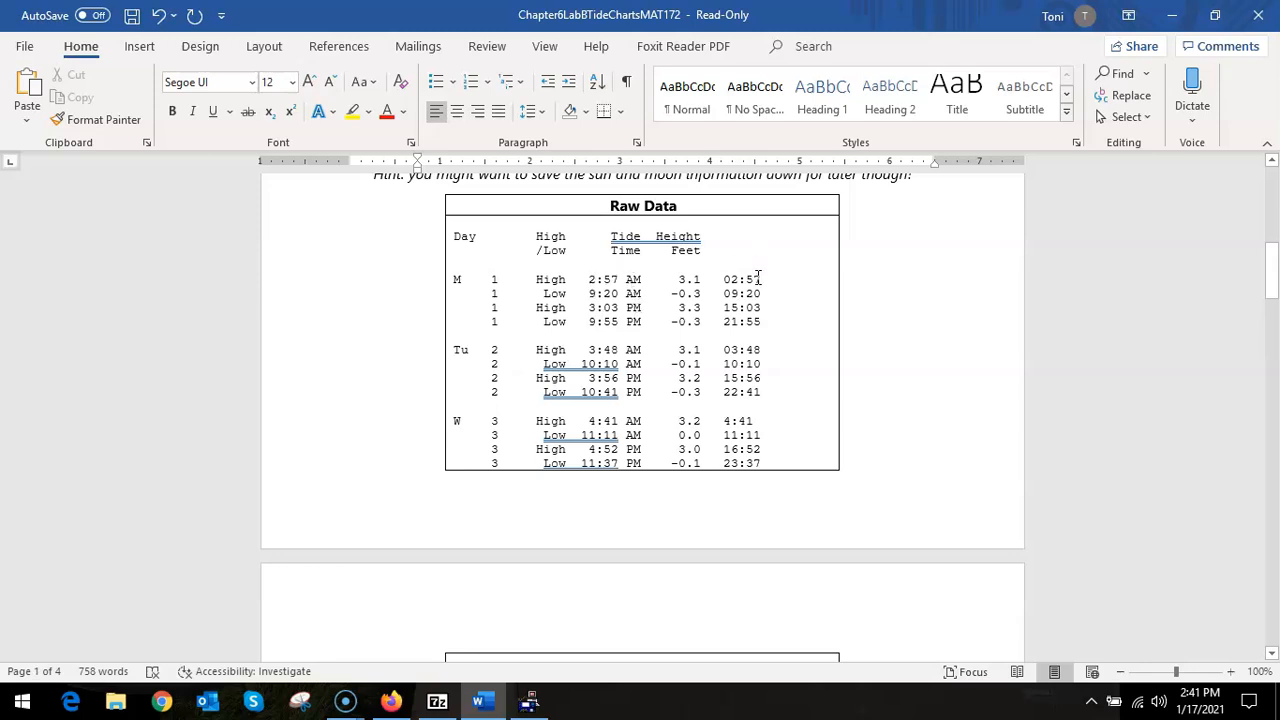
{"action": "scroll", "coordinate": [742, 378], "scroll_direction": "down", "scroll_amount": 9}
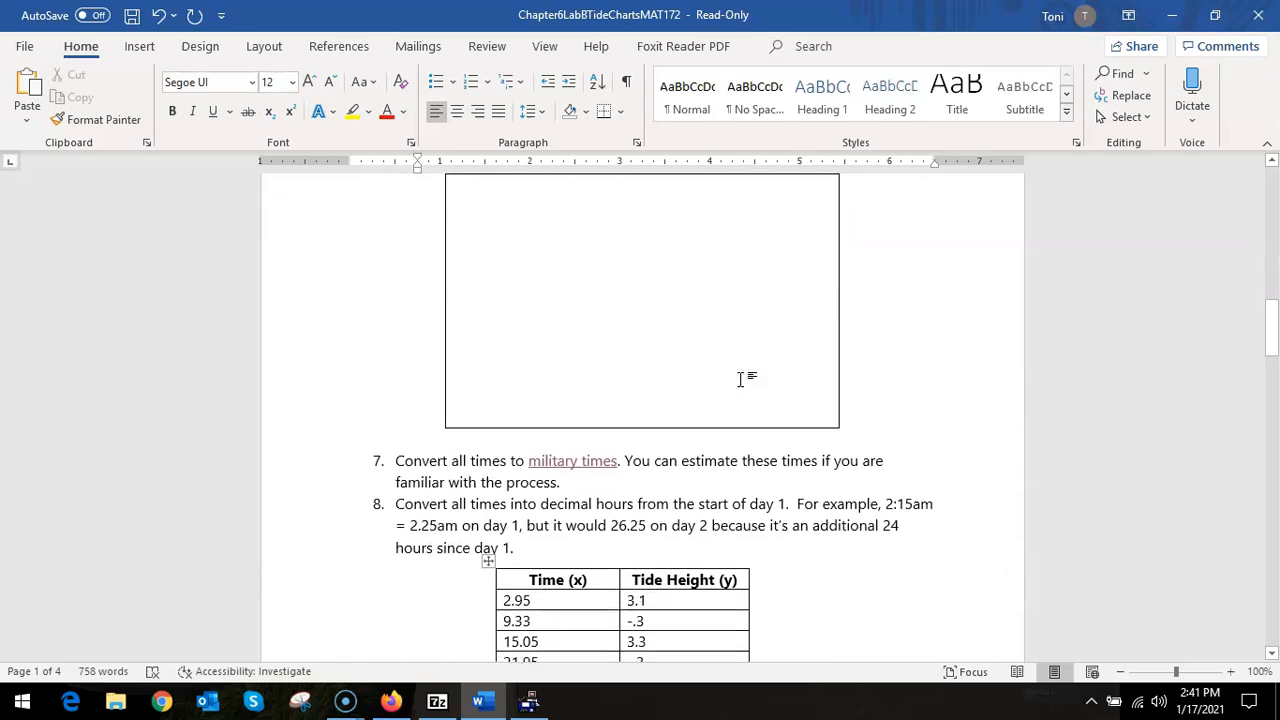
{"action": "scroll", "coordinate": [636, 545], "scroll_direction": "down", "scroll_amount": 13}
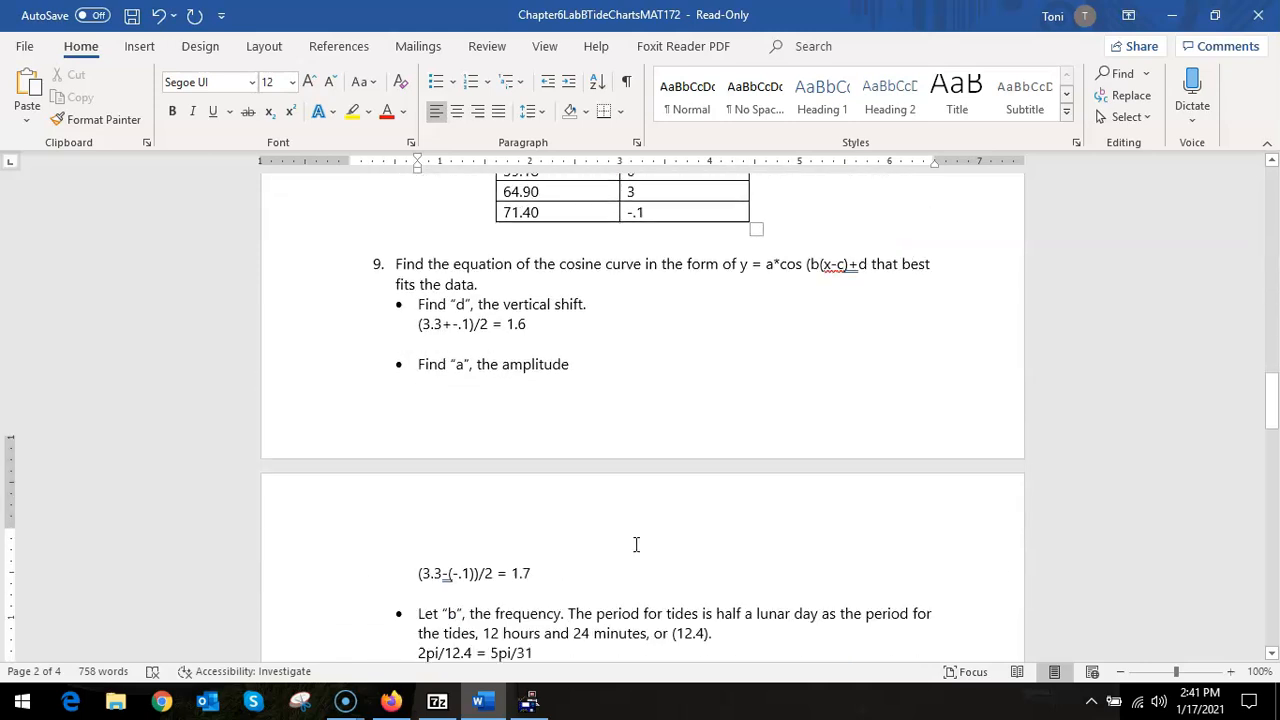
{"action": "scroll", "coordinate": [636, 545], "scroll_direction": "down", "scroll_amount": 1}
{"action": "type", "text": "C= "}
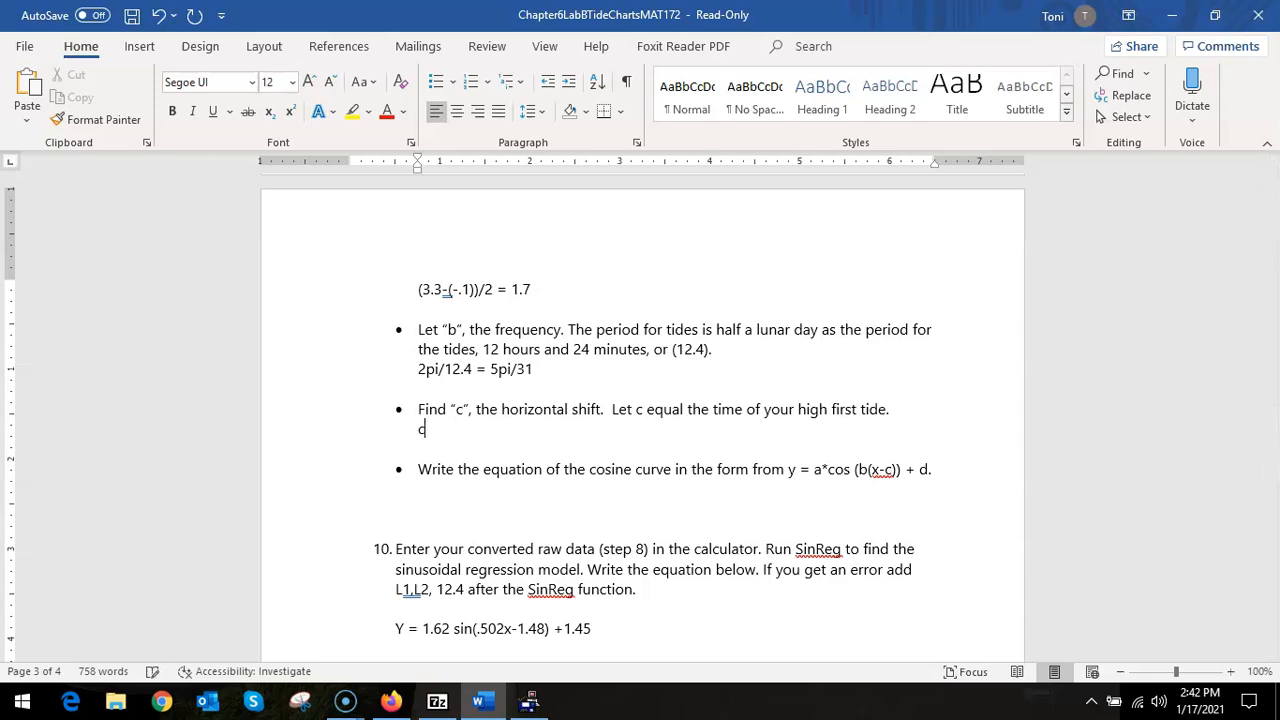
{"action": "type", "text": "2.95"}
- Write the cosine equation Y = 1.7 cos(5pi/31(x-2.95))+1.6 below the "Write the equation" bullet
{"action": "left_click", "coordinate": [556, 509]}
{"action": "type", "text": "Y ="}
{"action": "scroll", "coordinate": [640, 420], "scroll_direction": "up", "scroll_amount": 3}
{"action": "scroll", "coordinate": [640, 420], "scroll_direction": "down", "scroll_amount": 3}
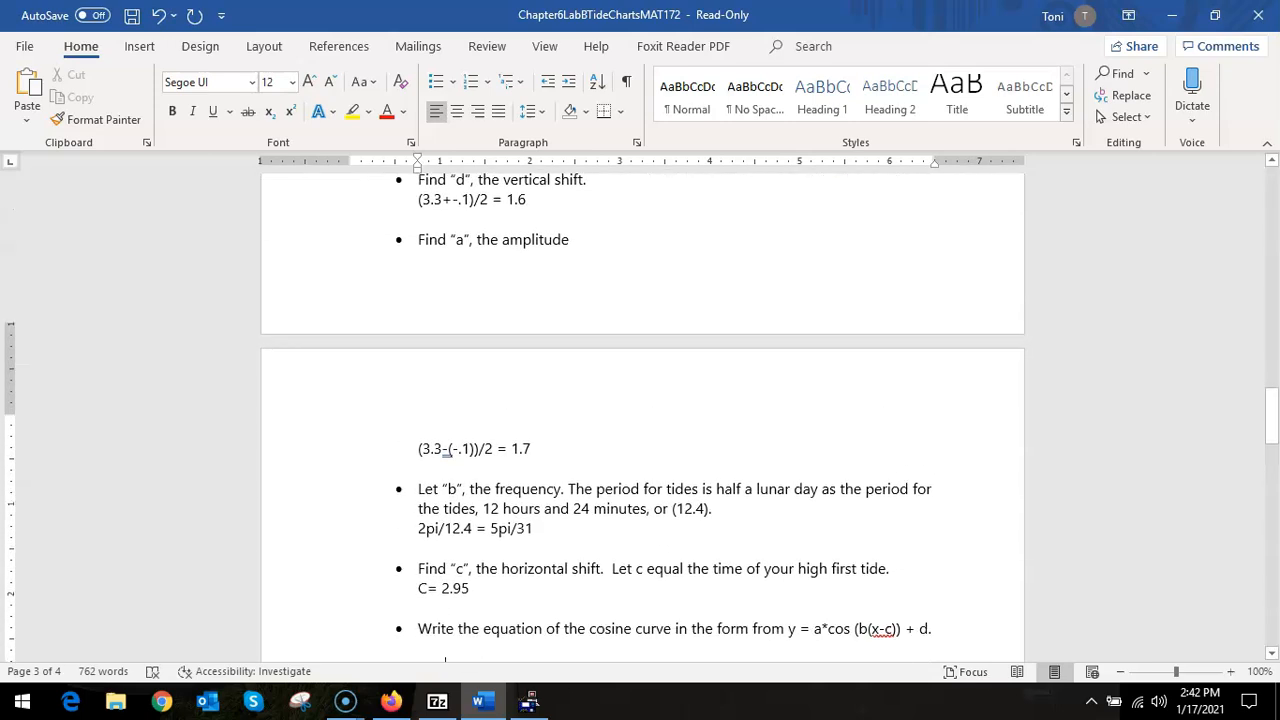
{"action": "type", "text": "= 1.7 c"}
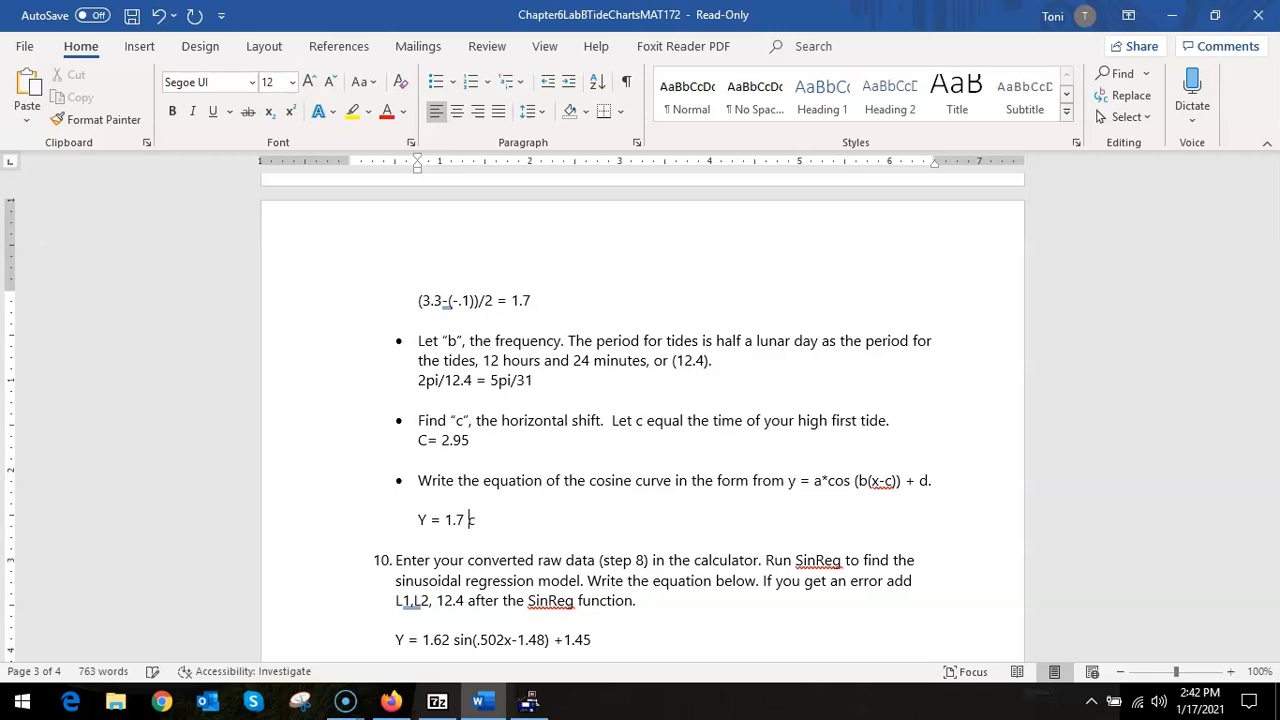
{"action": "type", "text": "os(5pi/31(x-2.95))+"}
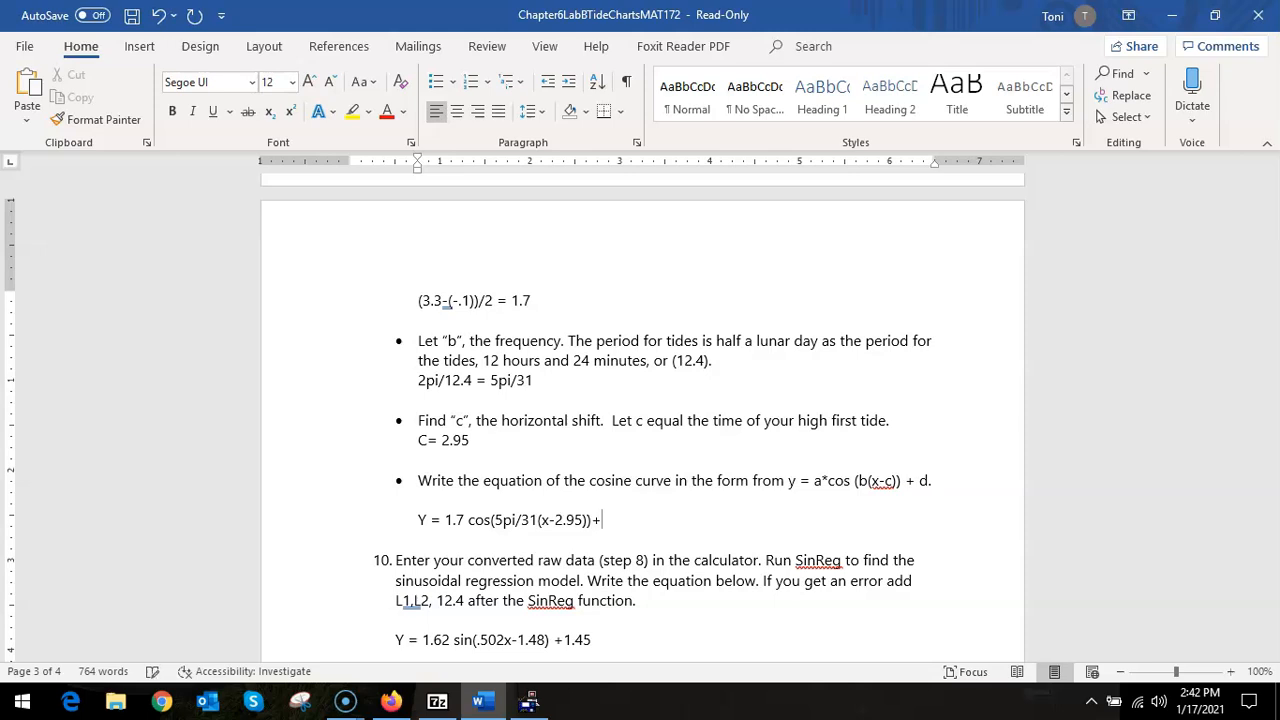
{"action": "scroll", "coordinate": [640, 420], "scroll_direction": "up", "scroll_amount": 3}
{"action": "scroll", "coordinate": [640, 420], "scroll_direction": "down", "scroll_amount": 2}
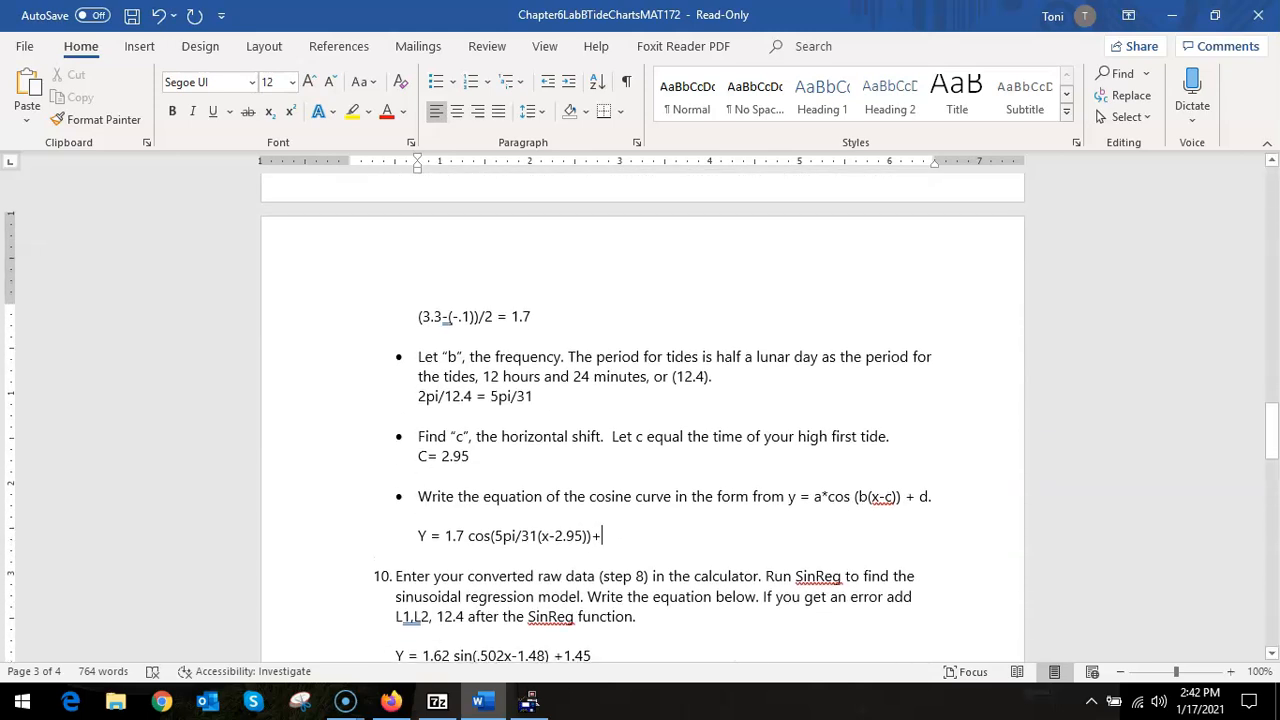
{"action": "type", "text": "1.6"}
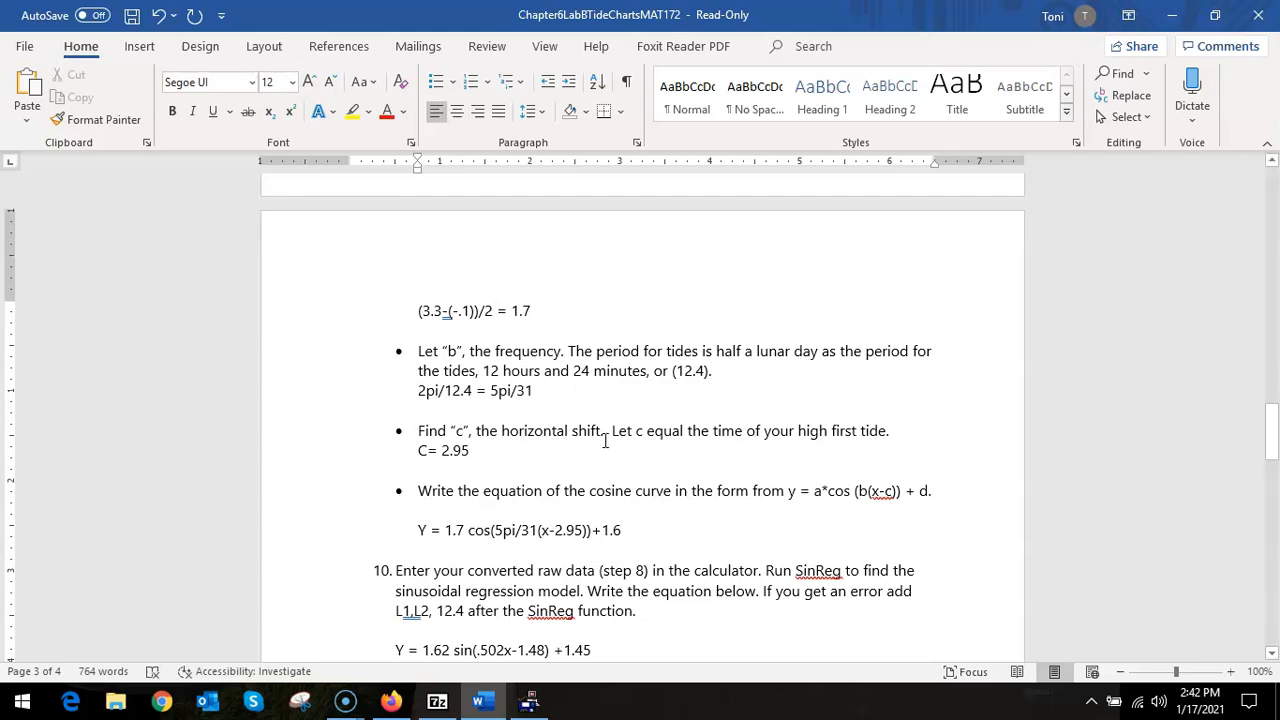
- Delete the existing sine regression equation below item 10
{"action": "scroll", "coordinate": [605, 441], "scroll_direction": "down", "scroll_amount": 3}
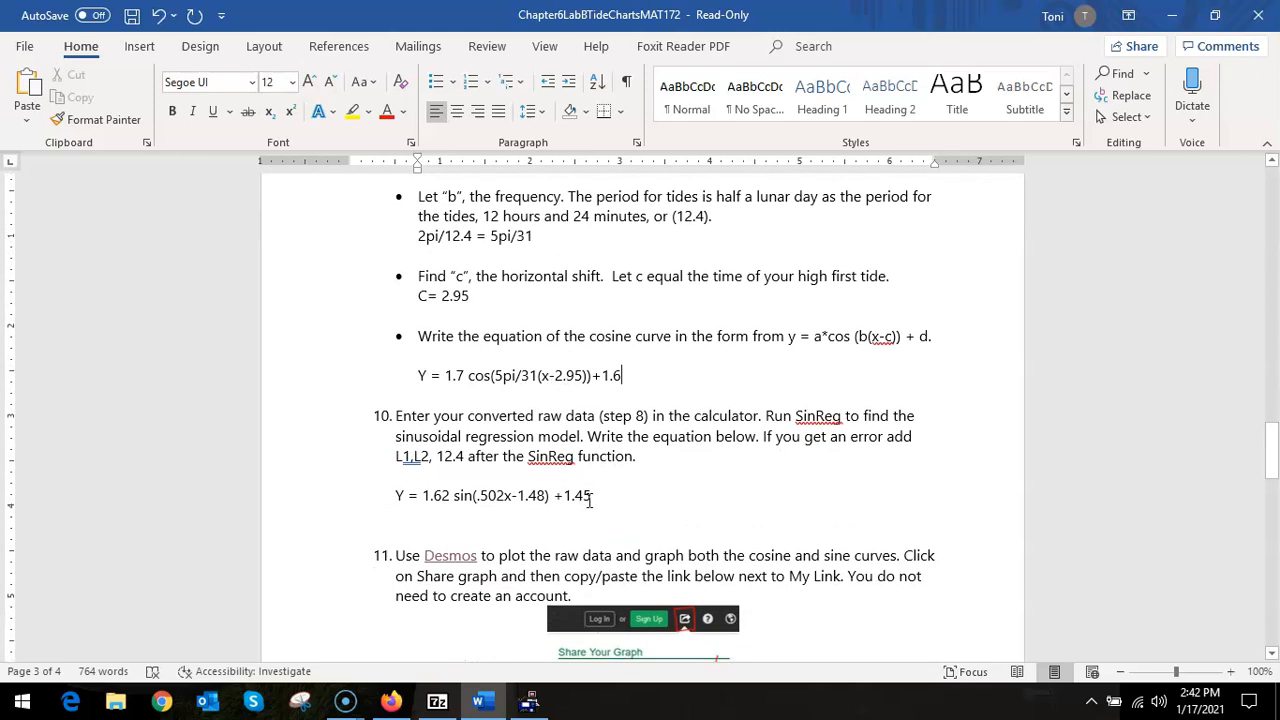
{"action": "left_click_drag", "start_coordinate": [590, 502], "coordinate": [371, 491]}
{"action": "key", "text": "BackSpace"}
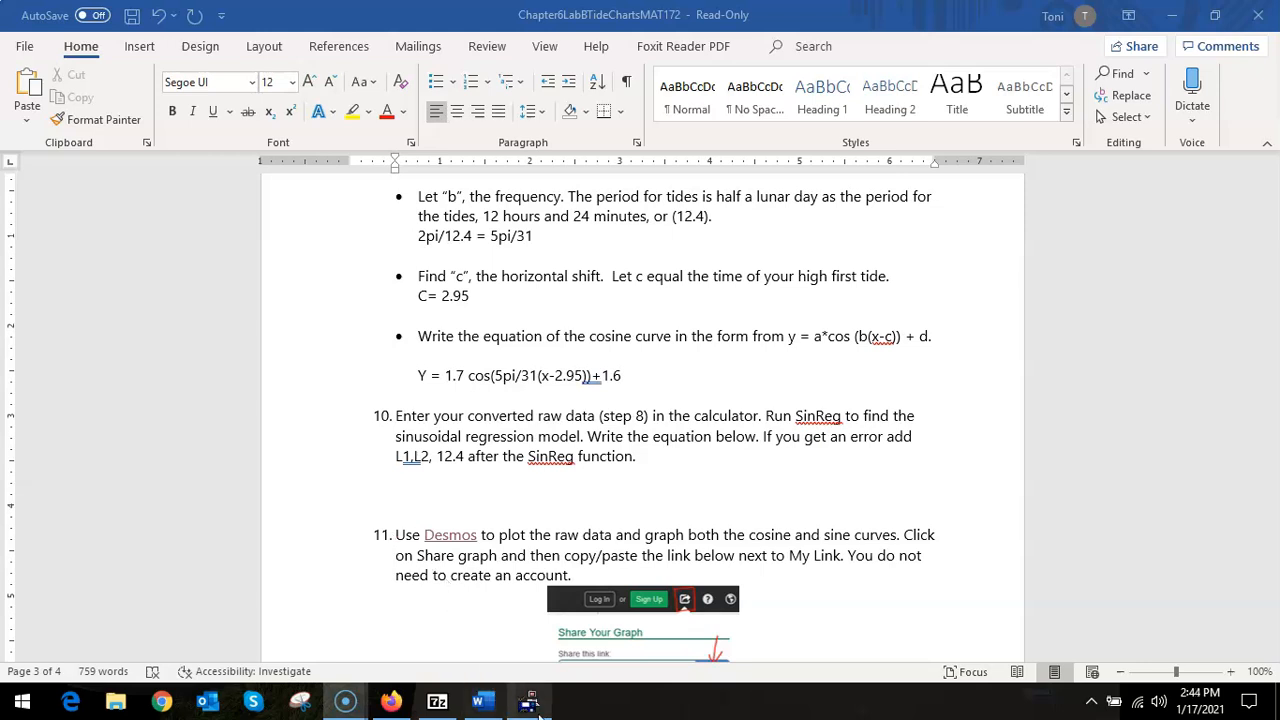
- Switch to the Virtual TI-83 calculator and fill list L1 with 2.95, 9.33, 15.05, 21.95, 27.8, 34.15, 39.95, 46.67, 52.67, 59.18, 64.90 and 71.40
{"action": "left_click", "coordinate": [640, 491]}
{"action": "scroll", "coordinate": [635, 491], "scroll_direction": "up", "scroll_amount": 5}
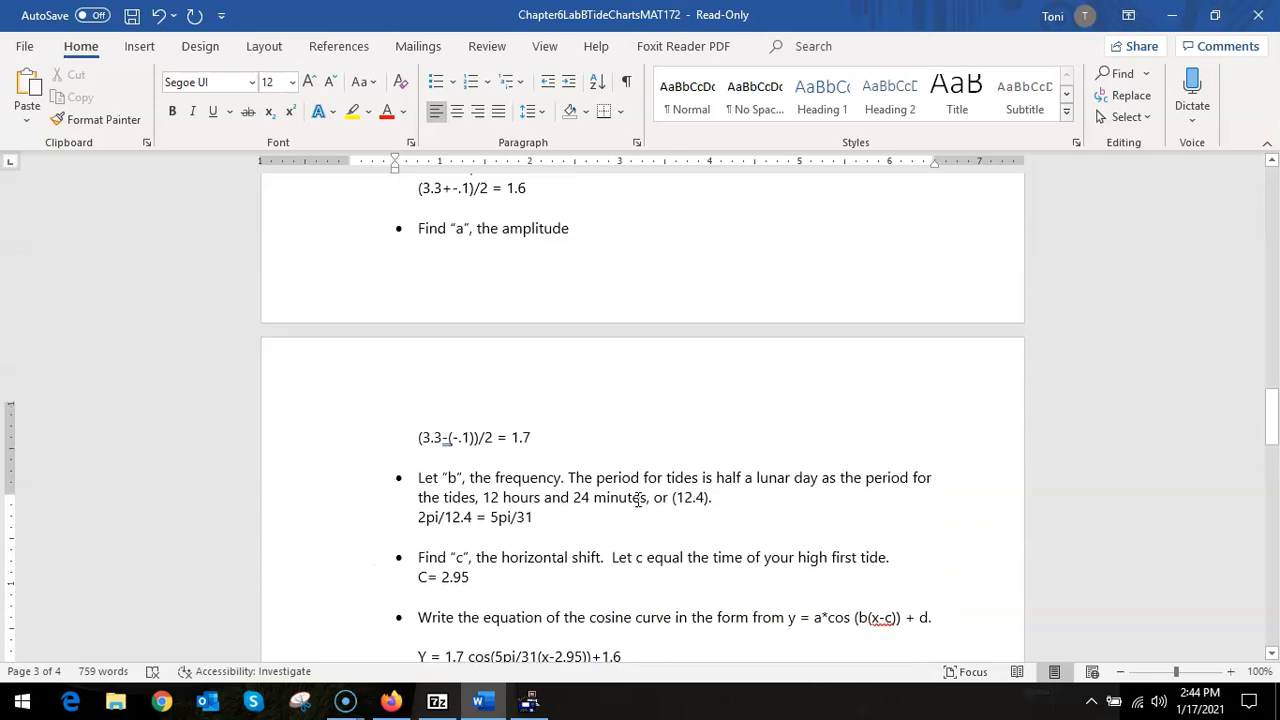
{"action": "scroll", "coordinate": [638, 499], "scroll_direction": "up", "scroll_amount": 8}
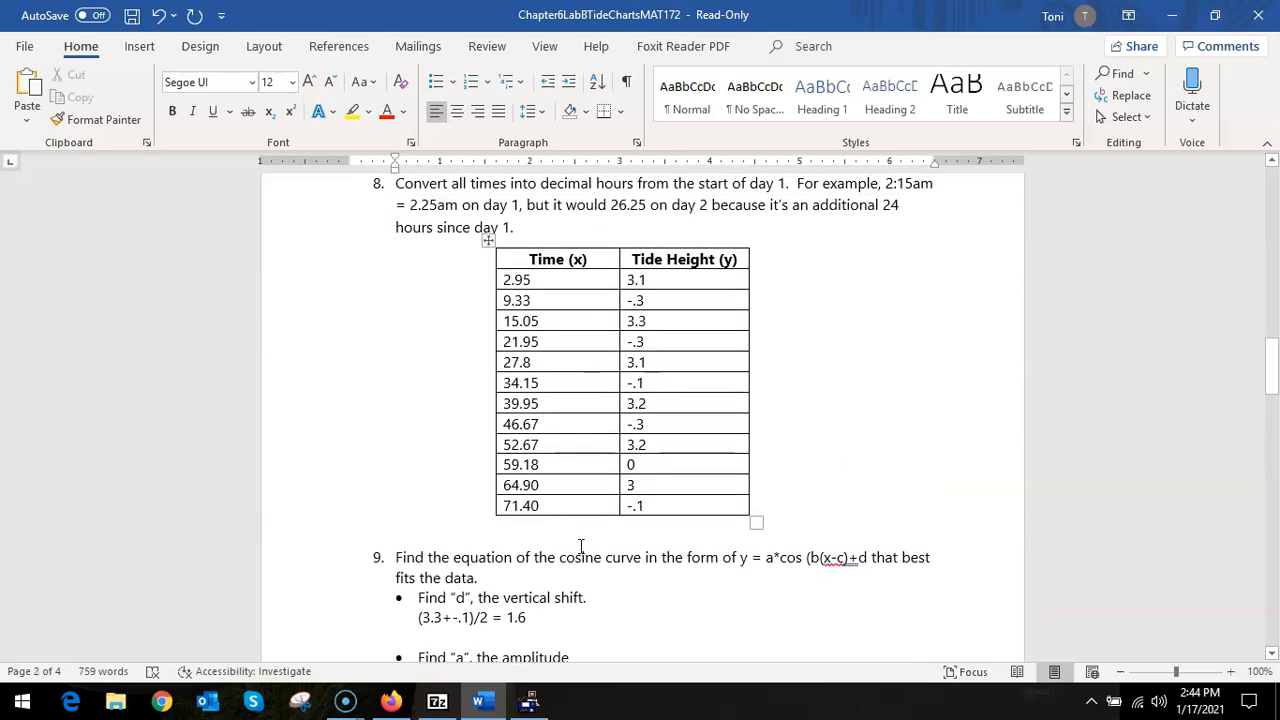
{"action": "left_click", "coordinate": [529, 702]}
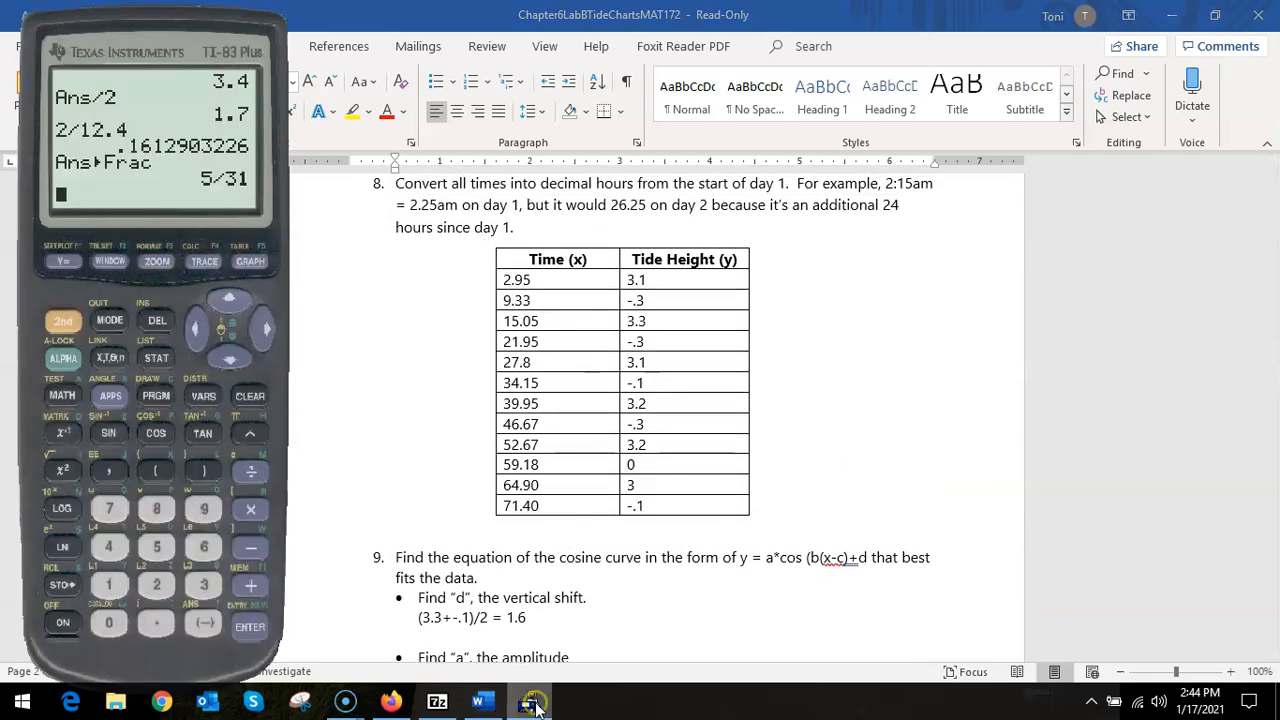
{"action": "left_click", "coordinate": [149, 352]}
{"action": "left_click", "coordinate": [250, 627]}
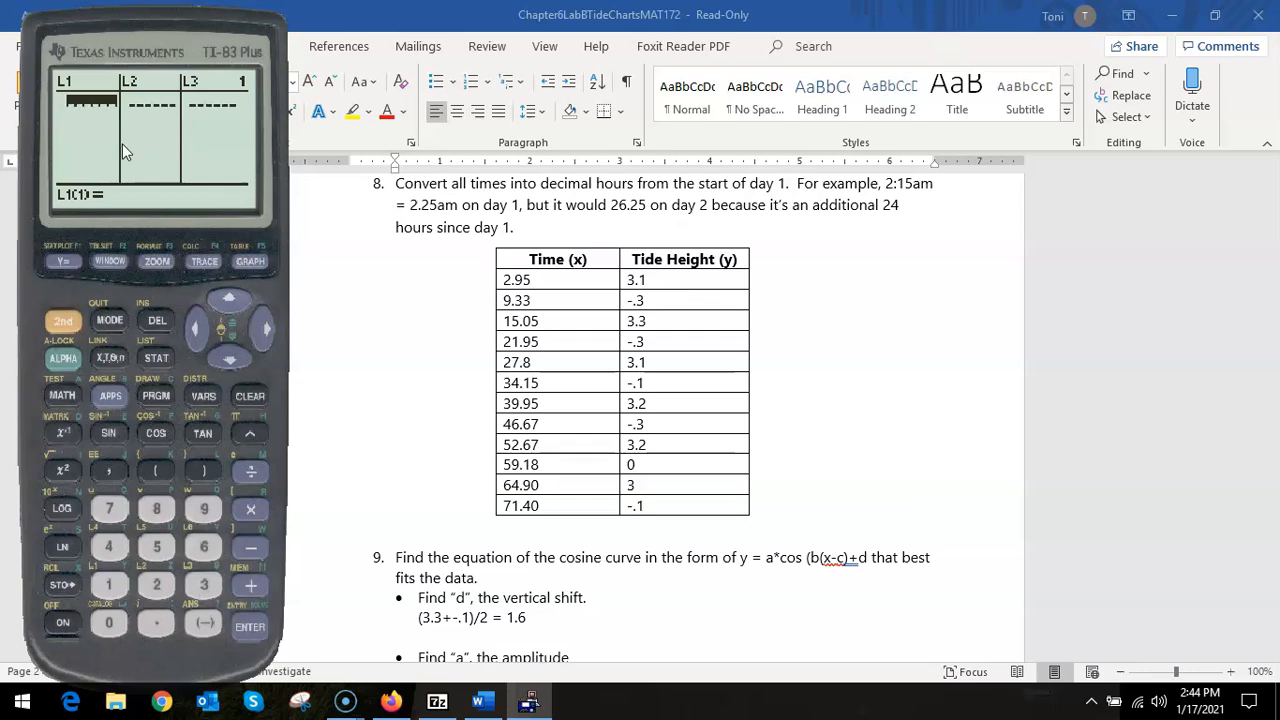
{"action": "type", "text": "2.95"}
{"action": "key", "text": "Return"}
{"action": "type", "text": "9.33"}
{"action": "key", "text": "Return"}
{"action": "type", "text": "15.05"}
{"action": "key", "text": "Return"}
{"action": "type", "text": "21.95"}
{"action": "key", "text": "Return"}
{"action": "type", "text": "27.8"}
{"action": "key", "text": "Return"}
{"action": "type", "text": "34.15 39.95 46.67 52.67 59.18 64.90 71.40"}
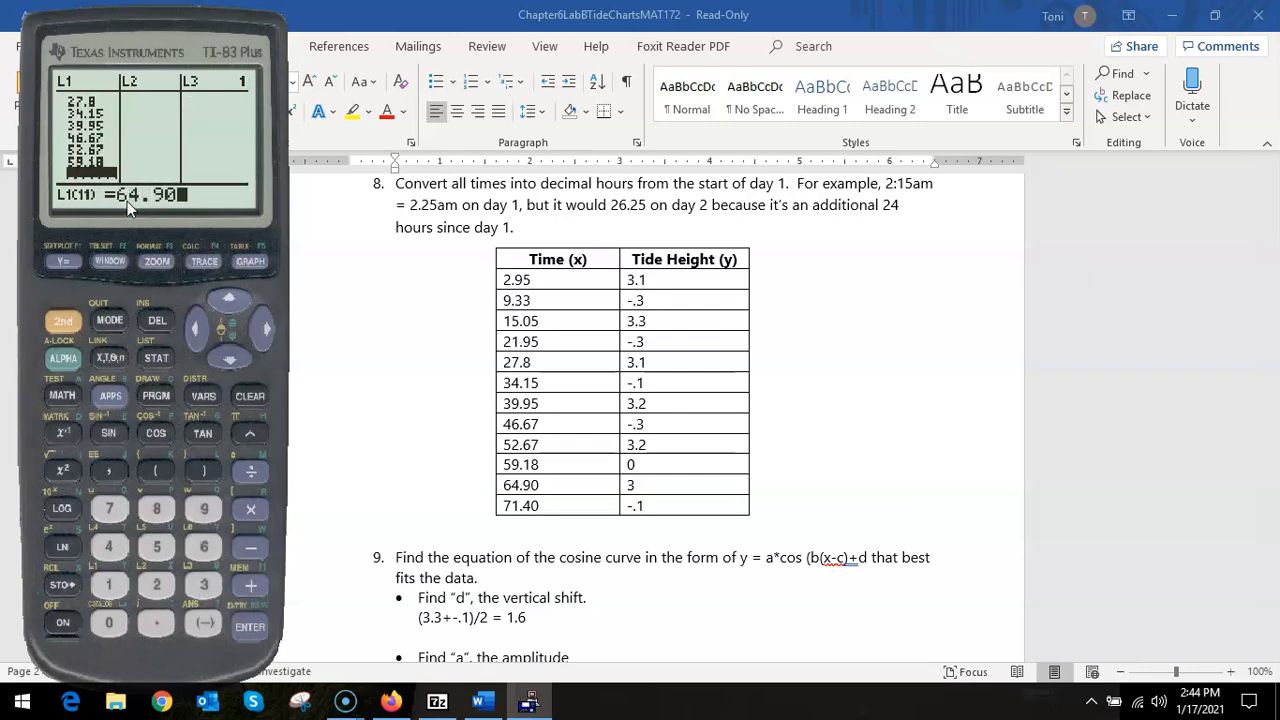
- Fill list L2 with the tide heights 3.1, -.3, 3.3, -.3, 3.1, -.1, 3.2, -.3, 3.2, 0, 3 and -.1
{"action": "key", "text": "Right"}
{"action": "type", "text": "3"}
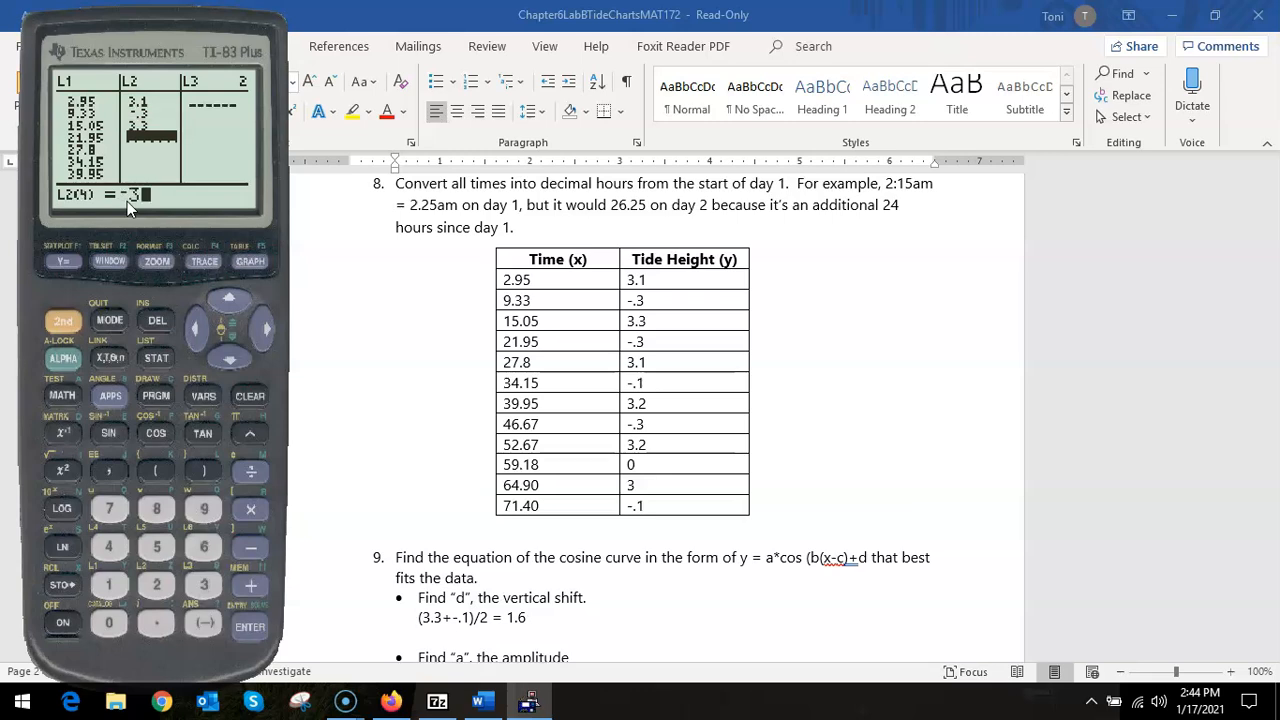
{"action": "type", "text": ".1 -.3 3.3 -.3 3.1 -.1 3.2 -.3 3.2 0 3 "}
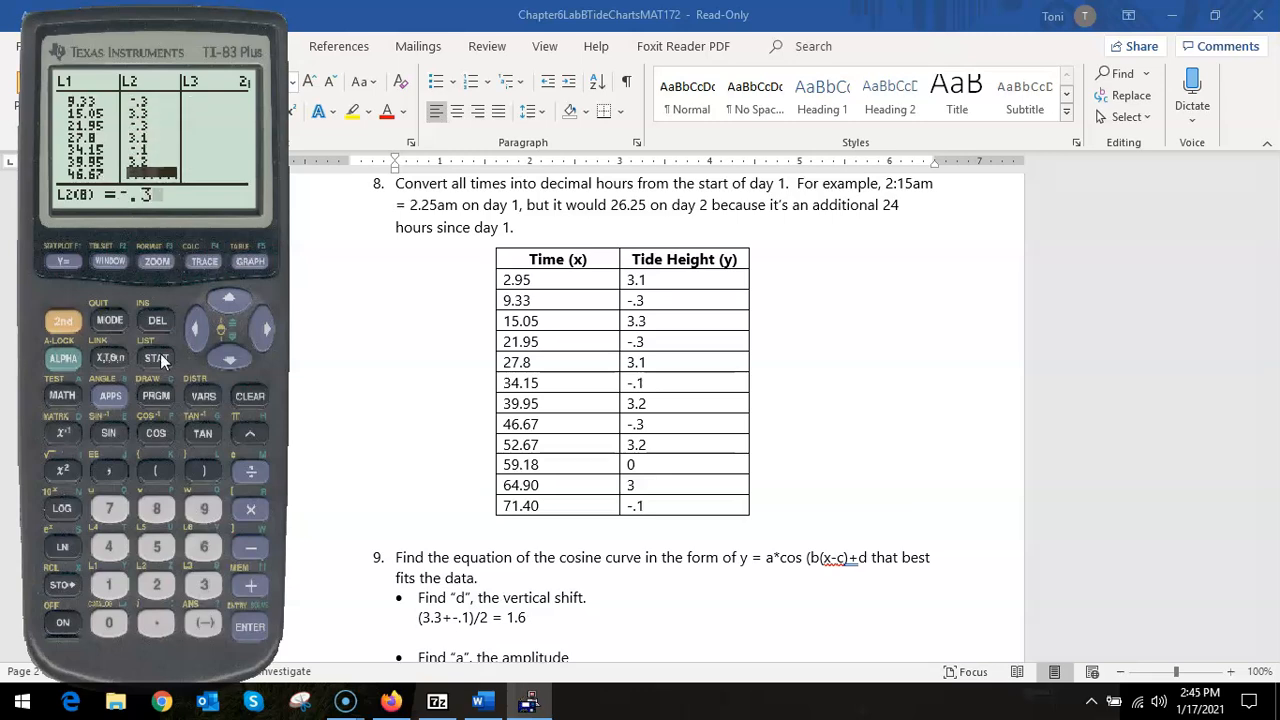
{"action": "type", "text": "-.1"}
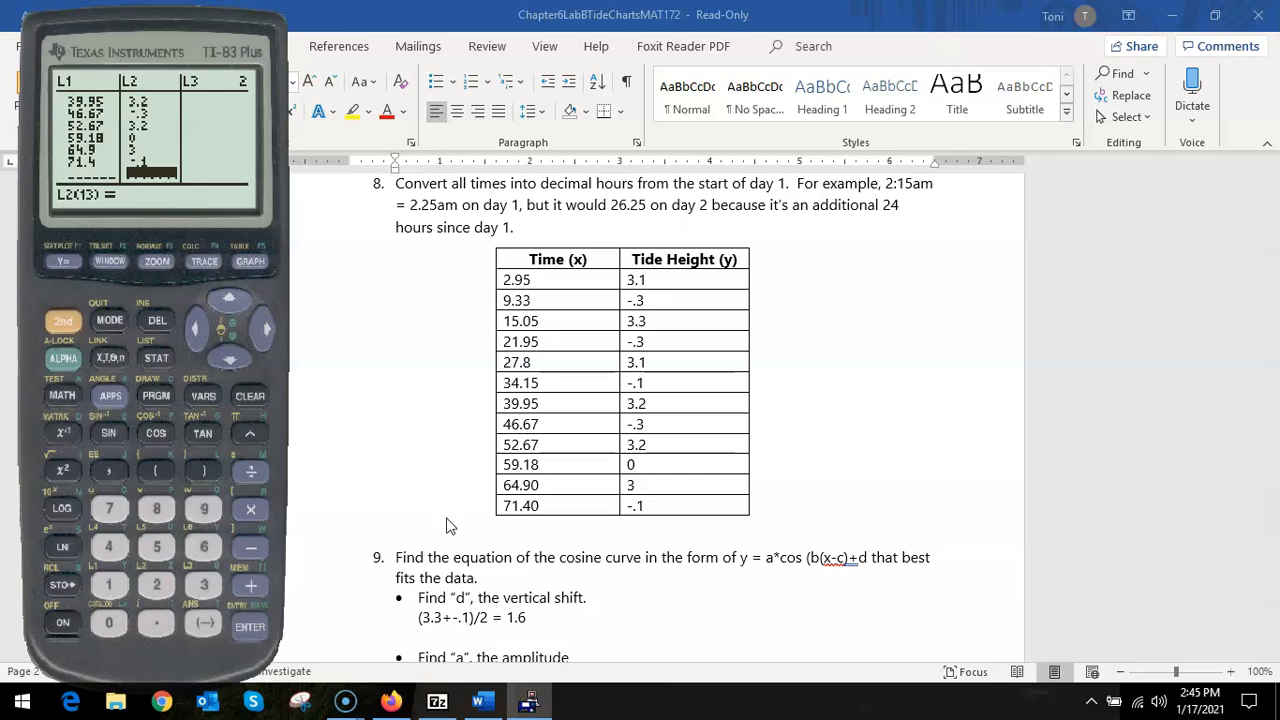
- Check the item 10 instructions in Word, return to the calculator, quit the list editor and clear the home screen entry
{"action": "left_click", "coordinate": [409, 345]}
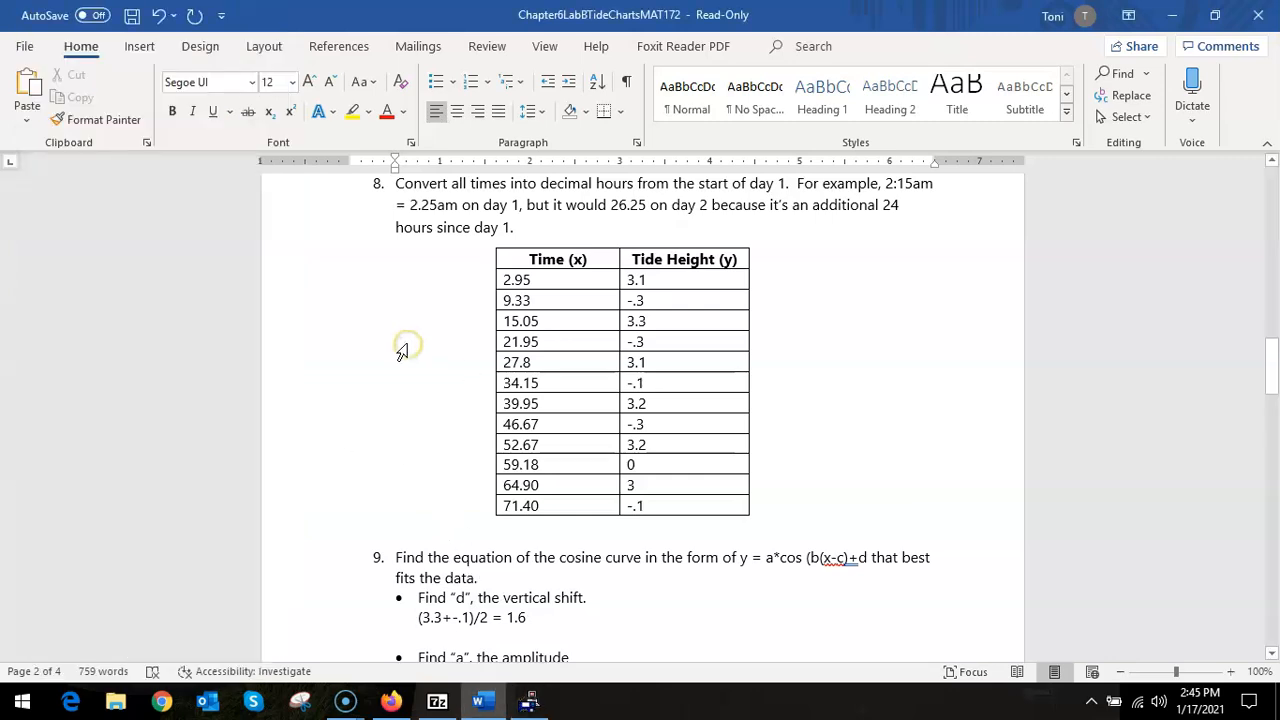
{"action": "scroll", "coordinate": [408, 343], "scroll_direction": "down", "scroll_amount": 5}
{"action": "scroll", "coordinate": [408, 343], "scroll_direction": "down", "scroll_amount": 8}
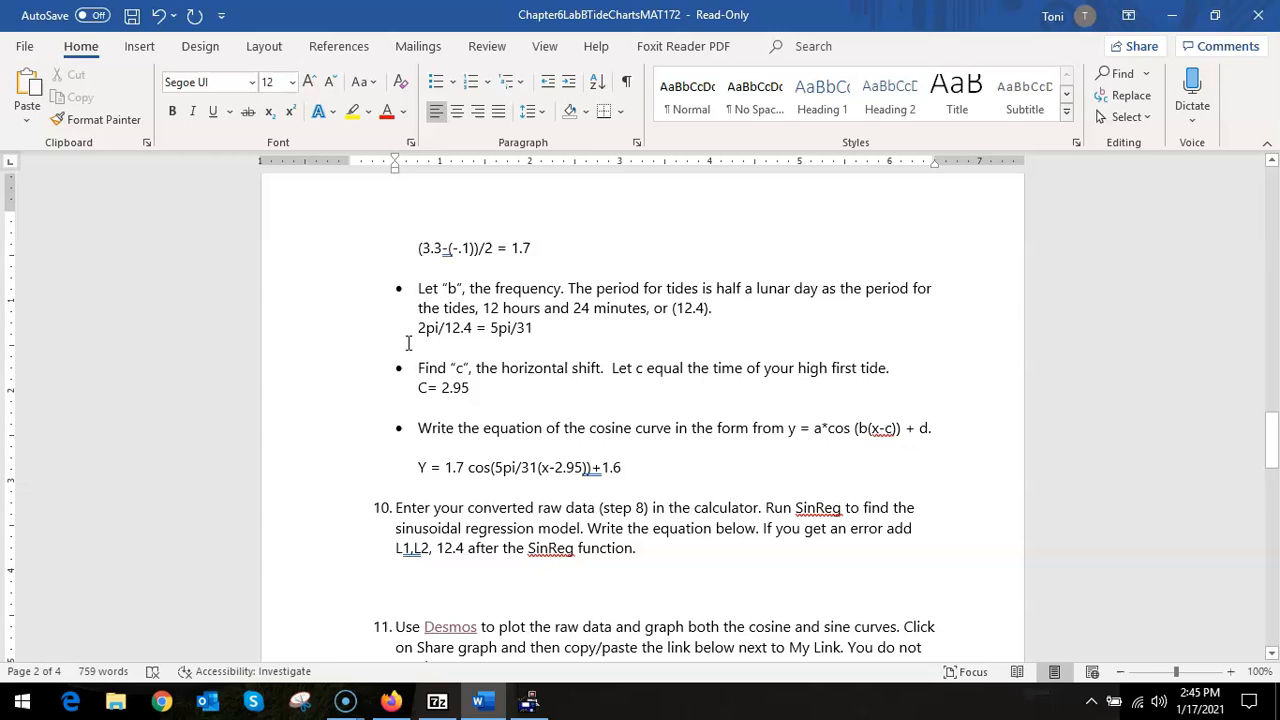
{"action": "left_click", "coordinate": [530, 702]}
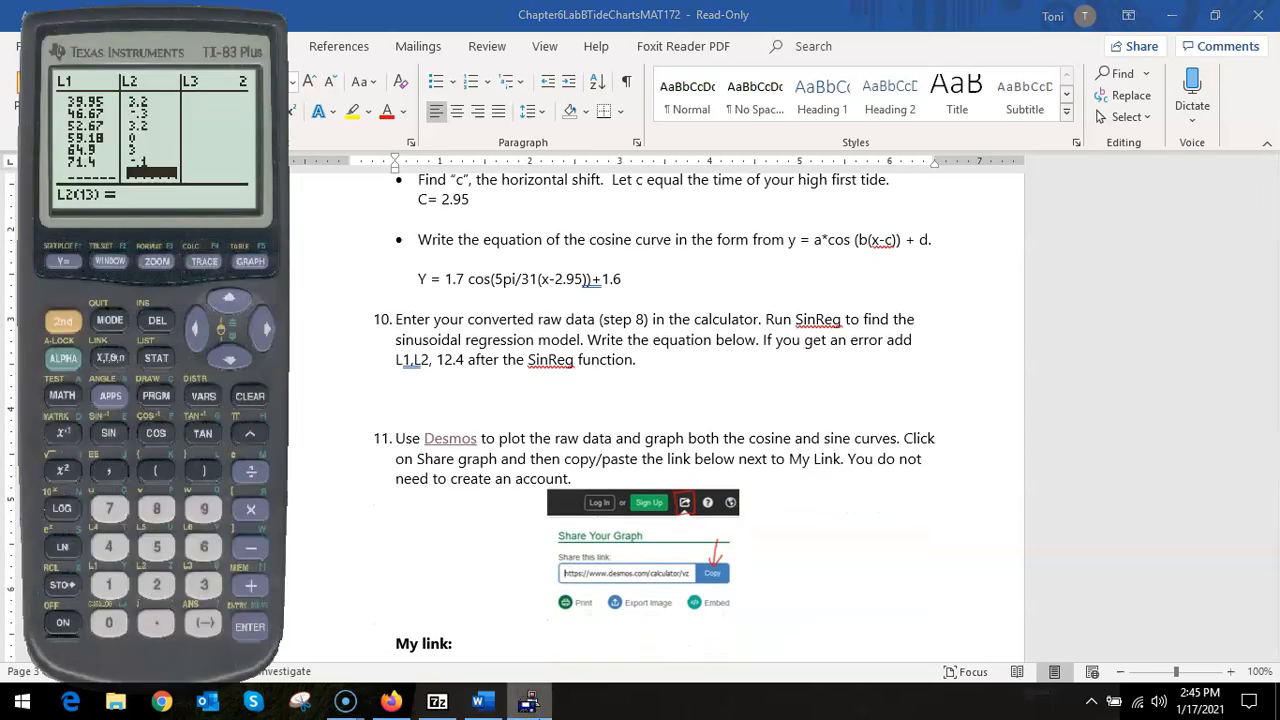
{"action": "left_click", "coordinate": [58, 325]}
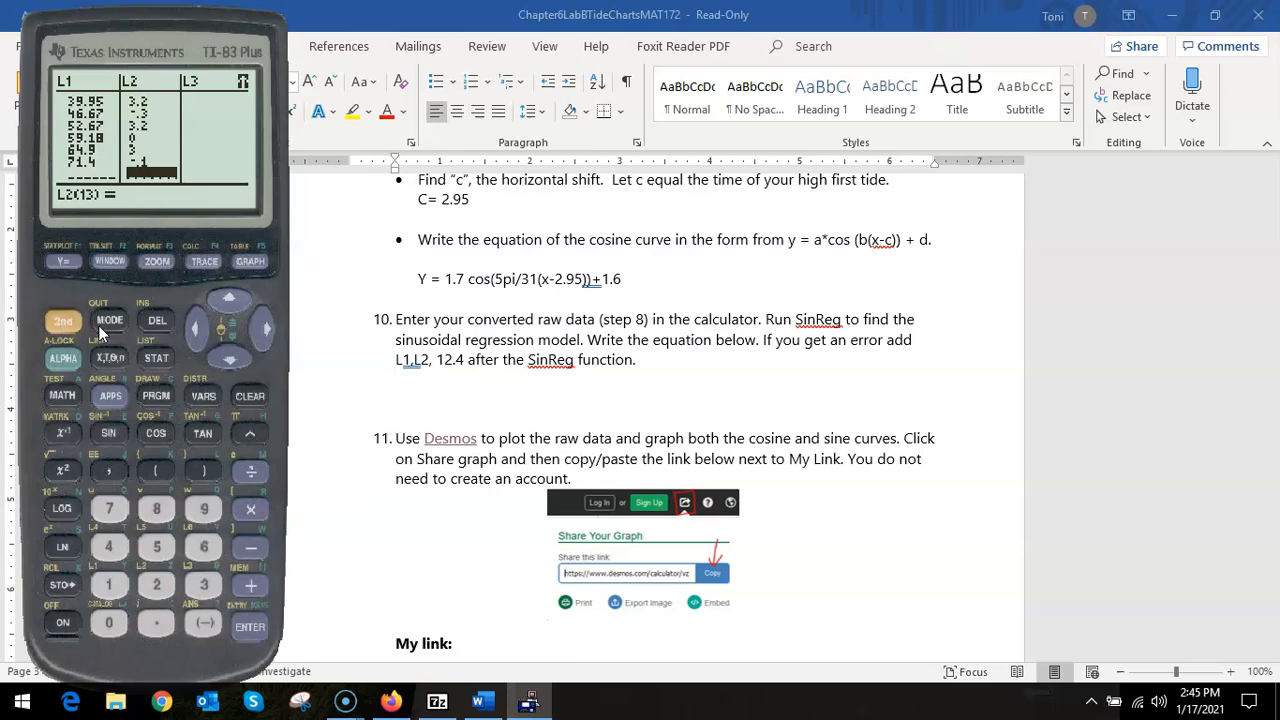
{"action": "left_click", "coordinate": [100, 322]}
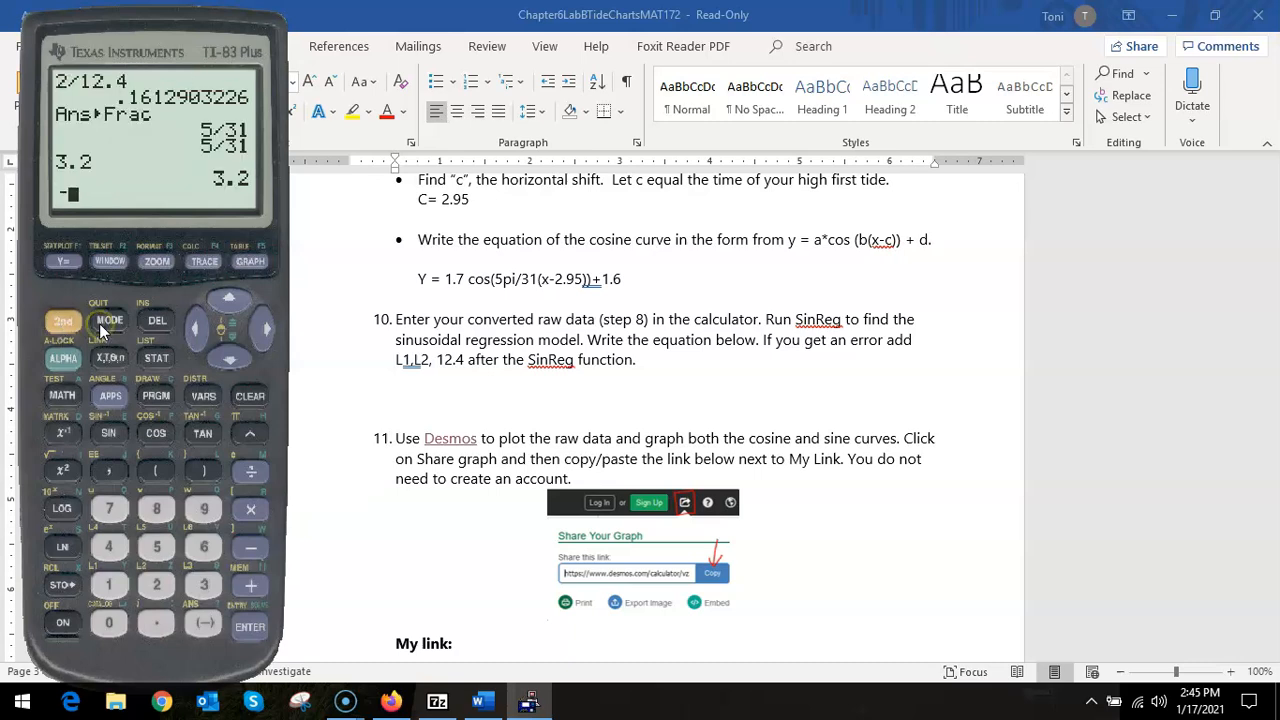
{"action": "left_click", "coordinate": [245, 398]}
- Try to run the SinReg regression without arguments and go back to the SinReg command for editing
{"action": "left_click", "coordinate": [150, 360]}
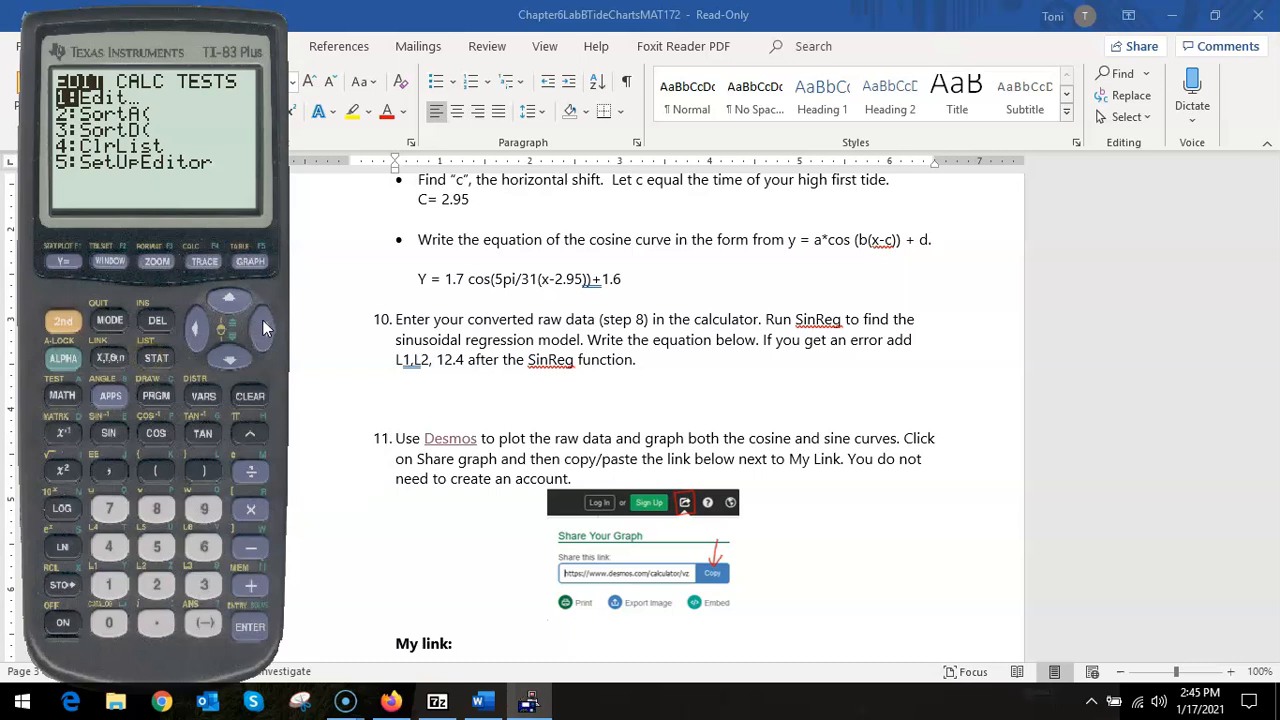
{"action": "left_click", "coordinate": [263, 322]}
{"action": "left_click", "coordinate": [233, 359]}
{"action": "left_click", "coordinate": [233, 359]}
{"action": "left_click", "coordinate": [233, 359]}
{"action": "left_click", "coordinate": [233, 359]}
{"action": "left_click", "coordinate": [233, 359]}
{"action": "left_click", "coordinate": [233, 359]}
{"action": "left_click", "coordinate": [233, 359]}
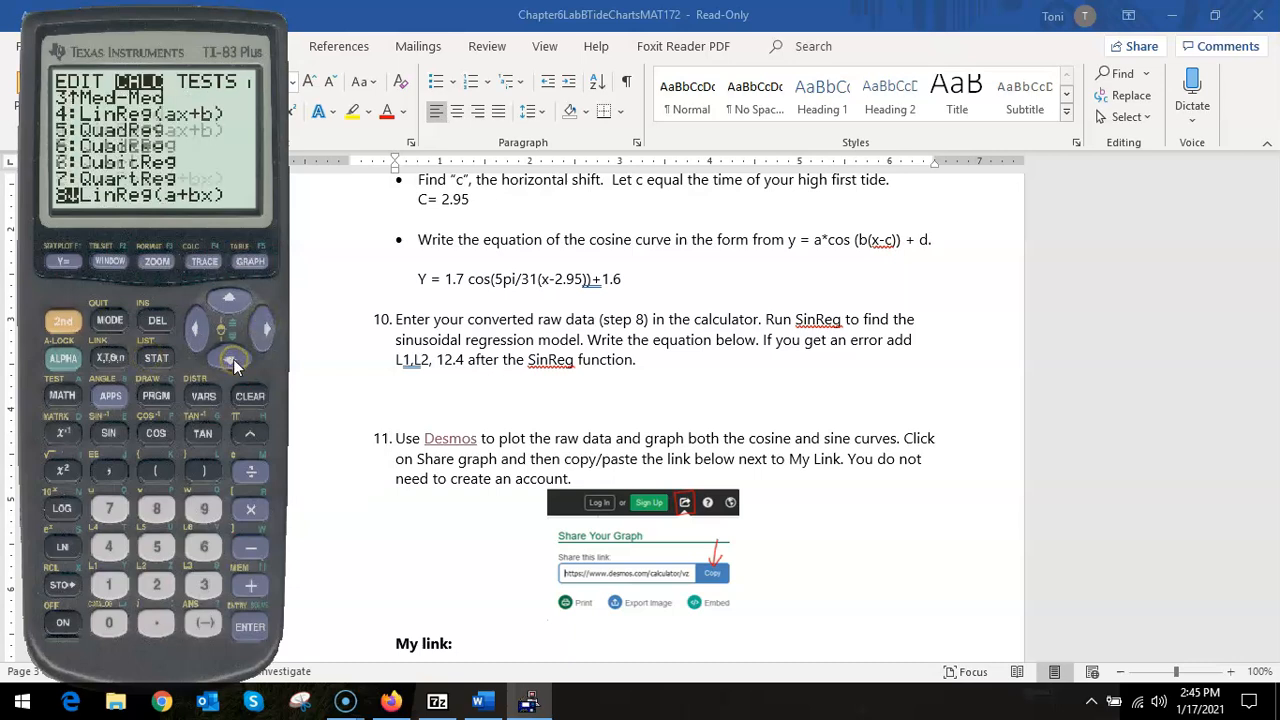
{"action": "left_click", "coordinate": [233, 359]}
{"action": "left_click", "coordinate": [233, 359]}
{"action": "left_click", "coordinate": [233, 359]}
{"action": "left_click", "coordinate": [233, 359]}
{"action": "left_click", "coordinate": [233, 359]}
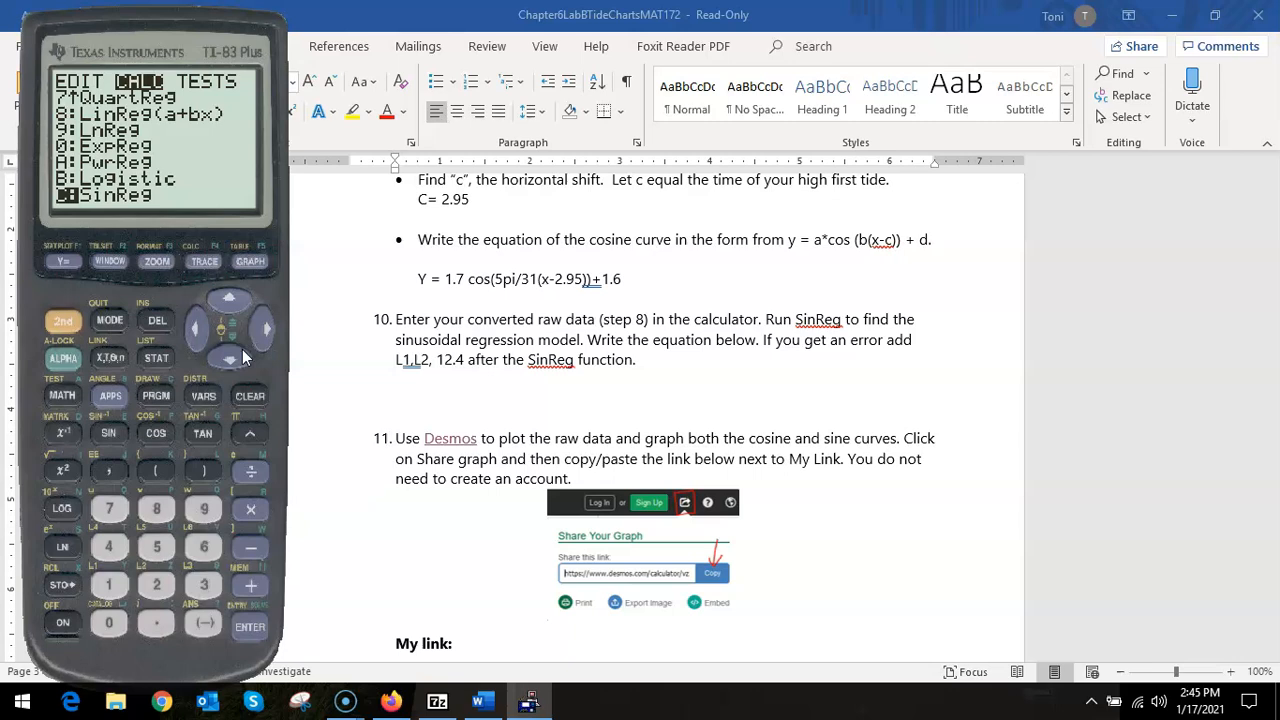
{"action": "left_click", "coordinate": [247, 628]}
{"action": "left_click", "coordinate": [246, 631]}
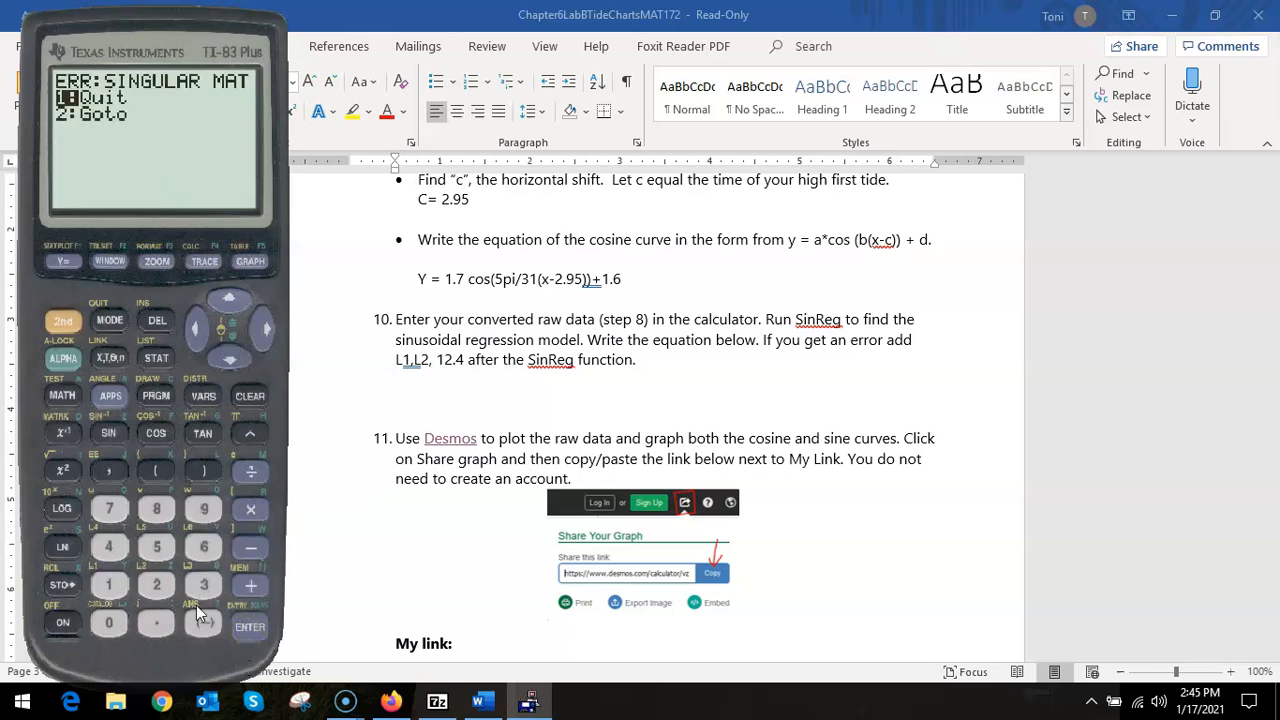
{"action": "left_click", "coordinate": [149, 582]}
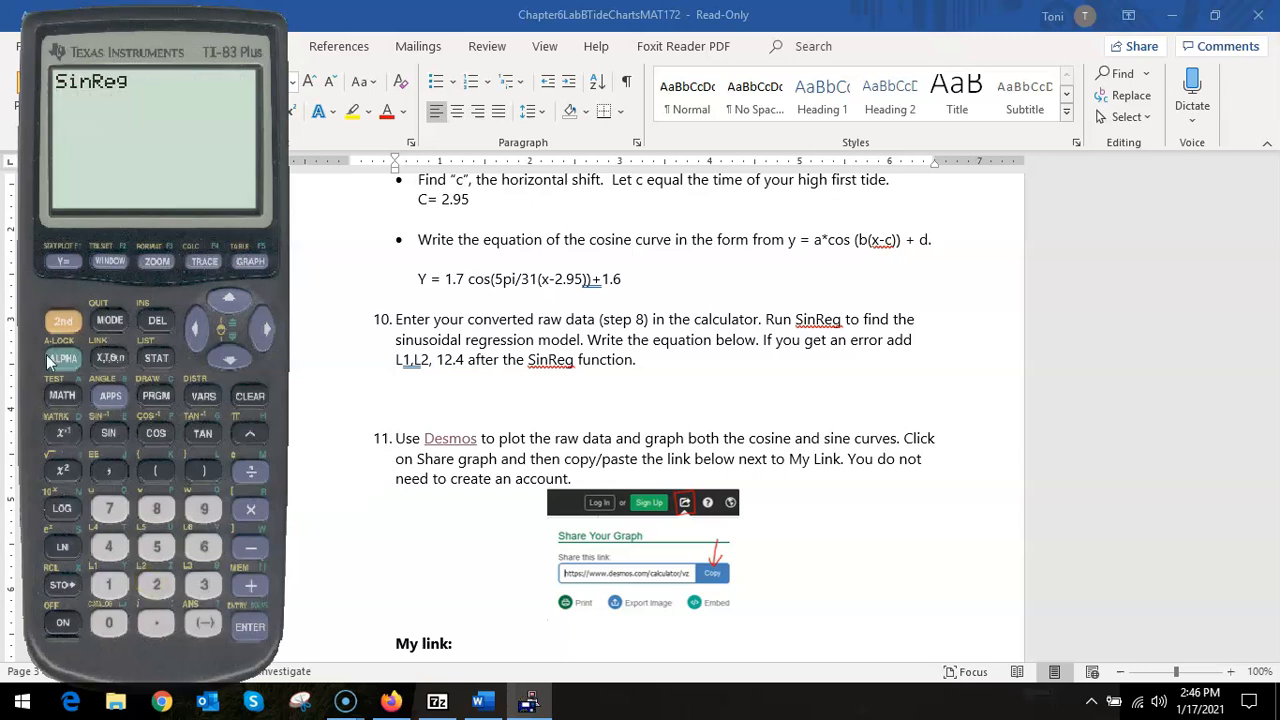
- Run the sinusoidal regression as SinReg L1,L2,12.4 on the calculator
{"action": "left_click", "coordinate": [105, 594]}
{"action": "left_click", "coordinate": [117, 472]}
{"action": "left_click", "coordinate": [64, 323]}
{"action": "left_click", "coordinate": [149, 585]}
{"action": "left_click", "coordinate": [110, 470]}
{"action": "left_click", "coordinate": [110, 585]}
{"action": "left_click", "coordinate": [156, 585]}
{"action": "left_click", "coordinate": [156, 622]}
{"action": "left_click", "coordinate": [110, 547]}
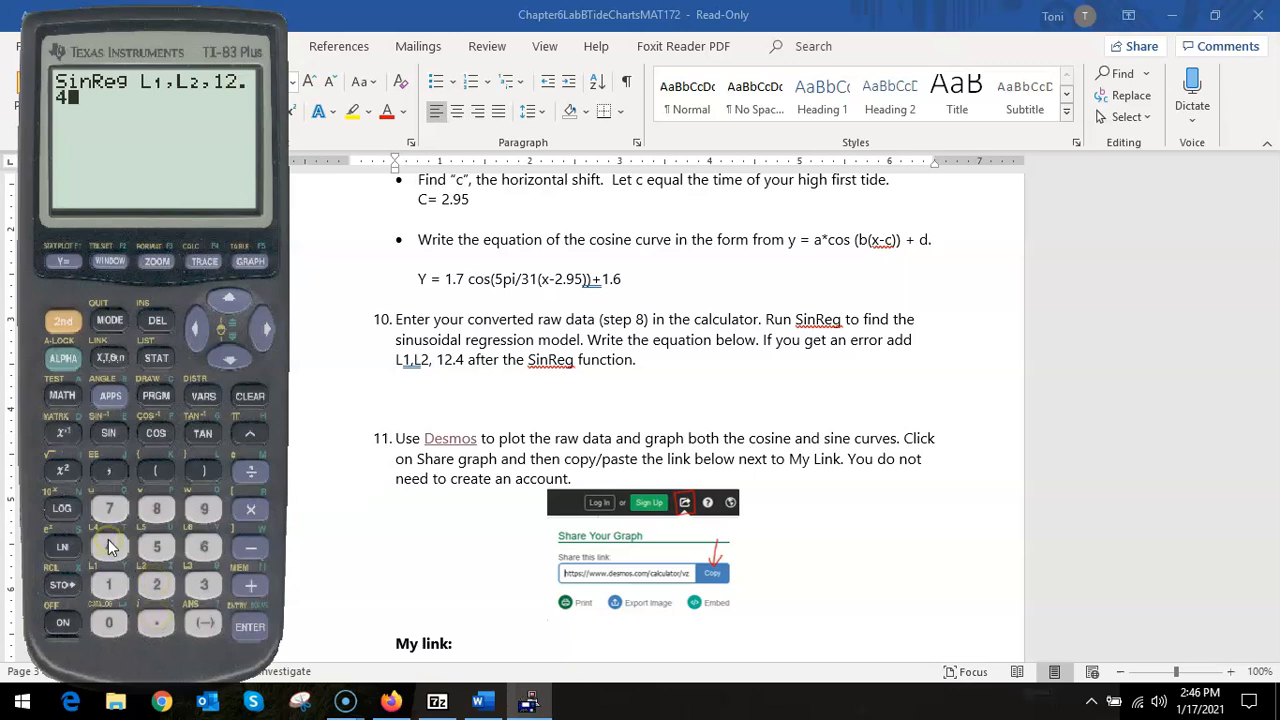
{"action": "left_click", "coordinate": [256, 630]}
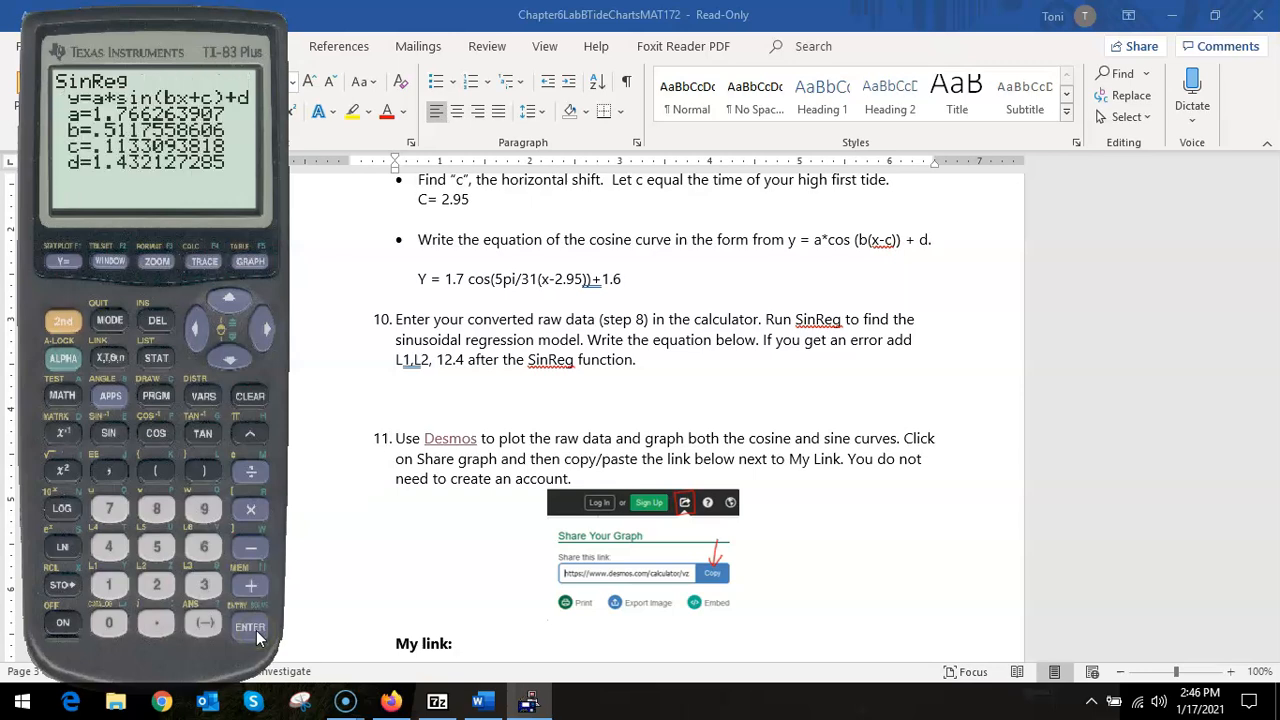
- Write the regression equation y = 1.77 sin (.51x+.11)+1.43 under item 10 in the Word document, keeping the calculator results in view
{"action": "left_click", "coordinate": [1054, 432]}
{"action": "scroll", "coordinate": [1054, 432], "scroll_direction": "down", "scroll_amount": 2}
{"action": "scroll", "coordinate": [1054, 432], "scroll_direction": "up", "scroll_amount": 1}
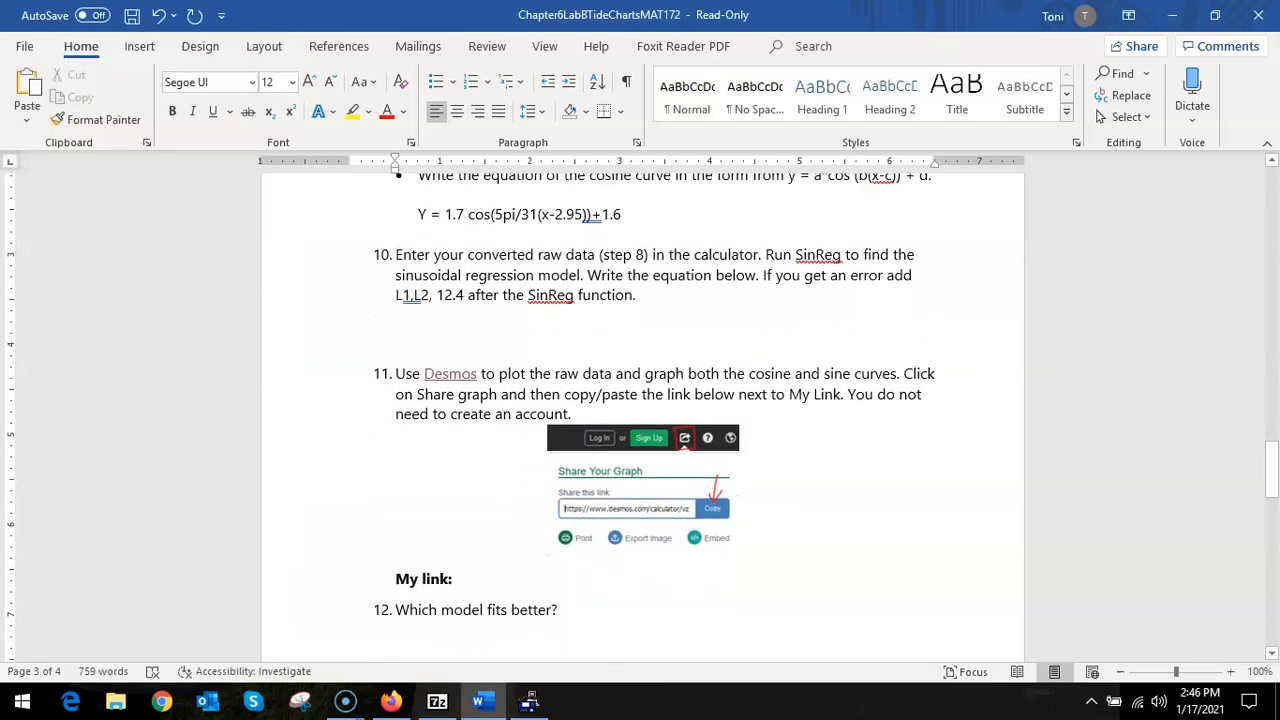
{"action": "left_click", "coordinate": [1214, 15]}
{"action": "left_click_drag", "start_coordinate": [691, 29], "coordinate": [904, 61]}
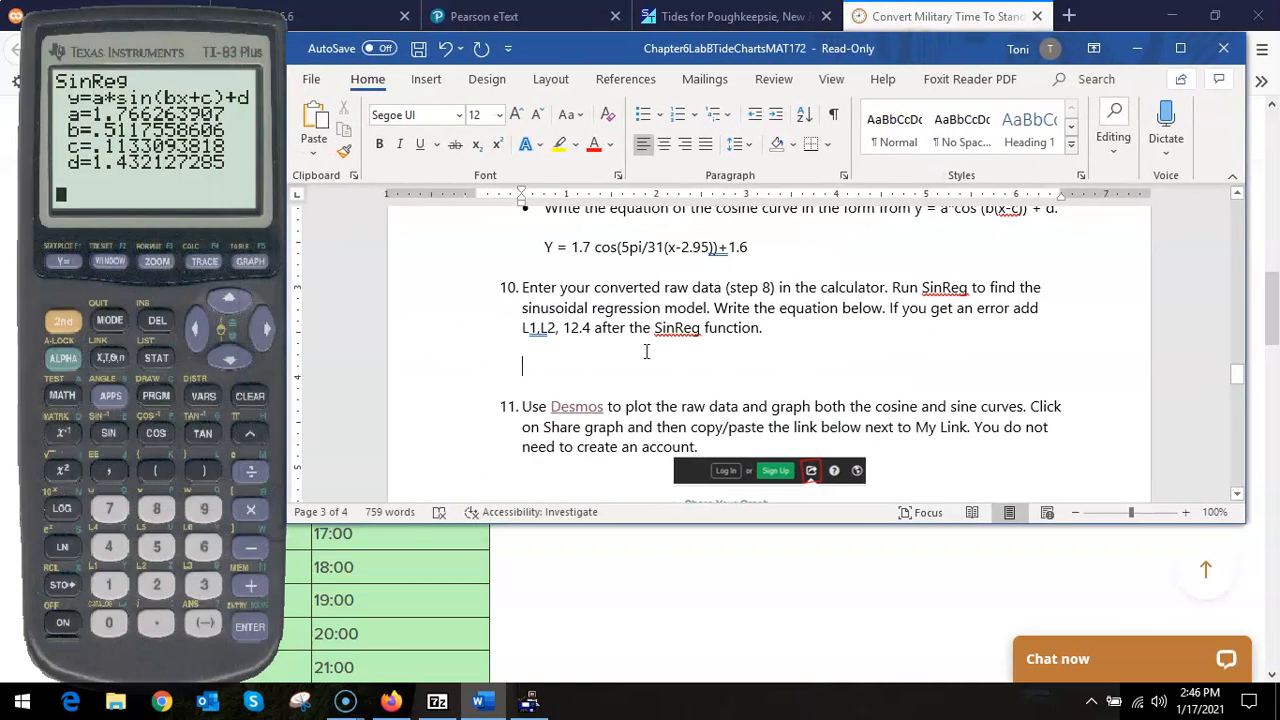
{"action": "type", "text": "y = 1.77"}
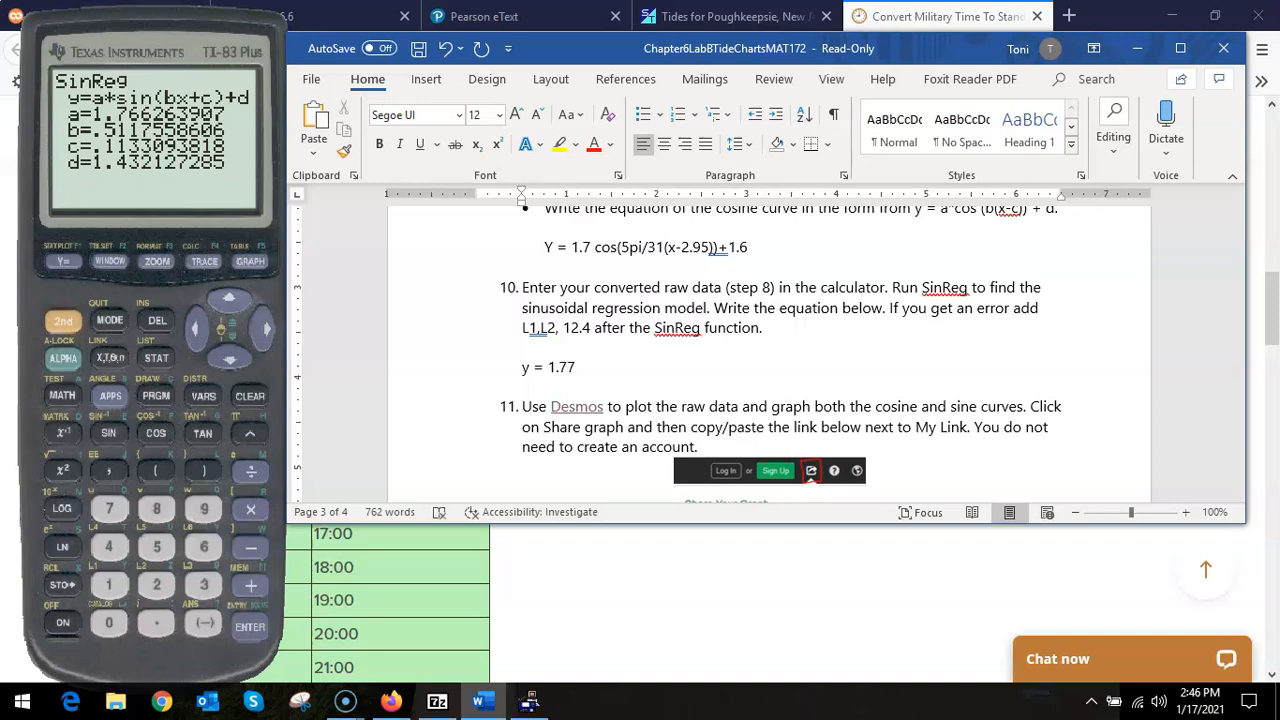
{"action": "type", "text": " sin ("}
{"action": "type", "text": ".51x+.11)+1.43"}
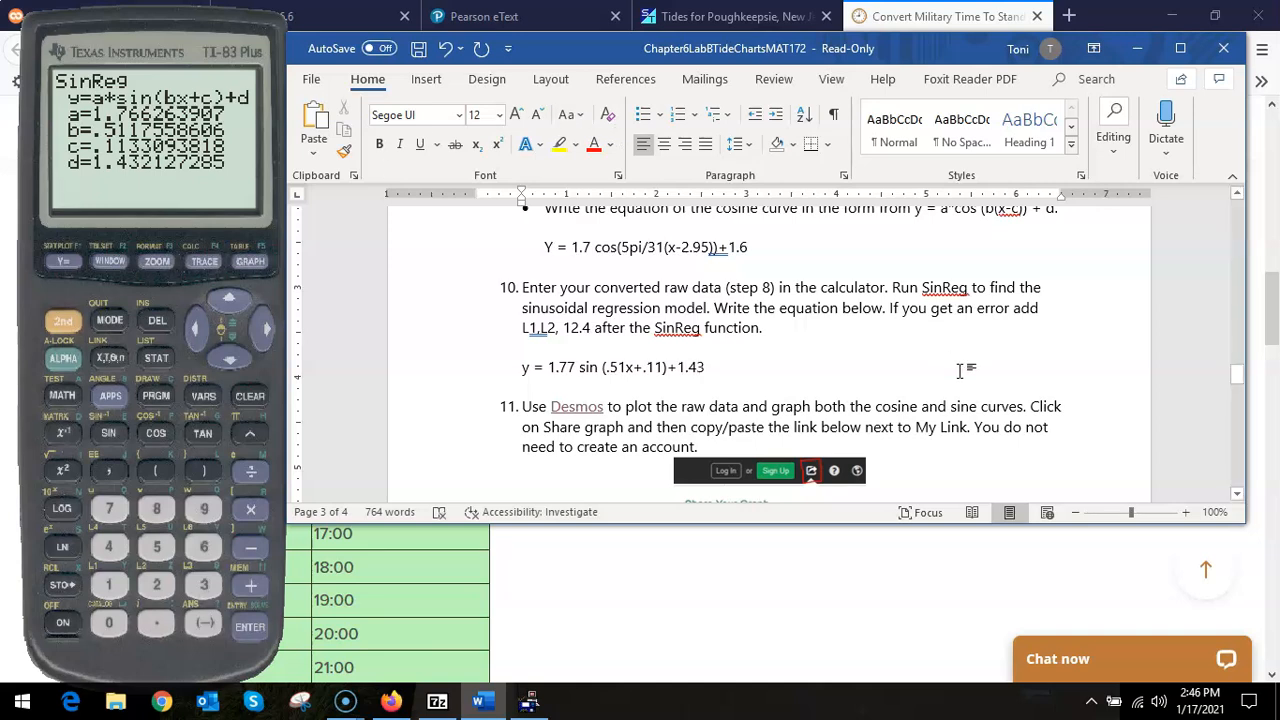
- Open the Desmos link from item 11 and delete the existing table and the exponential expression from the graph
{"action": "left_click", "coordinate": [1180, 48]}
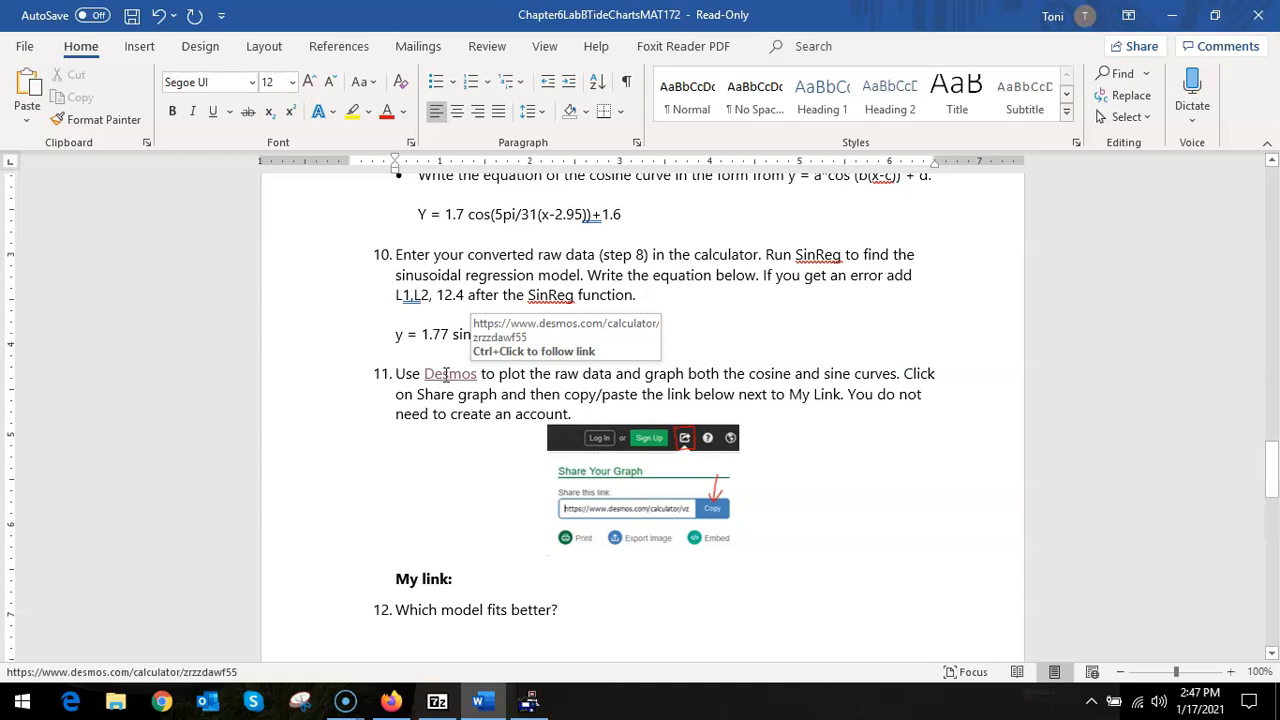
{"action": "left_click", "coordinate": [446, 374], "text": "ctrl"}
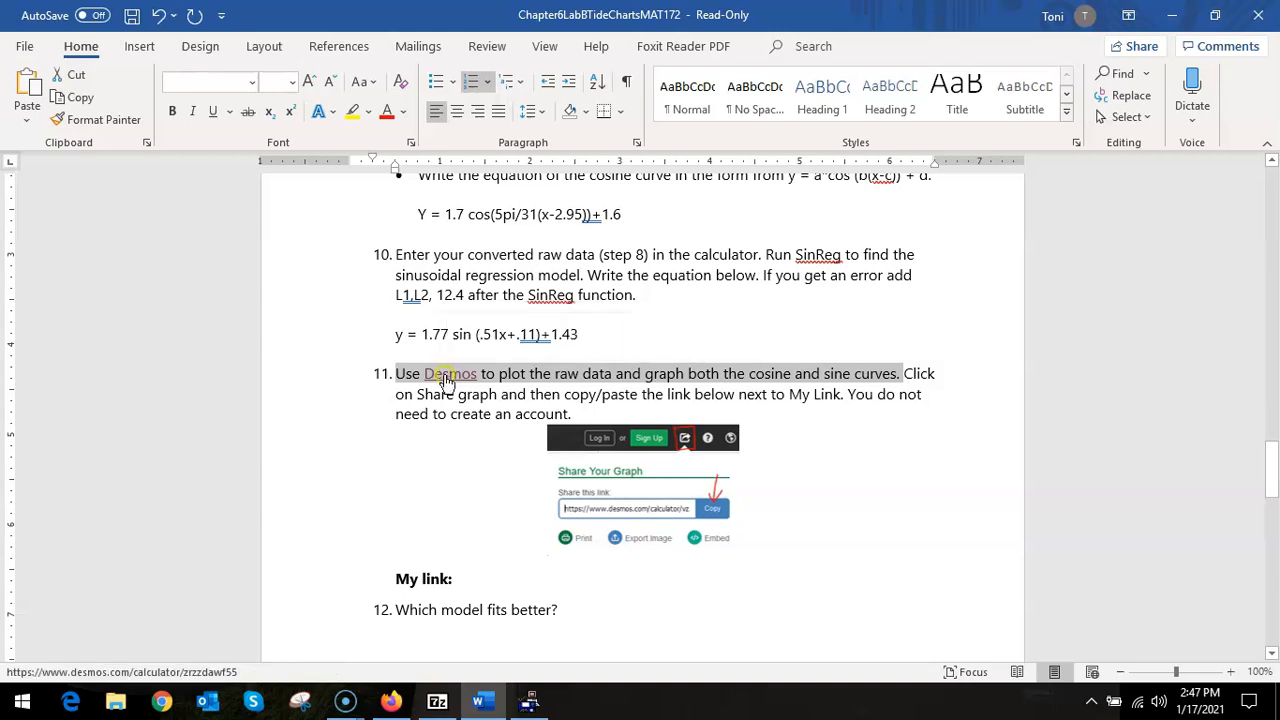
{"action": "left_click", "coordinate": [446, 376], "text": "ctrl"}
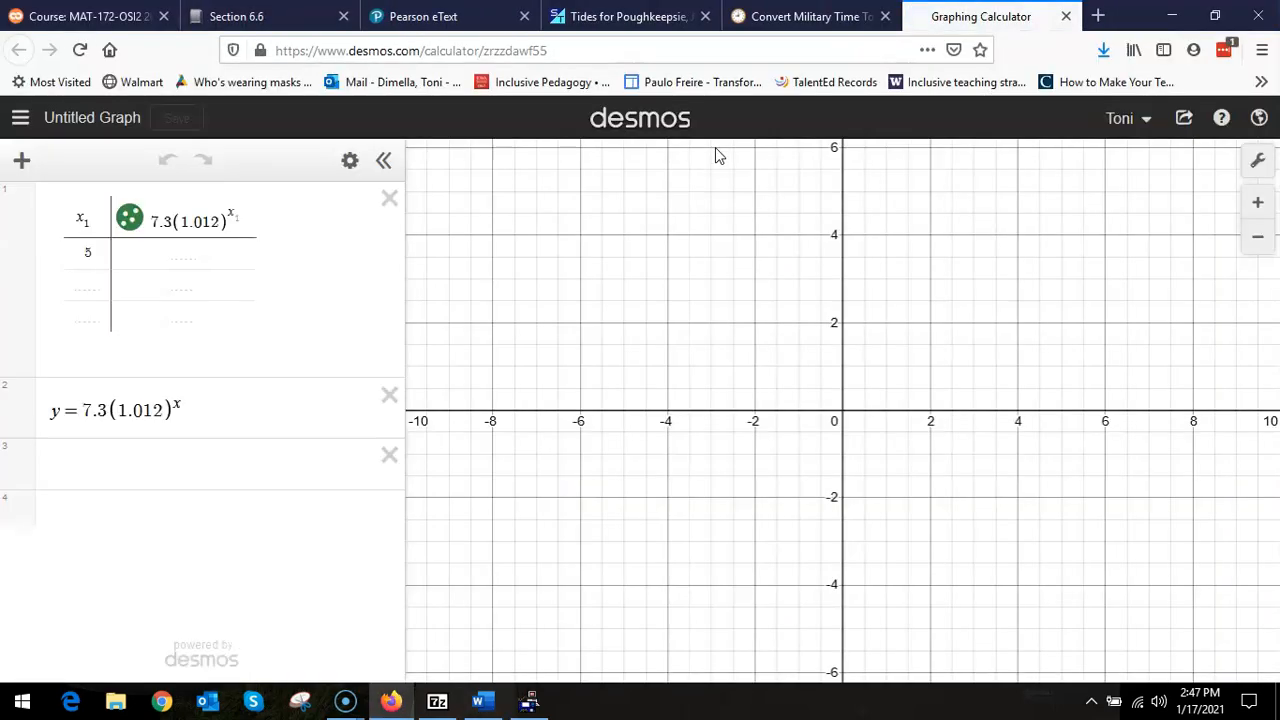
{"action": "left_click", "coordinate": [390, 199]}
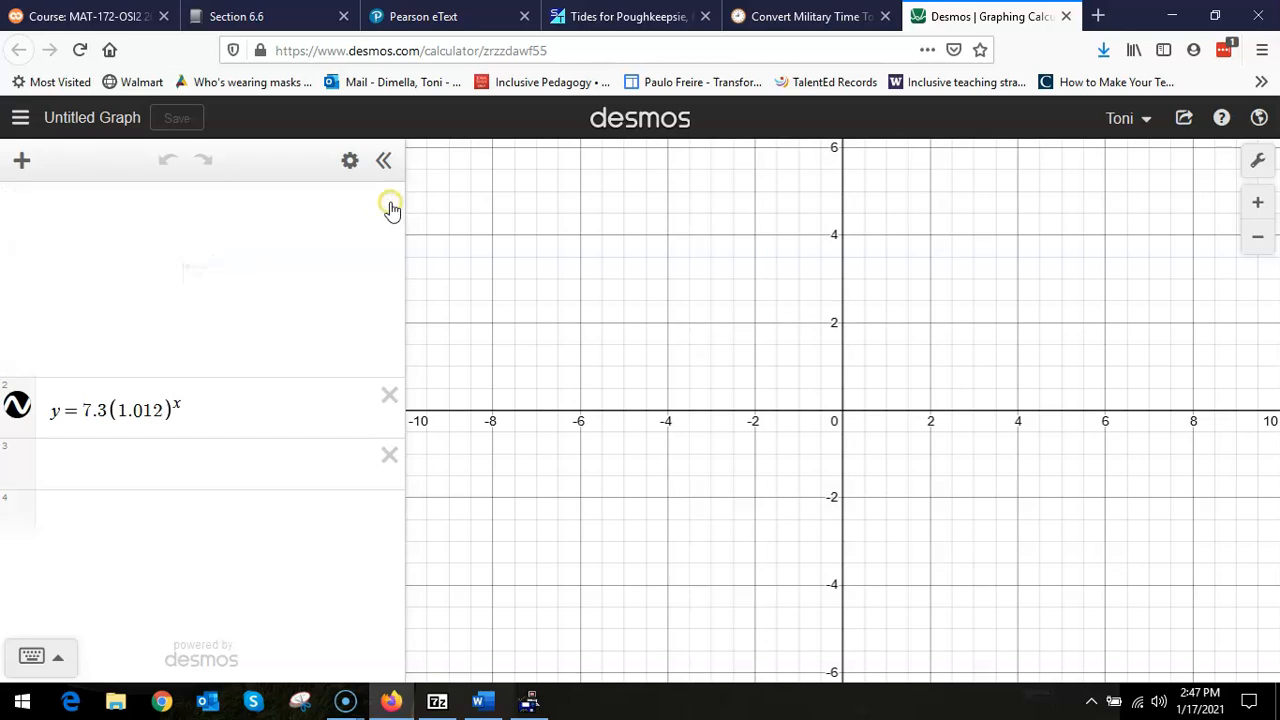
{"action": "left_click", "coordinate": [389, 200]}
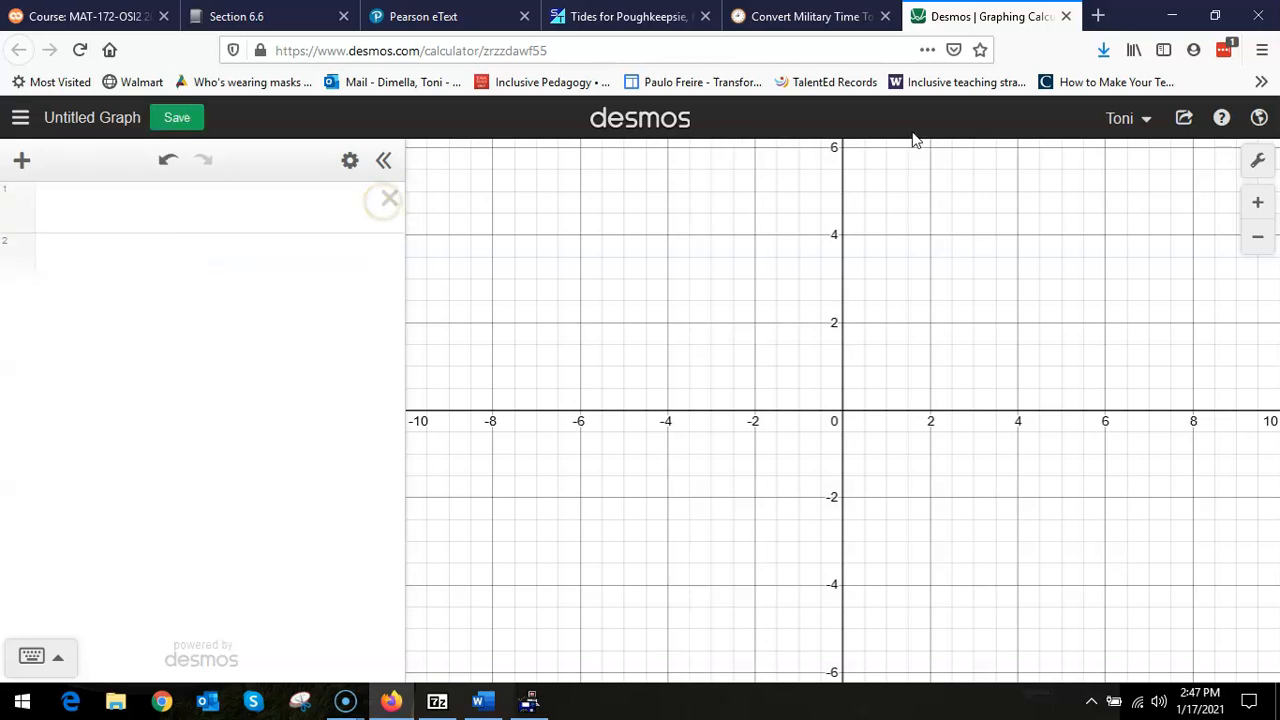
- Arrange the Word and Desmos windows side by side with the Time and Tide Height table in view
{"action": "left_click", "coordinate": [1214, 16]}
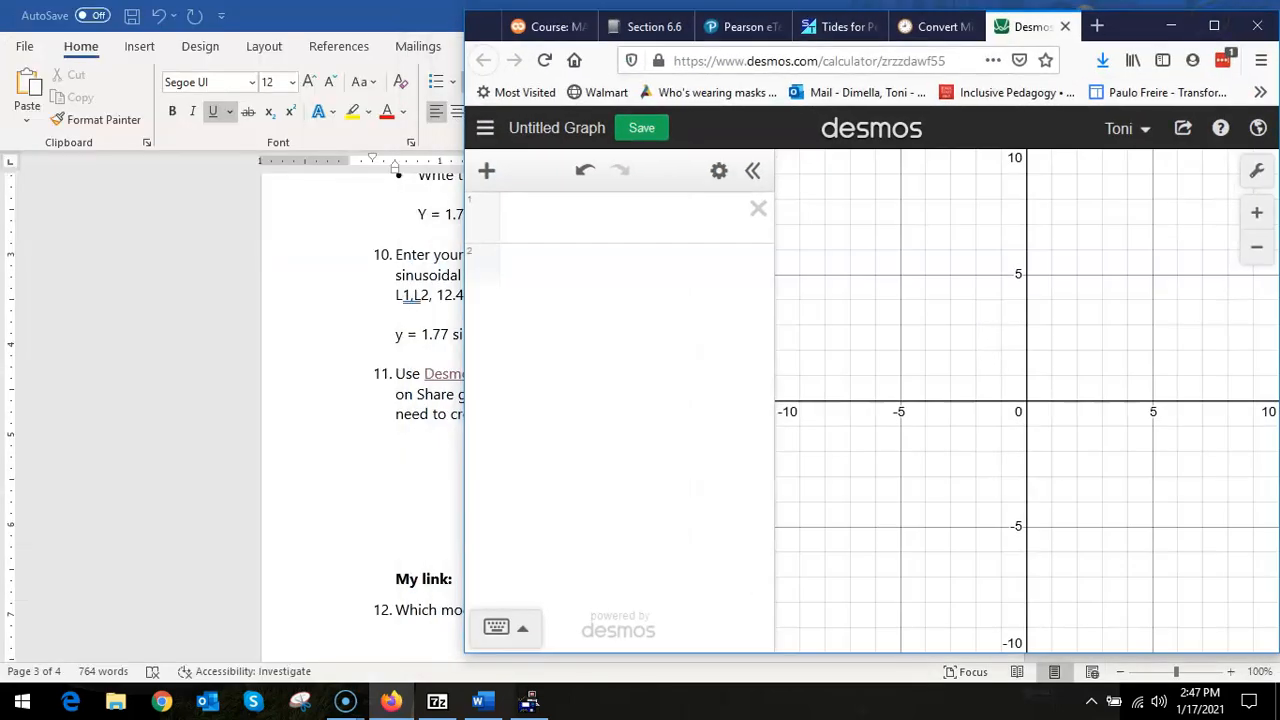
{"action": "left_click", "coordinate": [423, 14]}
{"action": "left_click", "coordinate": [1214, 16]}
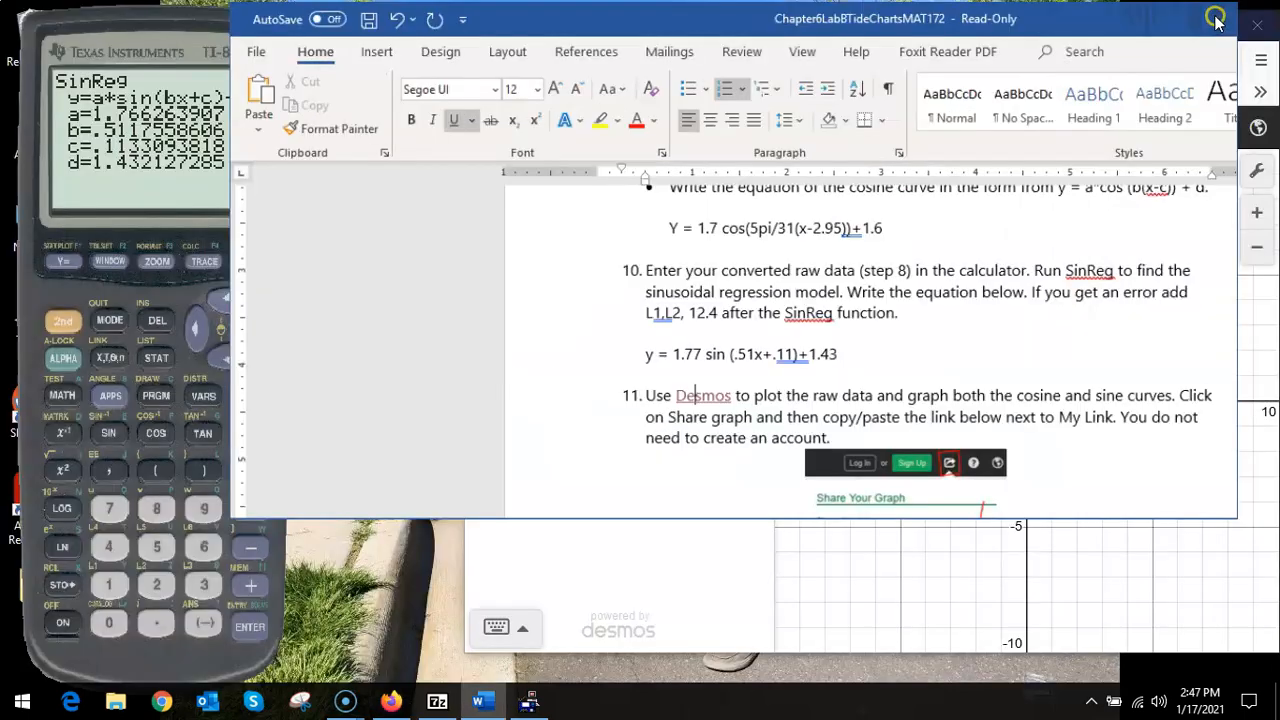
{"action": "left_click_drag", "start_coordinate": [945, 55], "coordinate": [596, 75]}
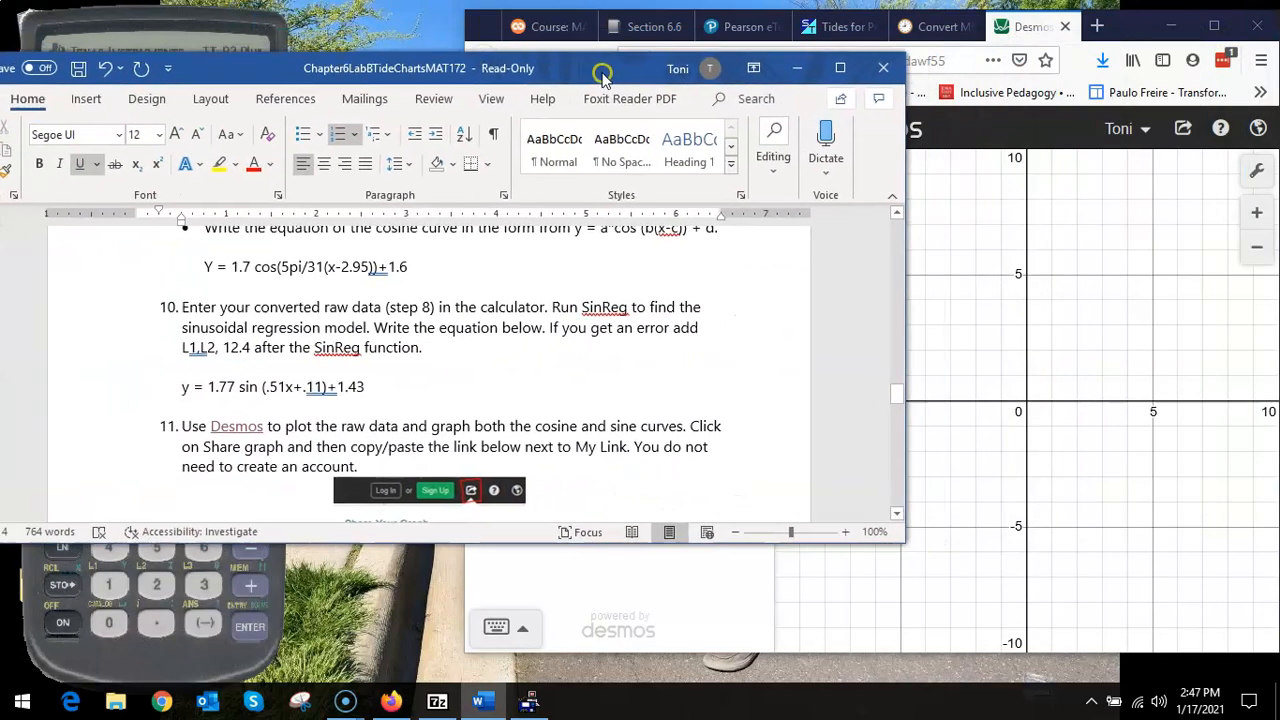
{"action": "scroll", "coordinate": [360, 375], "scroll_direction": "up", "scroll_amount": 2}
{"action": "scroll", "coordinate": [360, 375], "scroll_direction": "up", "scroll_amount": 10}
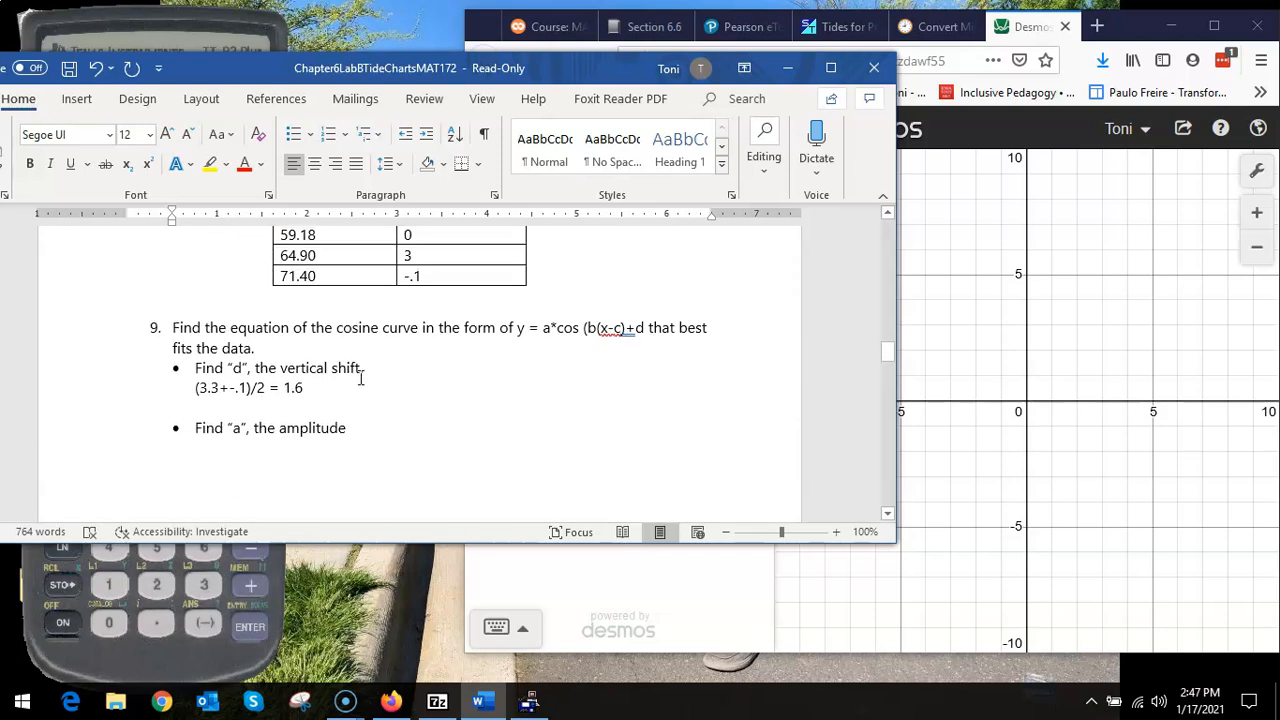
{"action": "left_click_drag", "start_coordinate": [457, 74], "coordinate": [313, 39]}
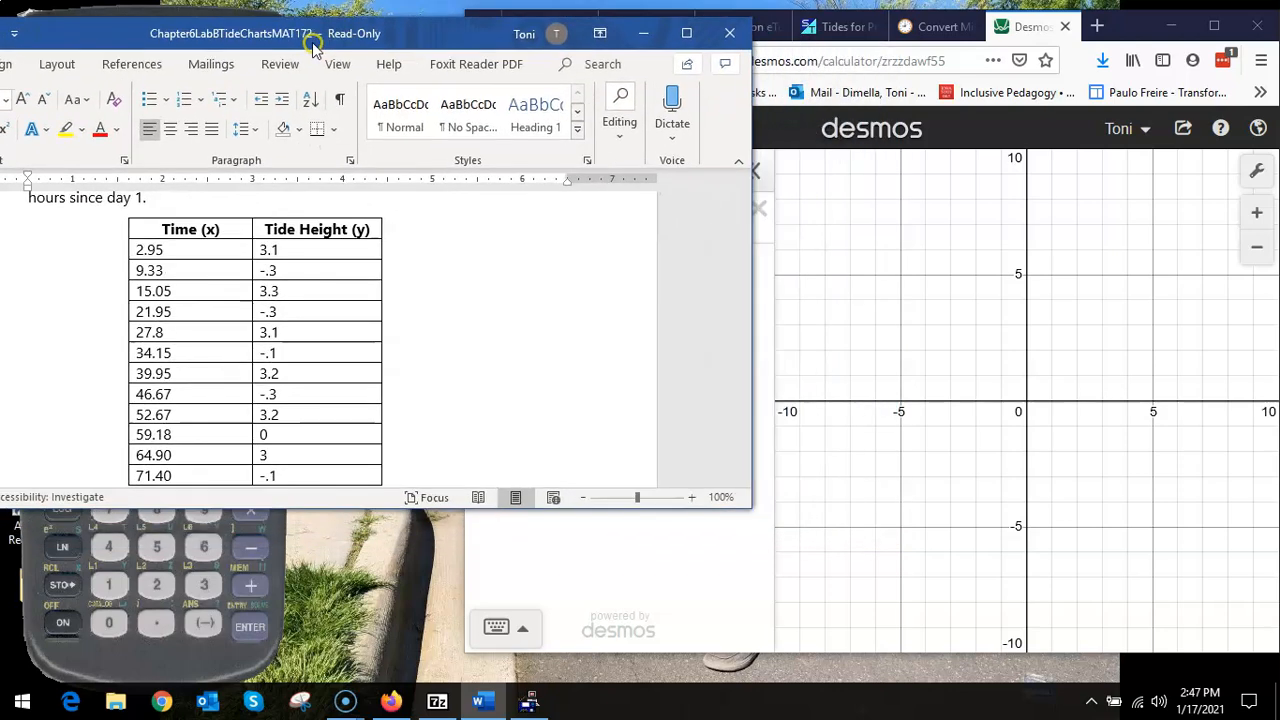
{"action": "left_click", "coordinate": [1140, 22]}
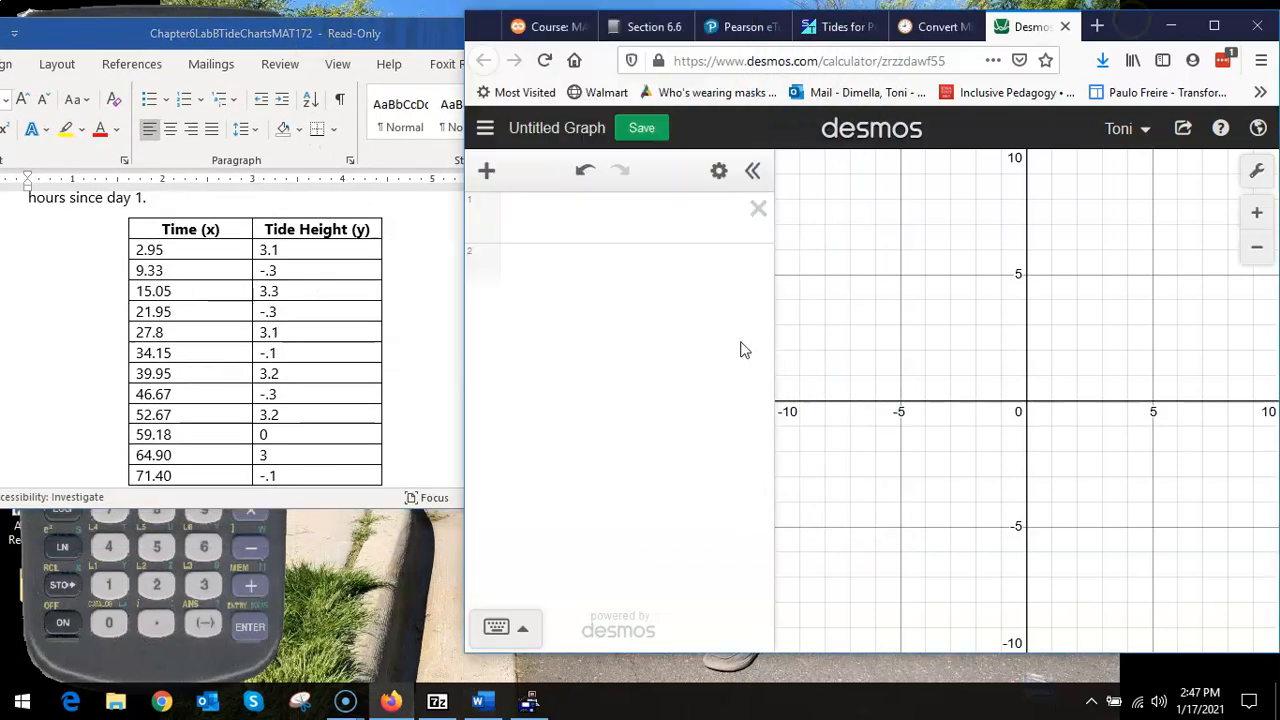
- Add a Desmos table and enter (2.95, 3.1), (9.33, -.3), (15.05, 3.3), (21.95, -.3) and (27.8, 3.1)
{"action": "left_click", "coordinate": [487, 172]}
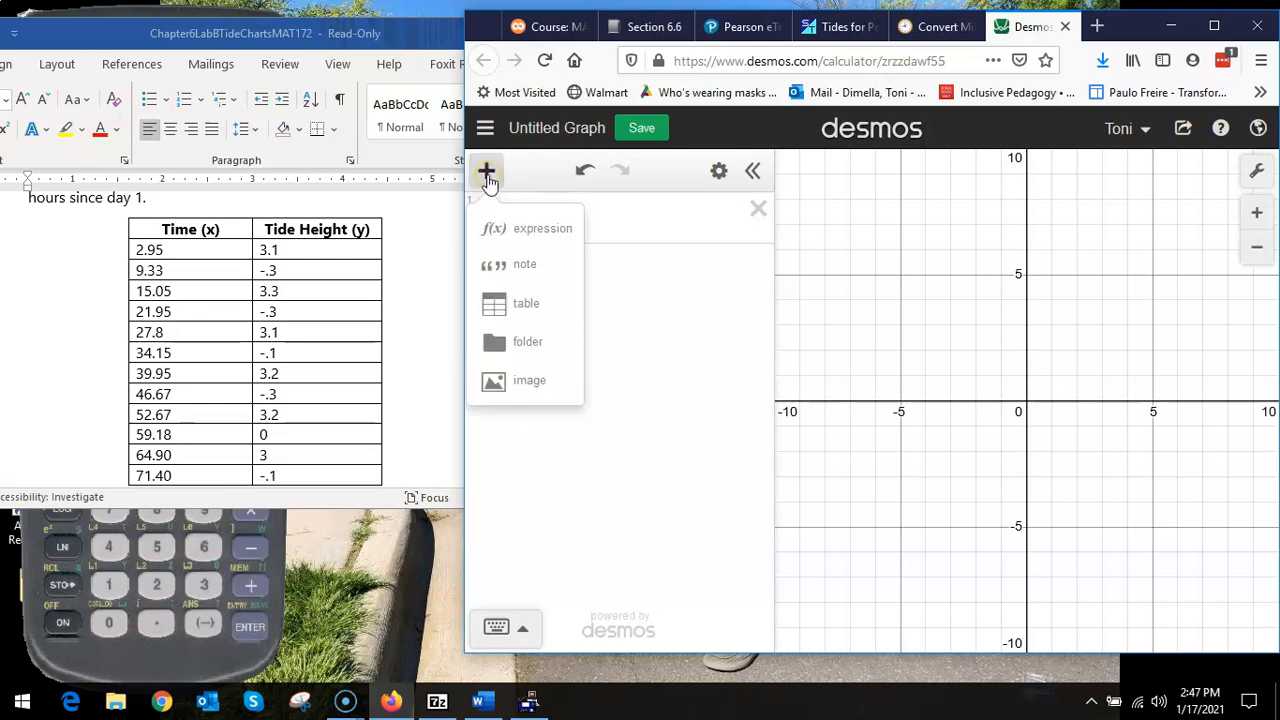
{"action": "left_click", "coordinate": [510, 313]}
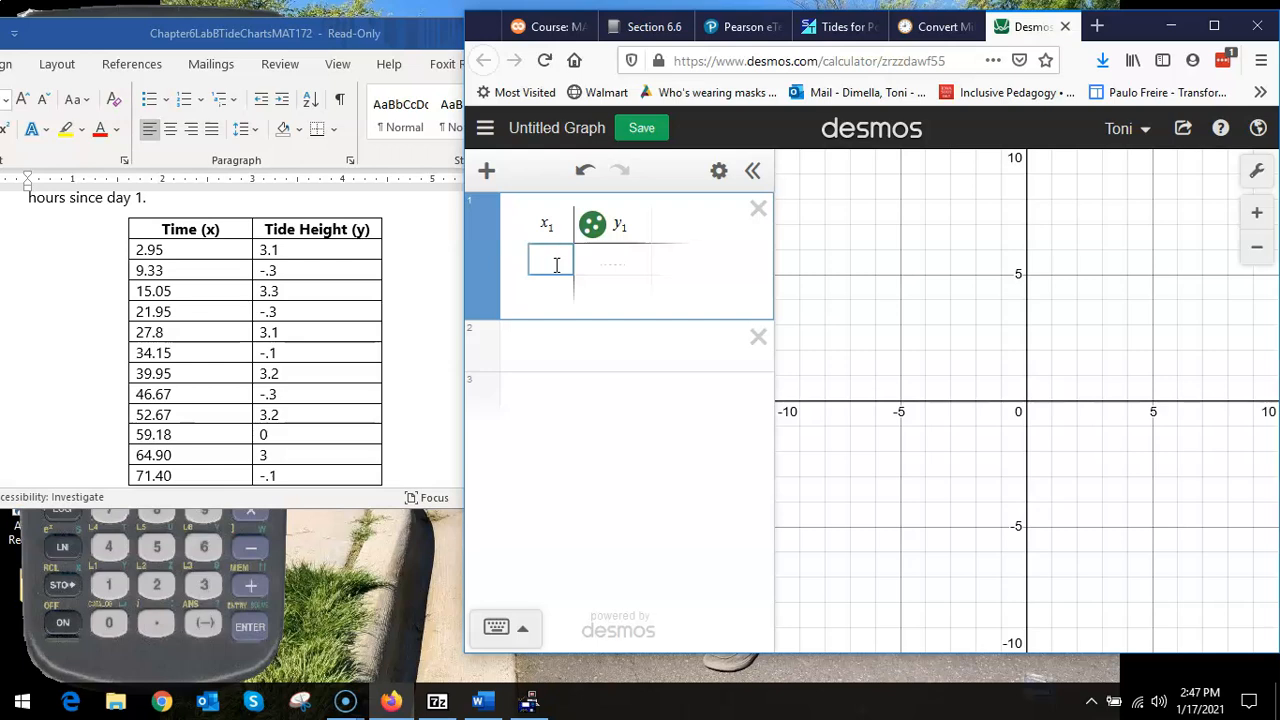
{"action": "type", "text": "2.95"}
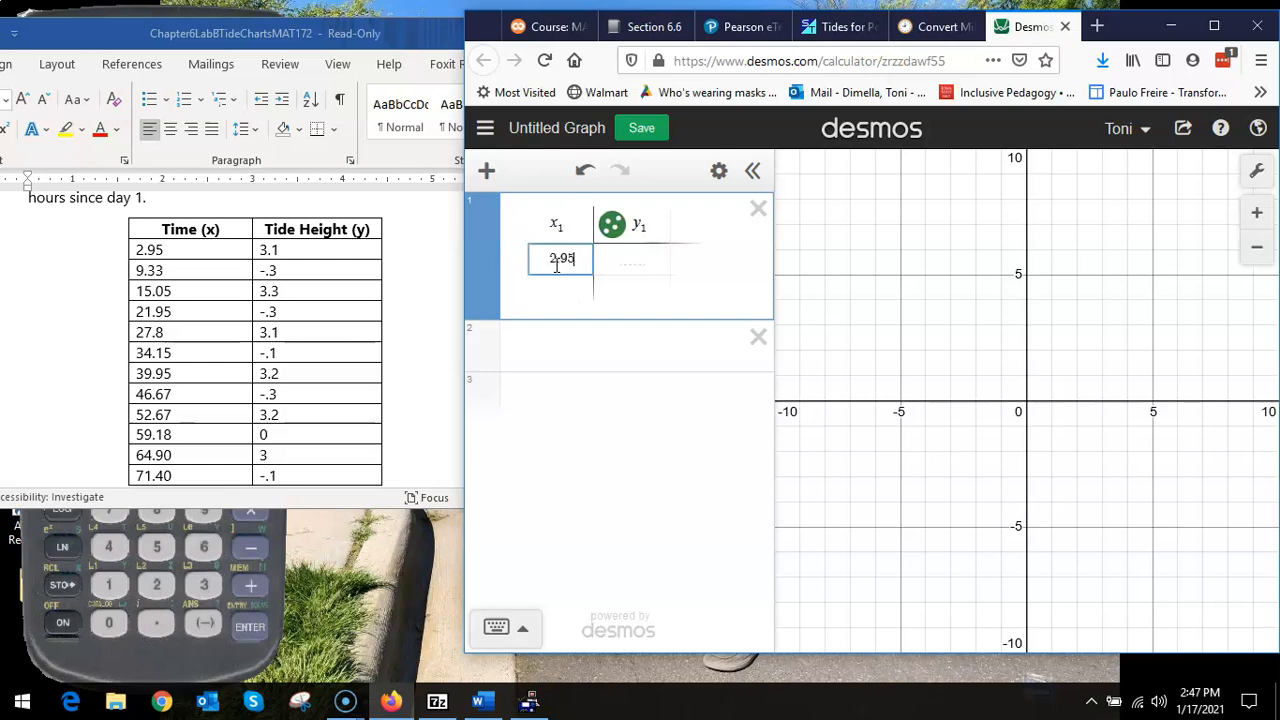
{"action": "key", "text": "Tab"}
{"action": "type", "text": "3.1"}
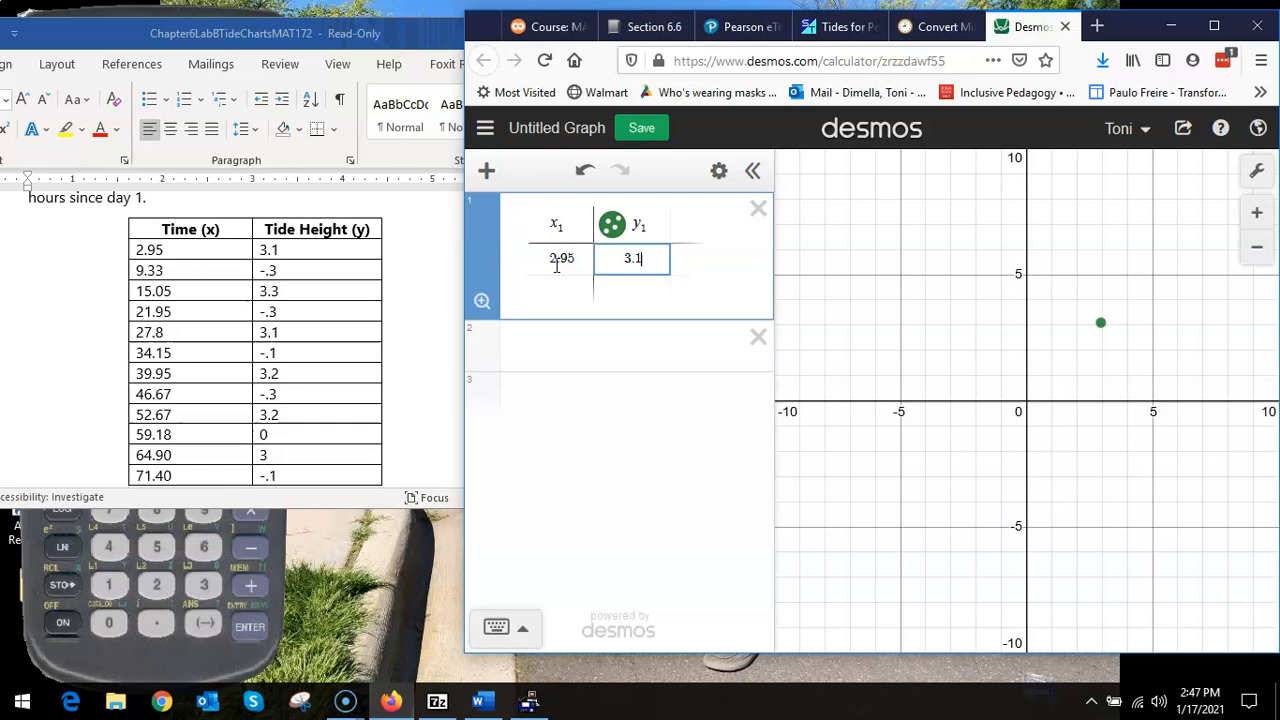
{"action": "key", "text": "Return"}
{"action": "type", "text": "9.33"}
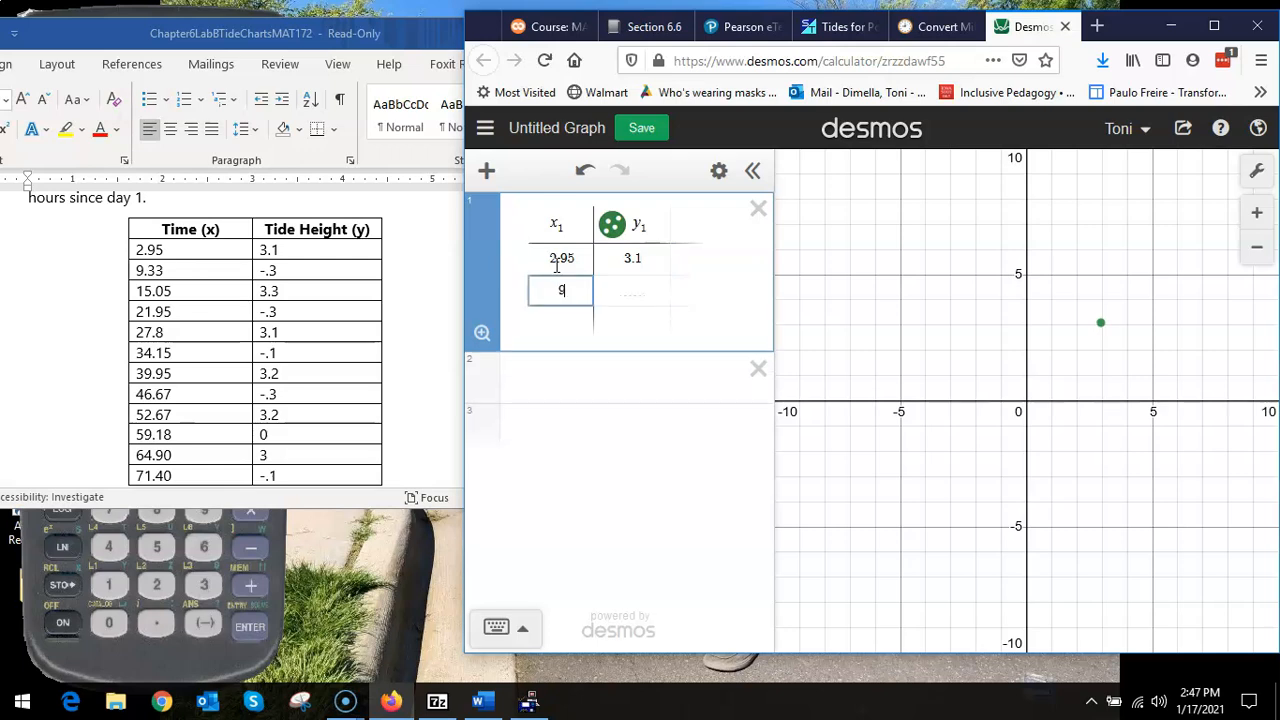
{"action": "key", "text": "Tab"}
{"action": "type", "text": "-"}
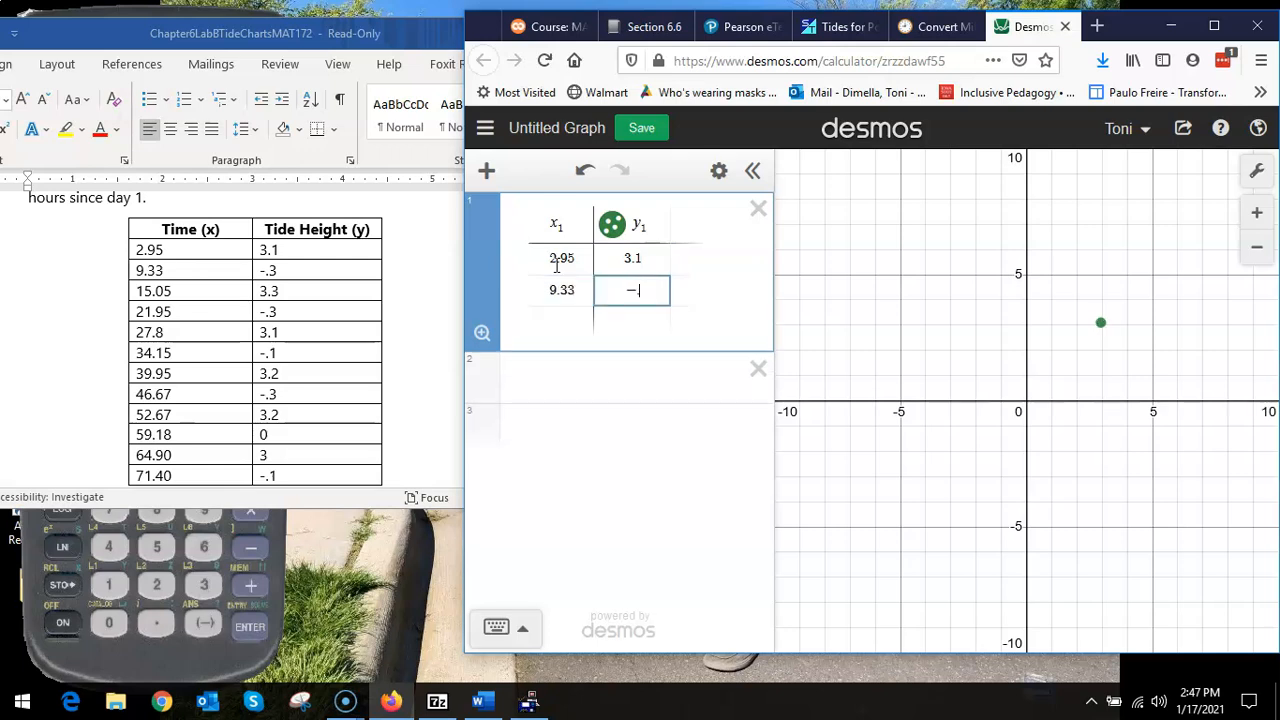
{"action": "type", "text": ".3 15.05\t3.3 21.95\t-.3 27.8\t3.1 24.15"}
- Complete the table with (34.15, -.1), (39.95, 3.2), (46.67, -.3), (52.67, 3.2), (59.18, 0), (64.9, 3) and (71.4, -.1), correcting the mistyped time
{"action": "key", "text": "Tab"}
{"action": "type", "text": "-.1"}
{"action": "key", "text": "Return"}
{"action": "key", "text": "Up"}
{"action": "key", "text": "BackSpace"}
{"action": "key", "text": "BackSpace"}
{"action": "key", "text": "BackSpace"}
{"action": "key", "text": "BackSpace"}
{"action": "key", "text": "BackSpace"}
{"action": "type", "text": "34.15"}
{"action": "key", "text": "Down"}
{"action": "type", "text": "39.95\t3.2 "}
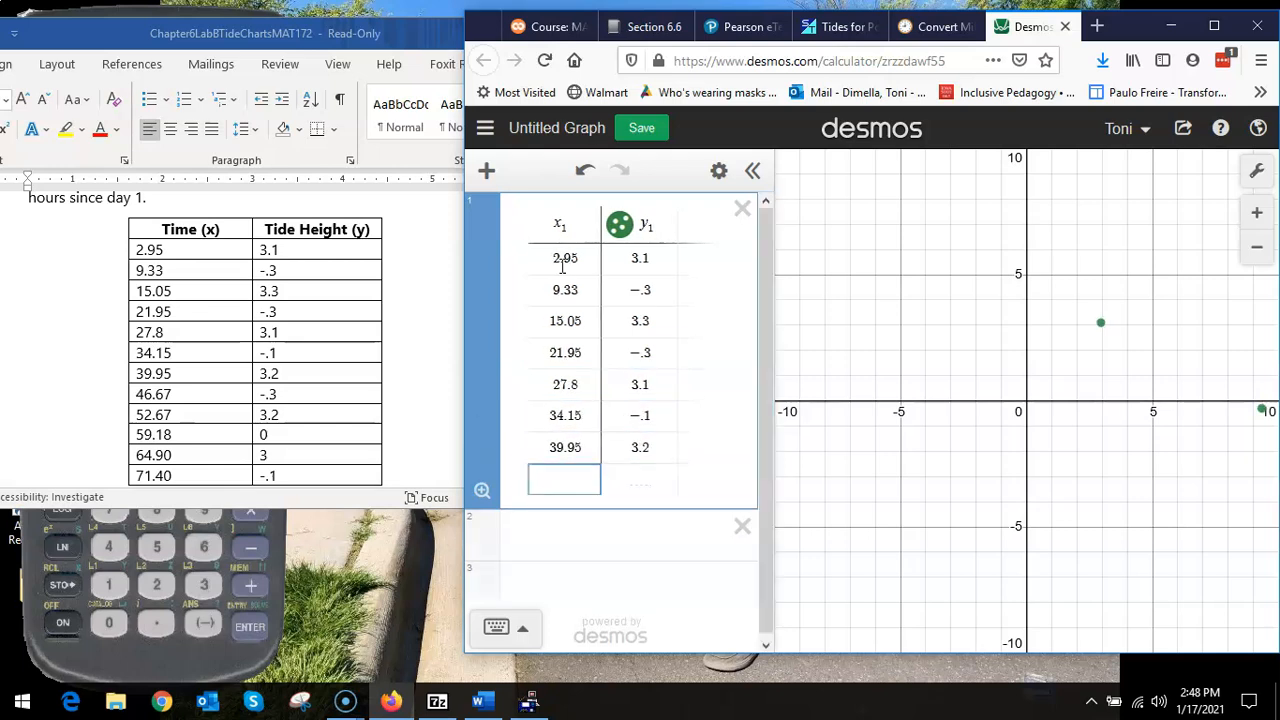
{"action": "type", "text": "46.67\t-.3 52.67\t3.2 59.18\t0 64.9\t3 71.4\t-.1"}
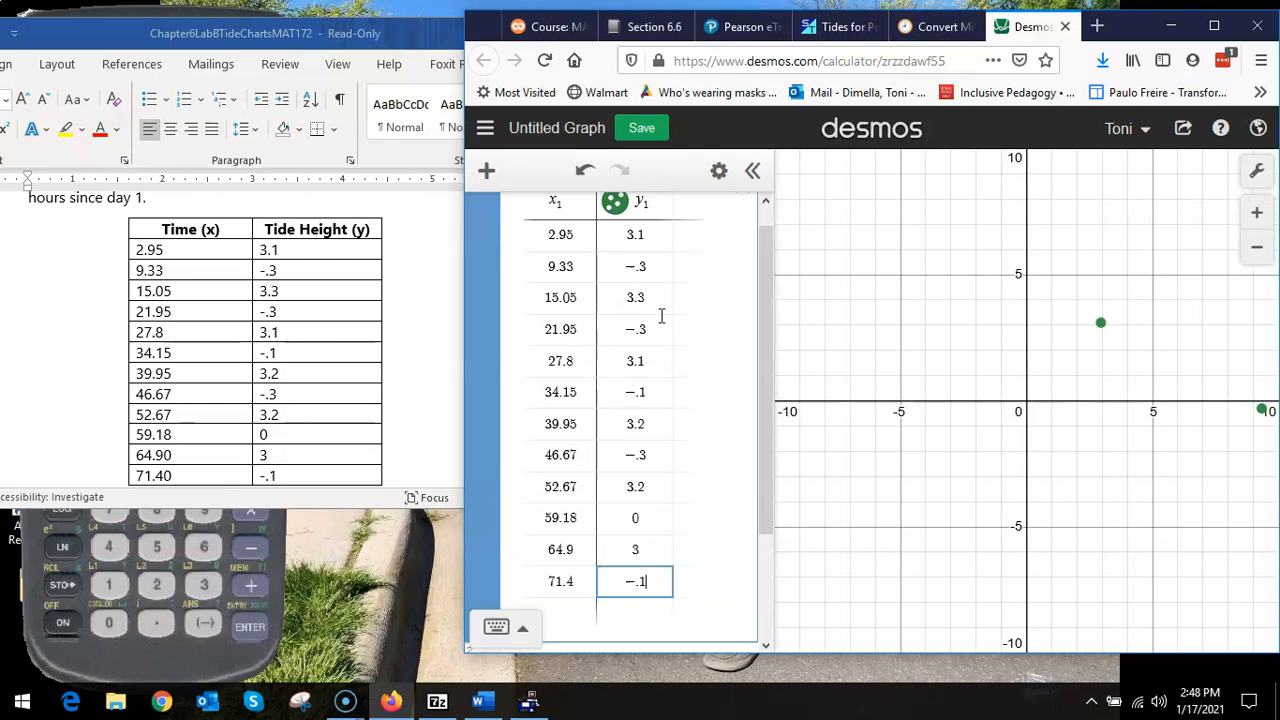
- Maximize the Desmos window and adjust the graph view to show all the plotted tide points
{"action": "left_click", "coordinate": [1214, 26]}
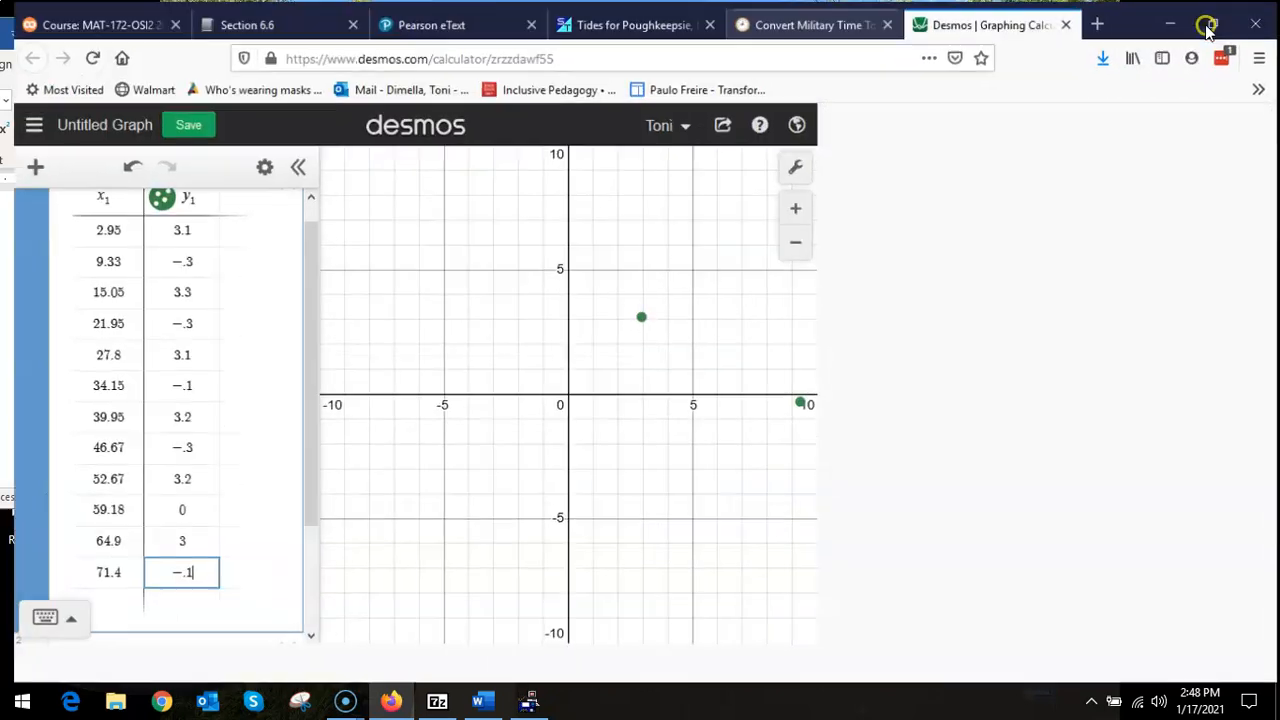
{"action": "left_click", "coordinate": [1259, 240]}
{"action": "left_click", "coordinate": [1262, 238]}
{"action": "left_click", "coordinate": [1262, 238]}
{"action": "left_click_drag", "start_coordinate": [1126, 278], "coordinate": [903, 264]}
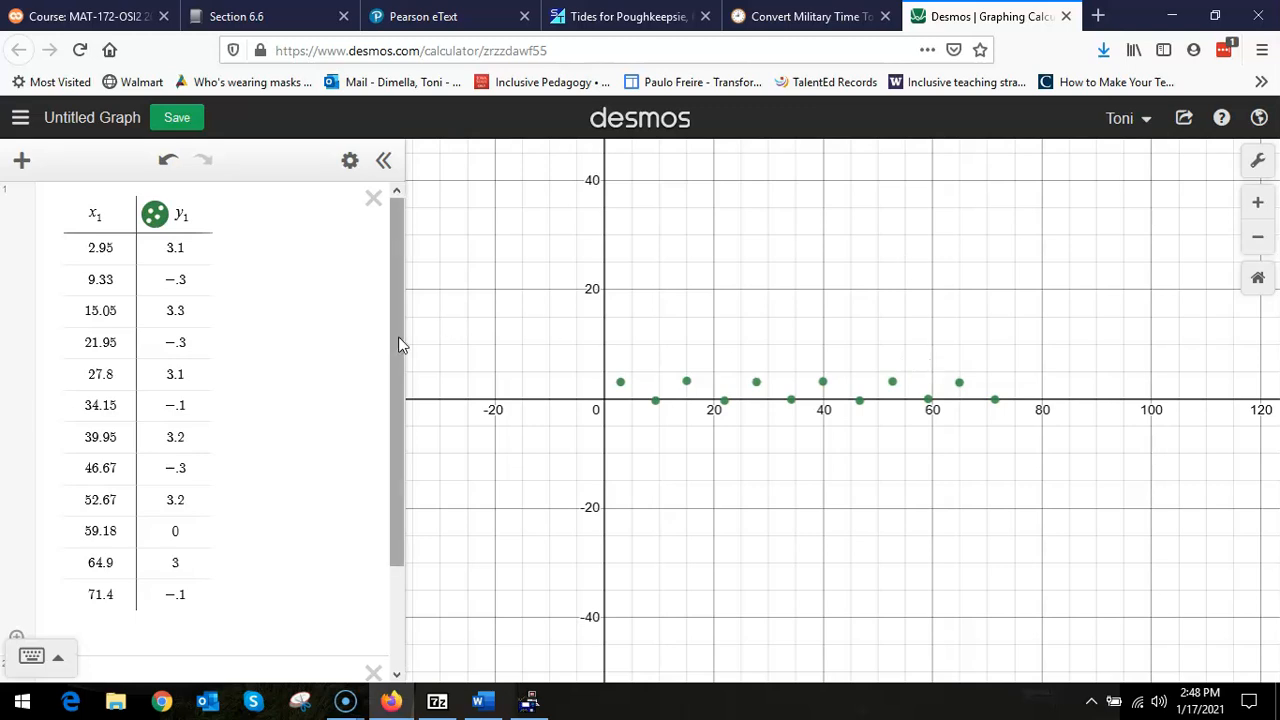
- Restore the Desmos window to its smaller size and bring the cosine equation in the Word lab document into view beside it
{"action": "left_click_drag", "start_coordinate": [398, 336], "coordinate": [390, 493]}
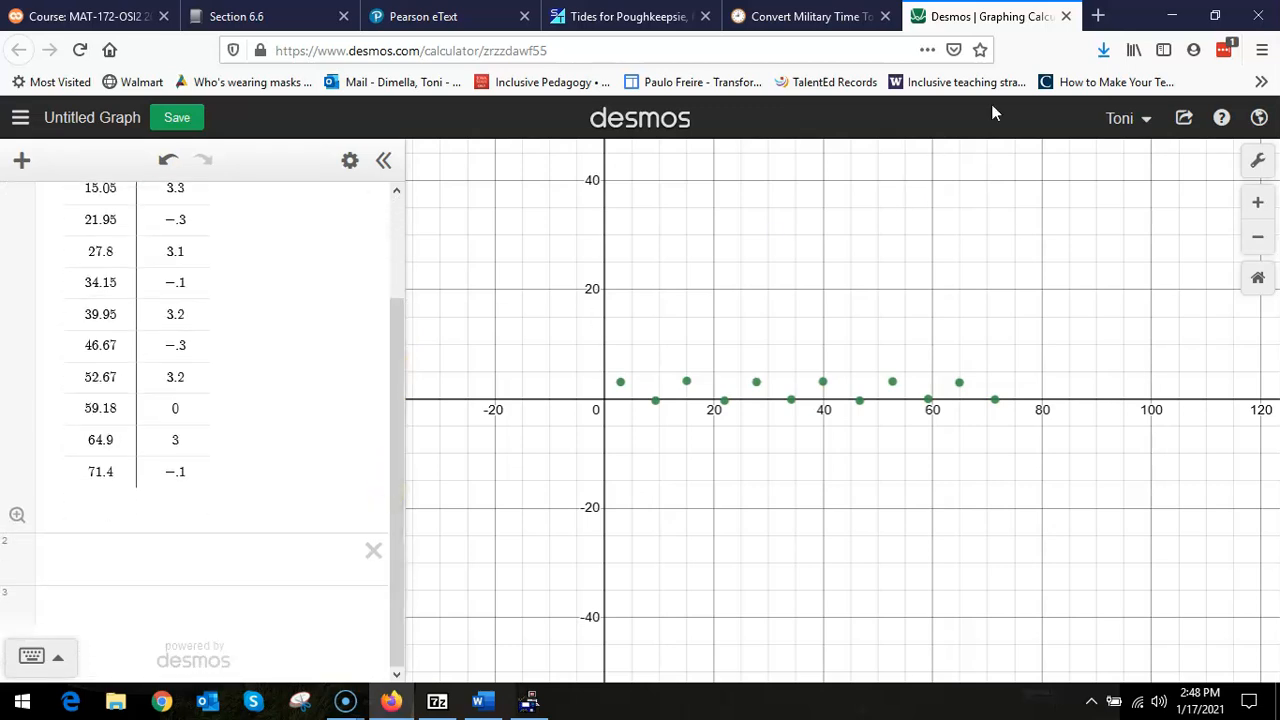
{"action": "left_click", "coordinate": [1214, 15]}
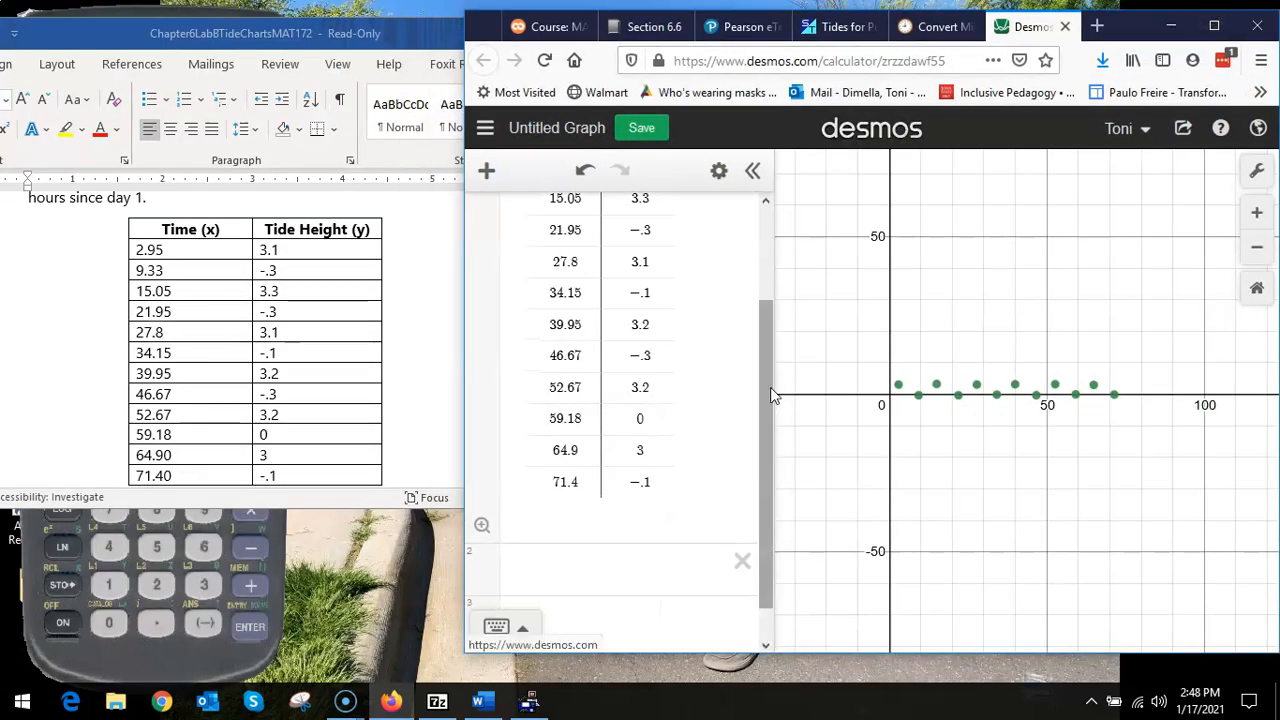
{"action": "left_click", "coordinate": [411, 304]}
{"action": "scroll", "coordinate": [411, 300], "scroll_direction": "down", "scroll_amount": 6}
{"action": "scroll", "coordinate": [412, 300], "scroll_direction": "down", "scroll_amount": 6}
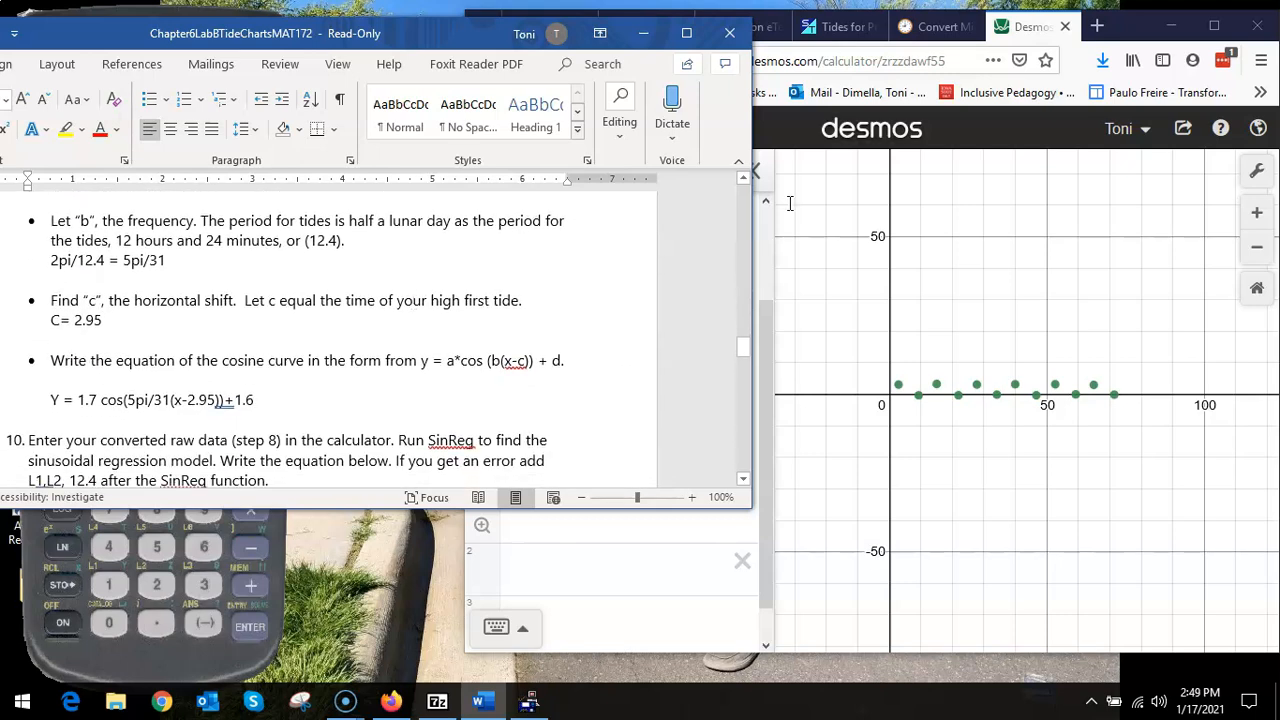
{"action": "left_click", "coordinate": [1118, 28]}
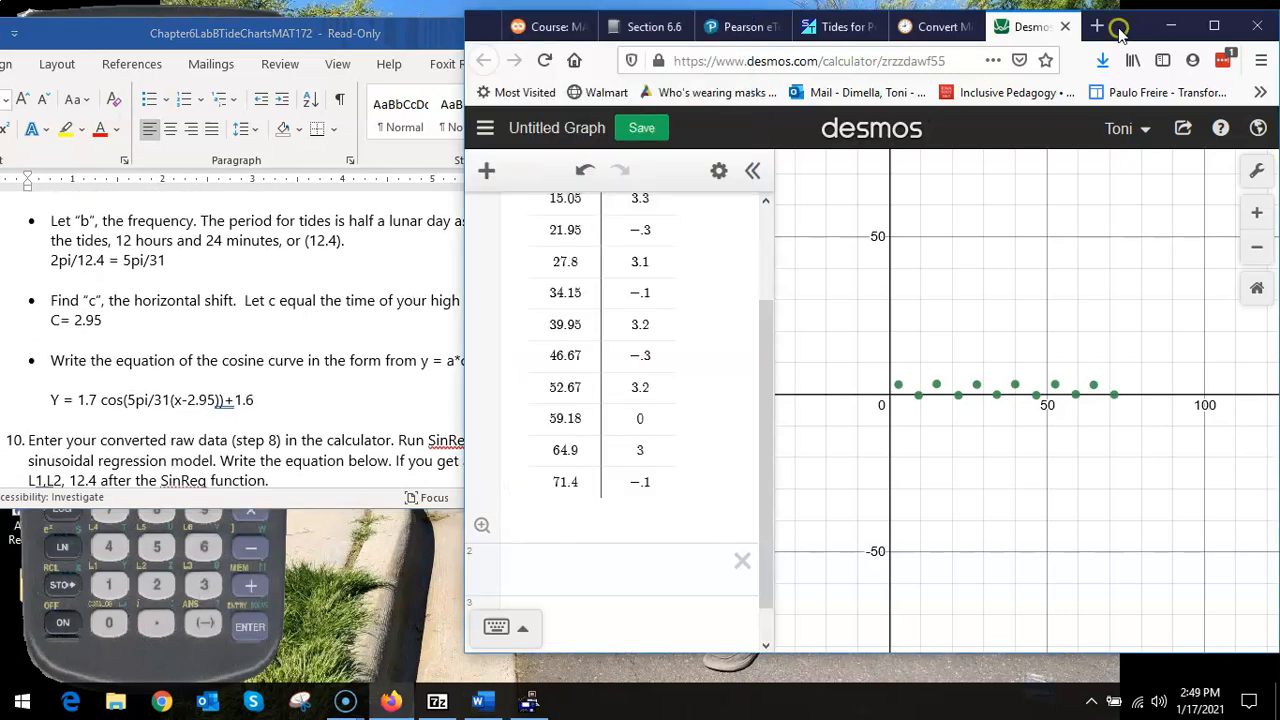
- Graph the cosine model y = 1.7 cos((5π/31)(x − 2.95)) + 1.6 in the expression below the Desmos table
{"action": "left_click", "coordinate": [592, 580]}
{"action": "type", "text": "y"}
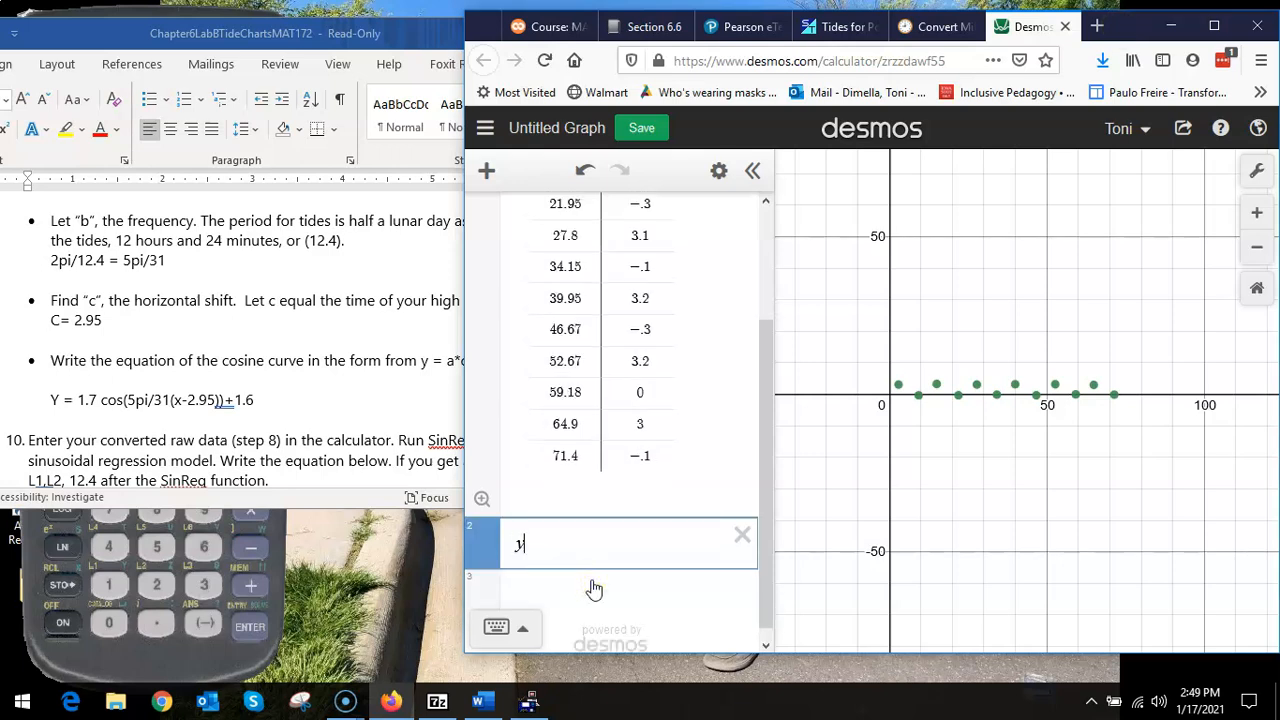
{"action": "type", "text": "=1.7"}
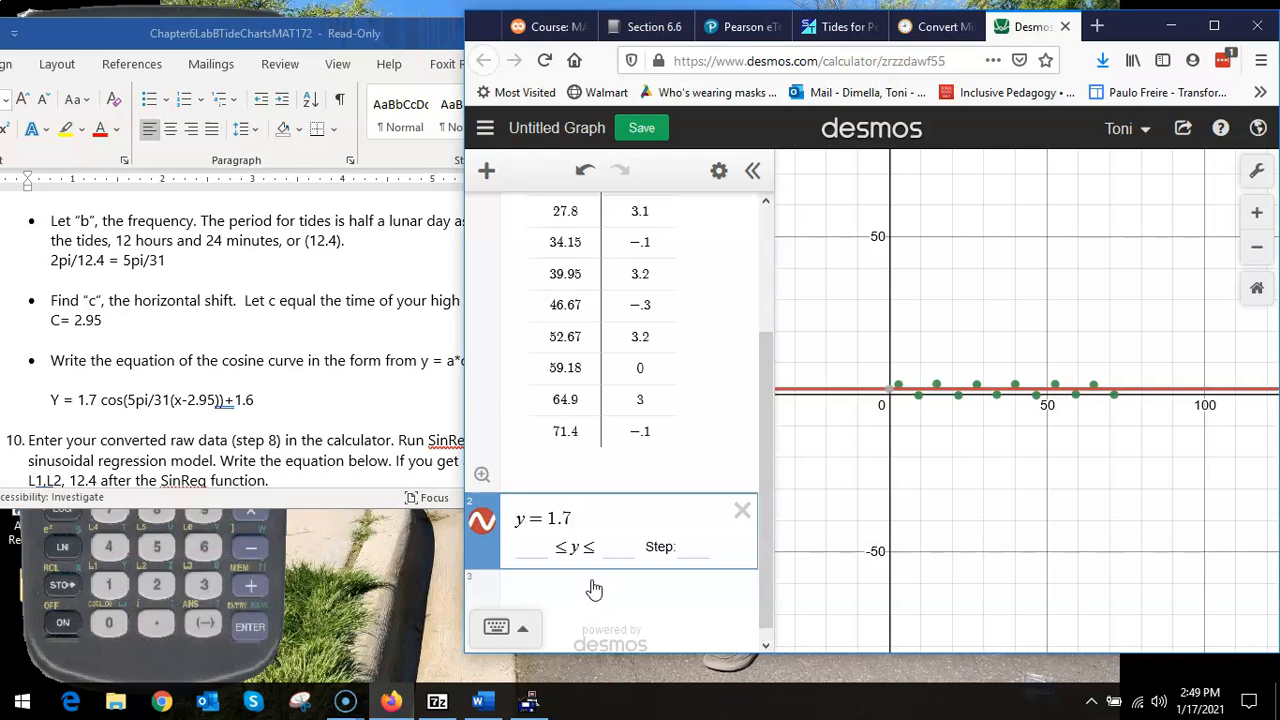
{"action": "type", "text": "cos"}
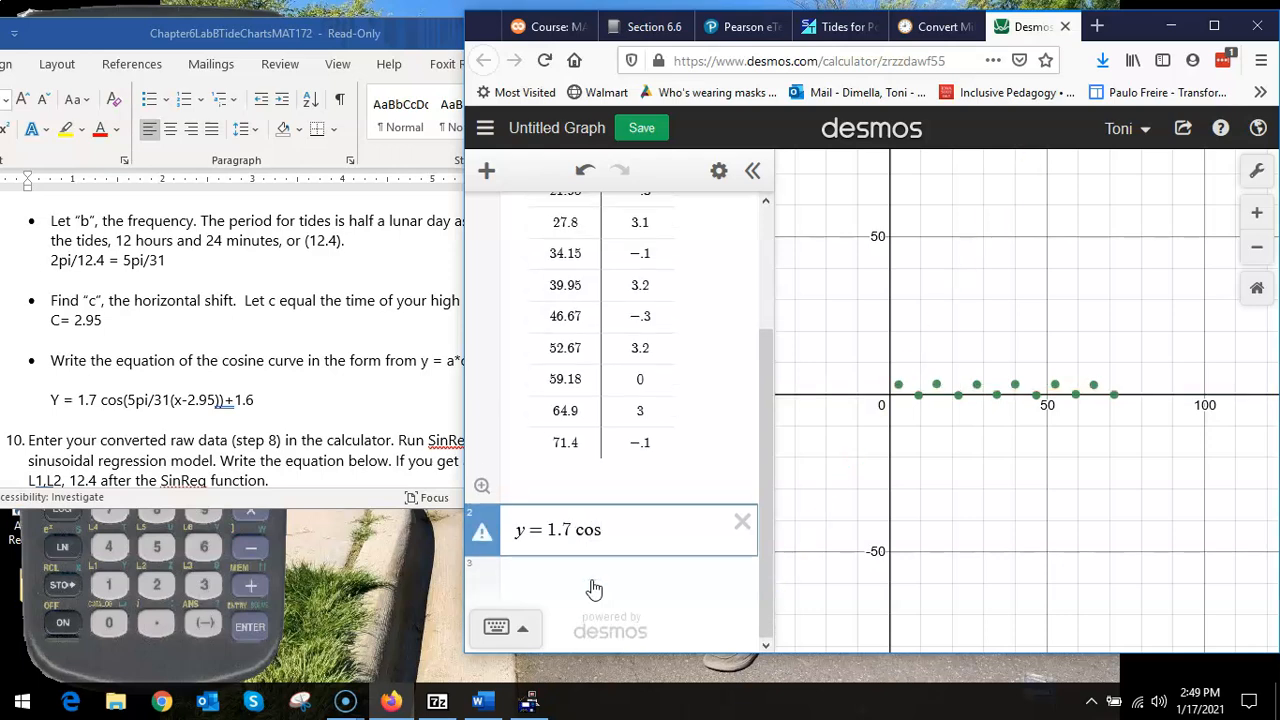
{"action": "type", "text": "("}
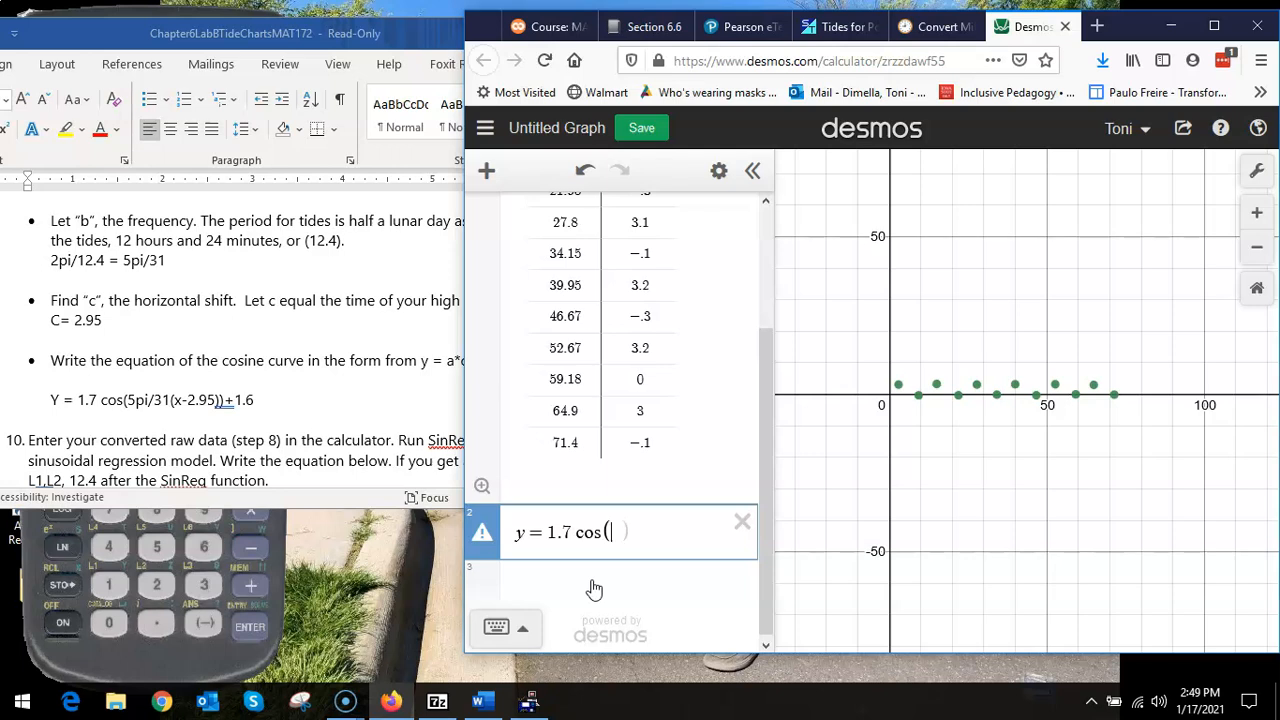
{"action": "type", "text": "5pi/31"}
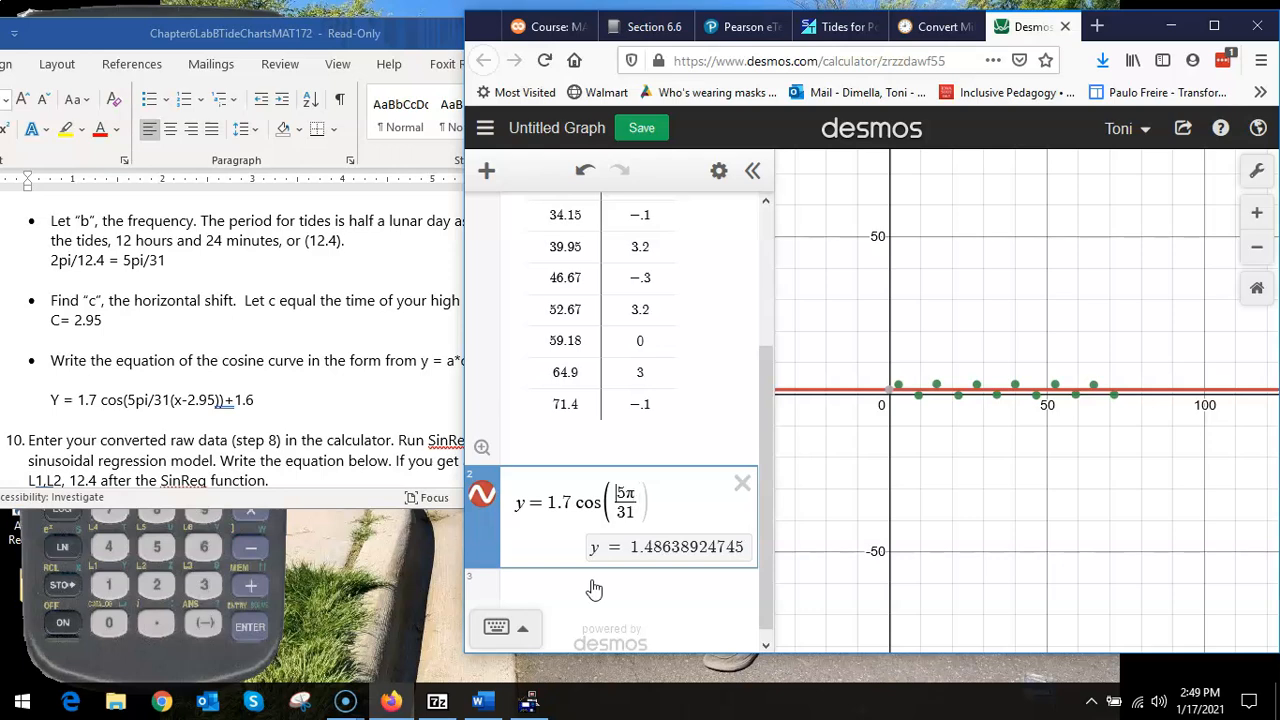
{"action": "type", "text": "("}
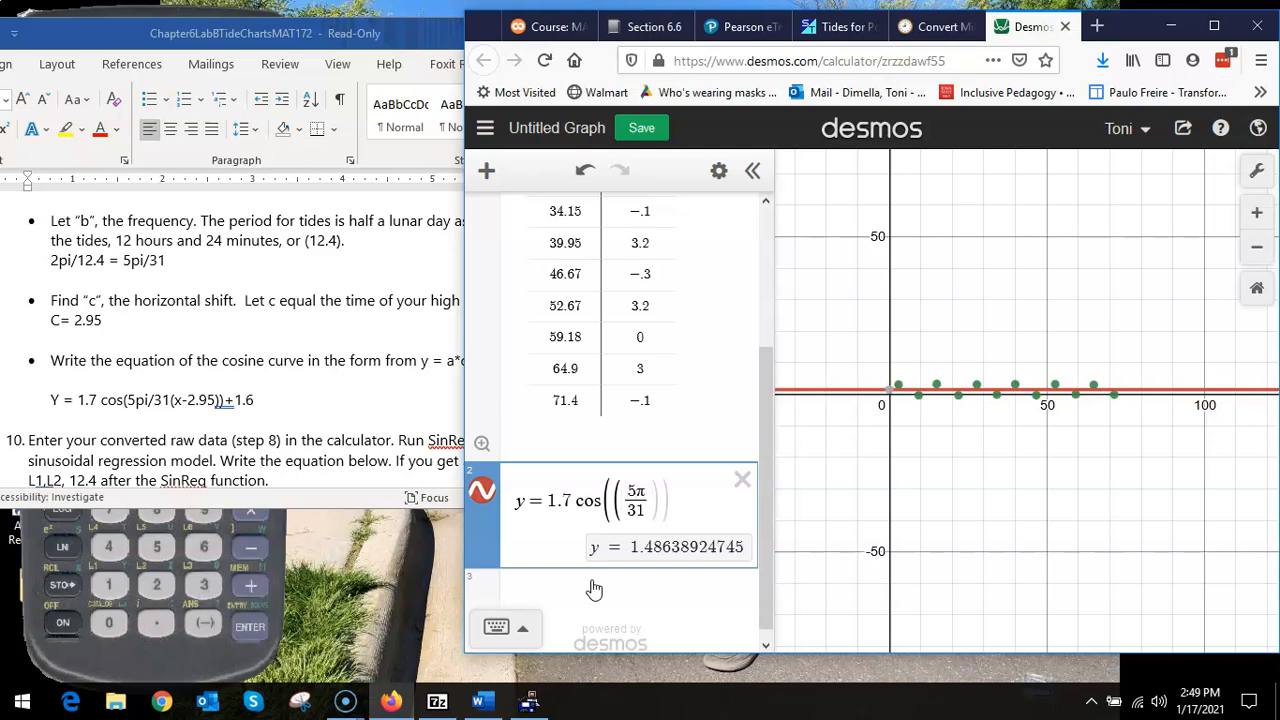
{"action": "type", "text": "(x"}
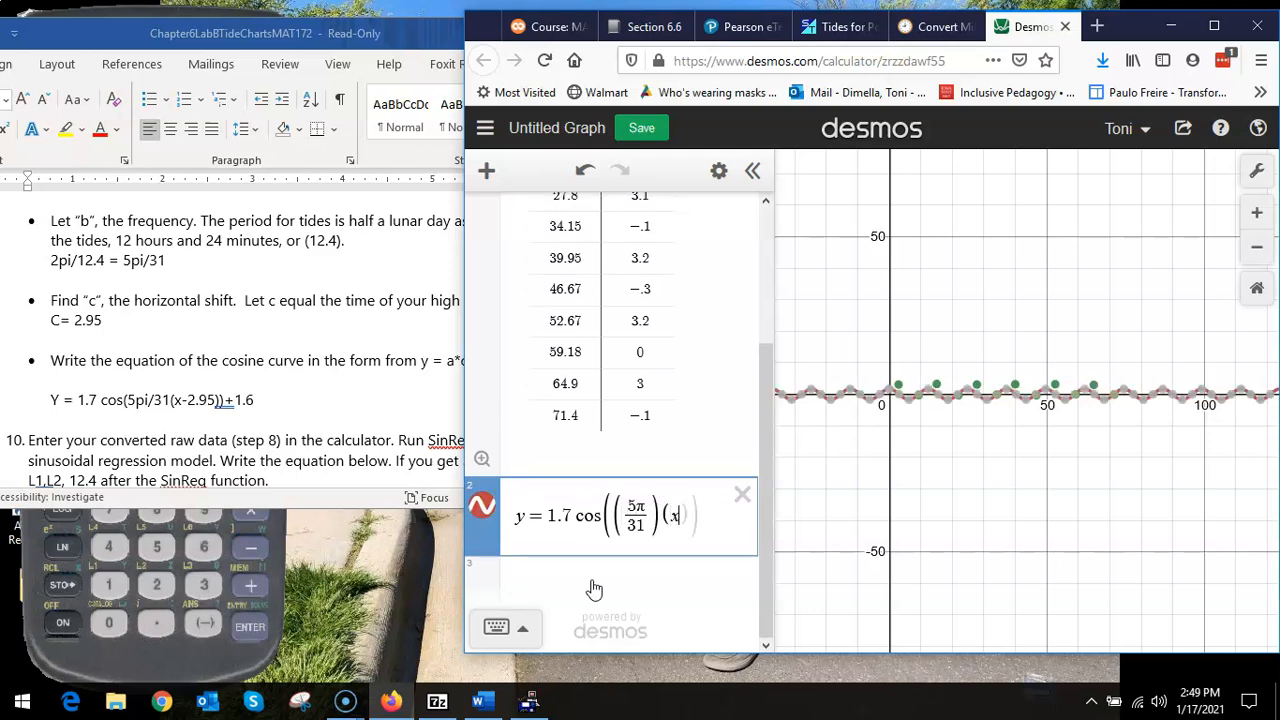
{"action": "type", "text": "-2.95"}
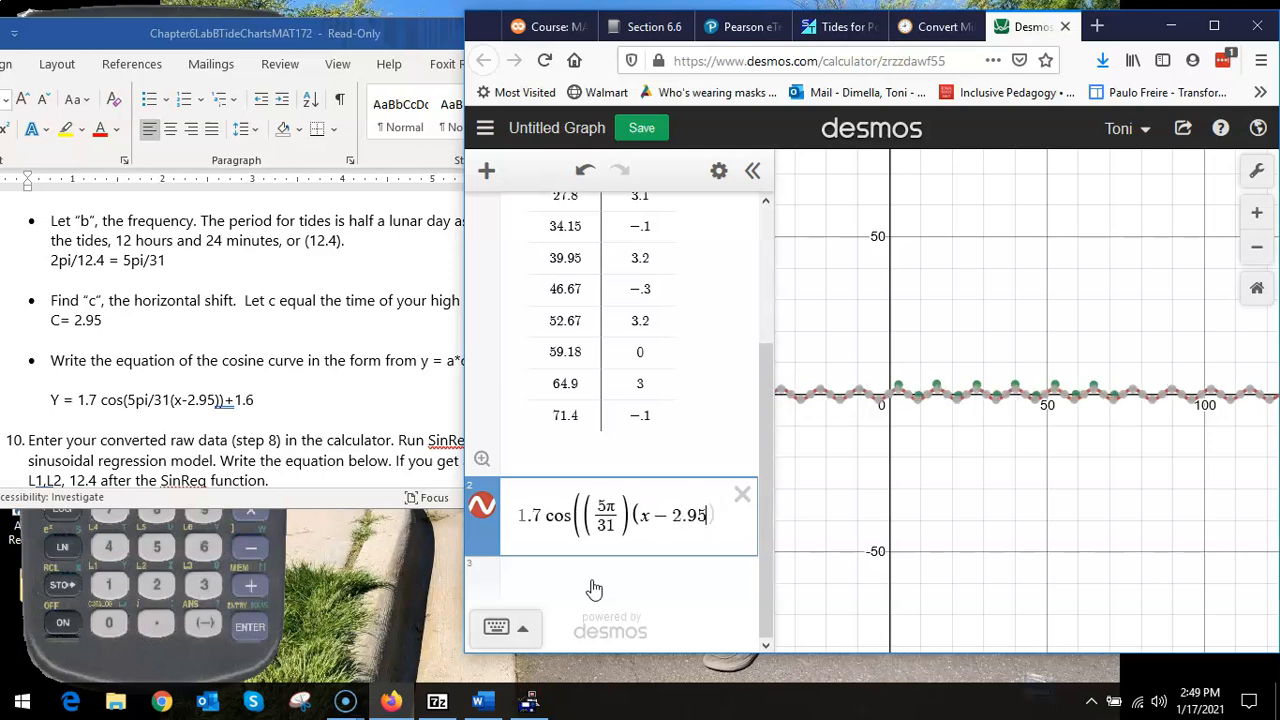
{"action": "type", "text": ")"}
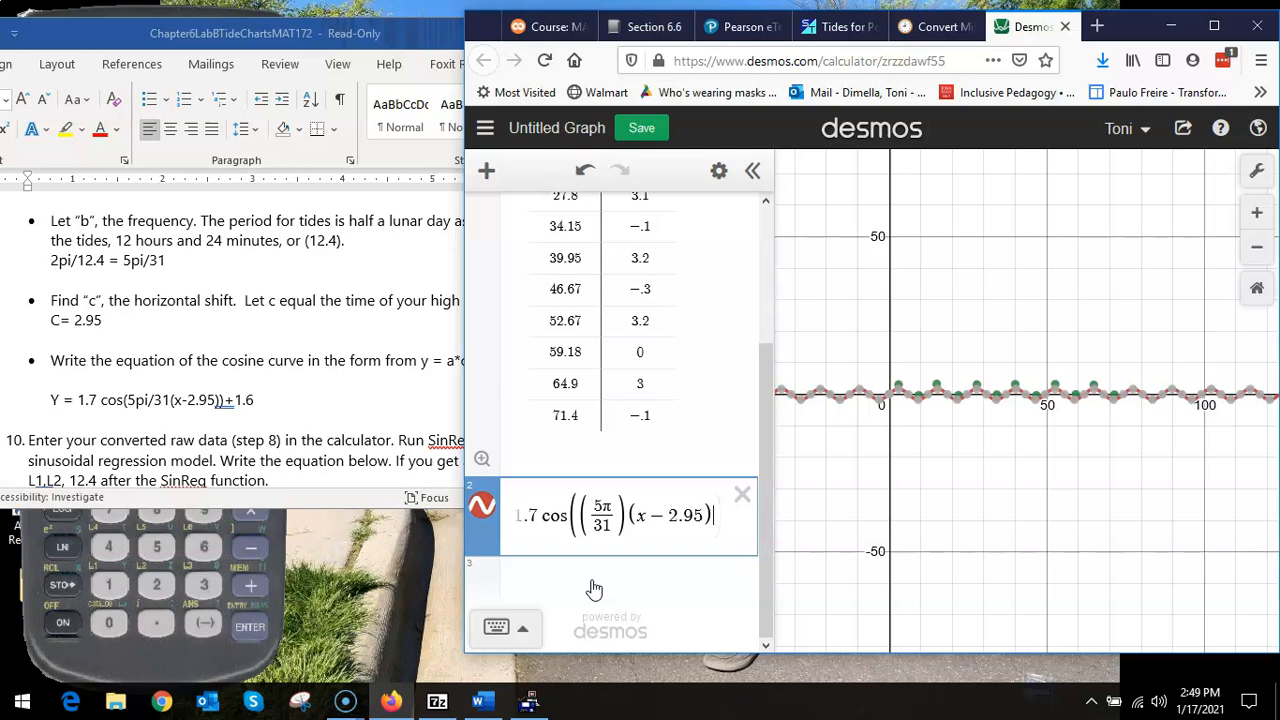
{"action": "type", "text": ")+1.6"}
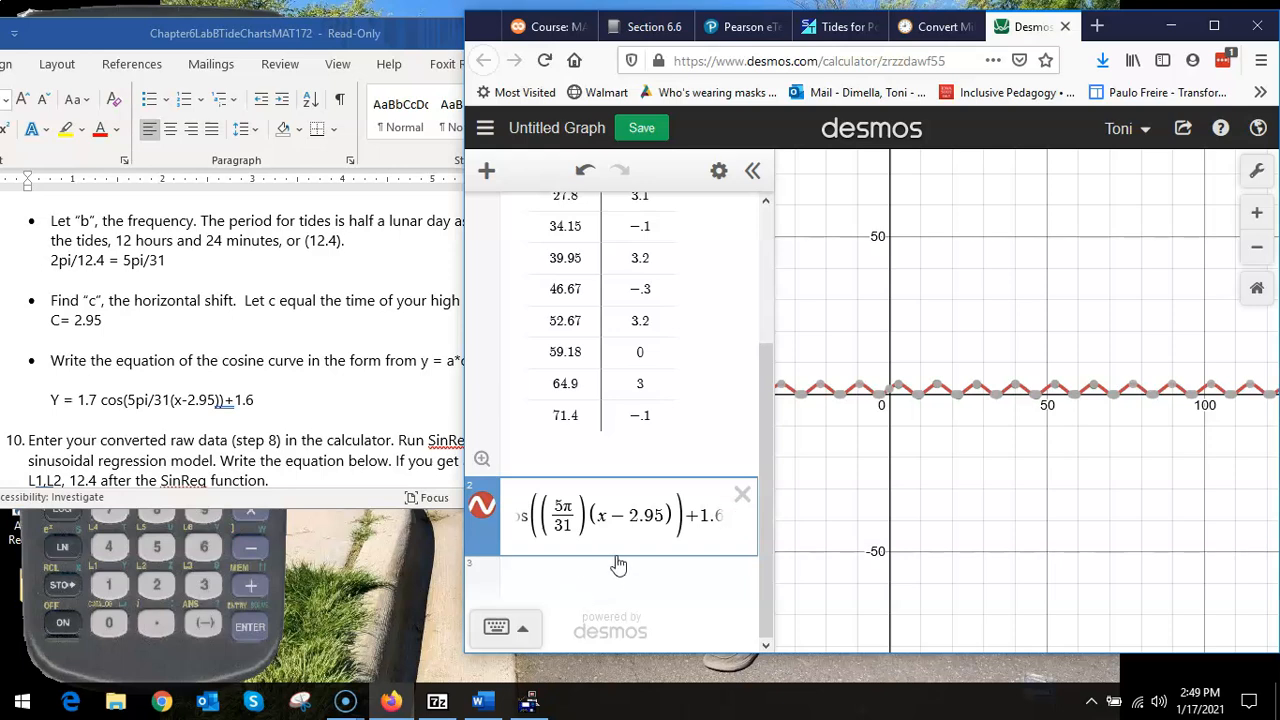
- Graph the SinReg model from item 10, y = 1.77 sin(.51x + .11) + 1.43, as the next Desmos expression
{"action": "left_click", "coordinate": [400, 414]}
{"action": "scroll", "coordinate": [400, 414], "scroll_direction": "down", "scroll_amount": 2}
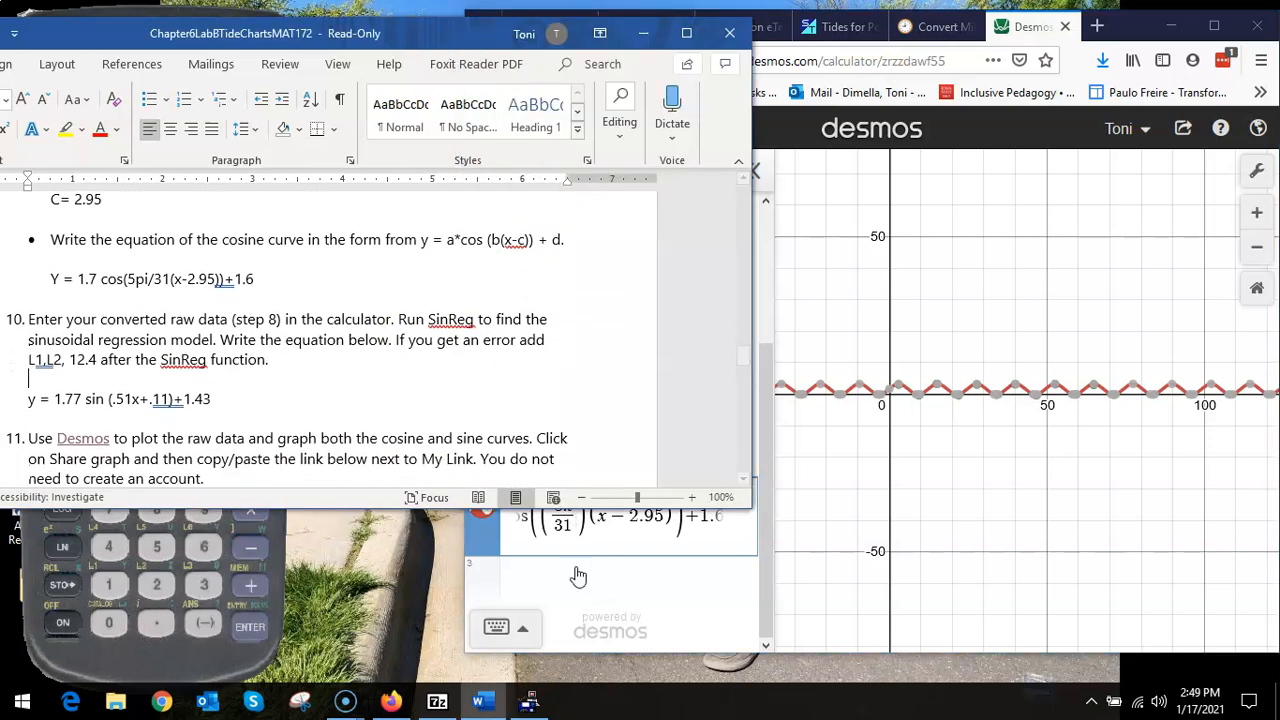
{"action": "left_click", "coordinate": [578, 576]}
{"action": "type", "text": "y=1.77"}
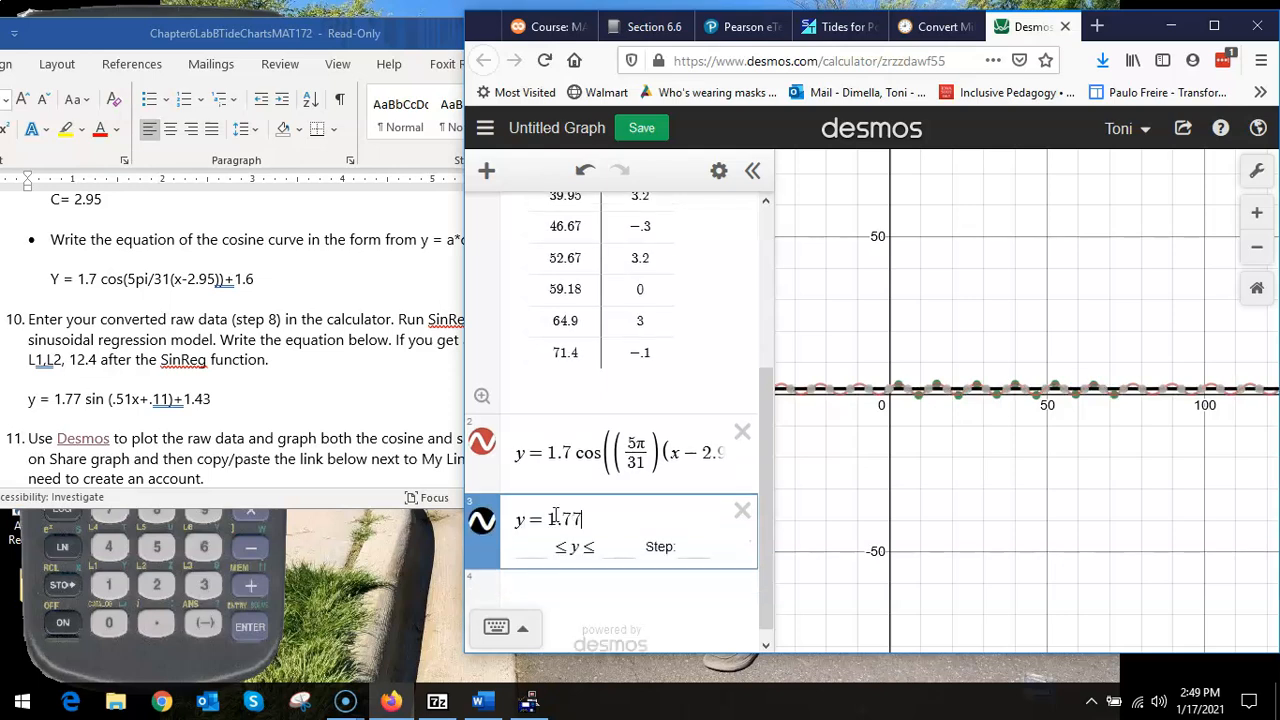
{"action": "type", "text": "sin(.5"}
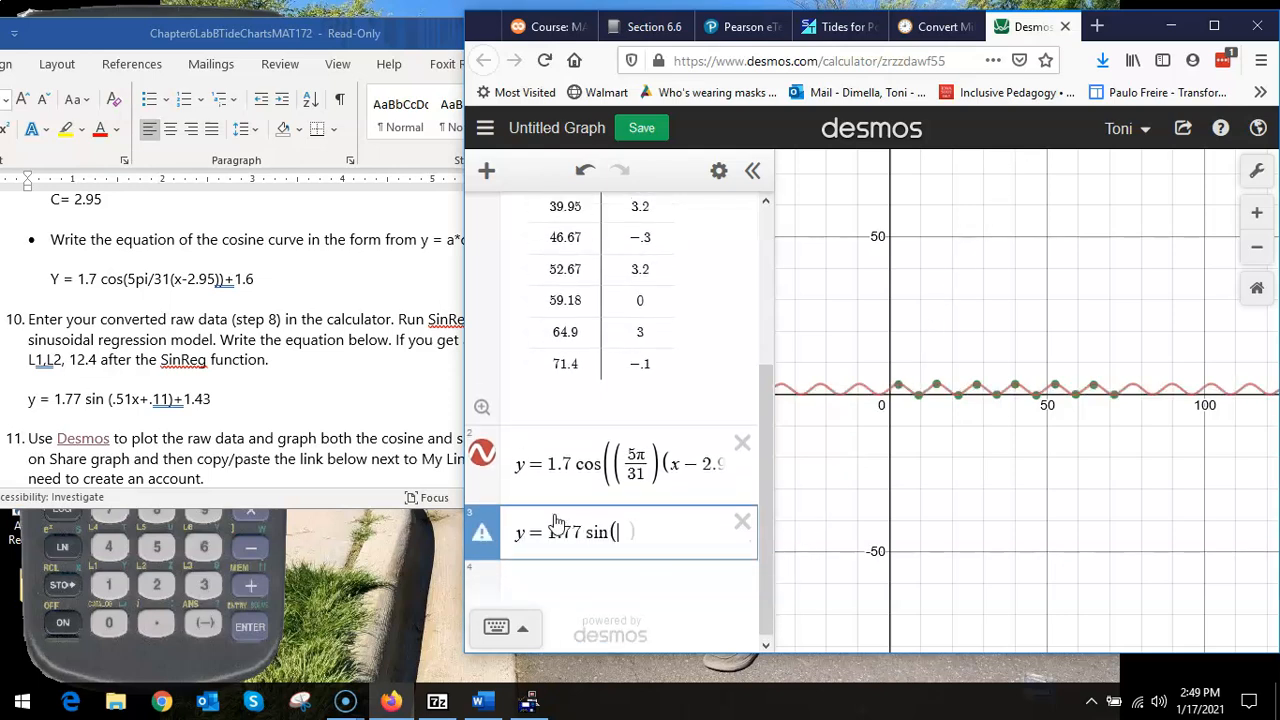
{"action": "type", "text": "1x-"}
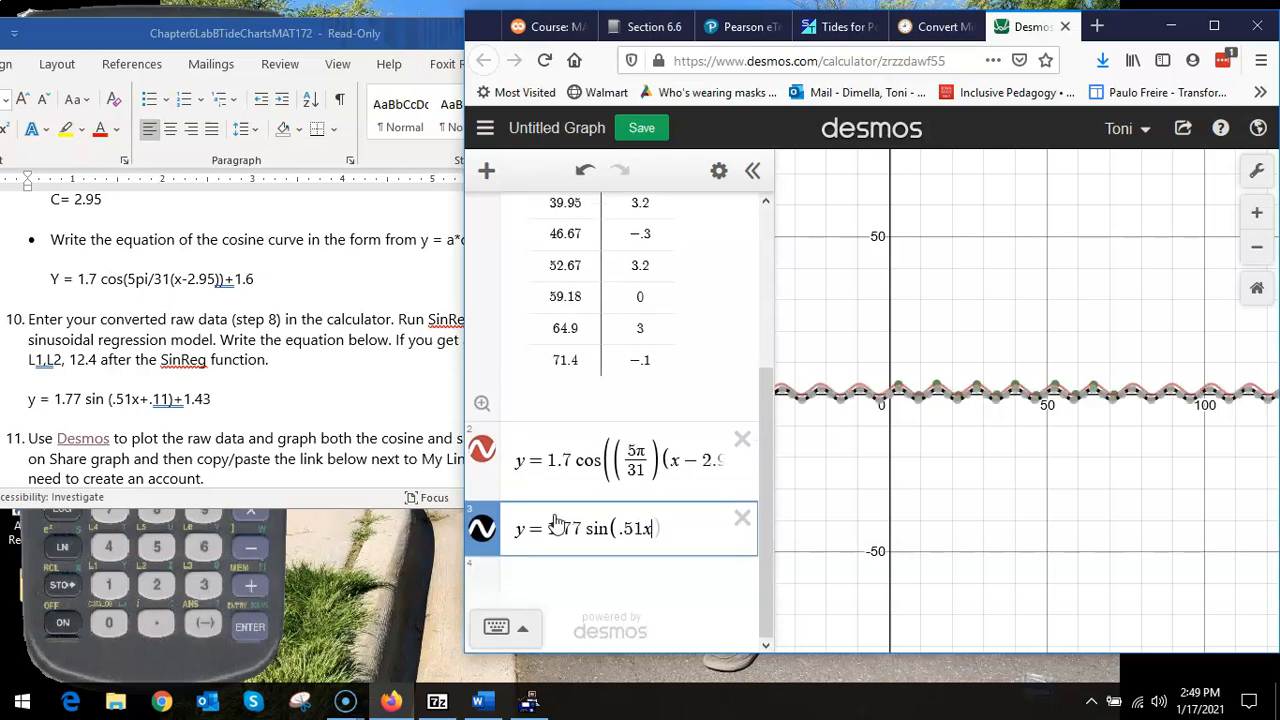
{"action": "key", "text": "BackSpace"}
{"action": "type", "text": "+ "}
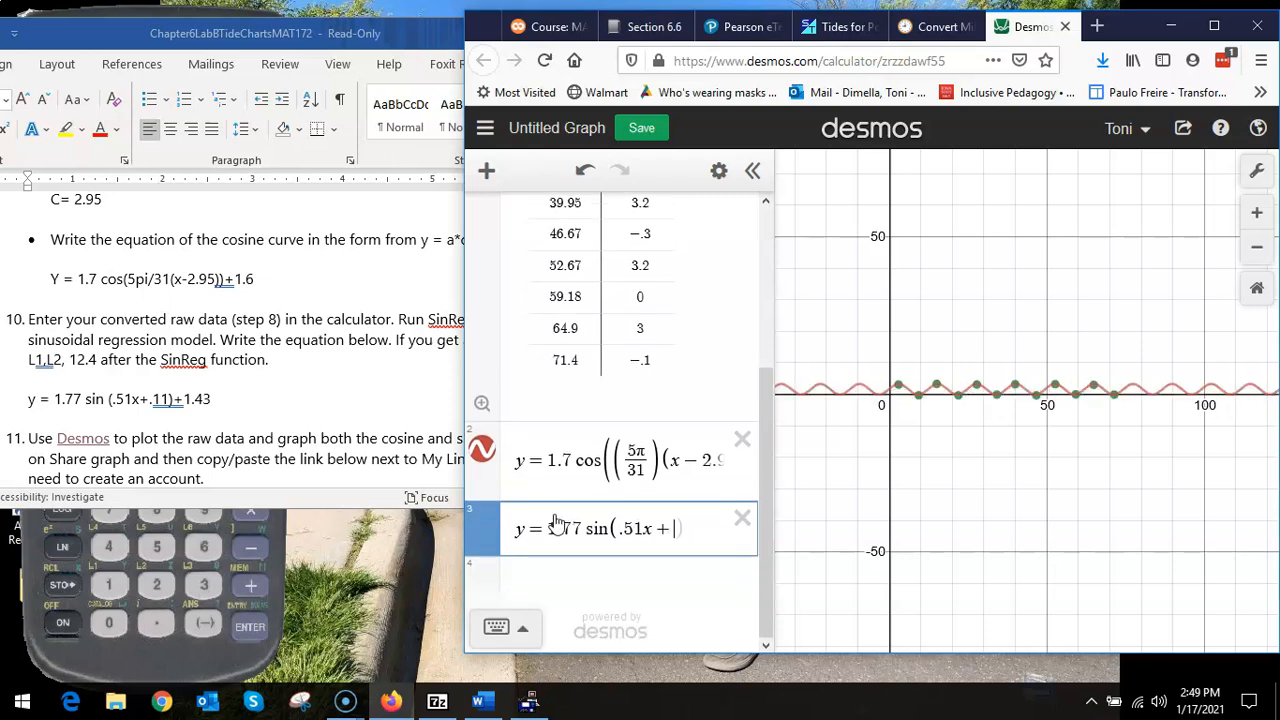
{"action": "type", "text": ".11)"}
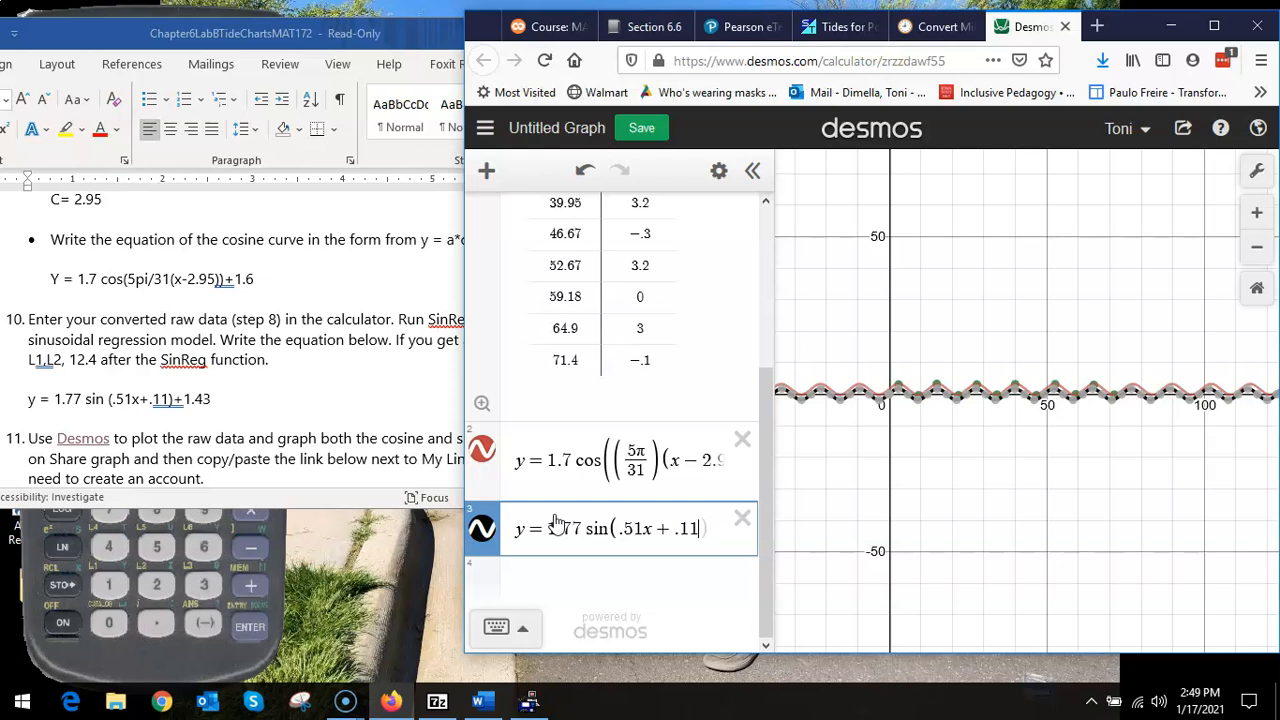
{"action": "type", "text": "+1.43"}
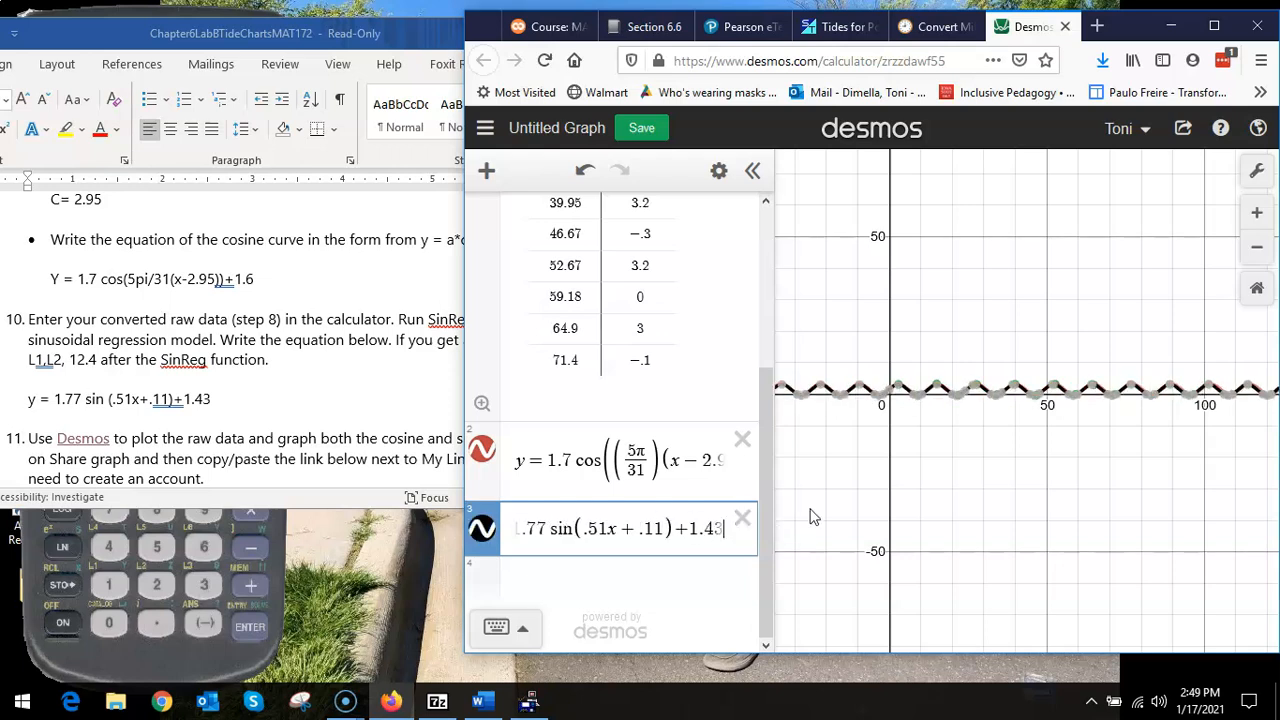
- Maximize the Desmos window and enlarge the graph view to show both curves and the tide points from x = 0 to about 35
{"action": "left_click", "coordinate": [1213, 25]}
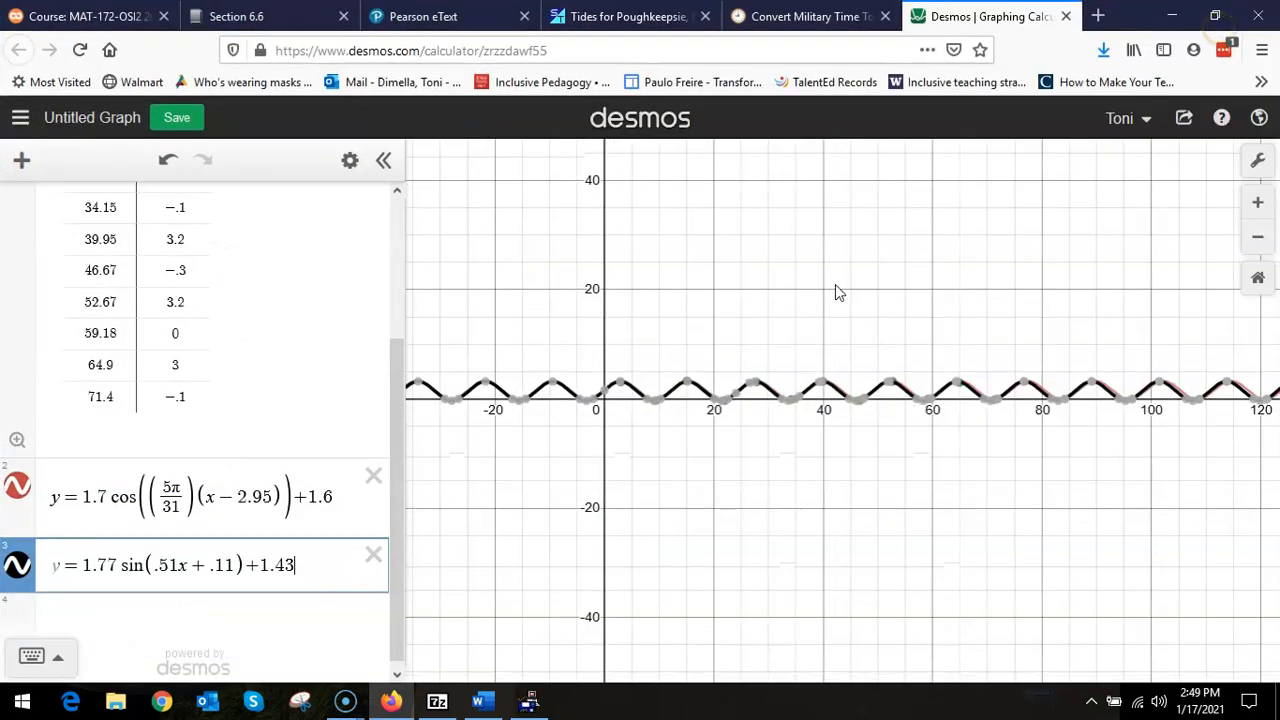
{"action": "left_click", "coordinate": [1258, 202]}
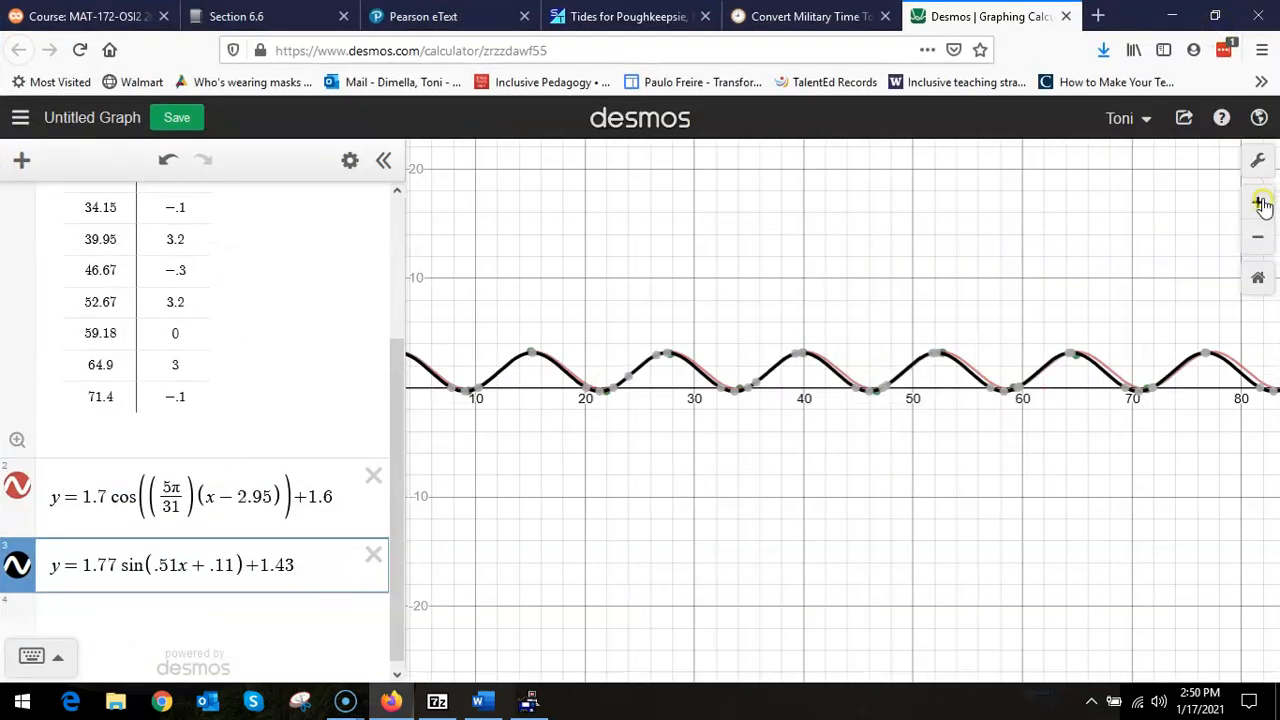
{"action": "left_click", "coordinate": [1258, 202]}
{"action": "left_click_drag", "start_coordinate": [672, 285], "coordinate": [1217, 318]}
{"action": "left_click_drag", "start_coordinate": [914, 284], "coordinate": [940, 281]}
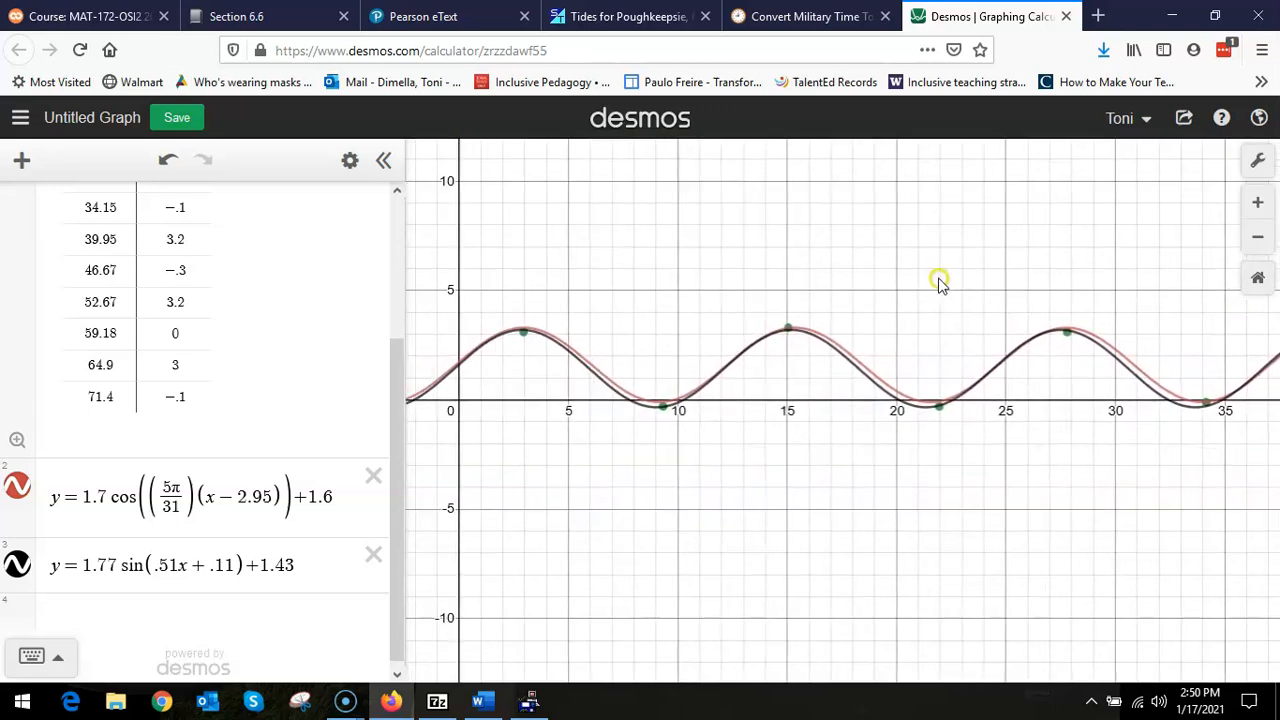
- Compare how the cosine and sine curves fit the tide points by hiding and showing each curve, leaving both shown
{"action": "left_click", "coordinate": [17, 566]}
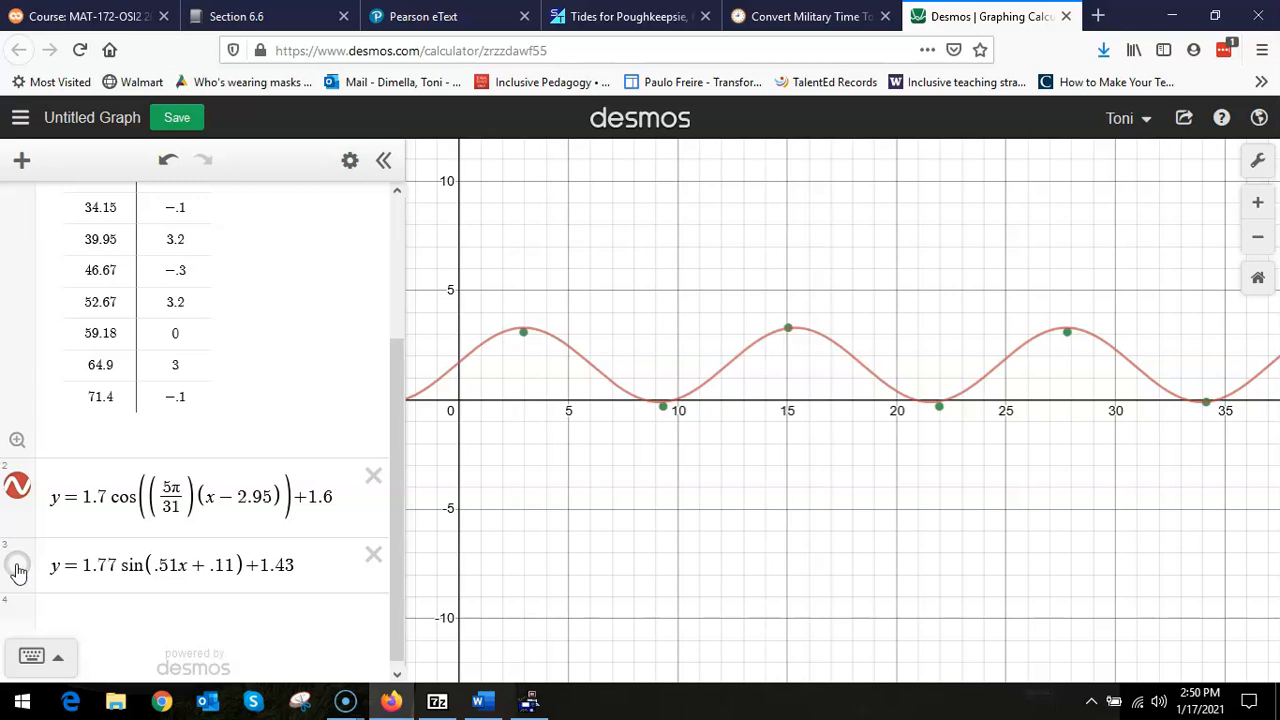
{"action": "left_click", "coordinate": [16, 486]}
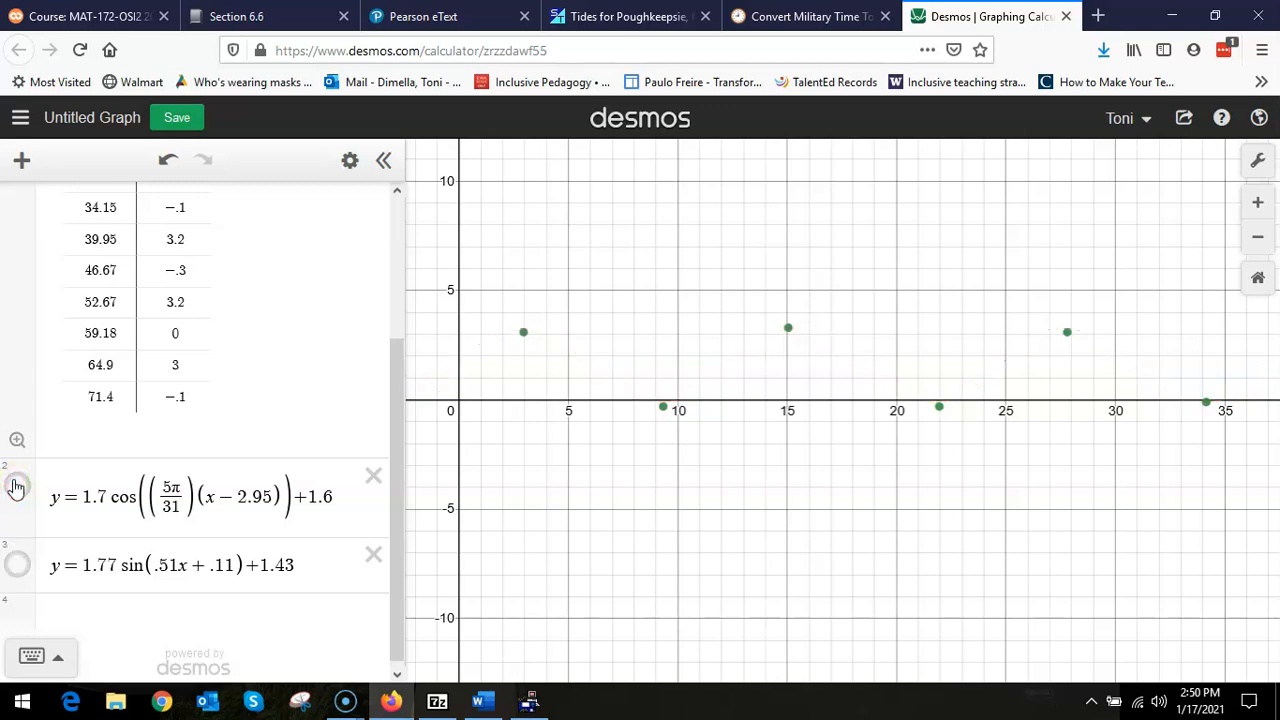
{"action": "left_click", "coordinate": [18, 566]}
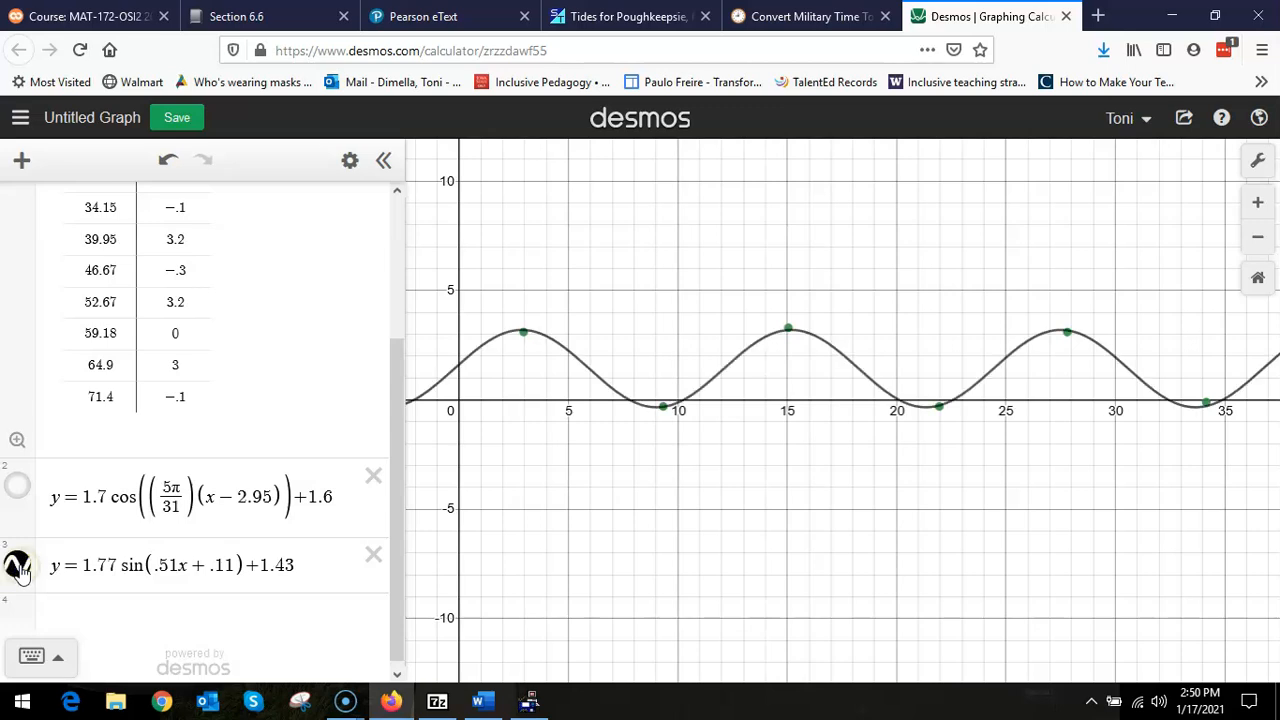
{"action": "scroll", "coordinate": [24, 410], "scroll_direction": "up", "scroll_amount": 3}
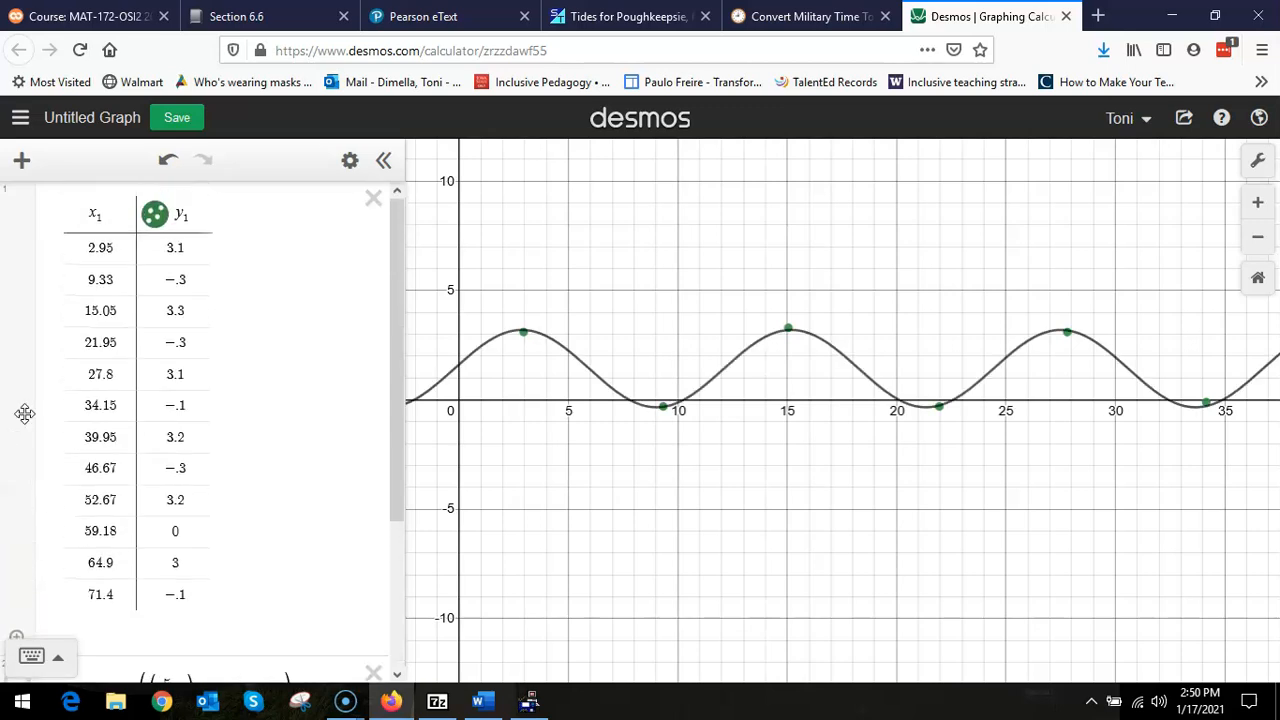
{"action": "scroll", "coordinate": [16, 301], "scroll_direction": "down", "scroll_amount": 2}
{"action": "left_click", "coordinate": [20, 482]}
{"action": "left_click", "coordinate": [20, 482]}
{"action": "left_click", "coordinate": [20, 482]}
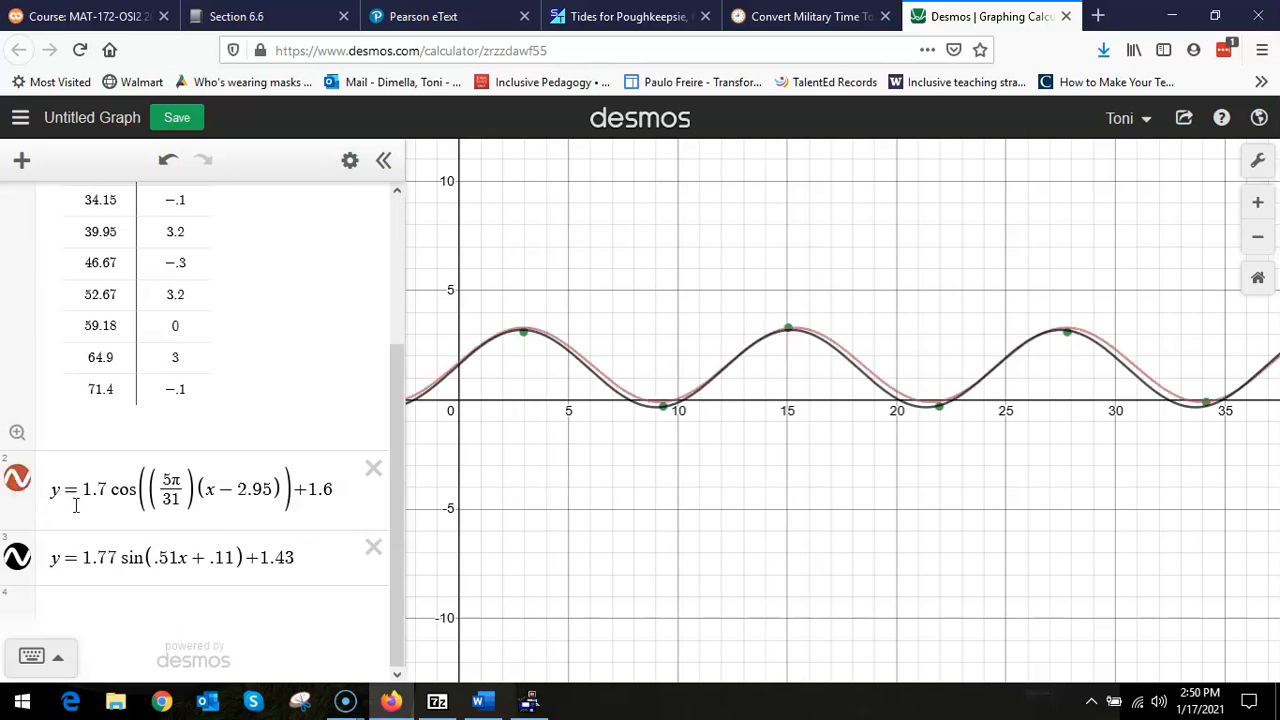
{"action": "left_click", "coordinate": [18, 482]}
{"action": "left_click", "coordinate": [18, 482]}
- Copy the Desmos graph's share link and paste it next to "My link:" under item 11 in the Word document
{"action": "left_click", "coordinate": [1184, 121]}
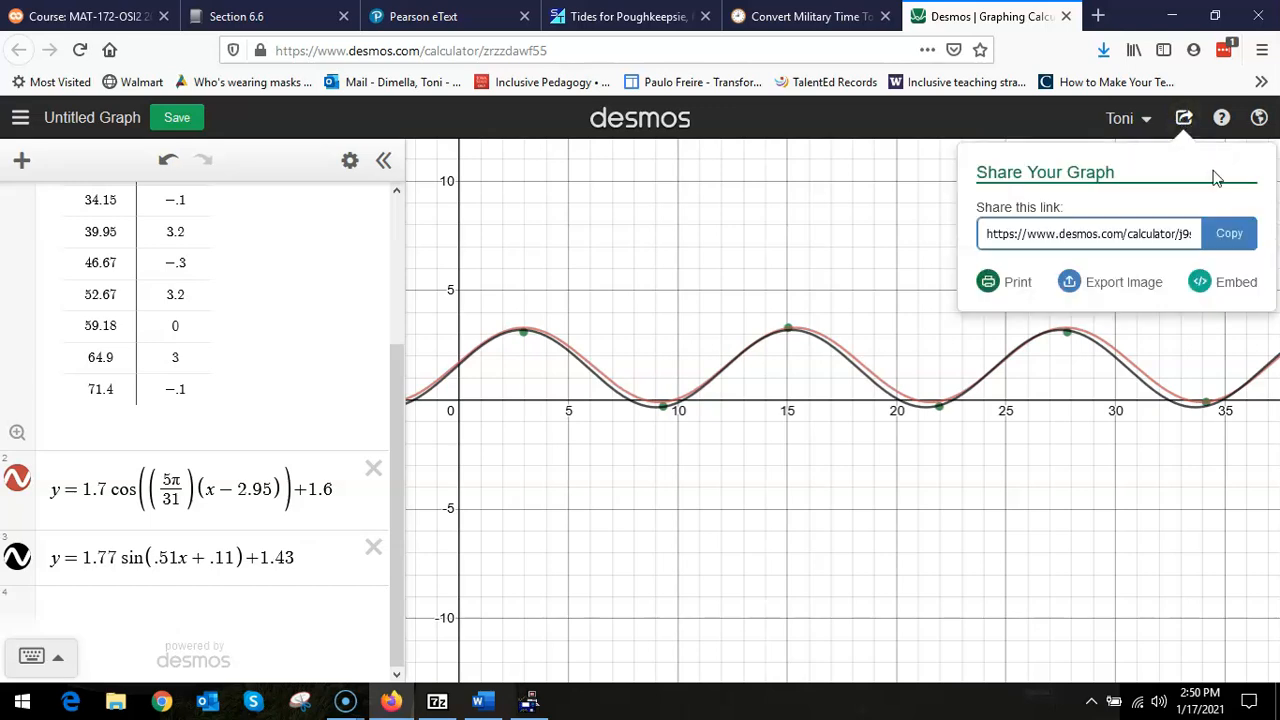
{"action": "left_click", "coordinate": [1229, 236]}
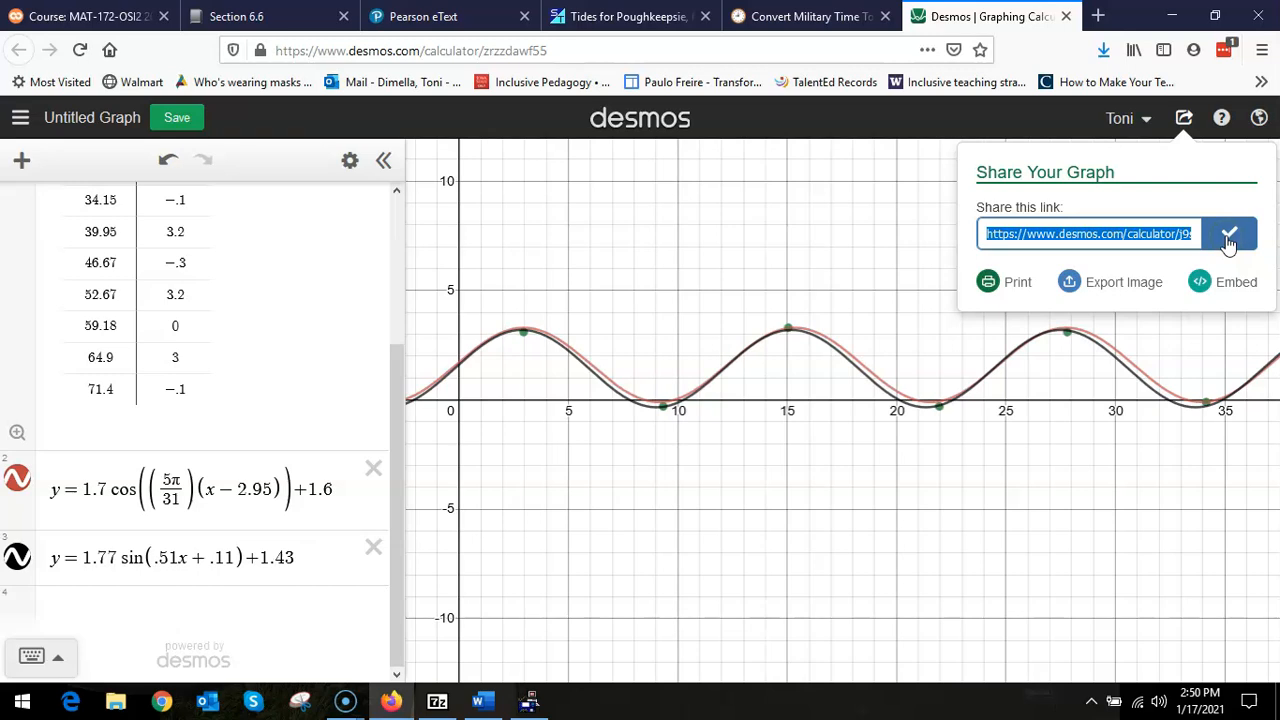
{"action": "left_click", "coordinate": [480, 701]}
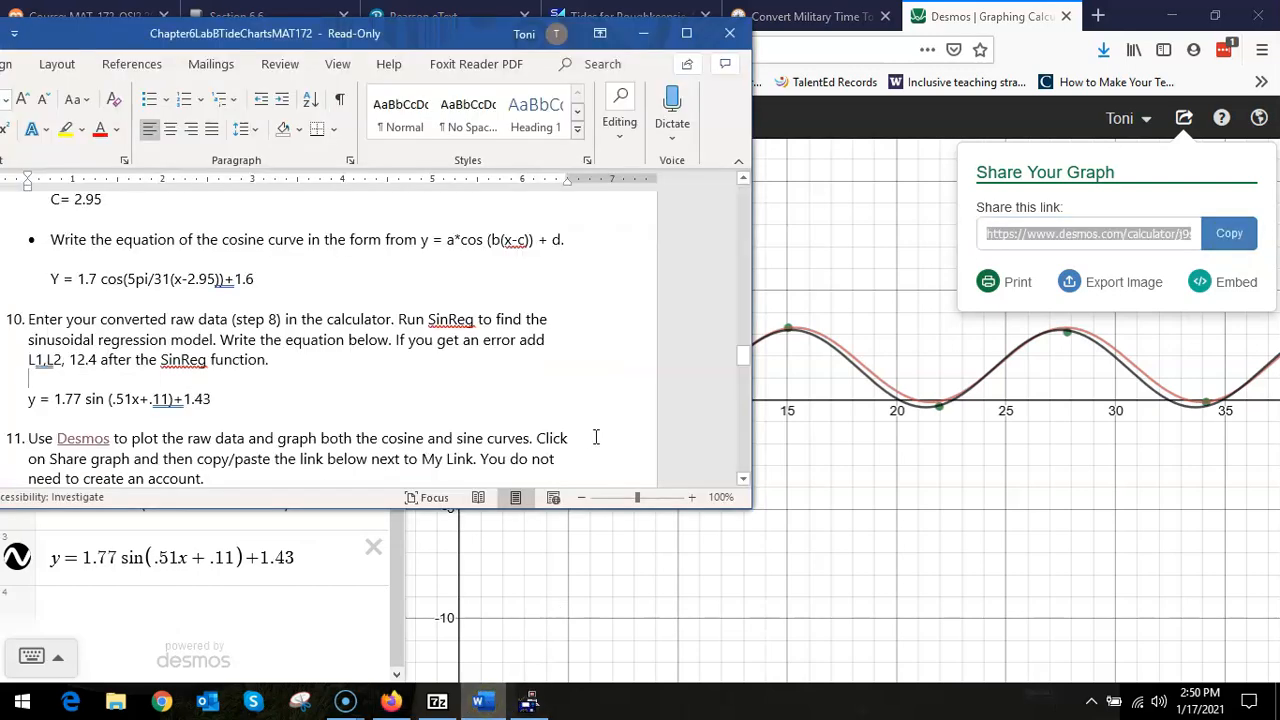
{"action": "left_click", "coordinate": [686, 33]}
{"action": "scroll", "coordinate": [612, 373], "scroll_direction": "down", "scroll_amount": 3}
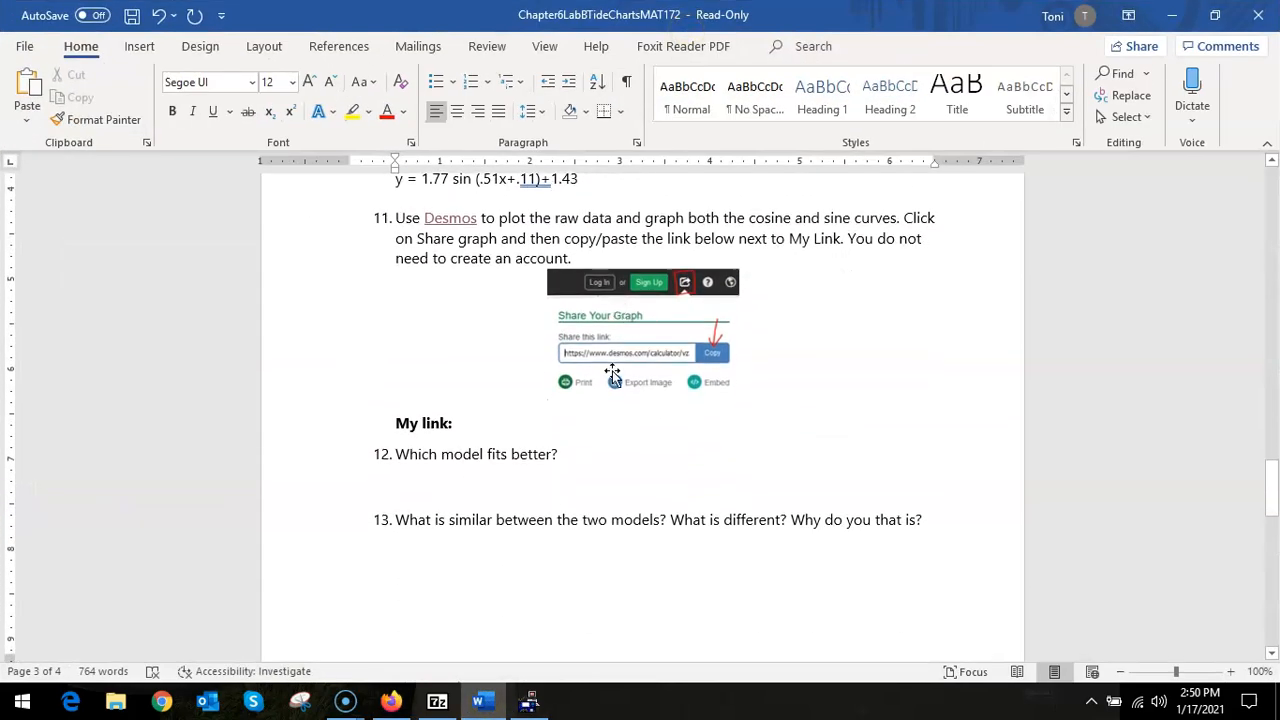
{"action": "left_click", "coordinate": [481, 421]}
{"action": "key", "text": "ctrl+v"}
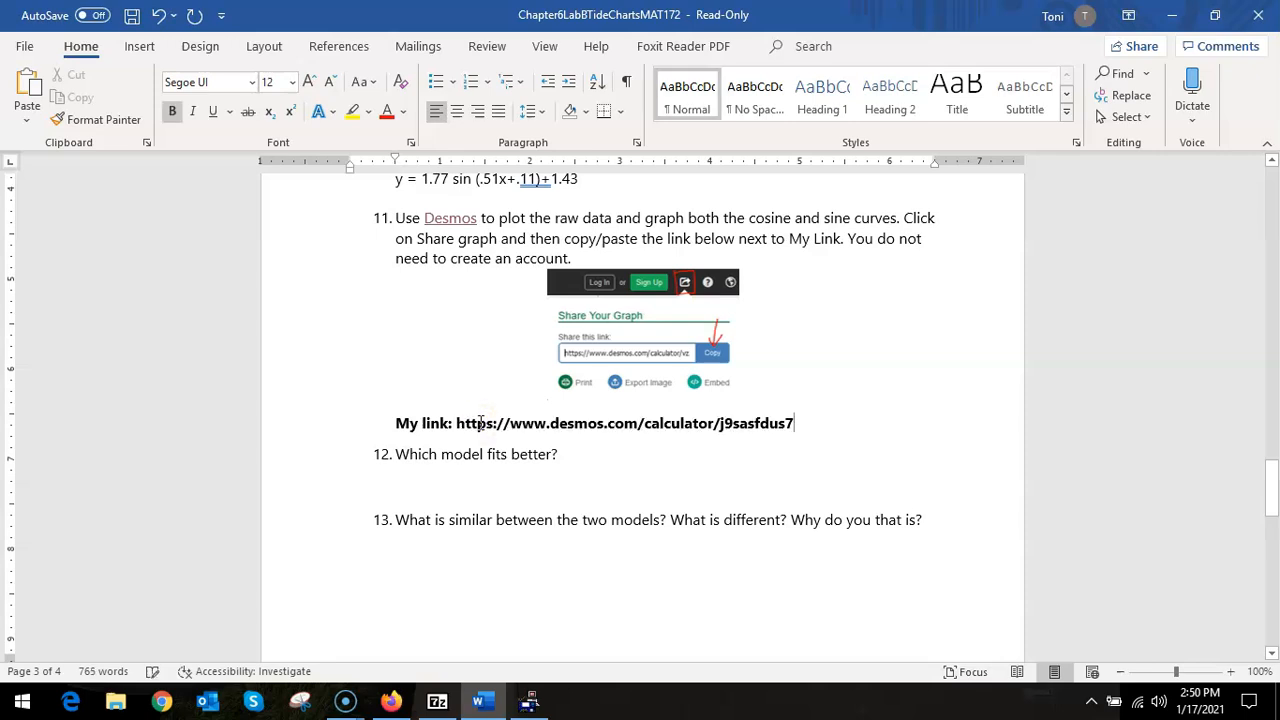
- Review questions 12 to 14 in the Word lab document and check the Desmos graph of both curves for the model comparison
{"action": "left_click", "coordinate": [441, 490]}
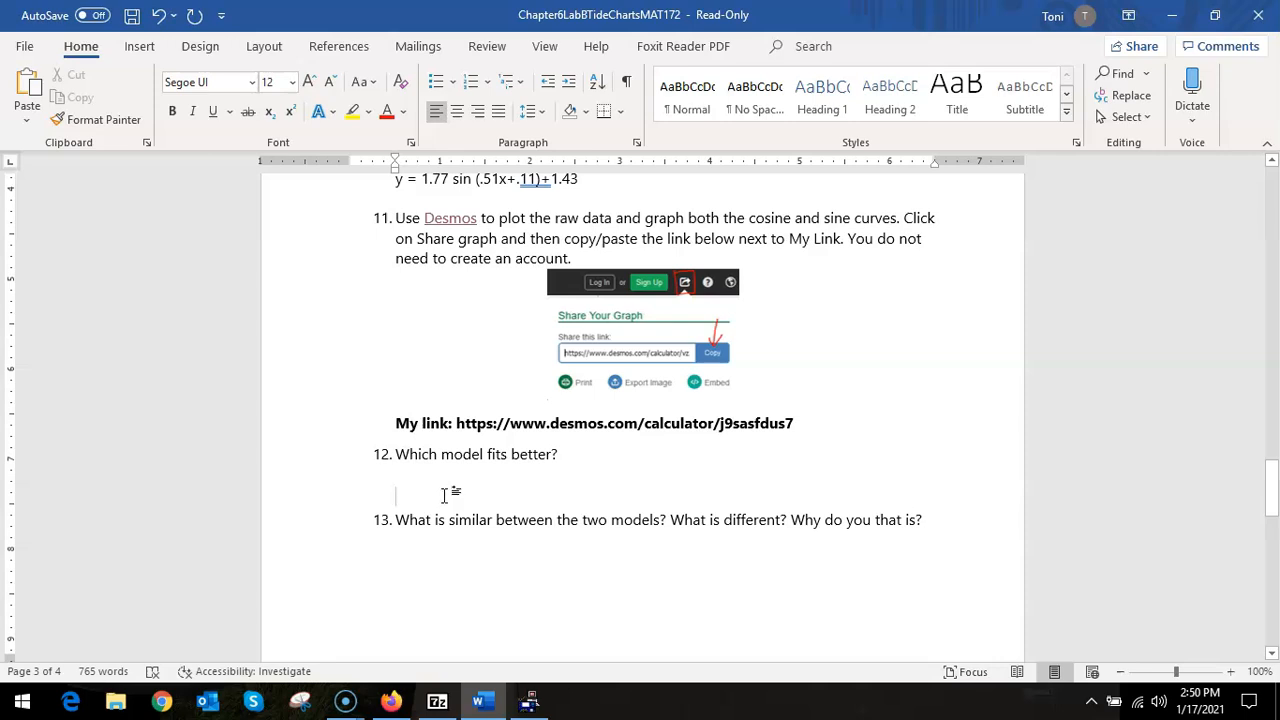
{"action": "scroll", "coordinate": [446, 496], "scroll_direction": "down", "scroll_amount": 1}
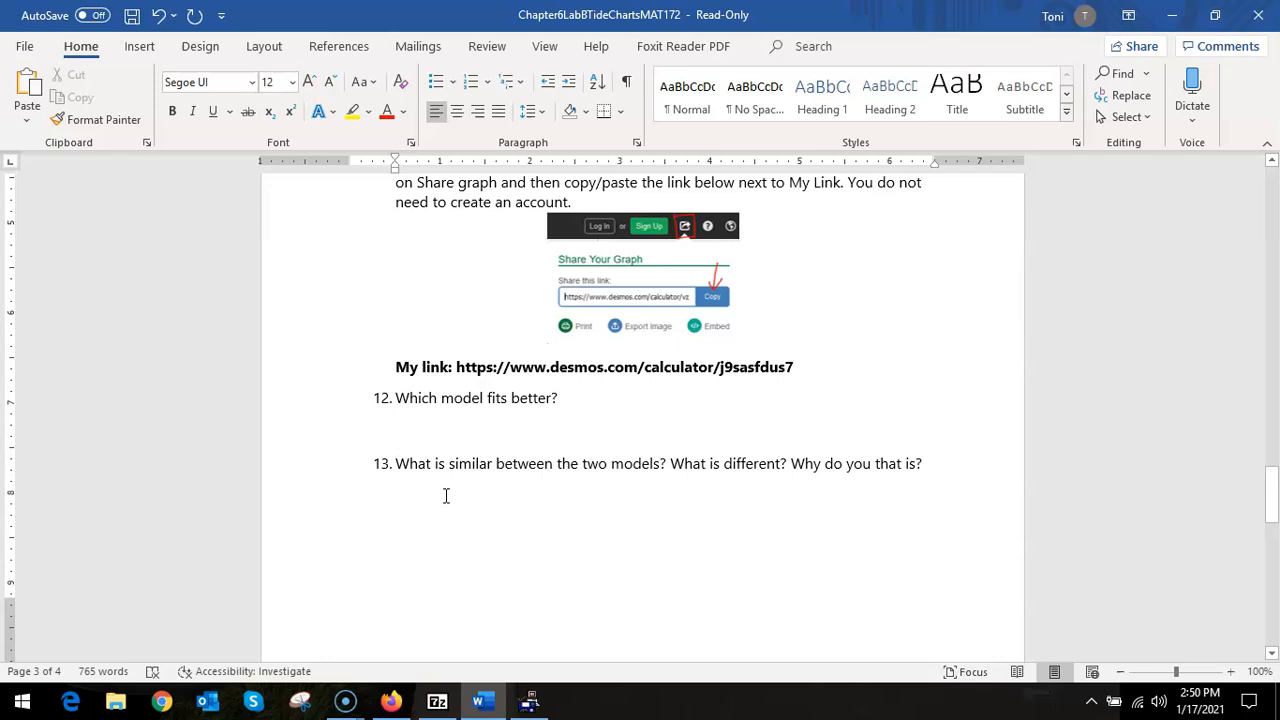
{"action": "scroll", "coordinate": [446, 496], "scroll_direction": "down", "scroll_amount": 2}
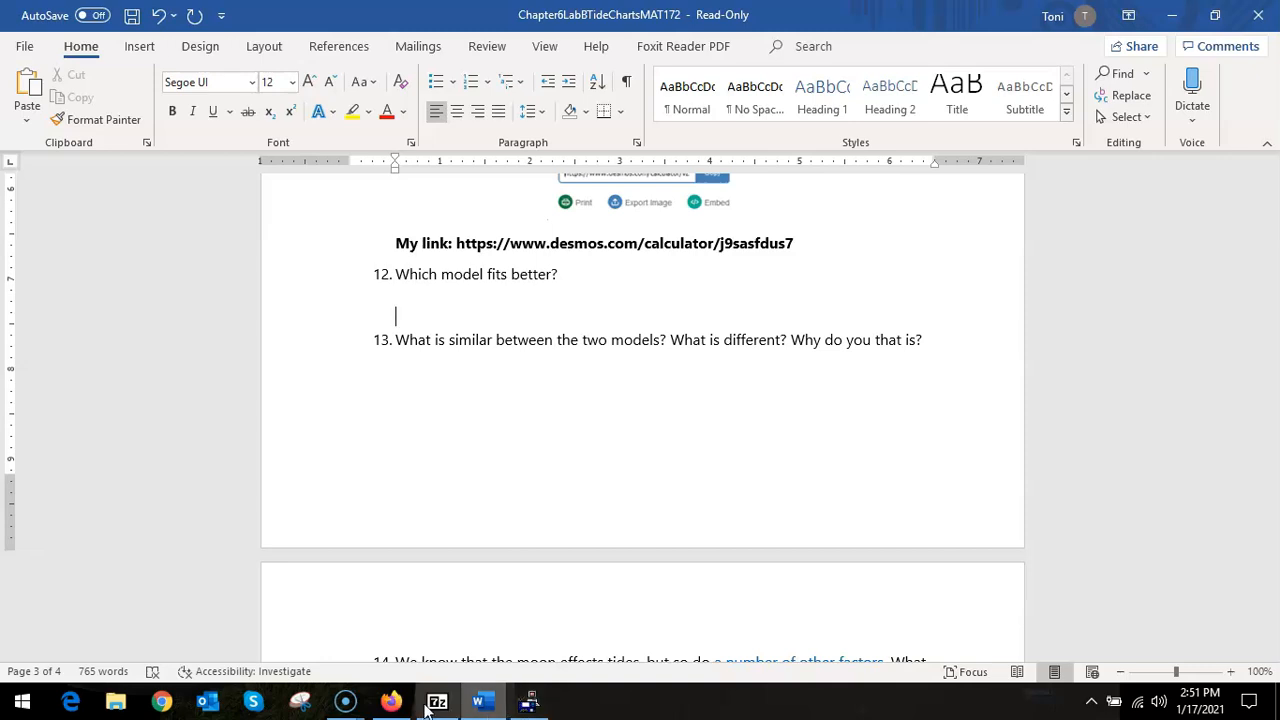
{"action": "mouse_move", "coordinate": [388, 705]}
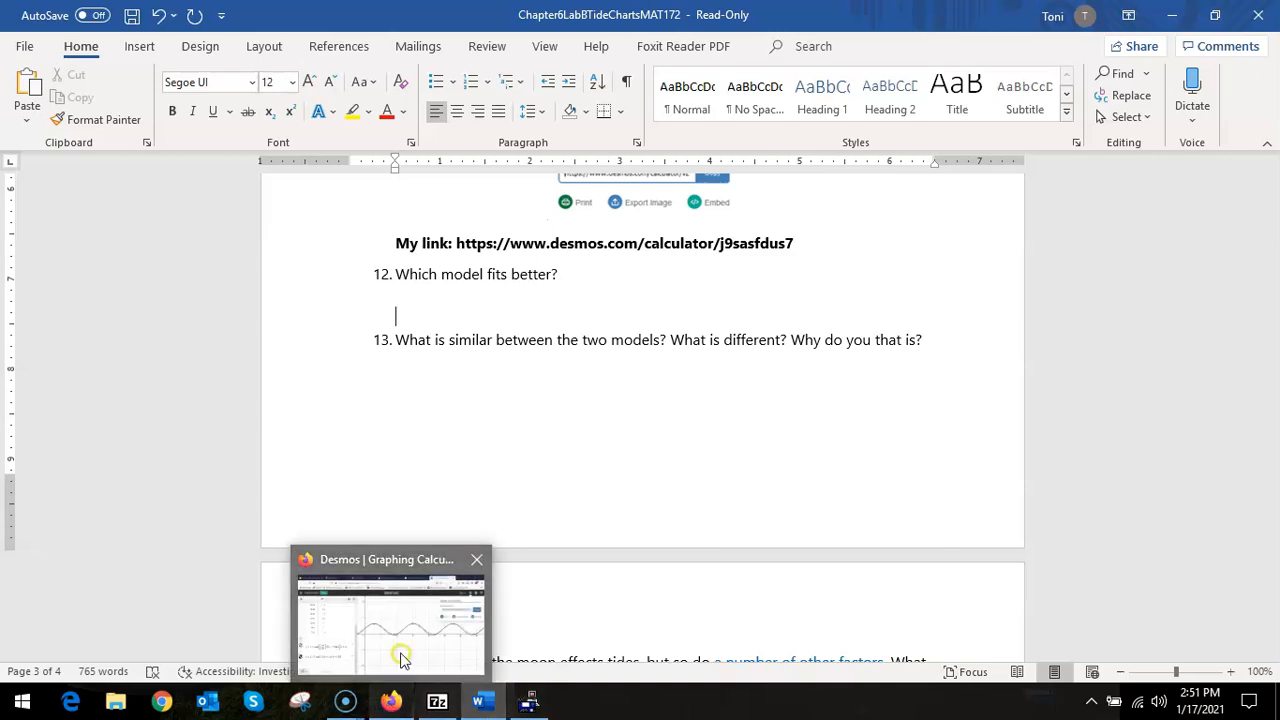
{"action": "left_click", "coordinate": [400, 654]}
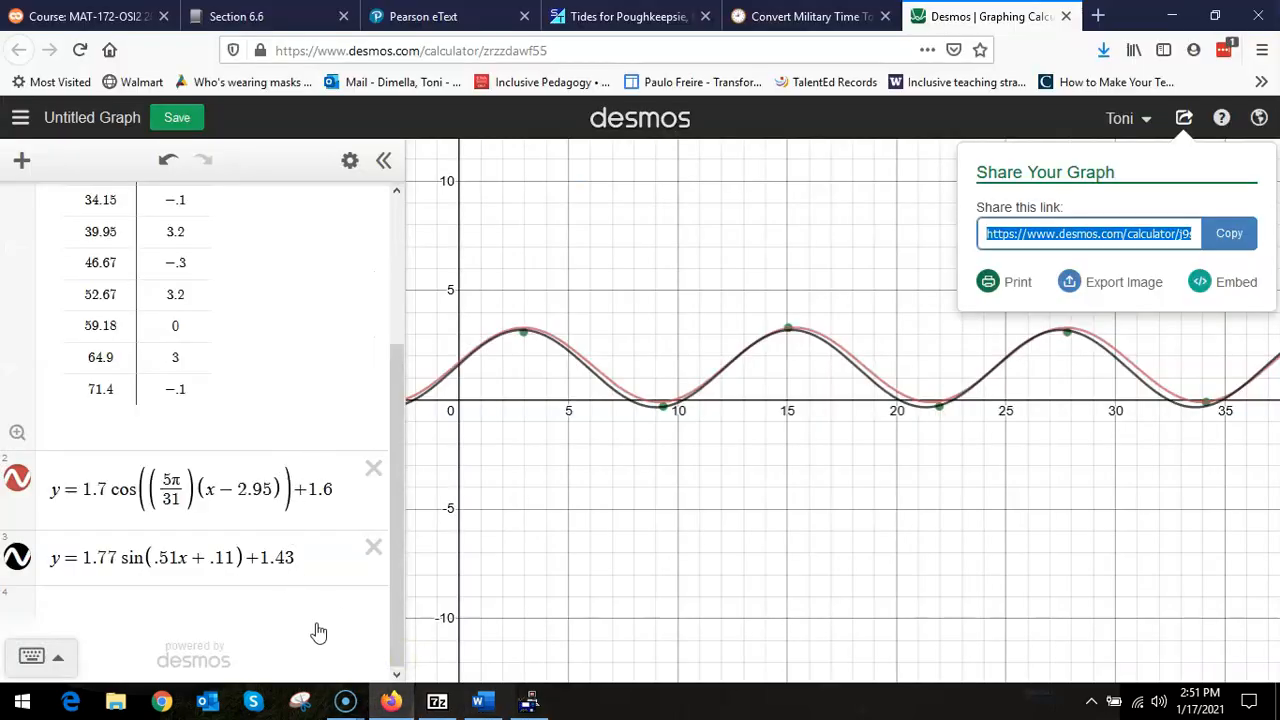
{"action": "left_click", "coordinate": [392, 704]}
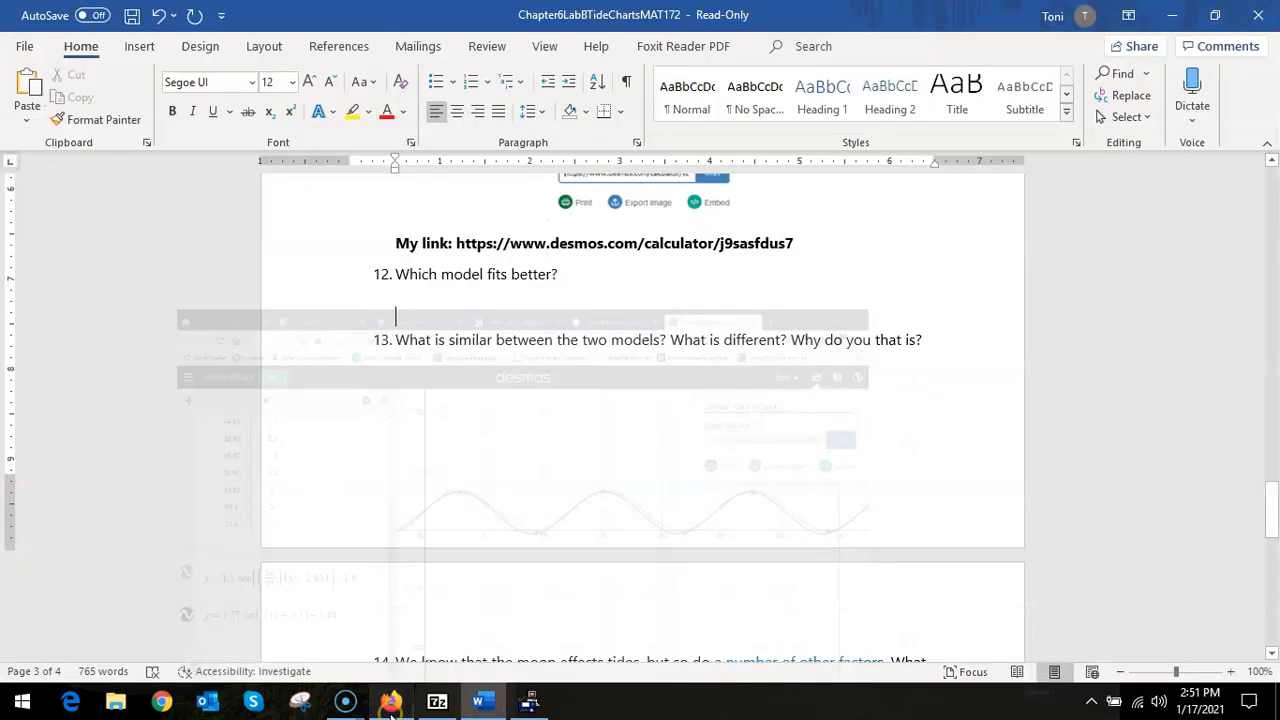
{"action": "scroll", "coordinate": [463, 493], "scroll_direction": "down", "scroll_amount": 4}
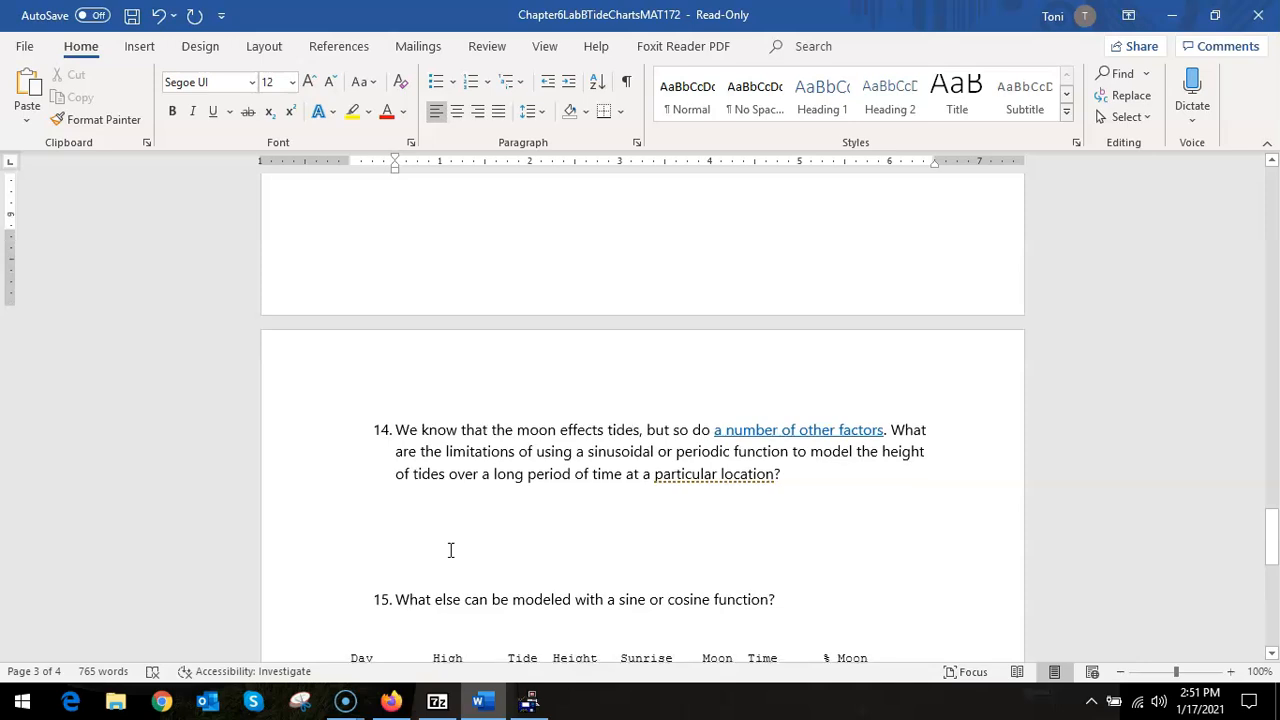
- Delete the pasted tide table below question 15 in the lab document
{"action": "scroll", "coordinate": [450, 550], "scroll_direction": "down", "scroll_amount": 5}
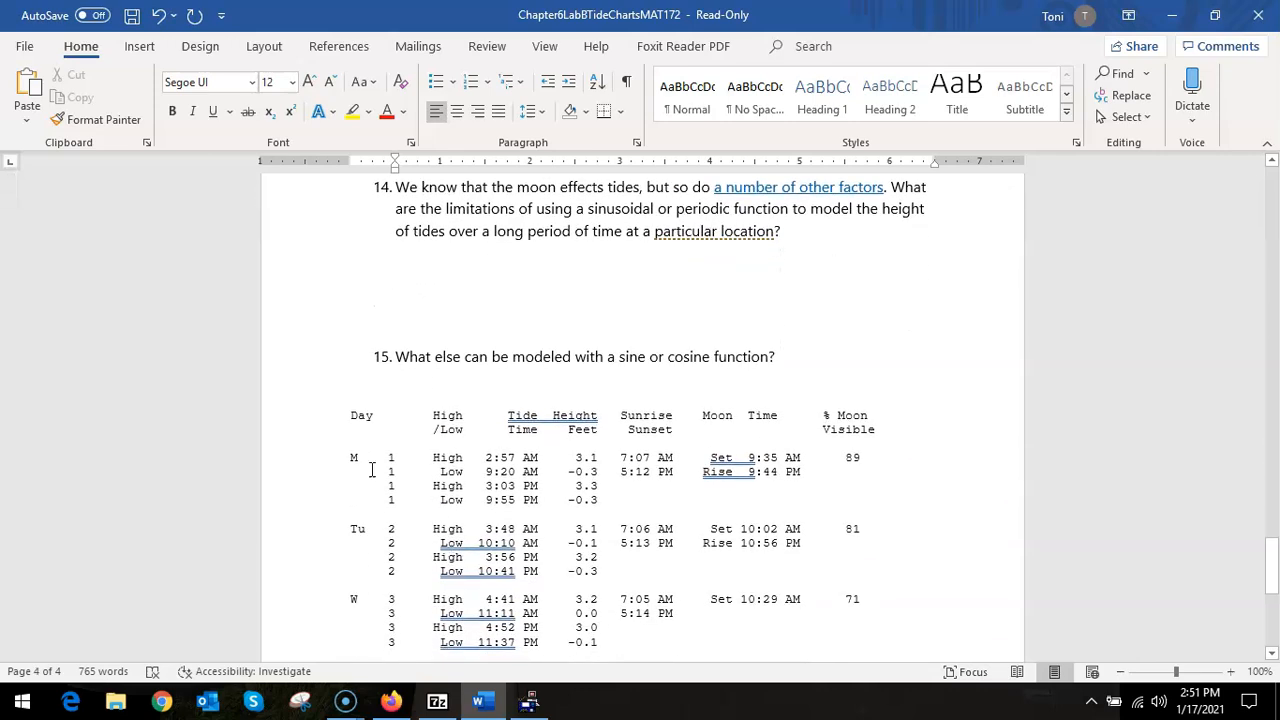
{"action": "left_click_drag", "start_coordinate": [347, 410], "coordinate": [858, 697]}
{"action": "key", "text": "Delete"}
{"action": "scroll", "coordinate": [686, 500], "scroll_direction": "up", "scroll_amount": 2}
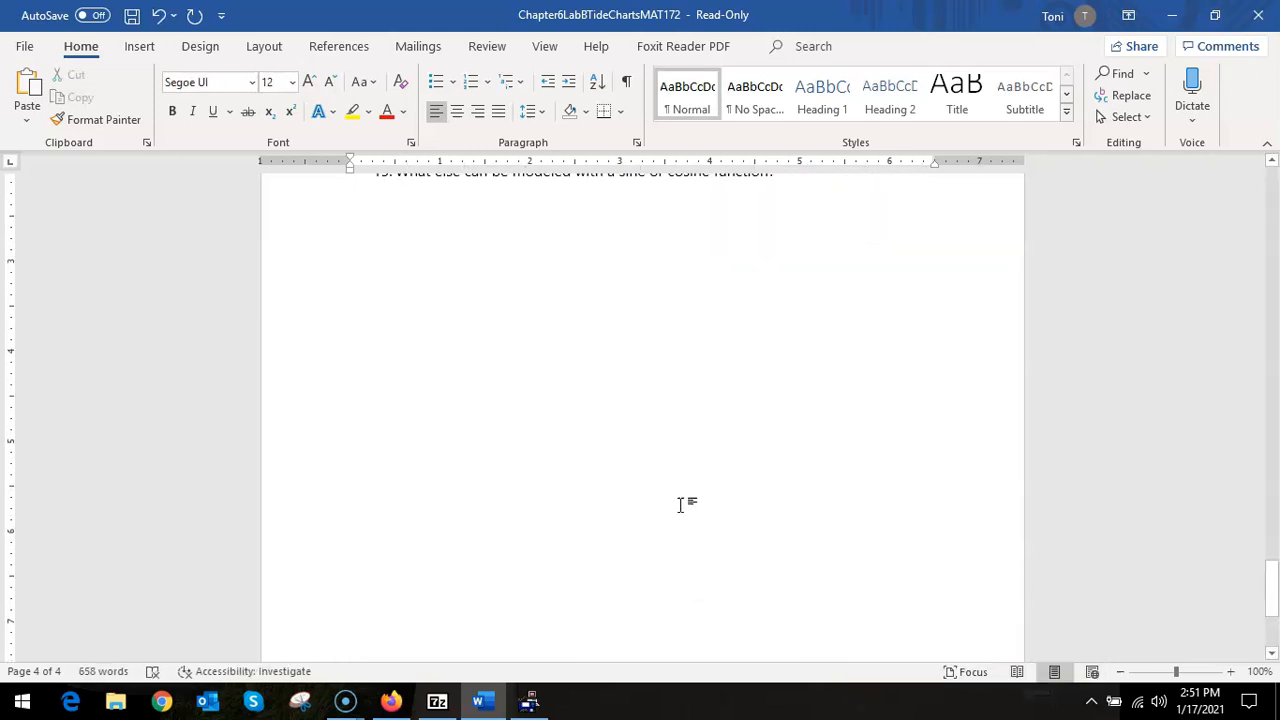
{"action": "scroll", "coordinate": [631, 456], "scroll_direction": "up", "scroll_amount": 3}
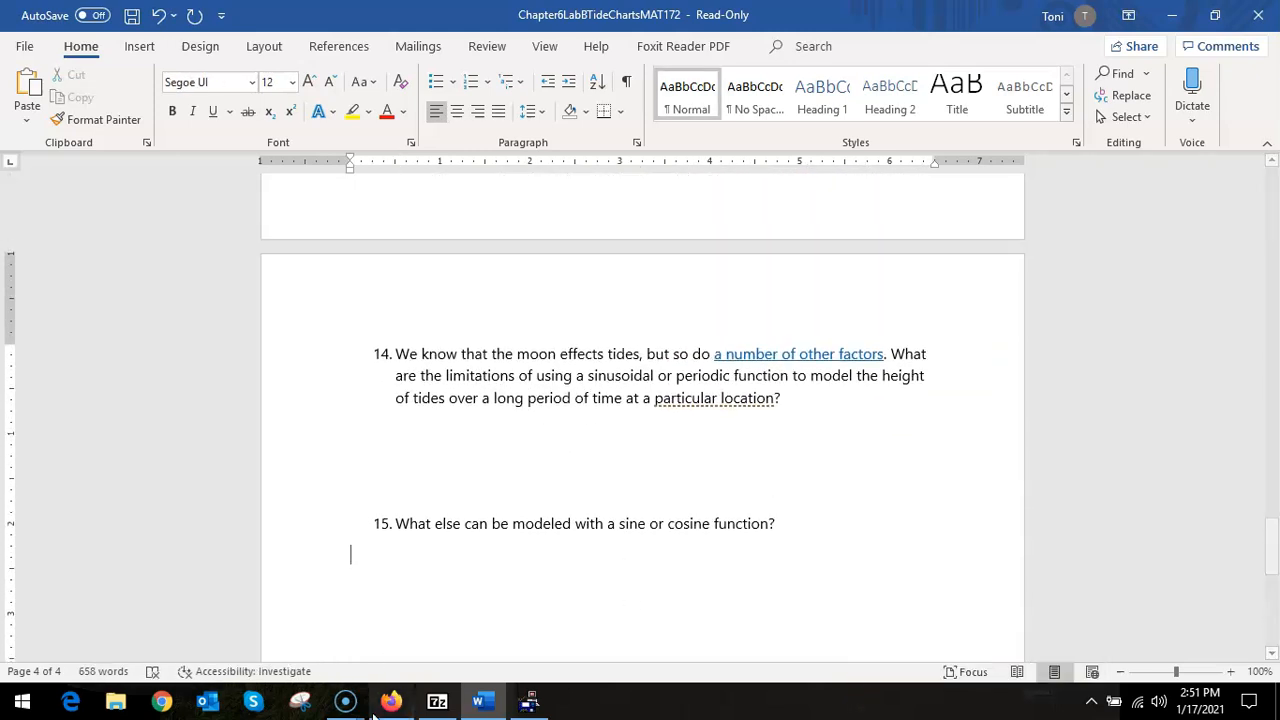
- Switch to the course page in Firefox and open the assignment "Chapter 6 Lab B: Tide Charts Submission Link"
{"action": "mouse_move", "coordinate": [392, 703]}
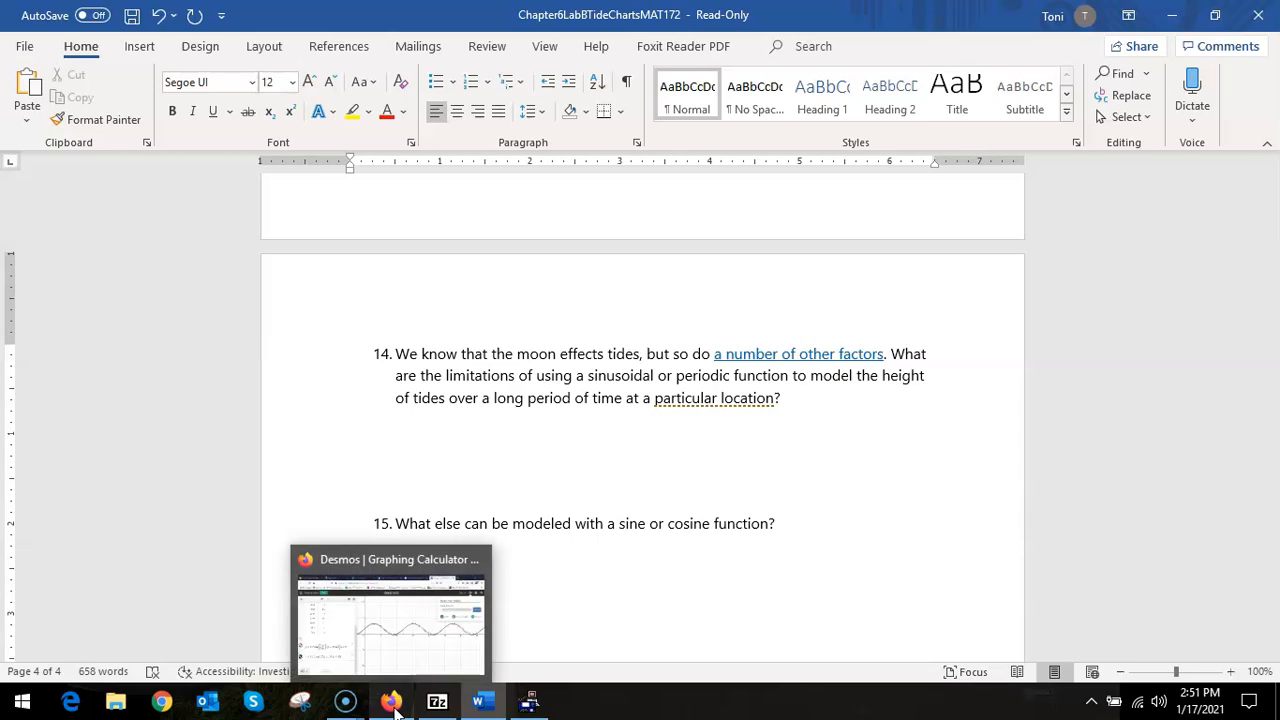
{"action": "left_click", "coordinate": [392, 703]}
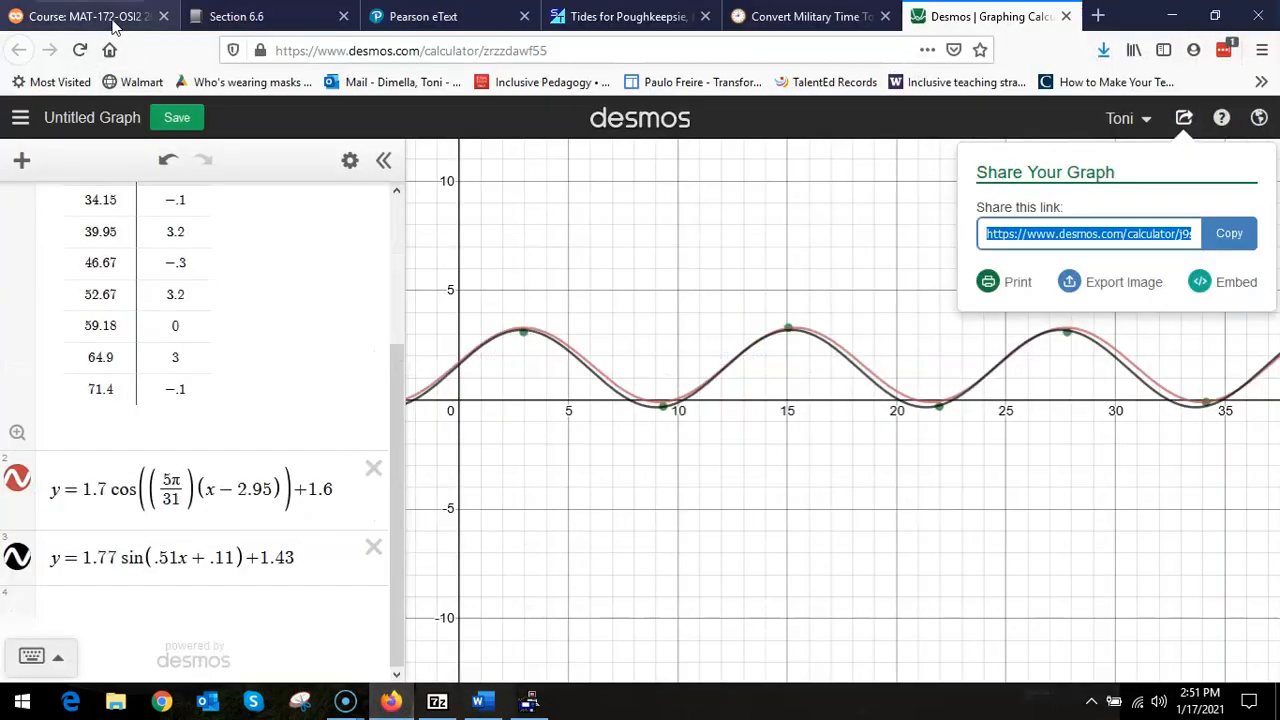
{"action": "left_click", "coordinate": [90, 14]}
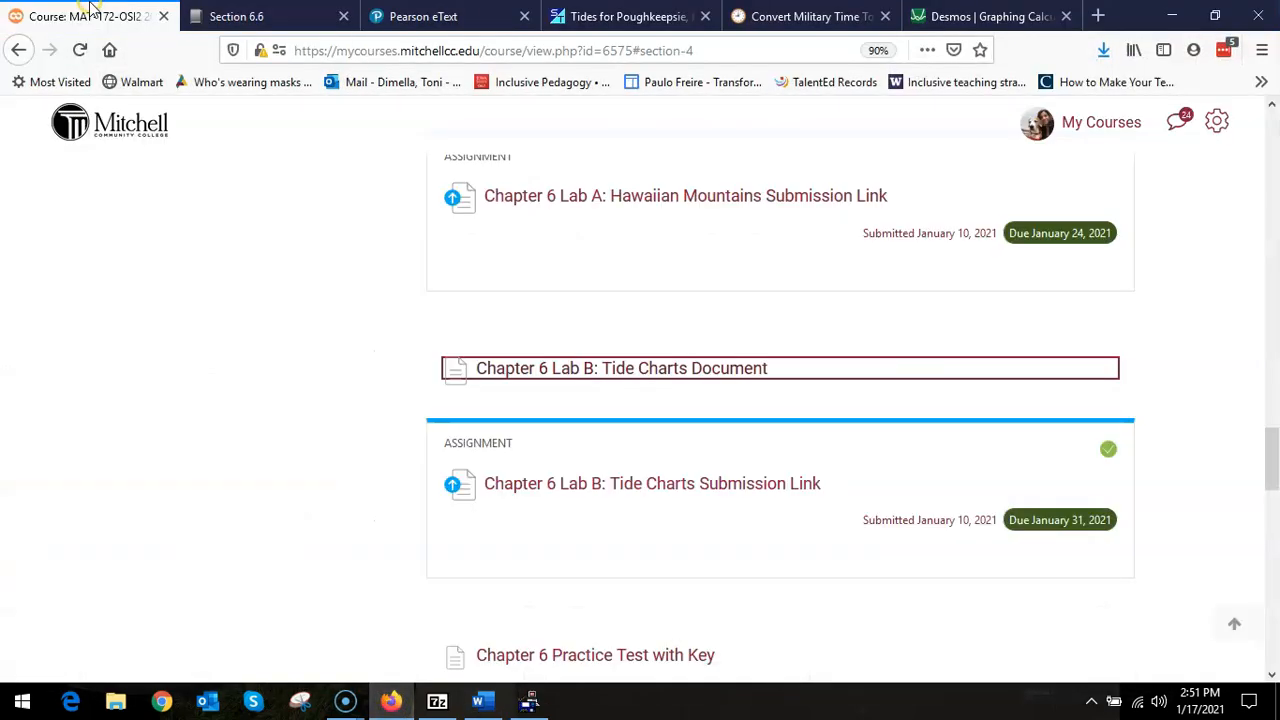
{"action": "left_click", "coordinate": [560, 490]}
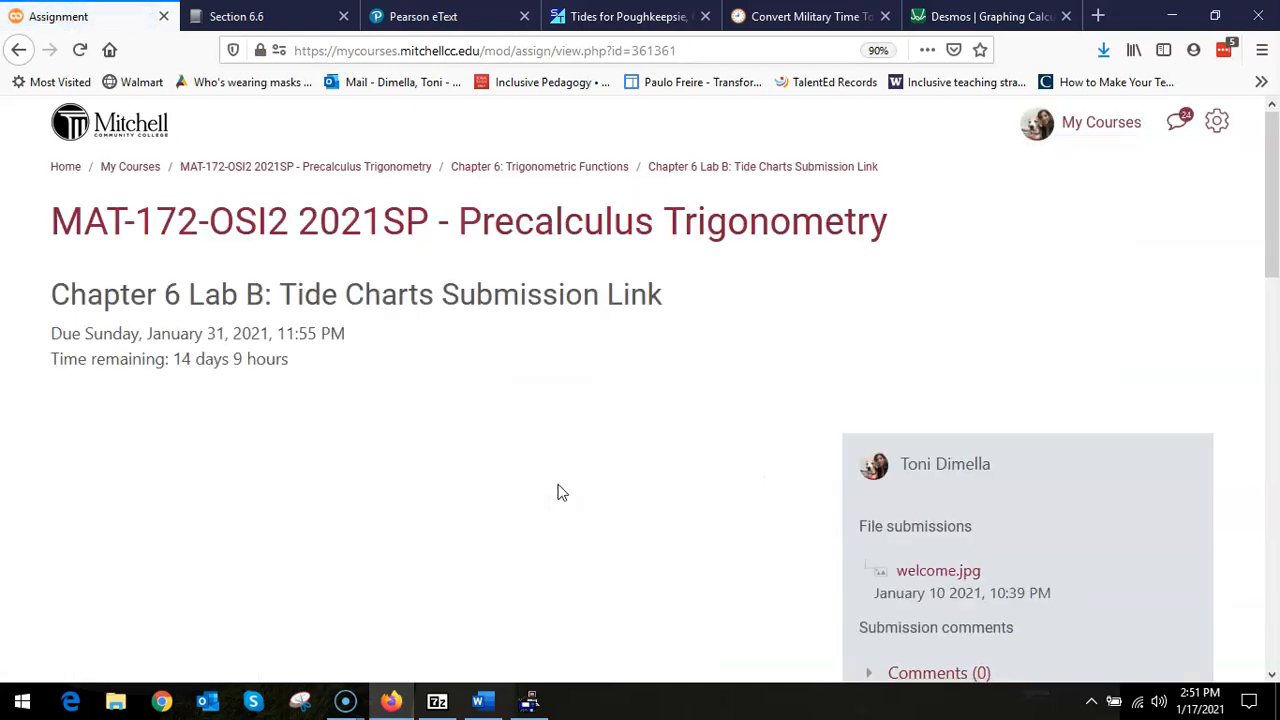
- Return to the Word lab document and review the earlier answers back to the cosine model calculations in item 9
{"action": "left_click", "coordinate": [479, 703]}
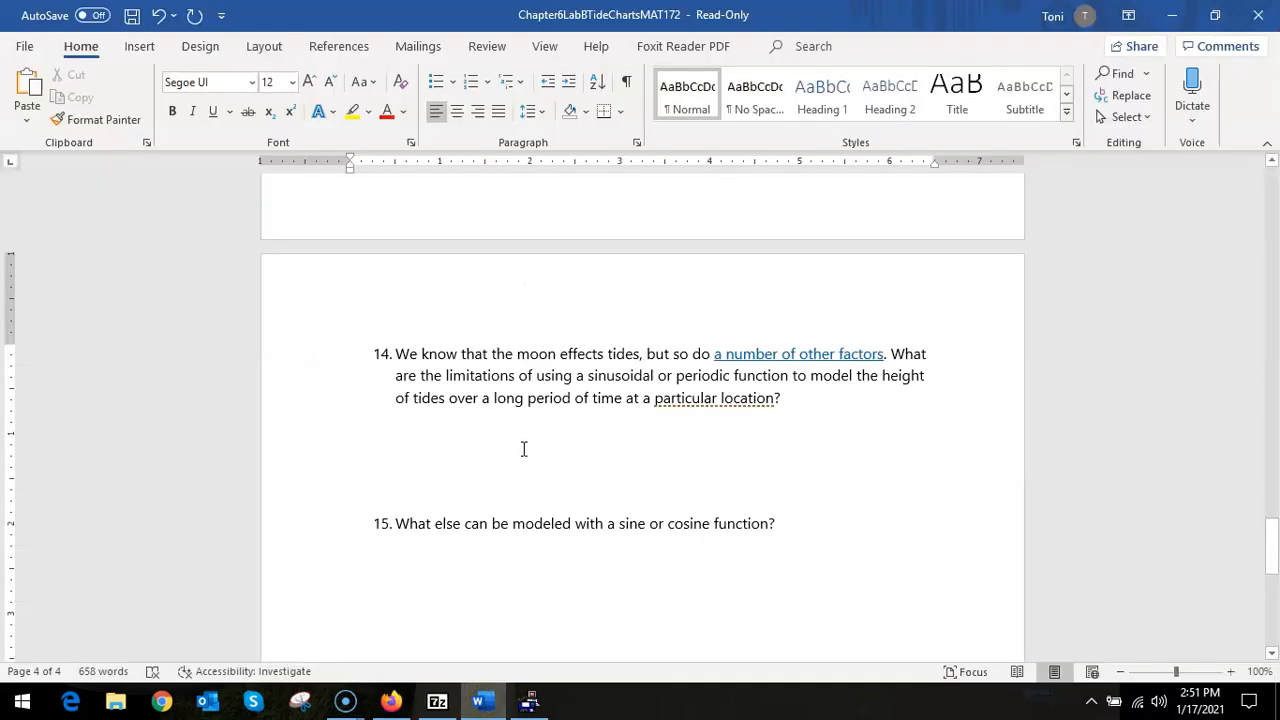
{"action": "scroll", "coordinate": [523, 449], "scroll_direction": "up", "scroll_amount": 15}
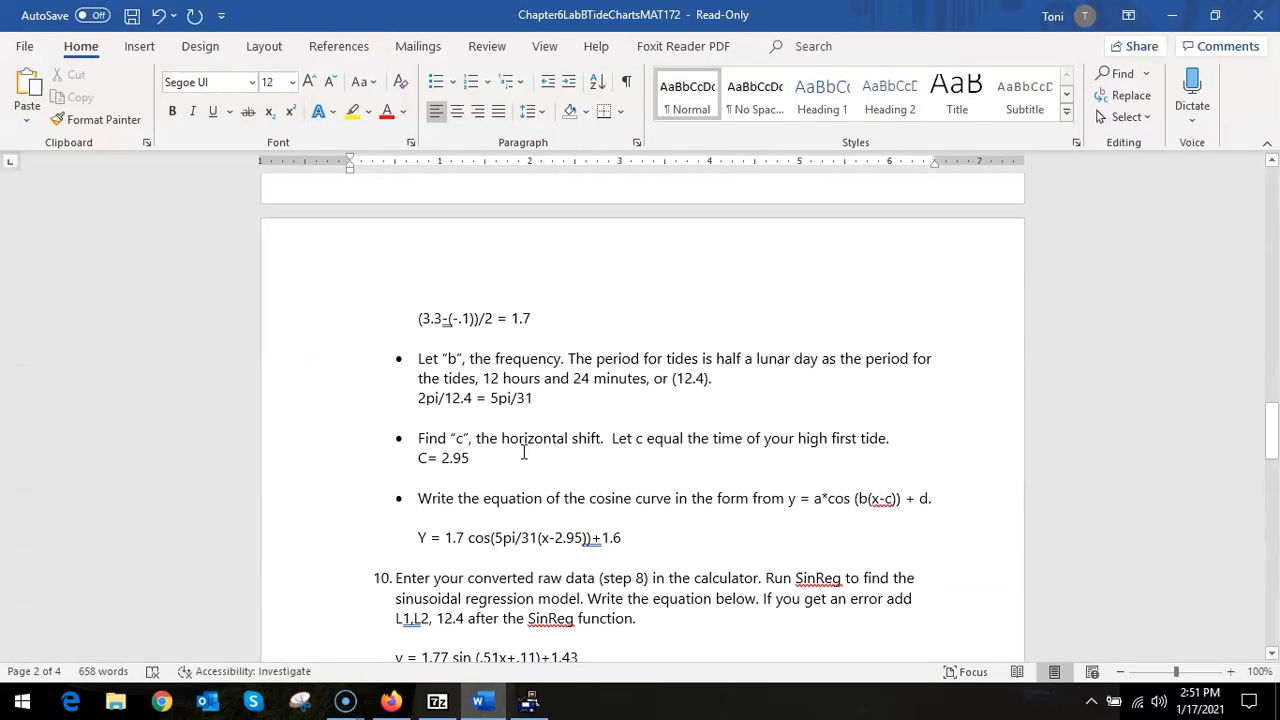